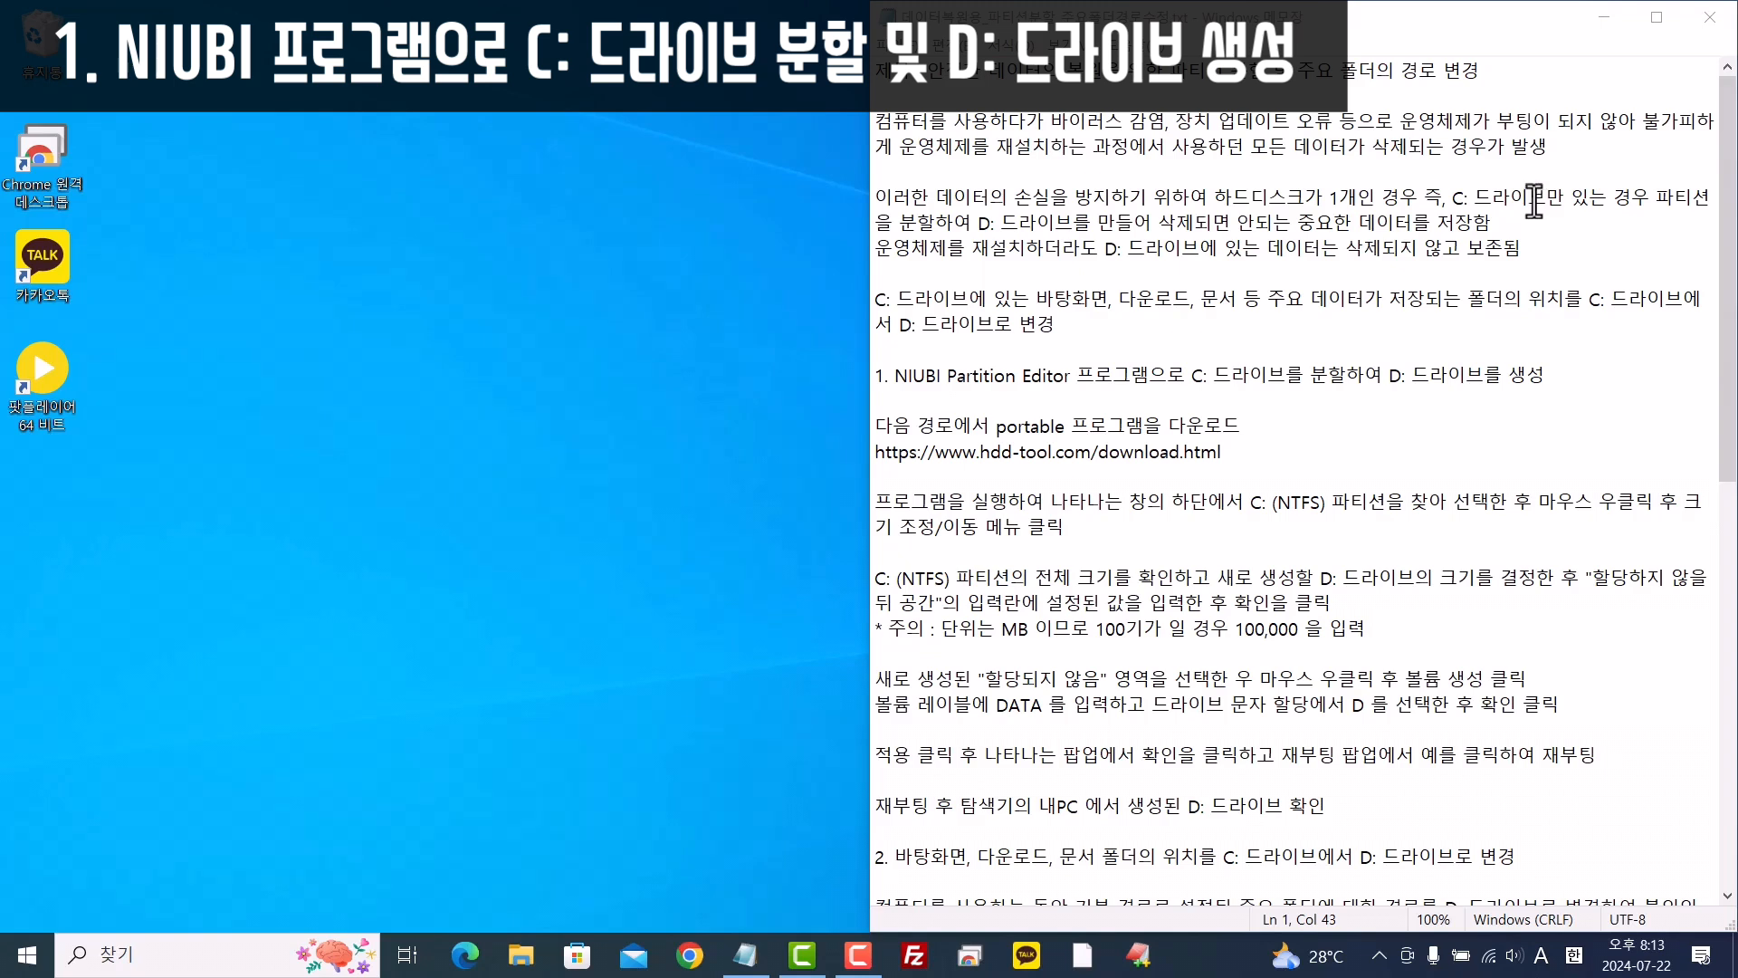
Copy the hdd-tool.com download address from the notes and open it in Chrome, docked on the left half of the screen
left_click_drag(1222, 450, 860, 449)
key("ctrl+c")
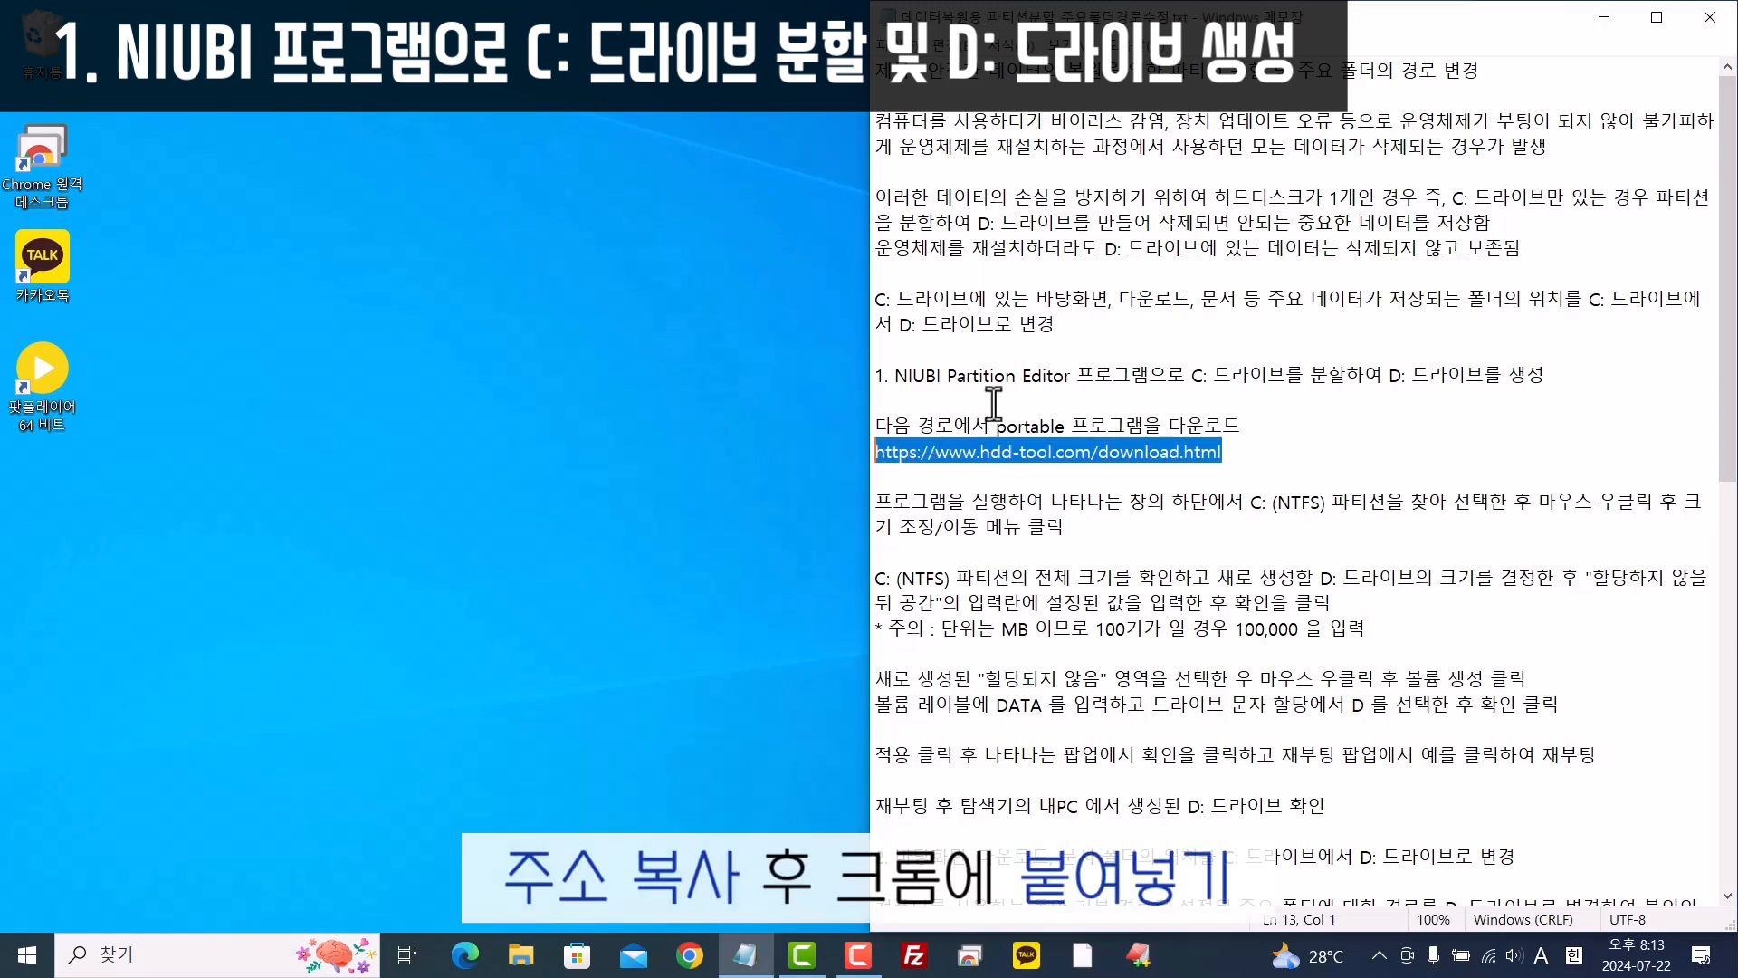
left_click(689, 955)
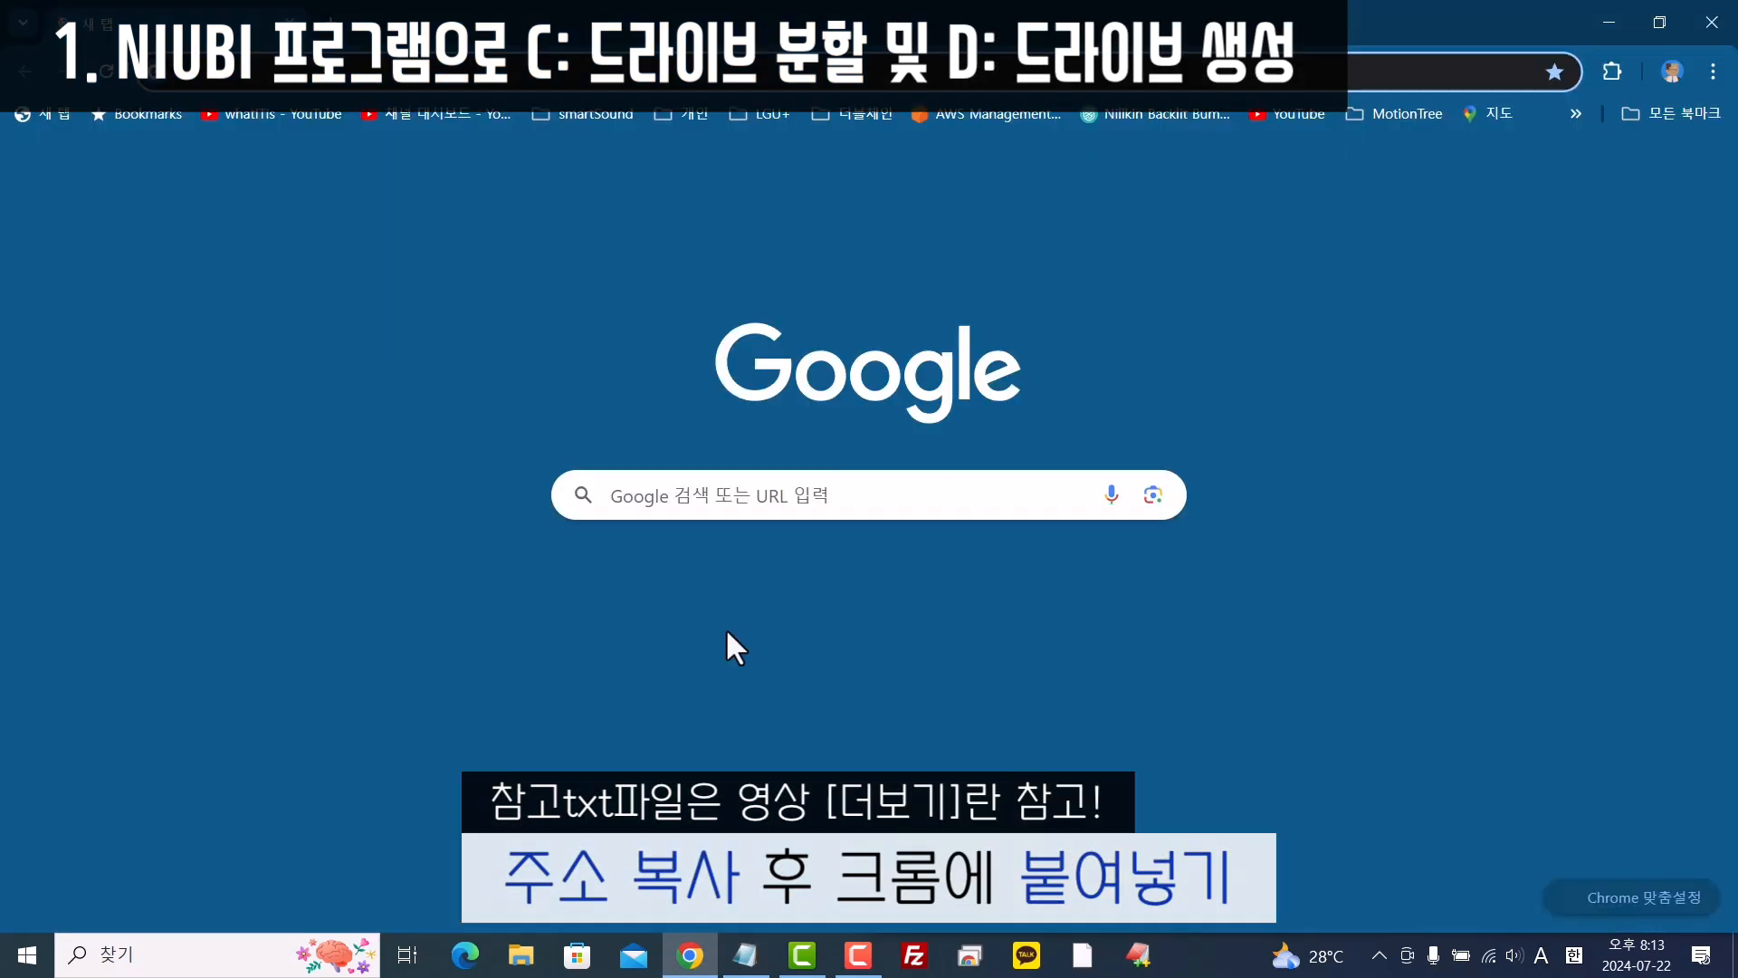
key("super+Left")
key("ctrl+v")
key("Return")
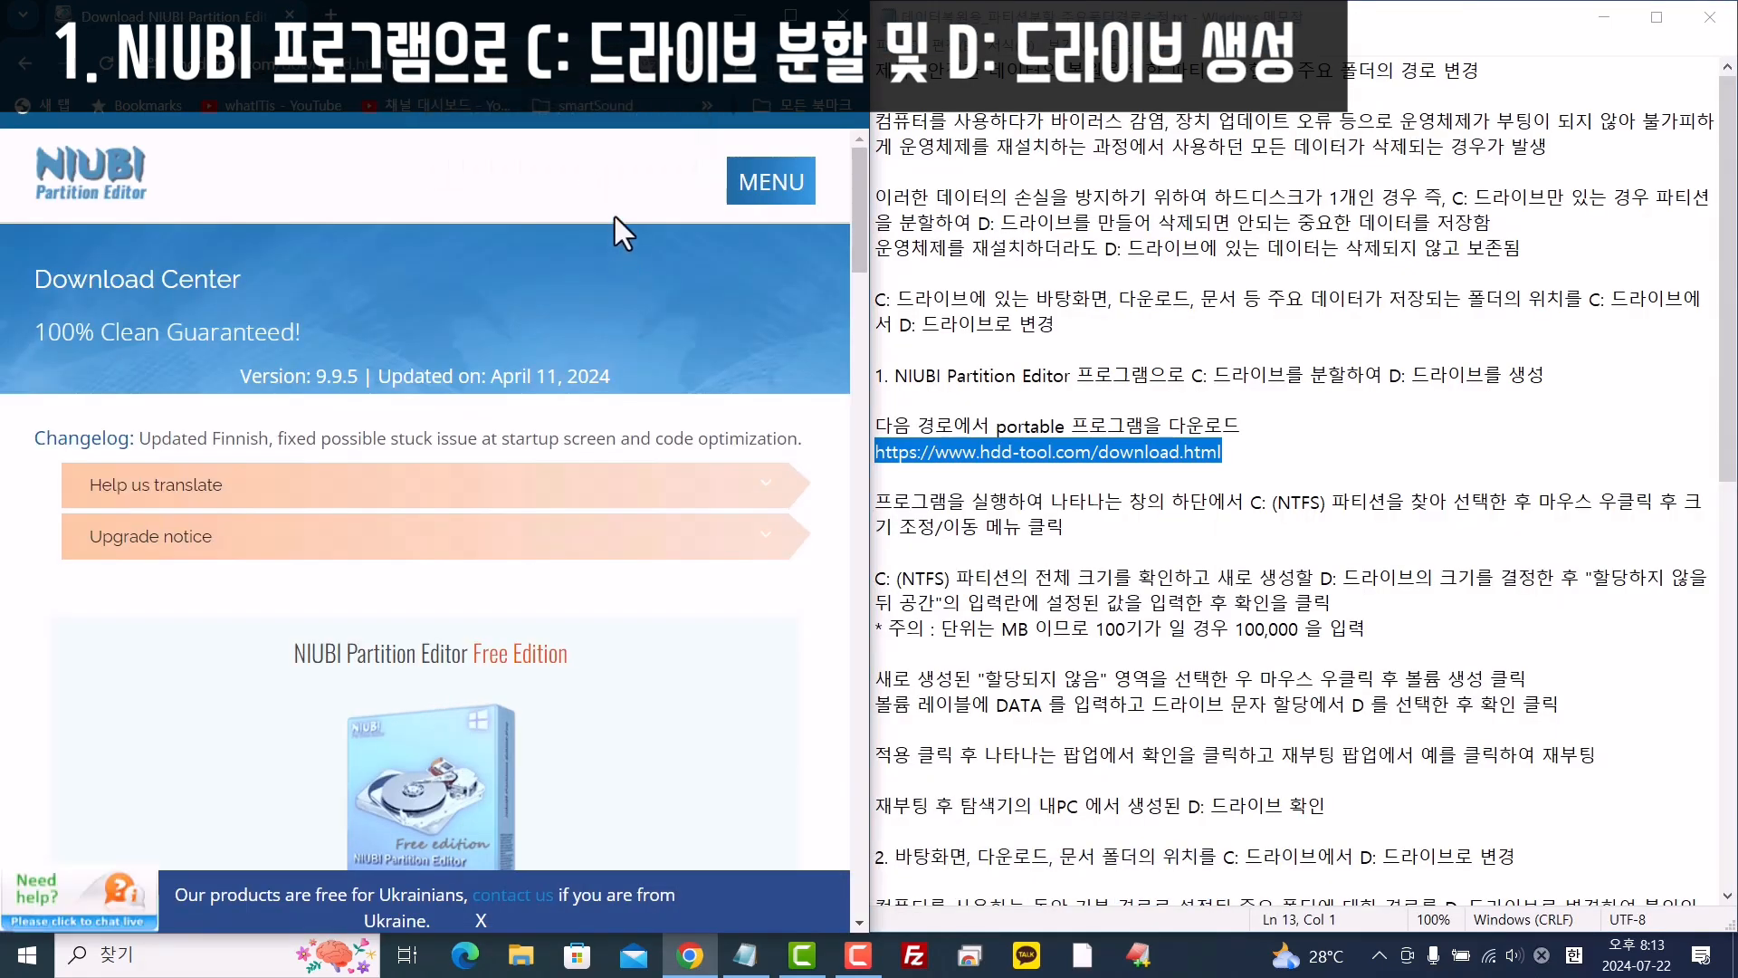
Download the portable version of NIUBI Partition Editor Free Edition, saving it as portable_free.zip
scroll(619, 221, "down", 5)
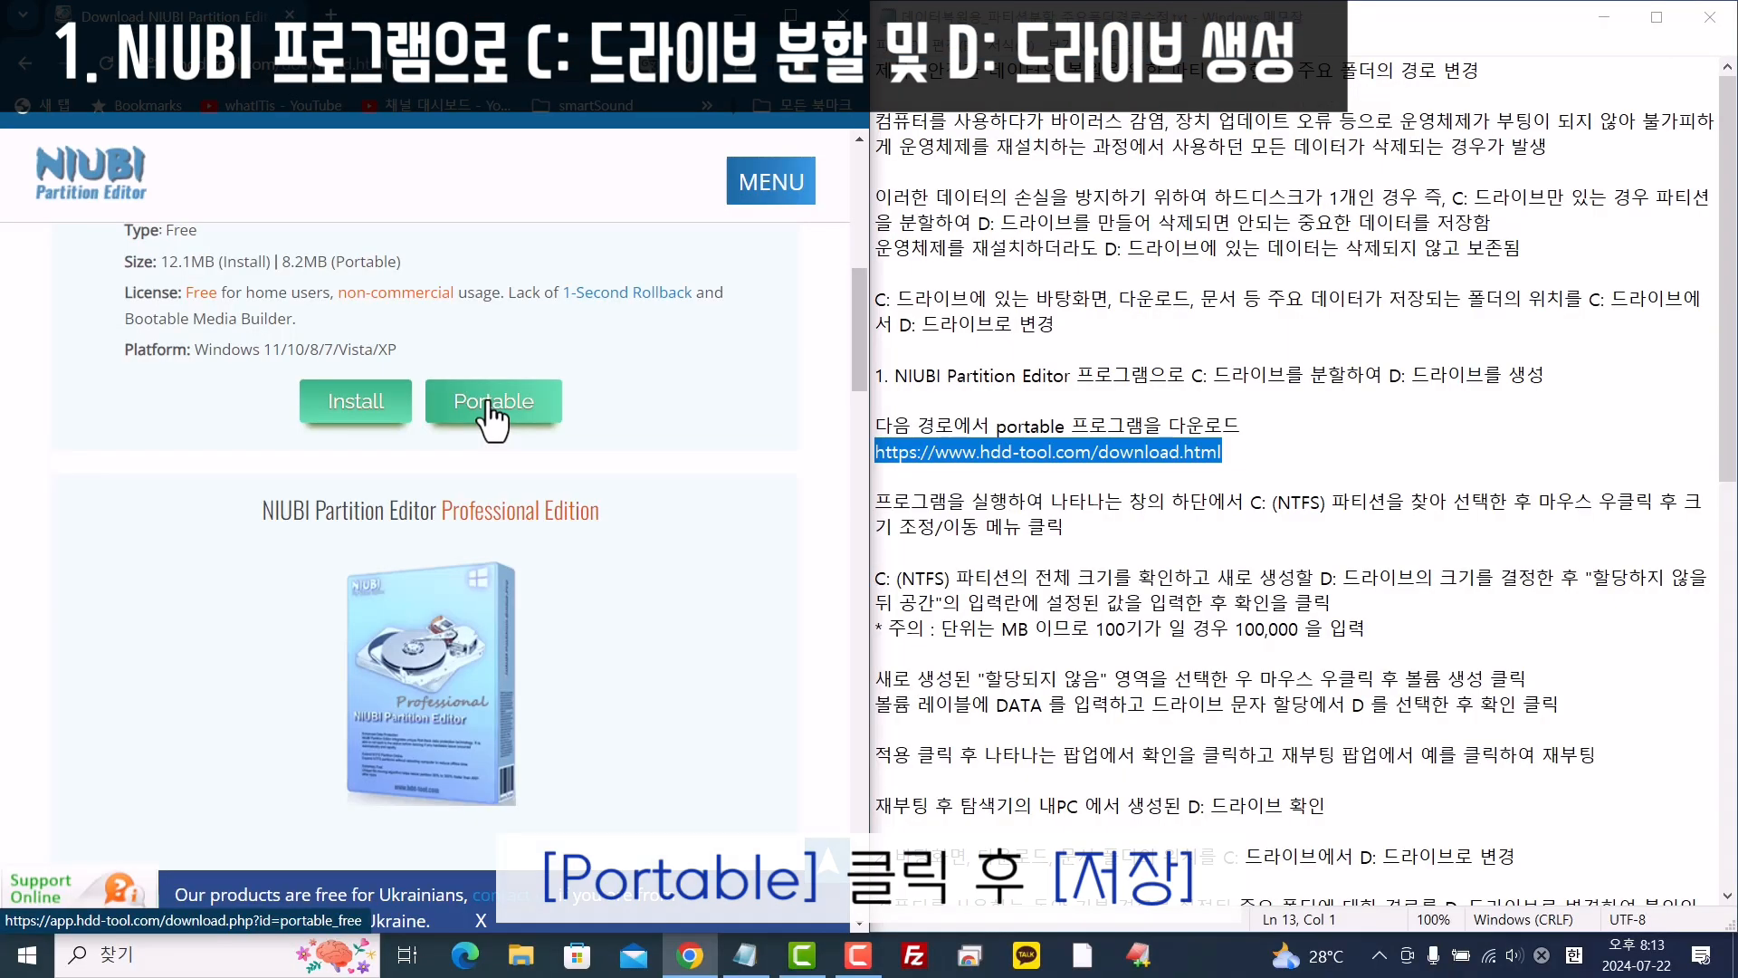
left_click(675, 514)
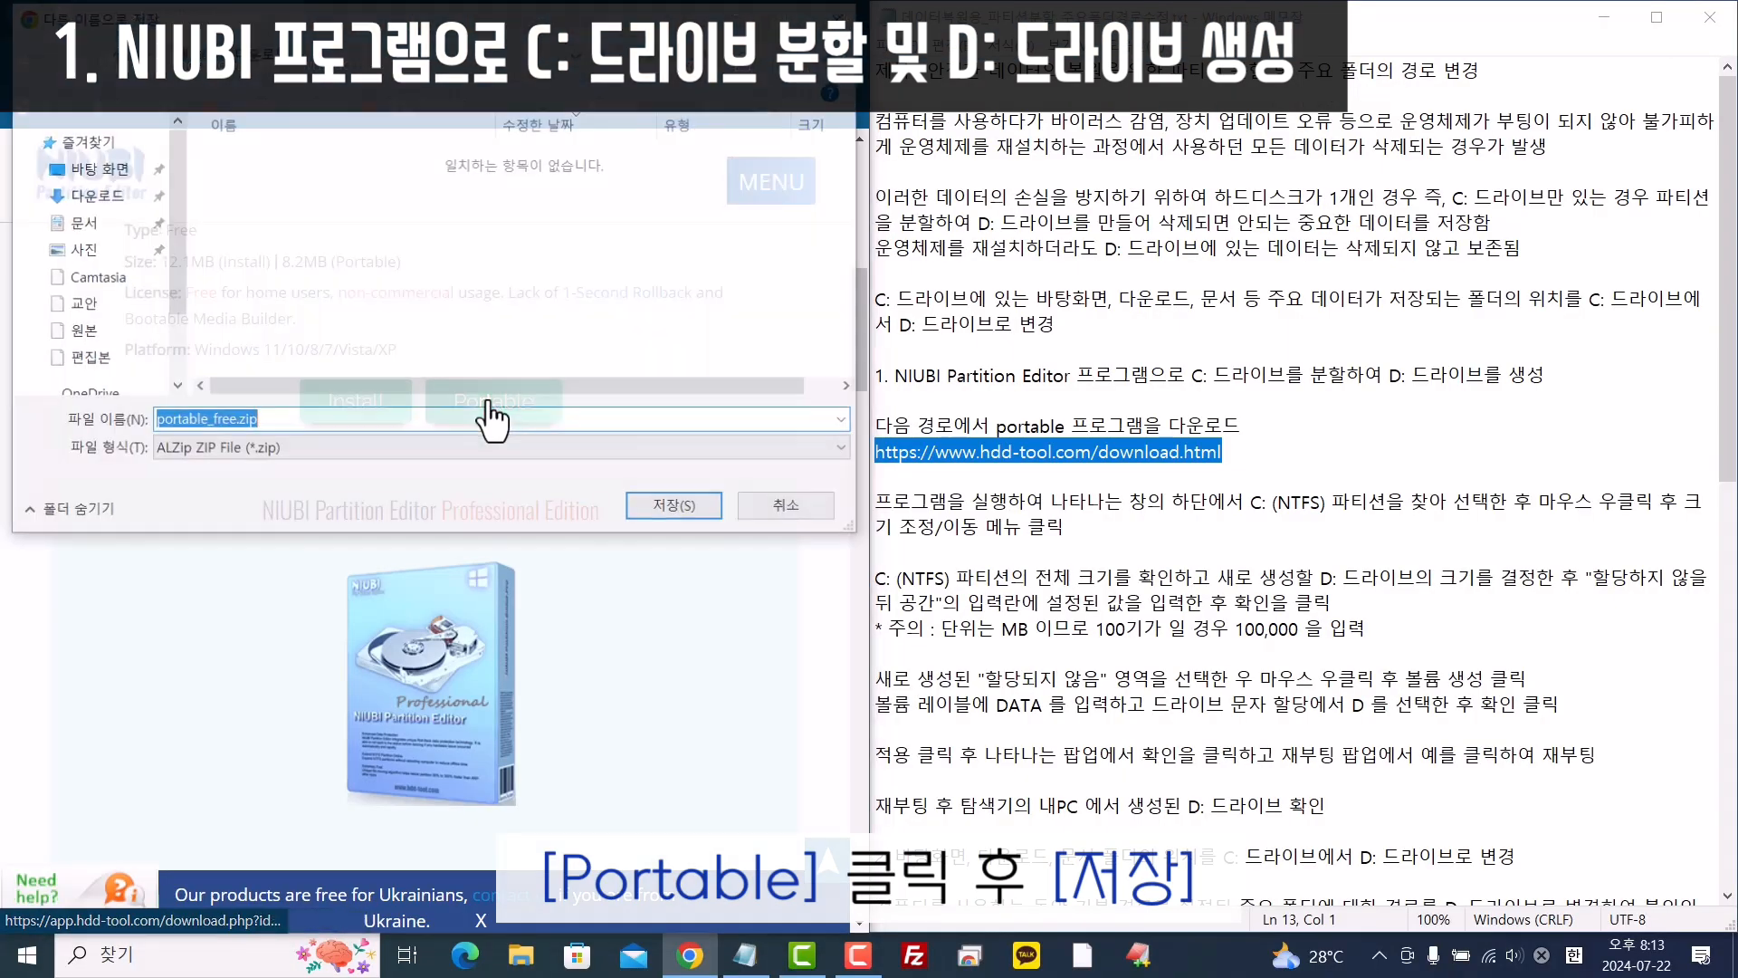
left_click(682, 509)
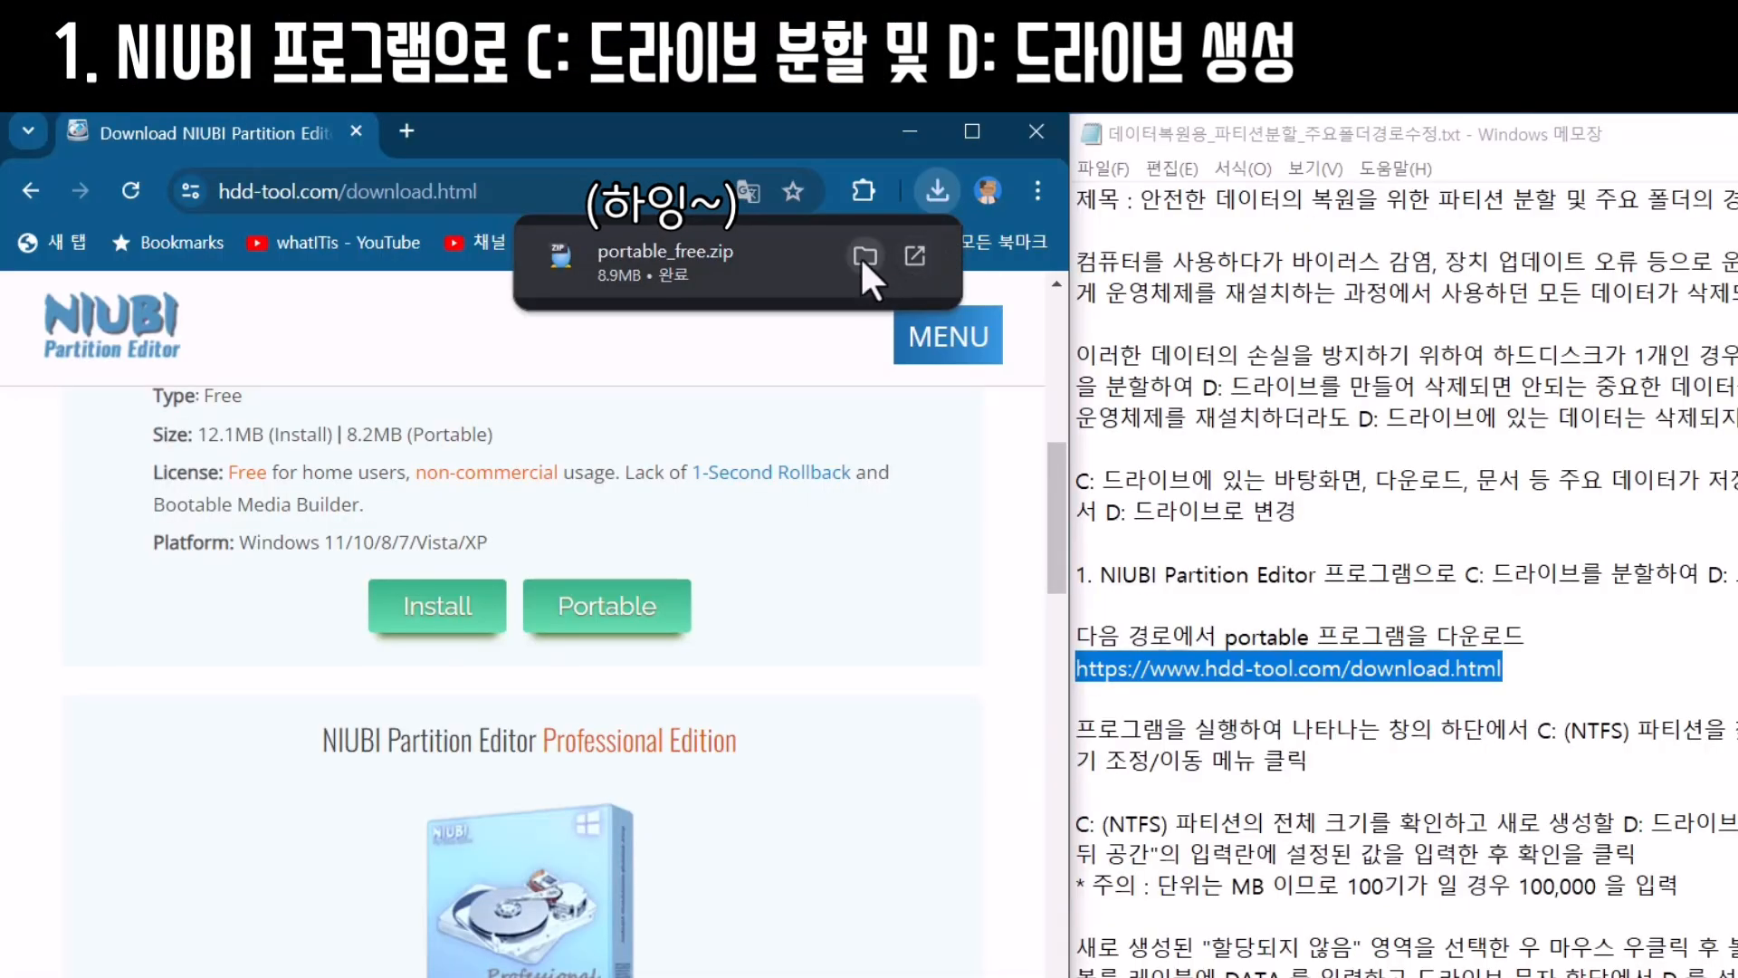
Show portable_free.zip in its download folder, extract it there and dismiss the extraction report
left_click(865, 256)
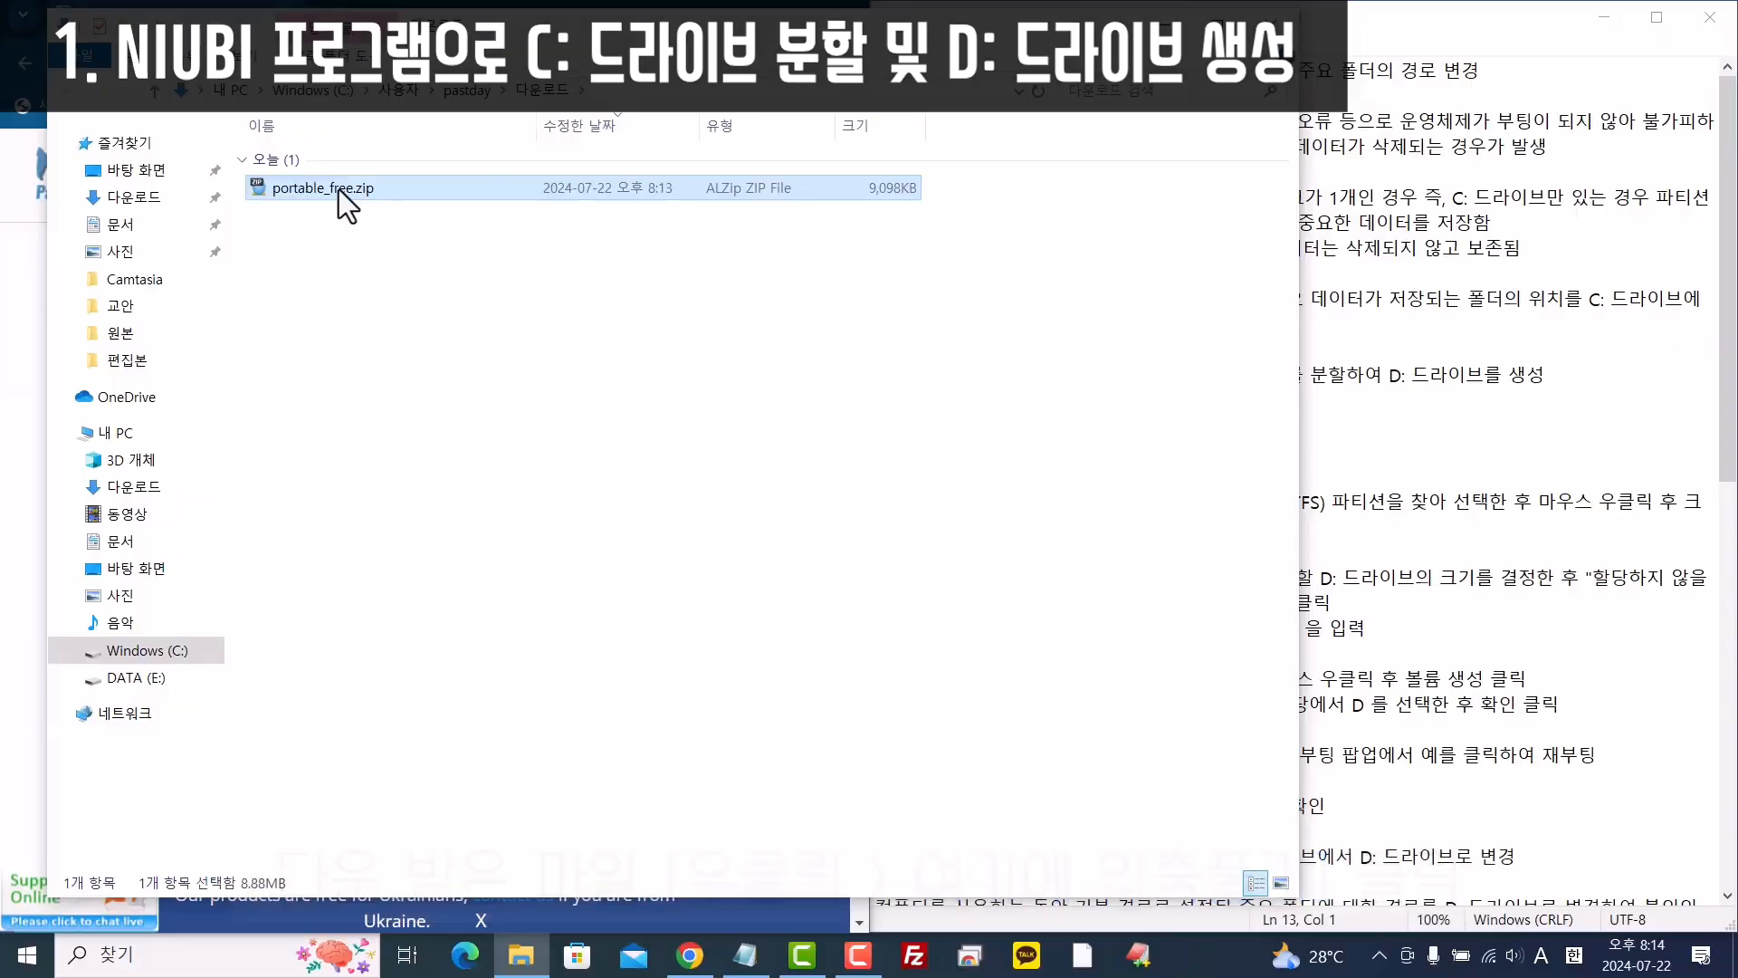
right_click(338, 188)
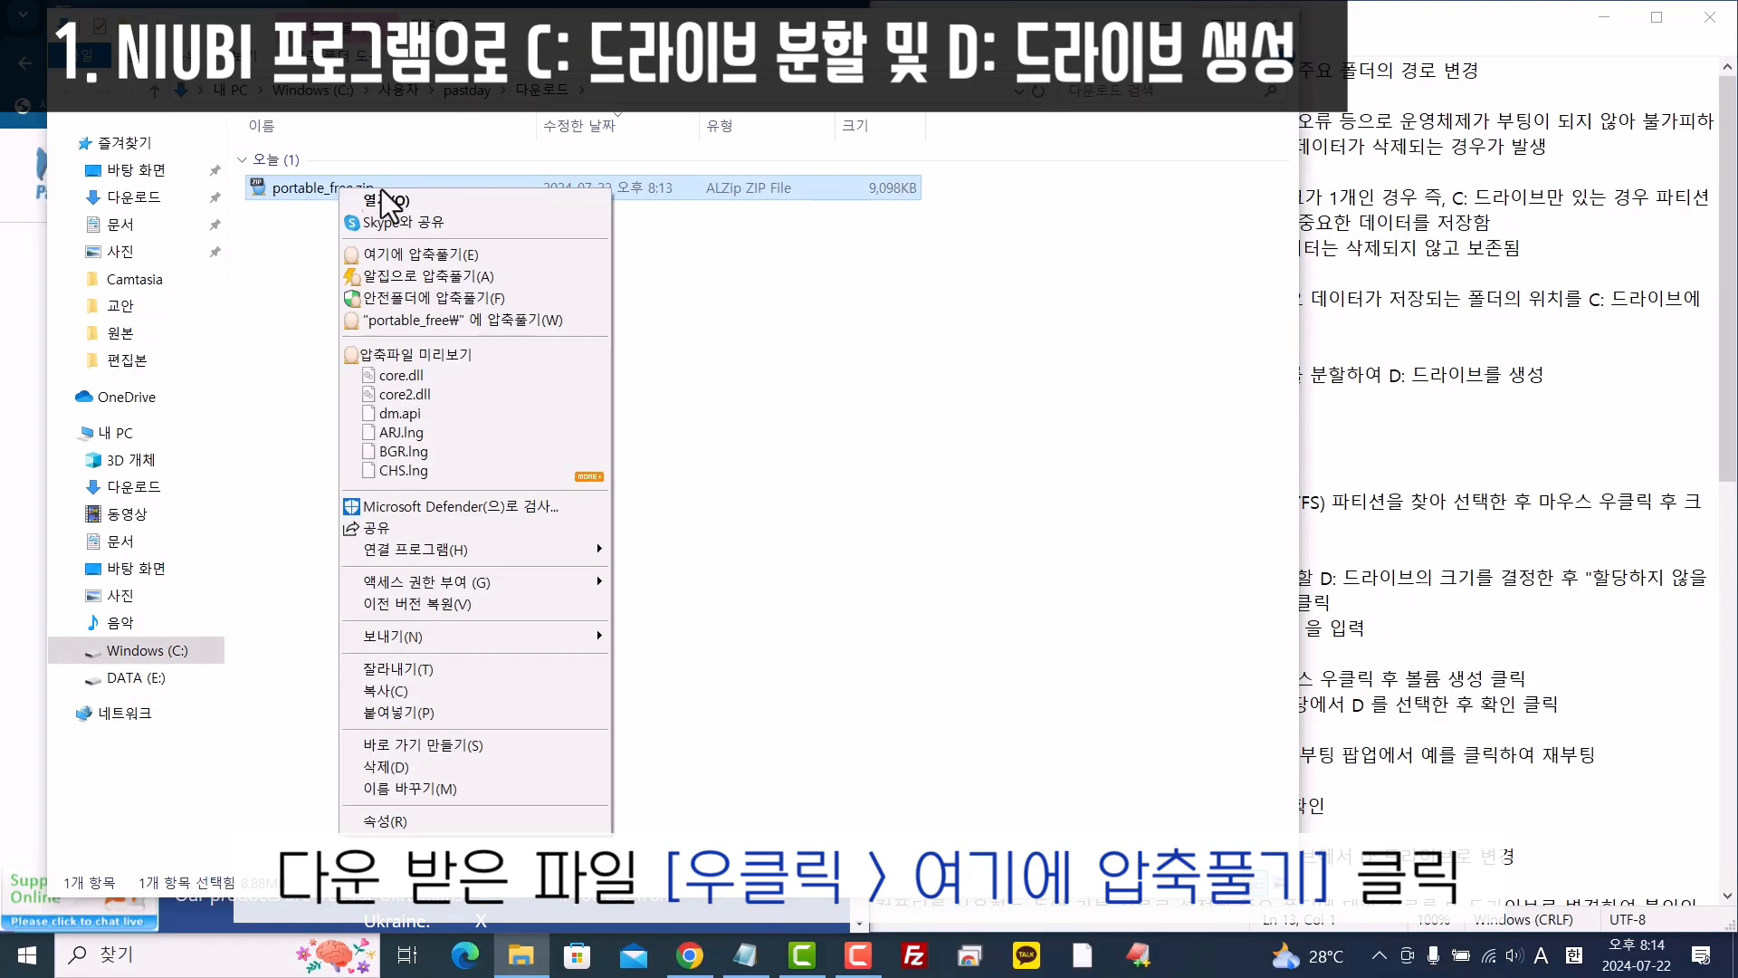
left_click(469, 257)
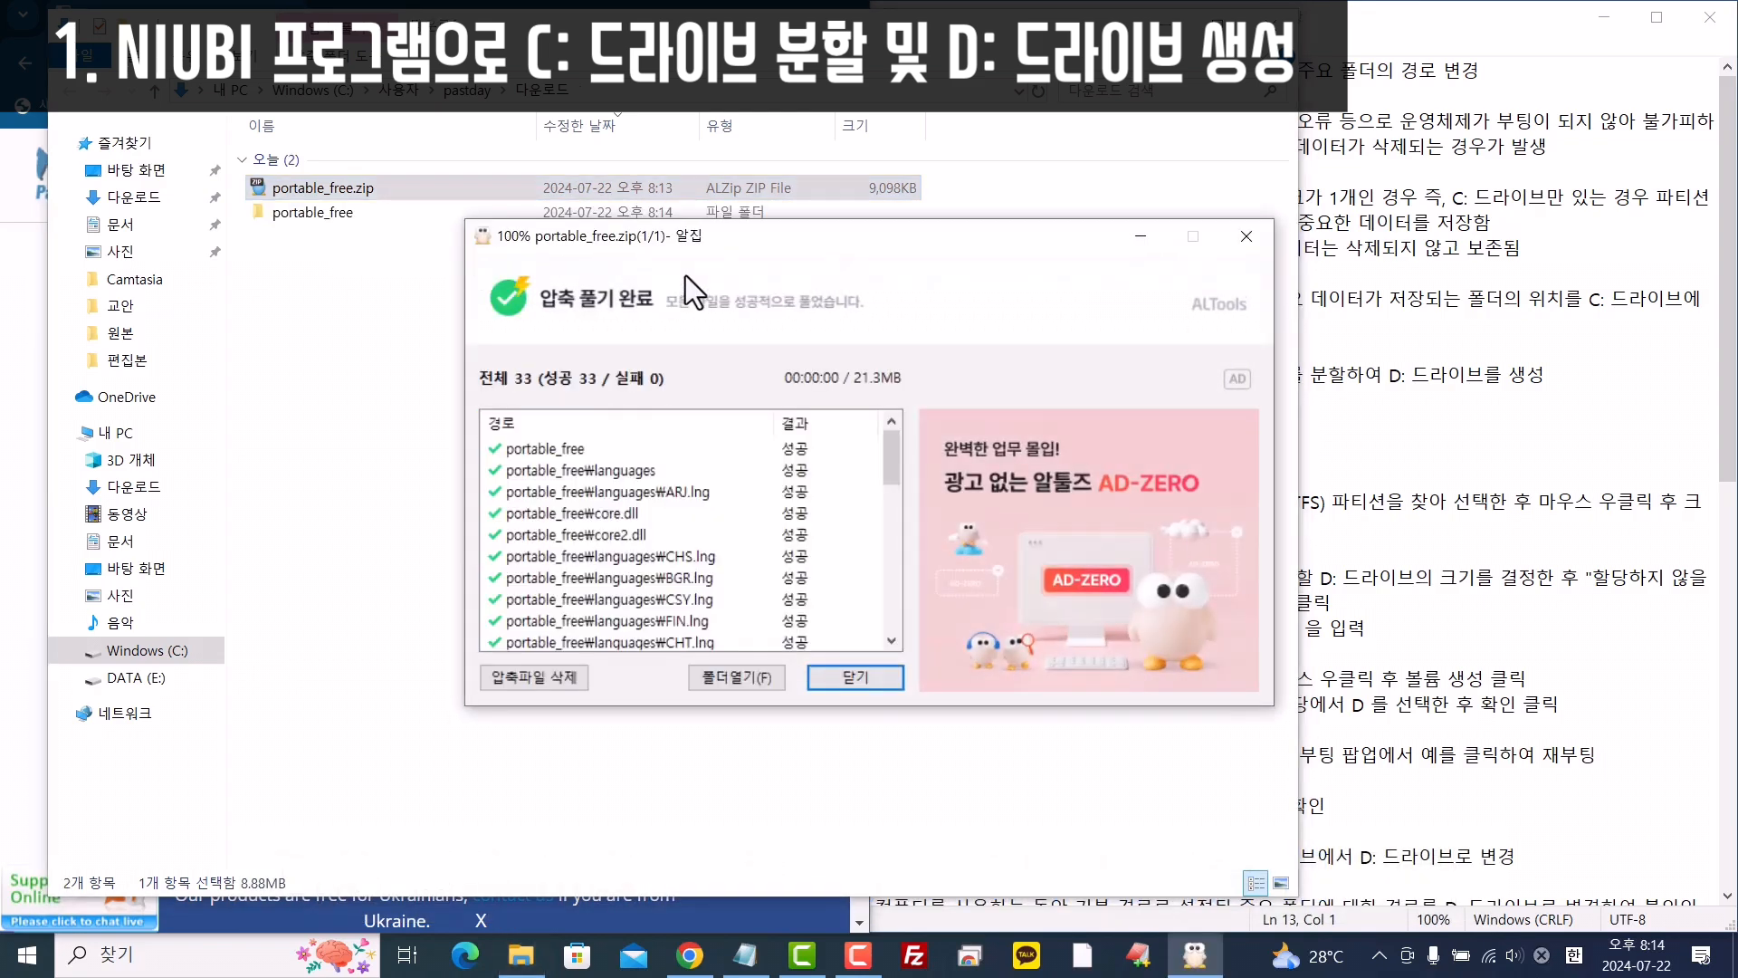
left_click(842, 675)
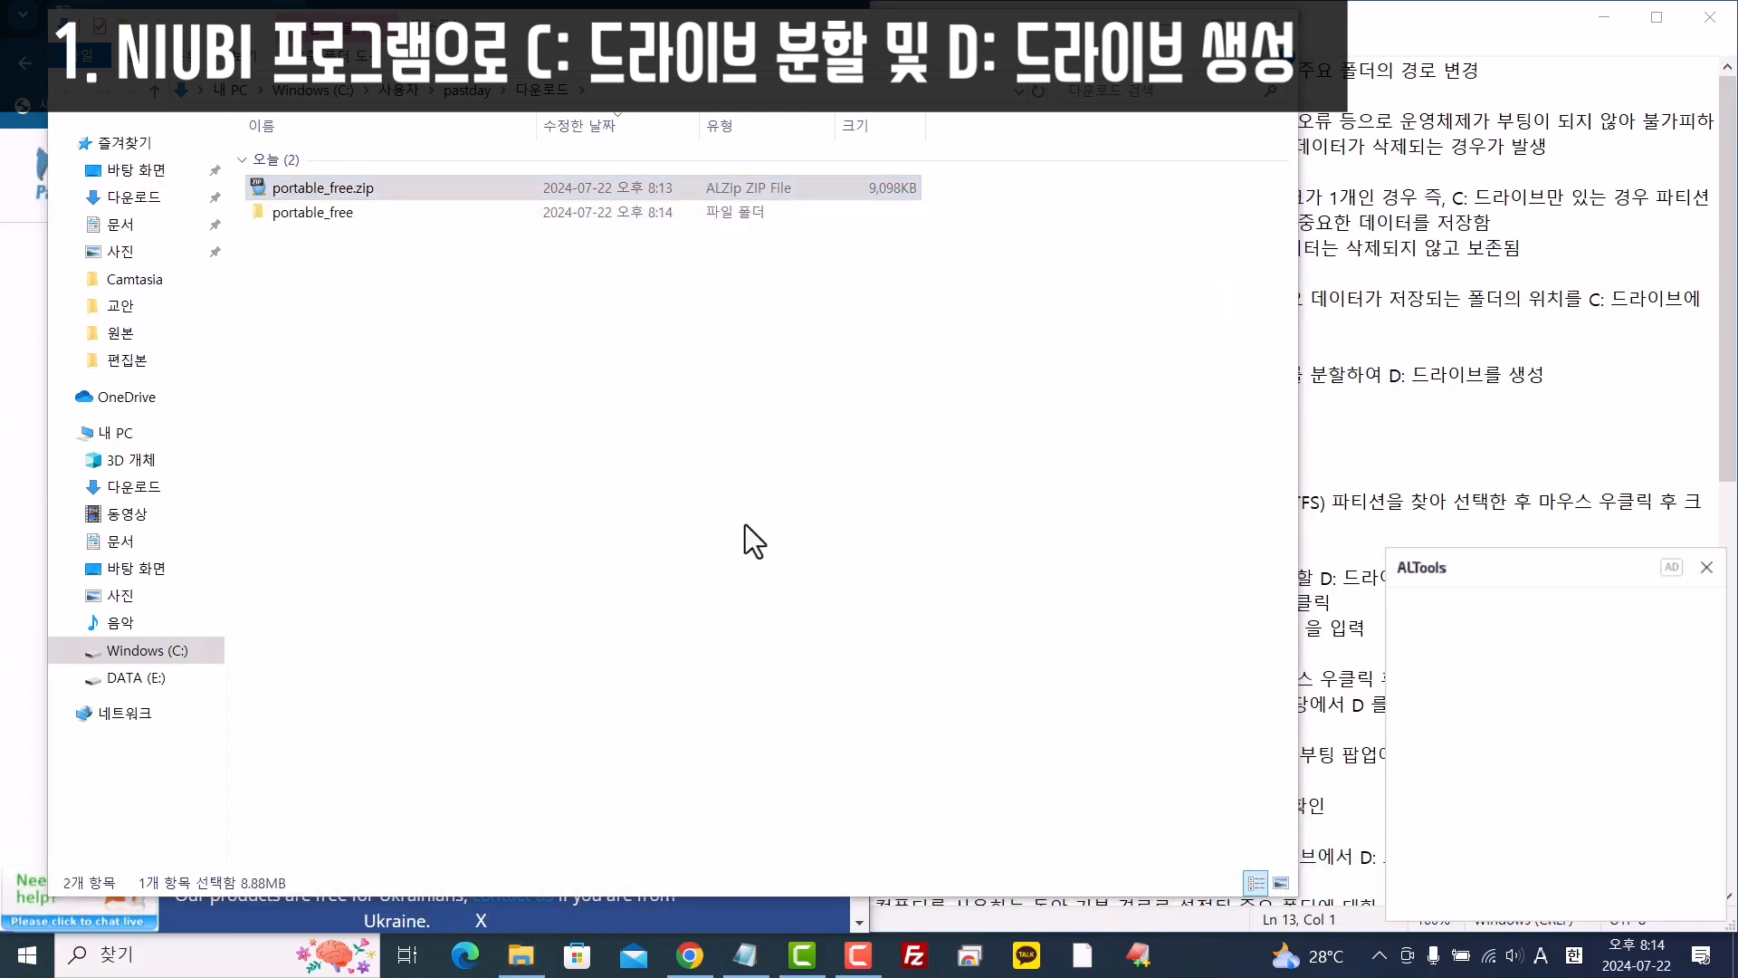
Run npe.exe from the extracted portable_free folder and close the ALTools advertisement
double_click(369, 216)
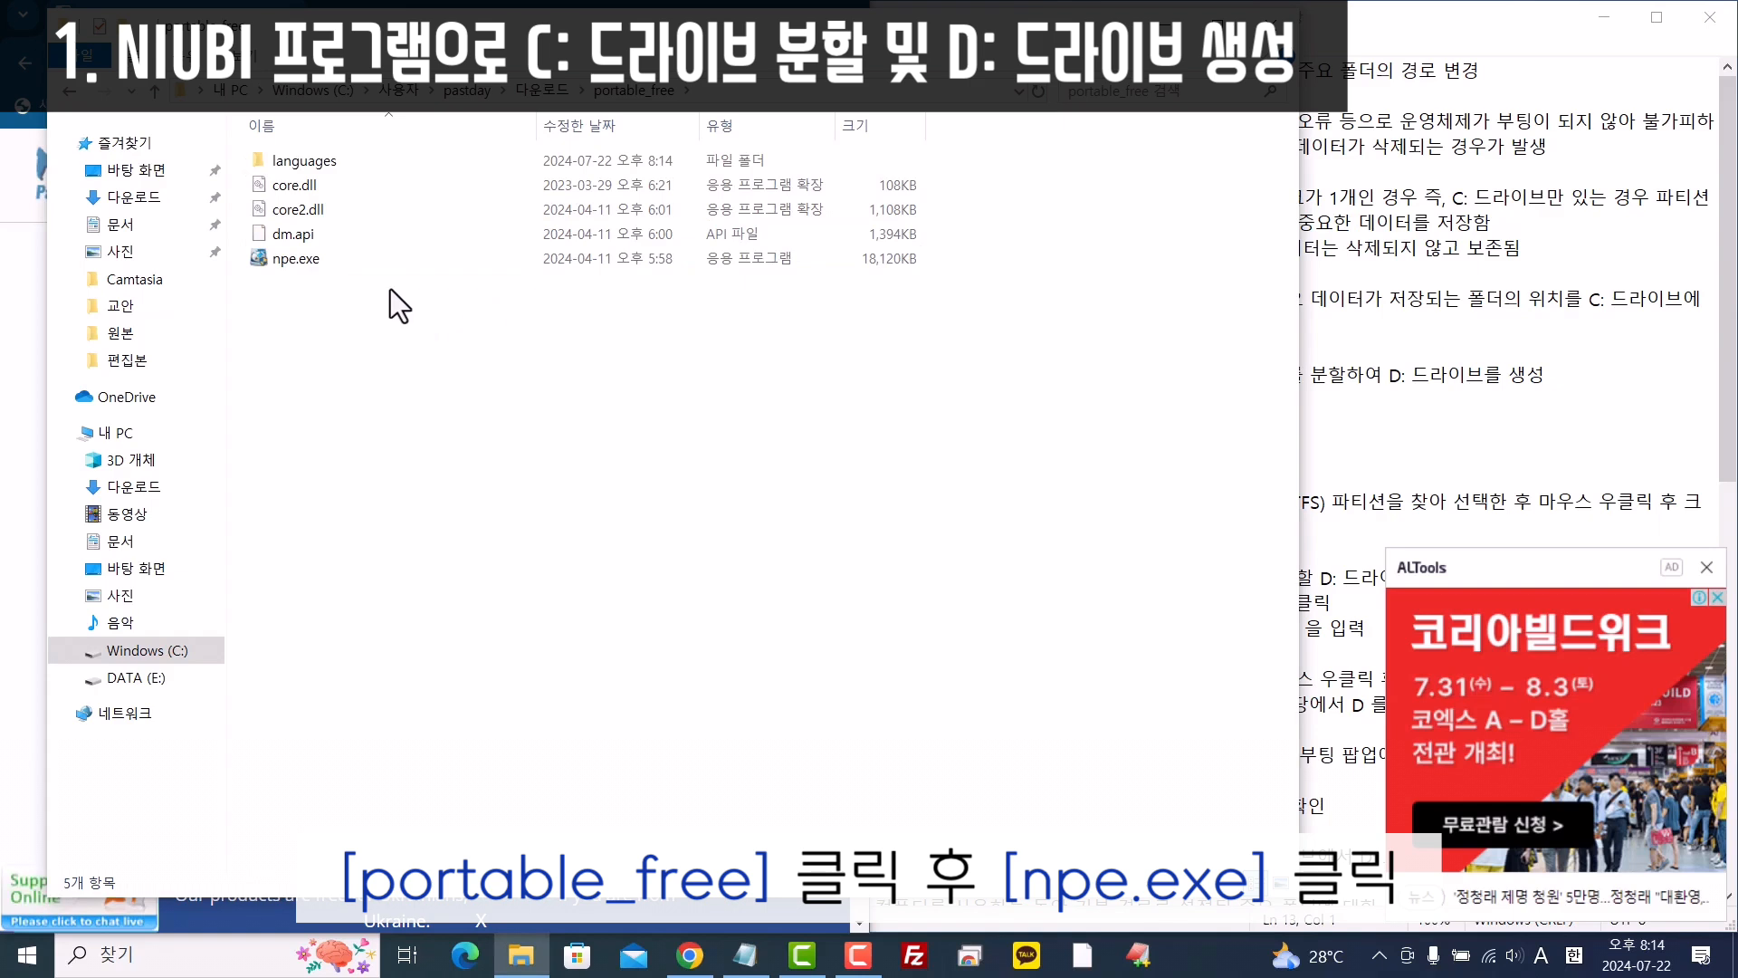
left_click(359, 259)
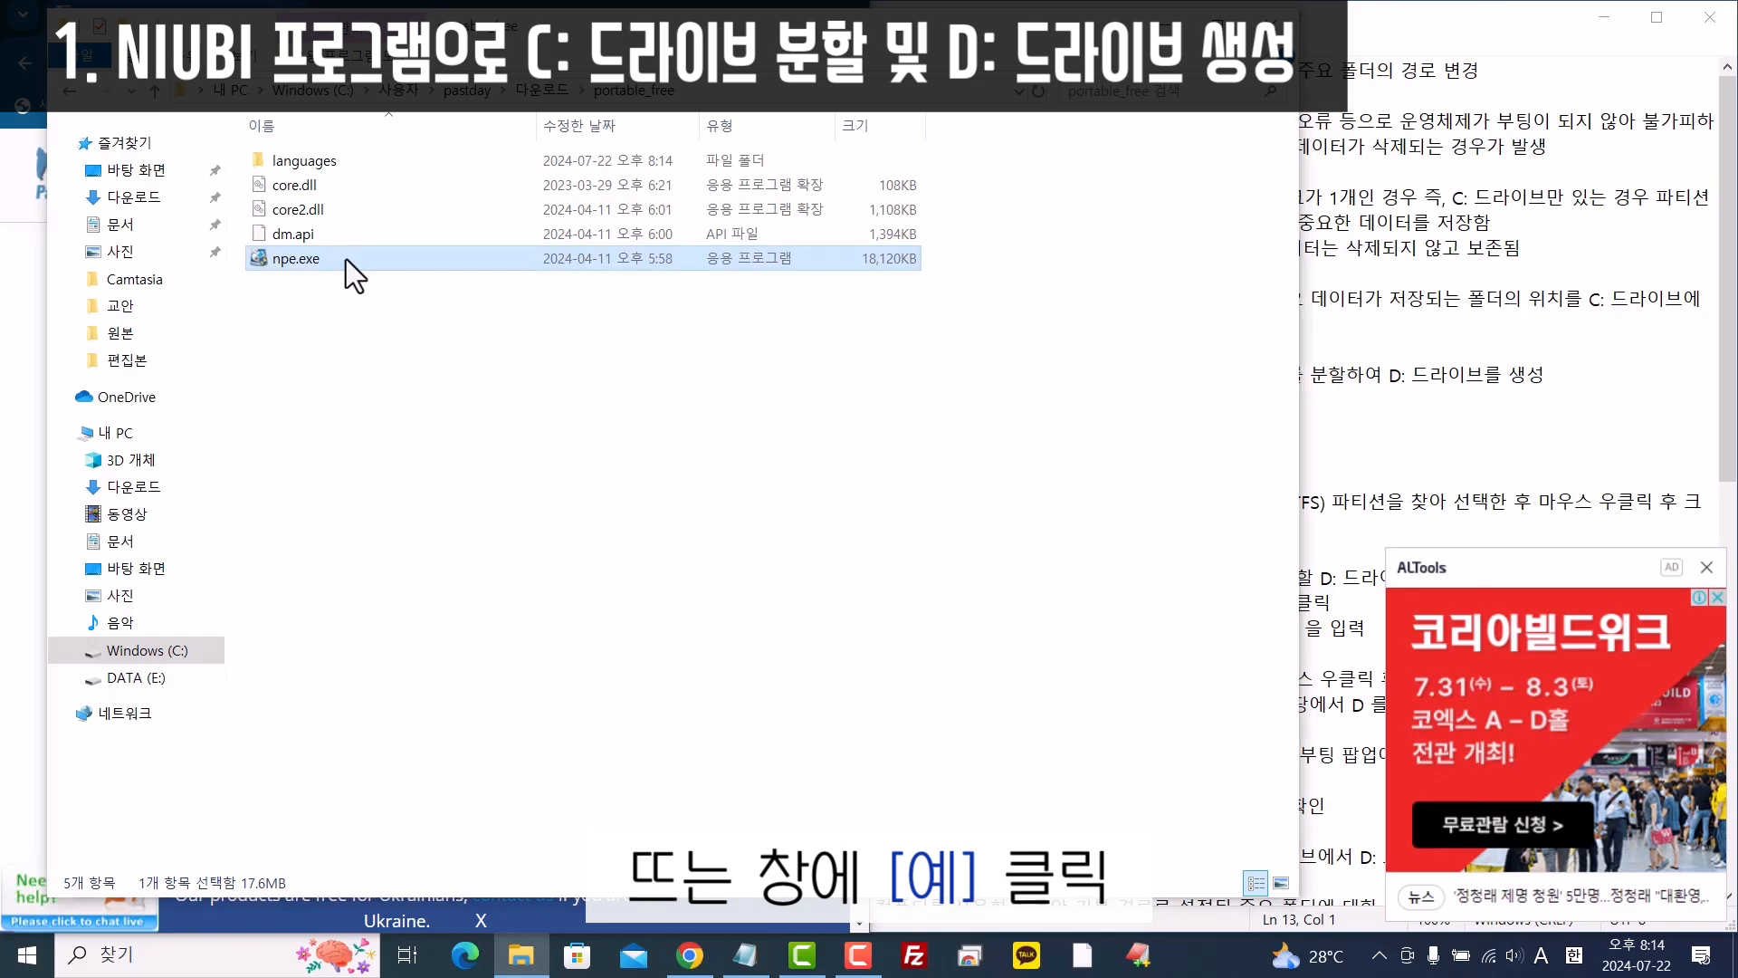
double_click(345, 259)
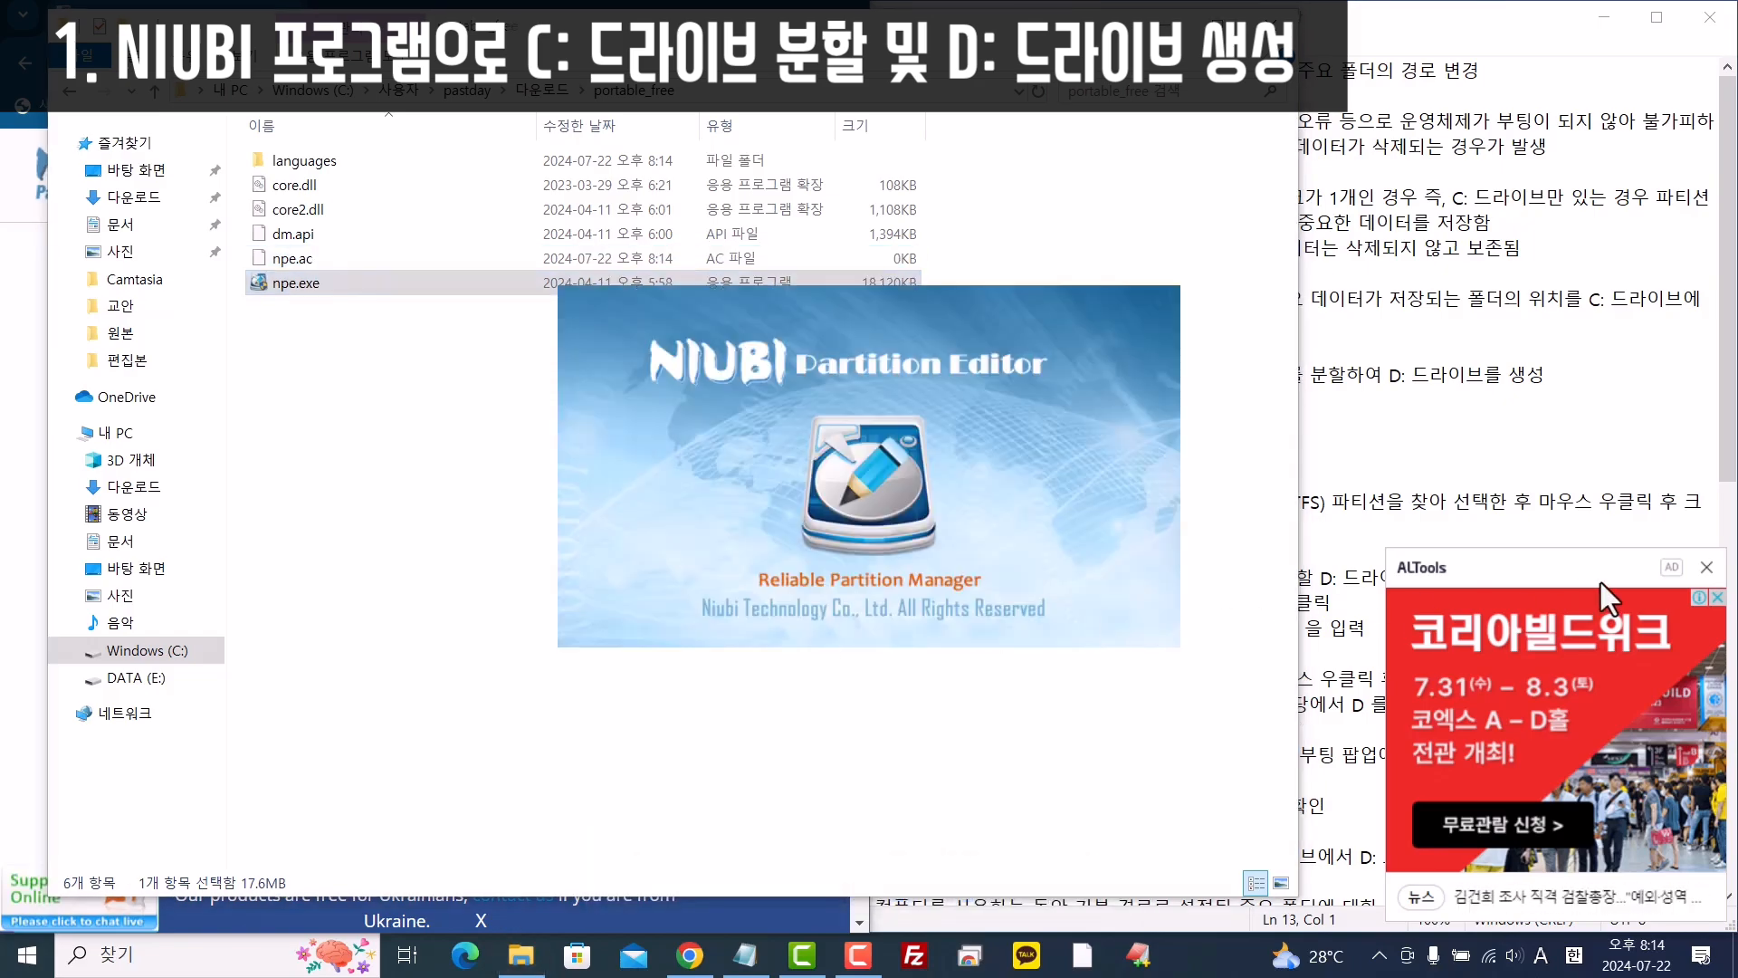
left_click(1702, 568)
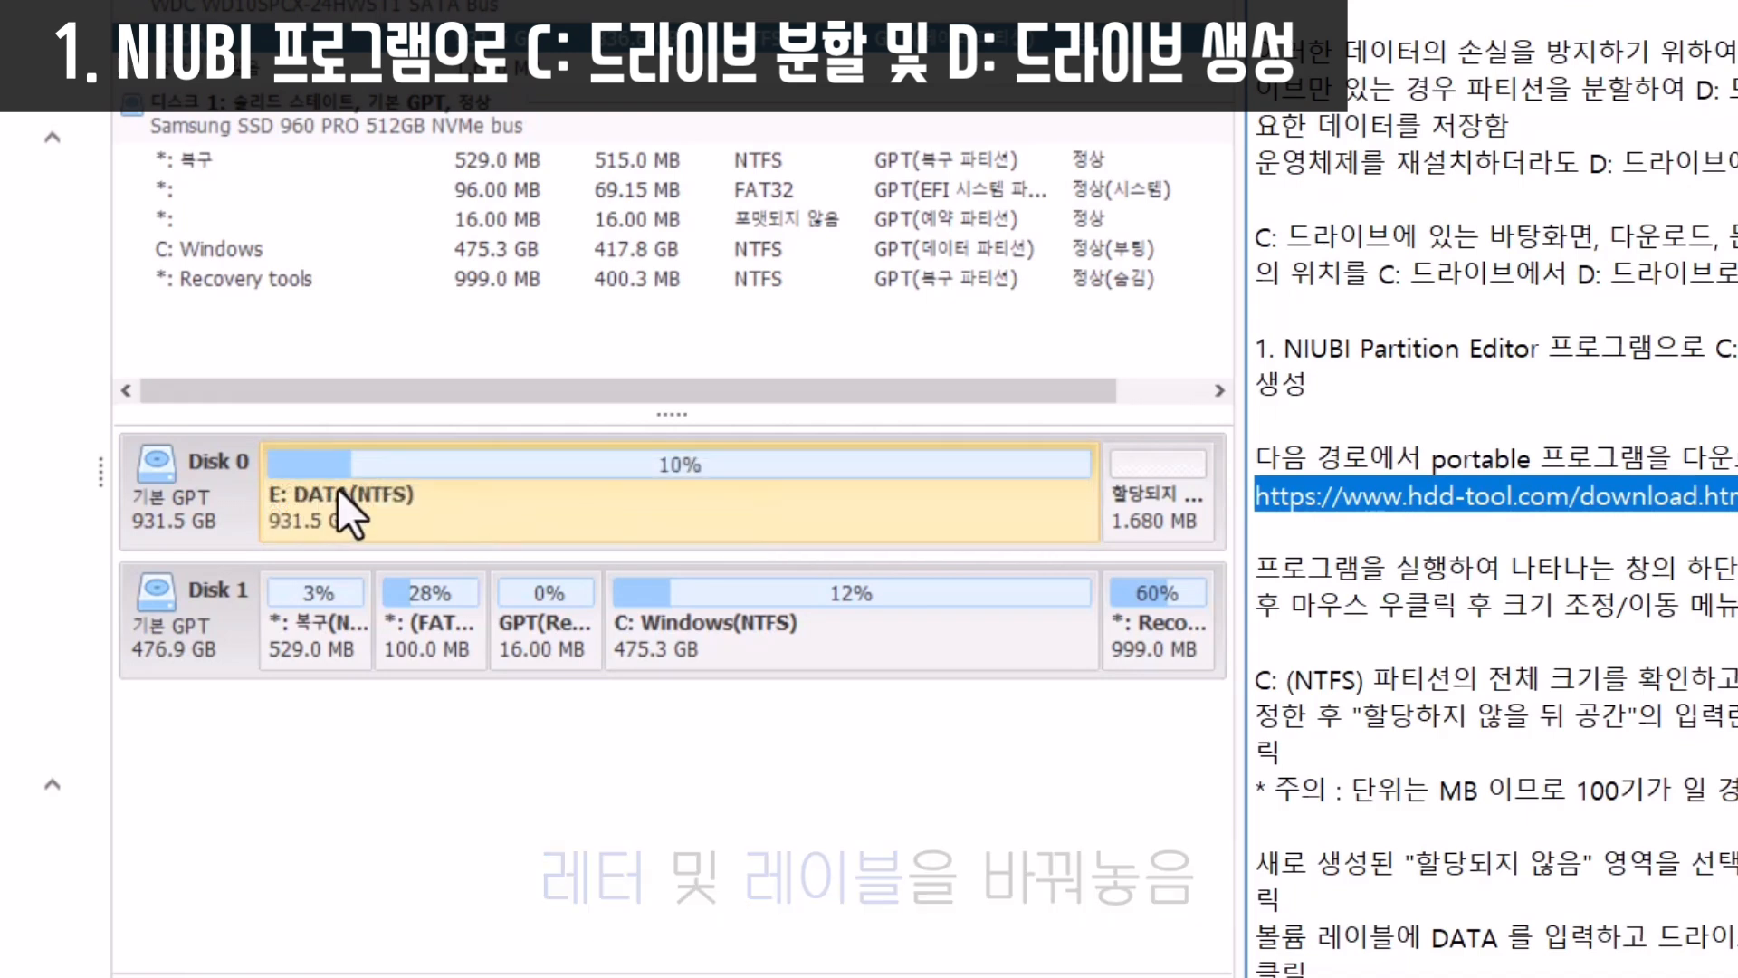
left_click(750, 644)
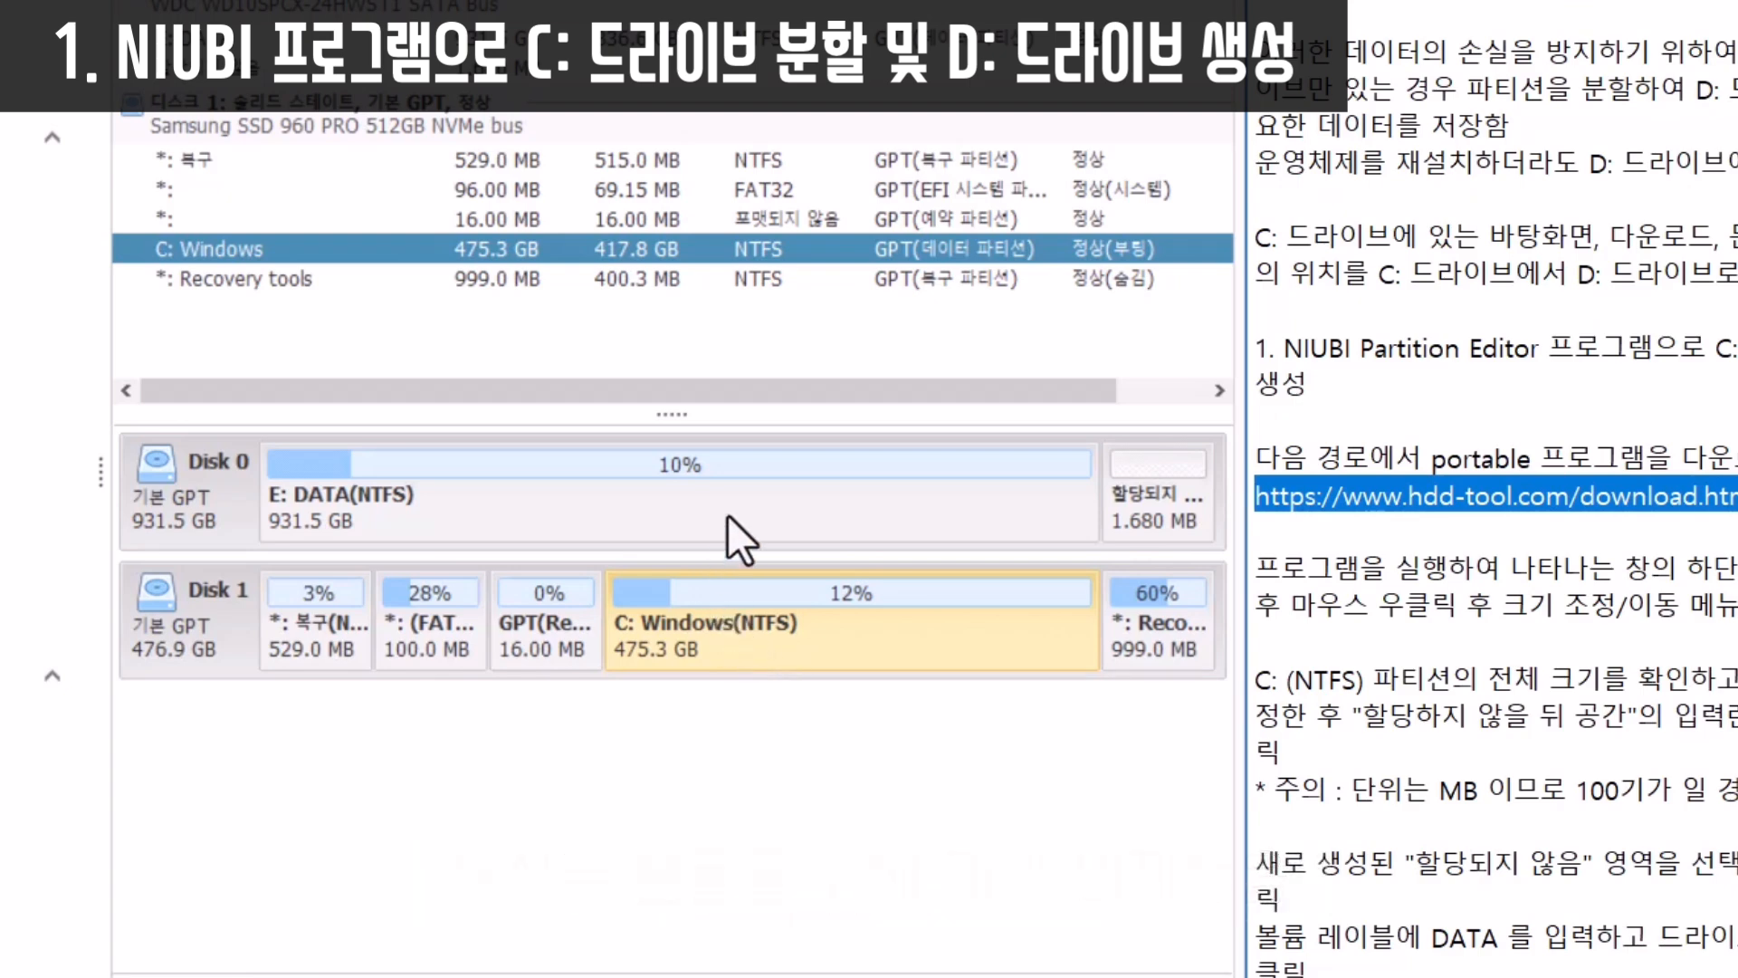
left_click(698, 497)
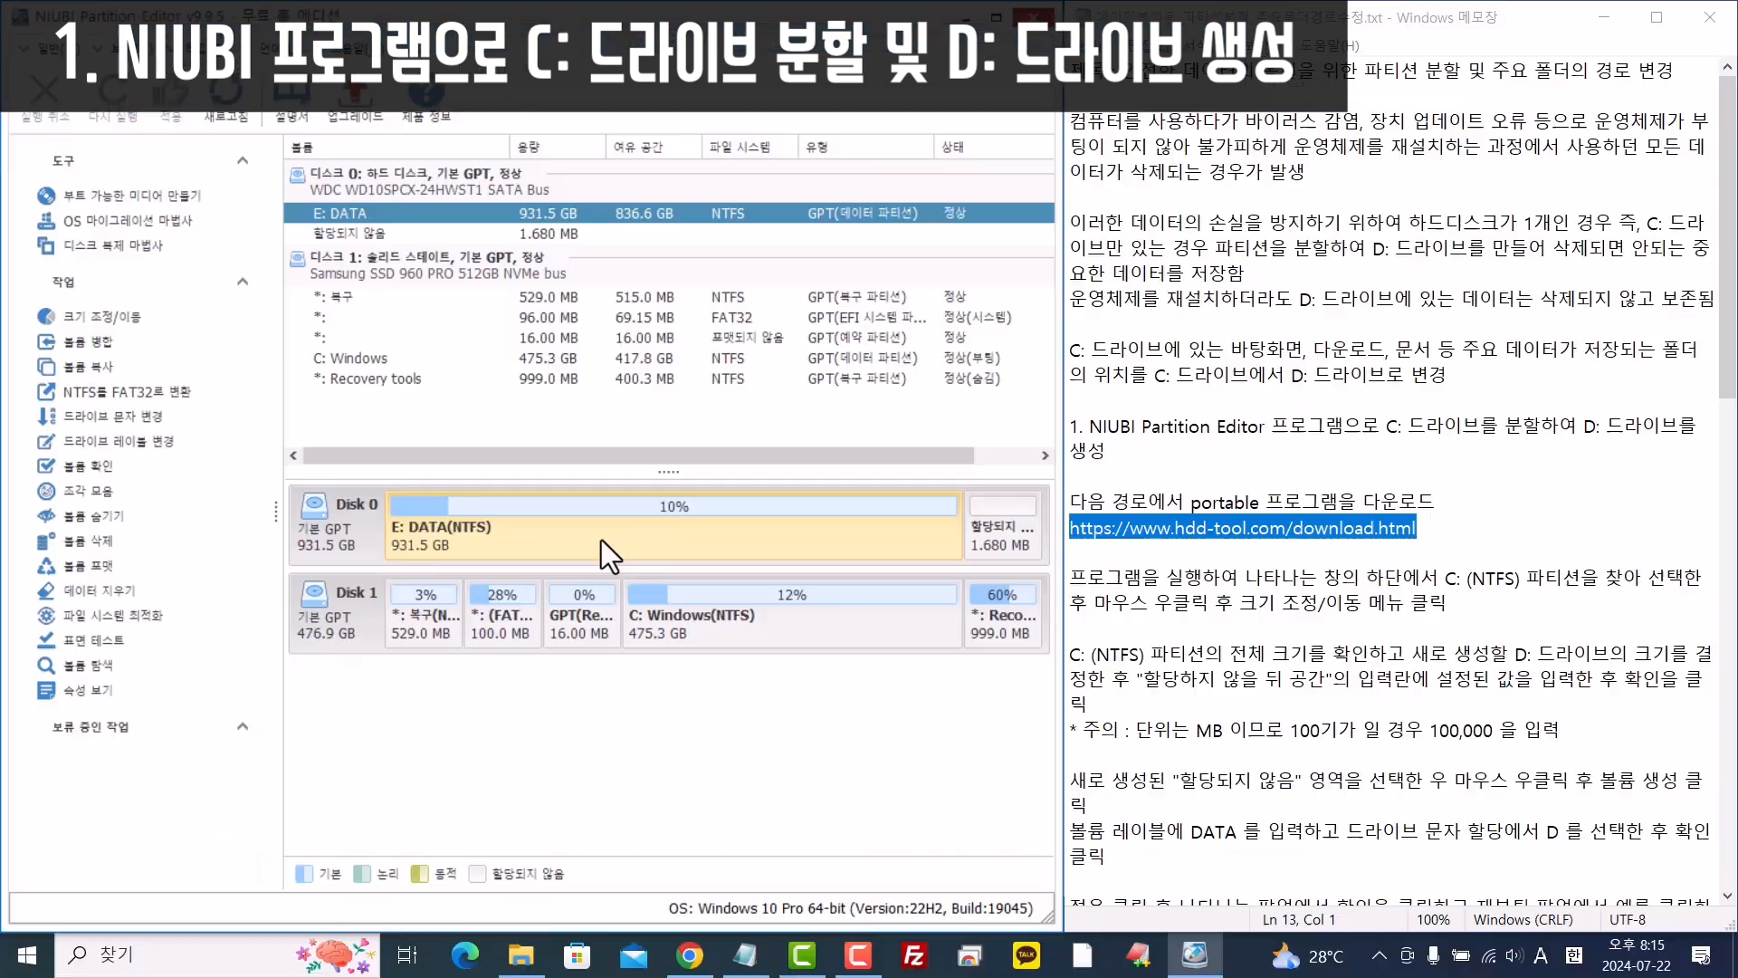
left_click(801, 630)
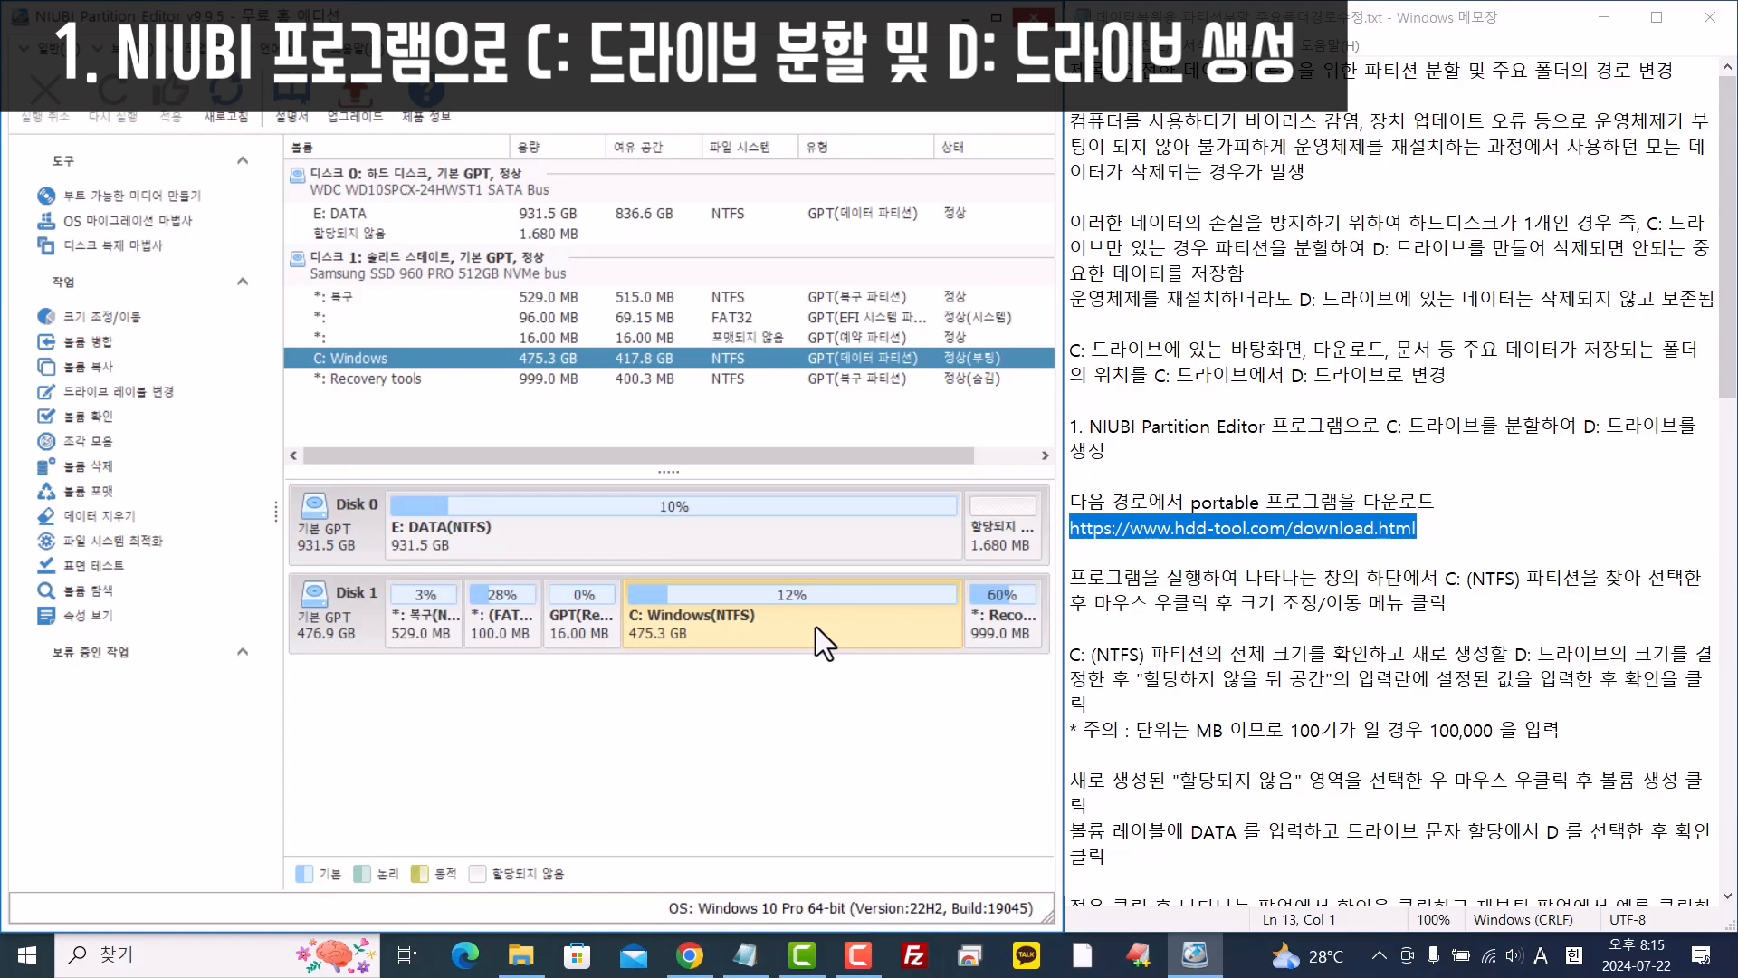
left_click(744, 525)
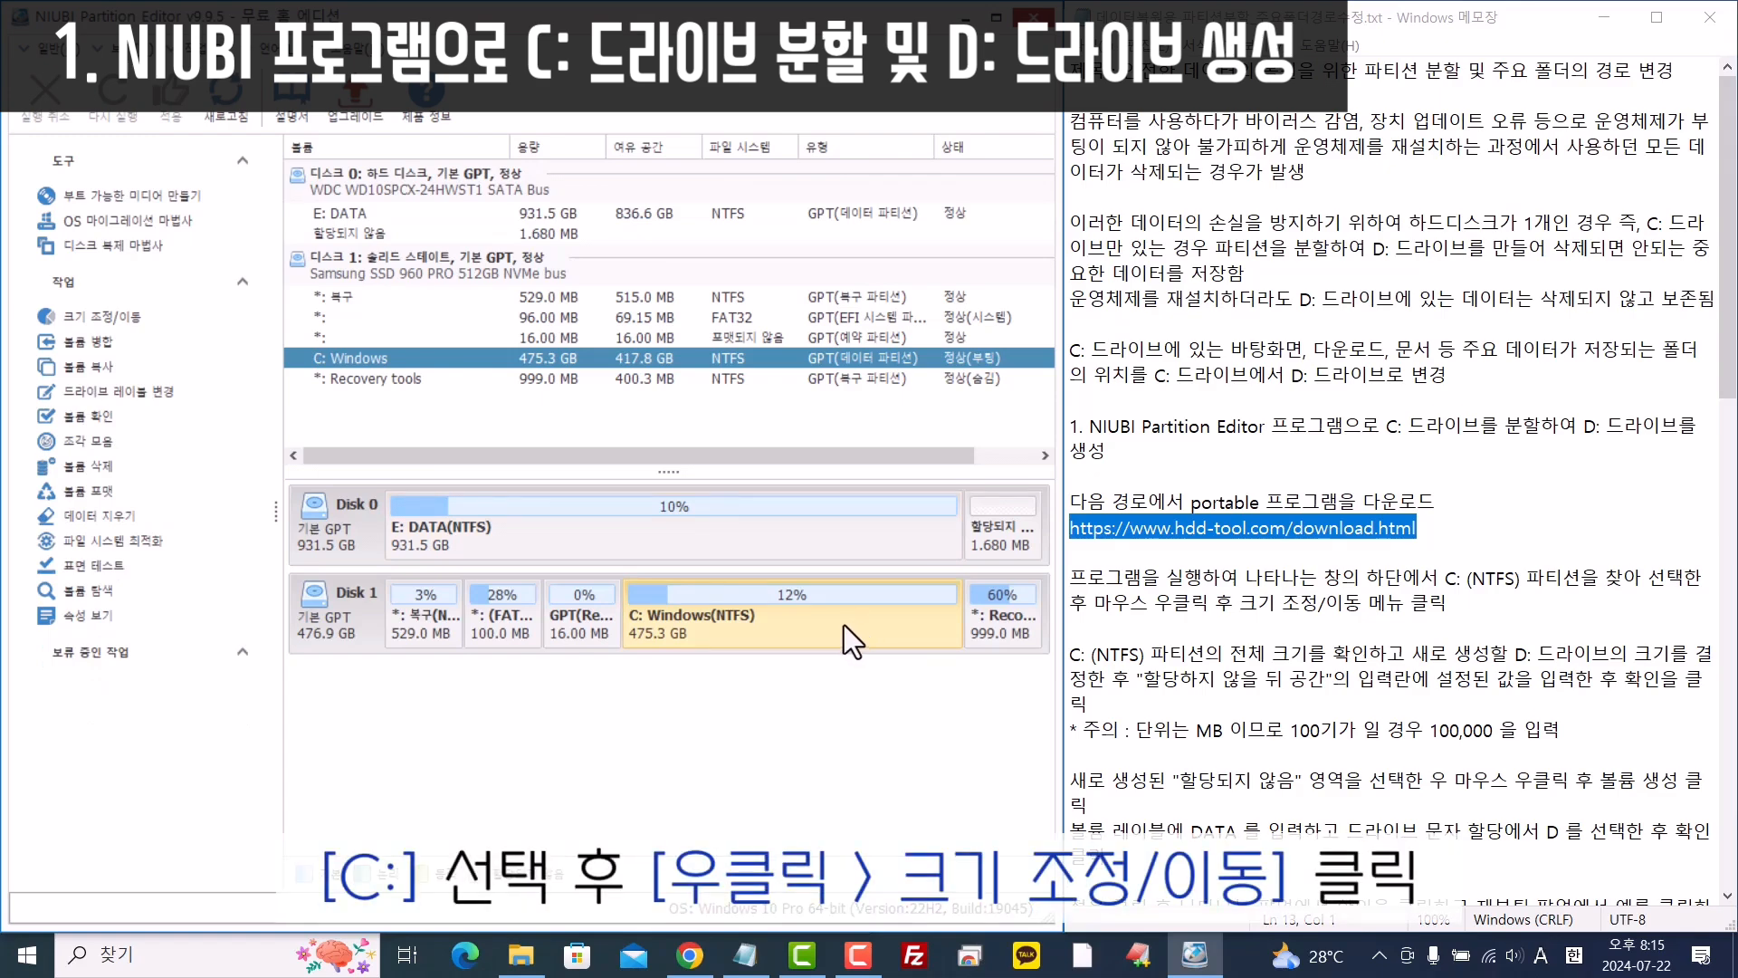
Resize the C: Windows partition on Disk 1 to leave 200000 MB of unallocated space behind it
right_click(843, 625)
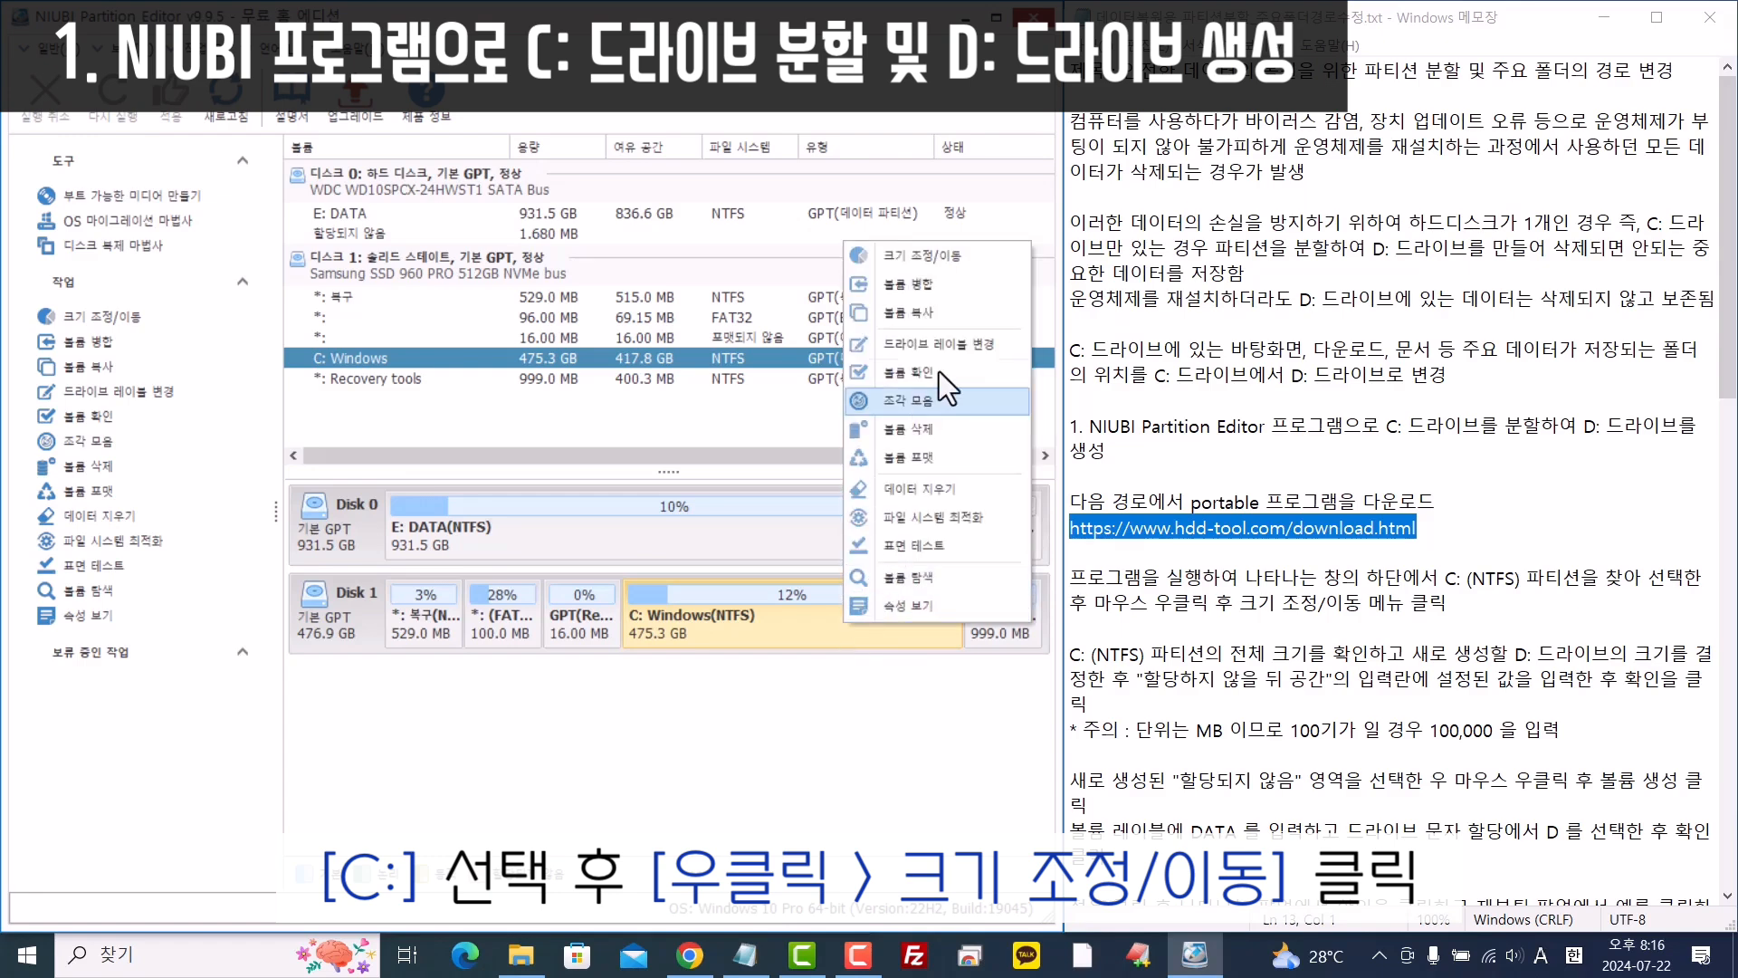
left_click(960, 255)
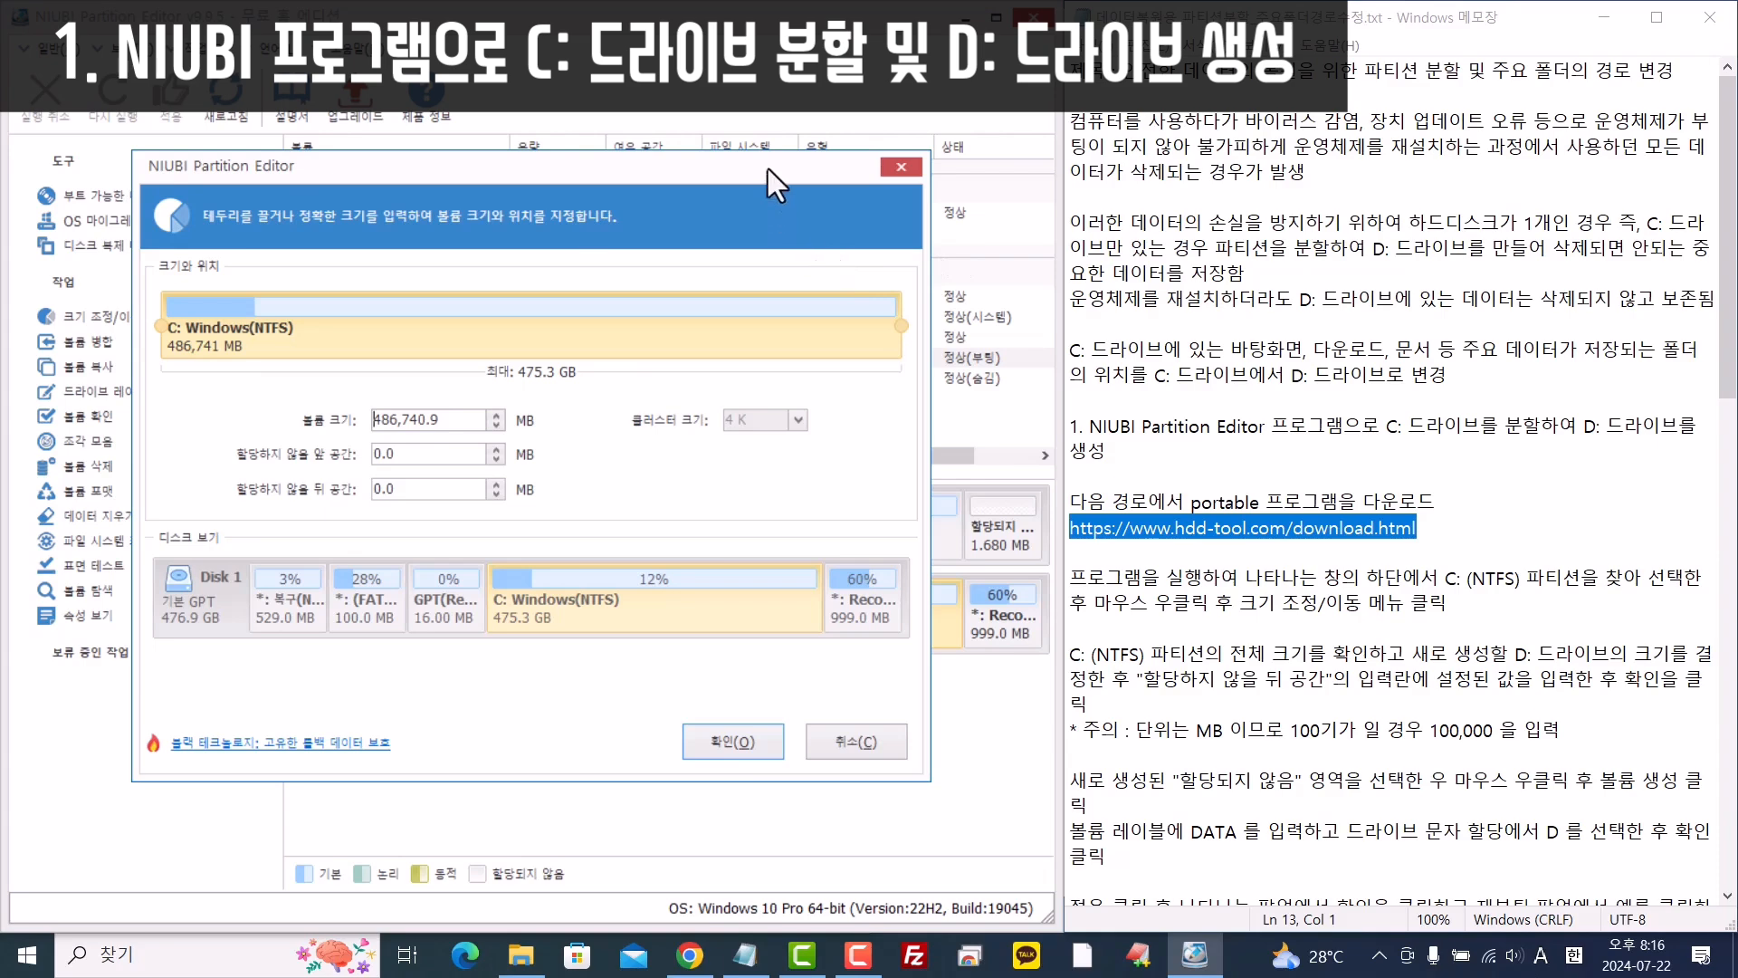
left_click_drag(768, 168, 793, 113)
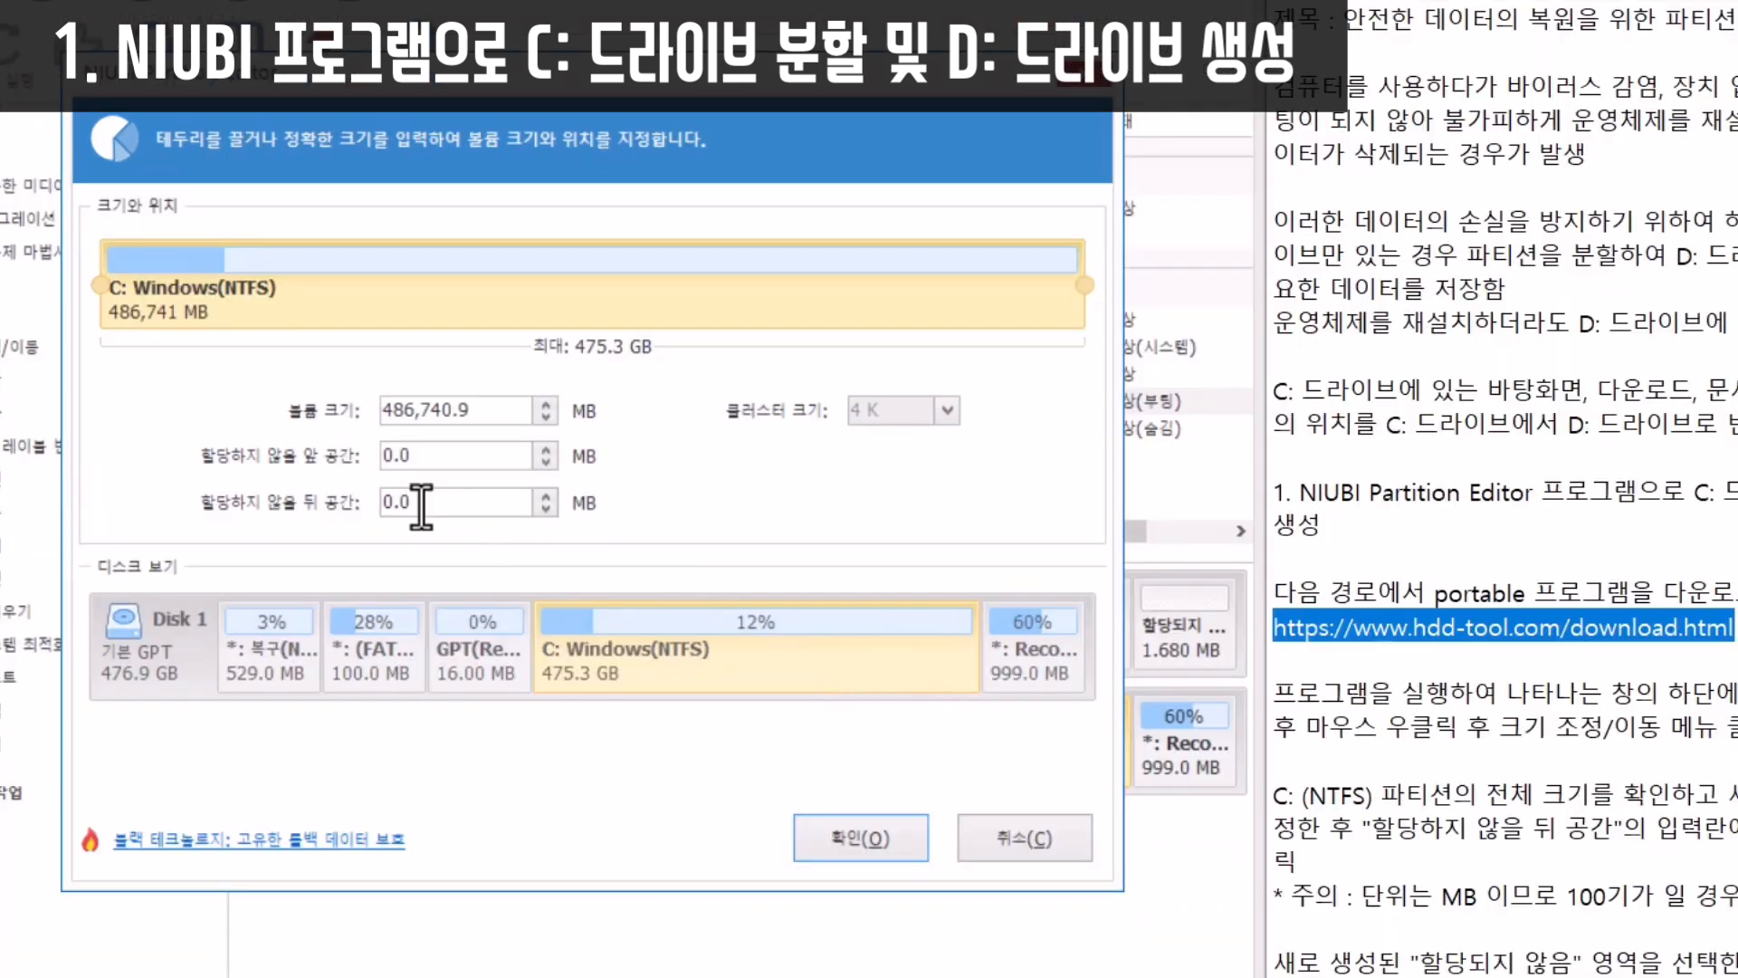
left_click_drag(421, 507, 362, 506)
type("200")
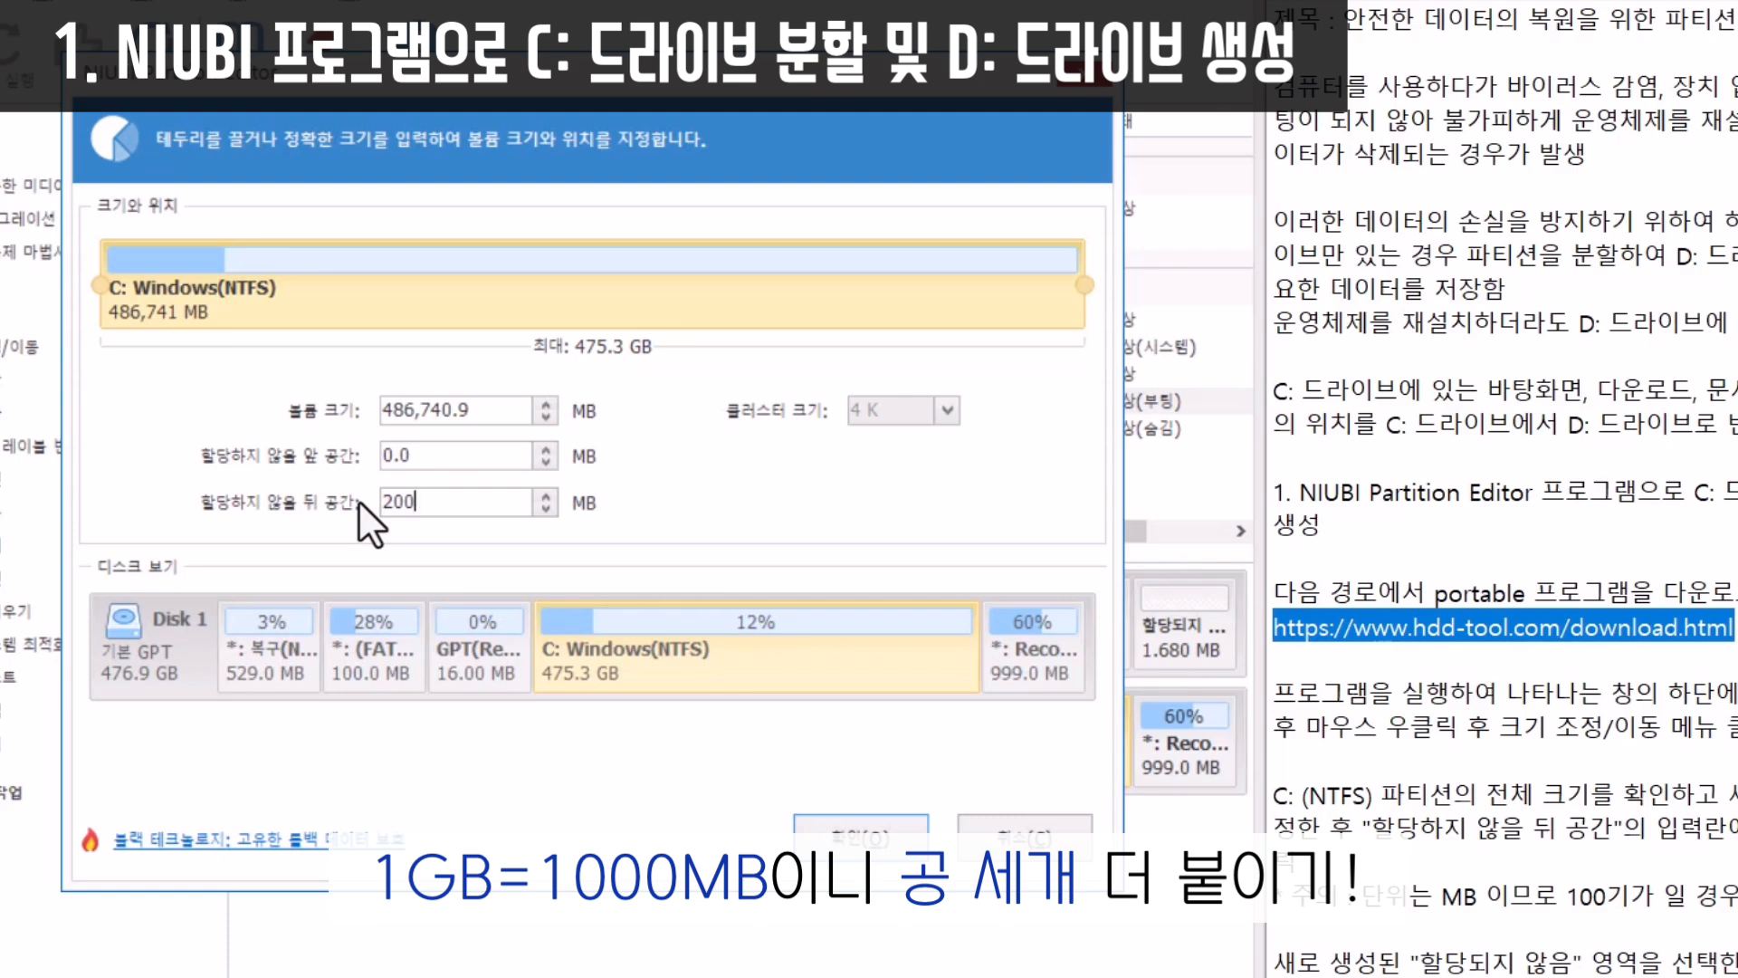
type("000")
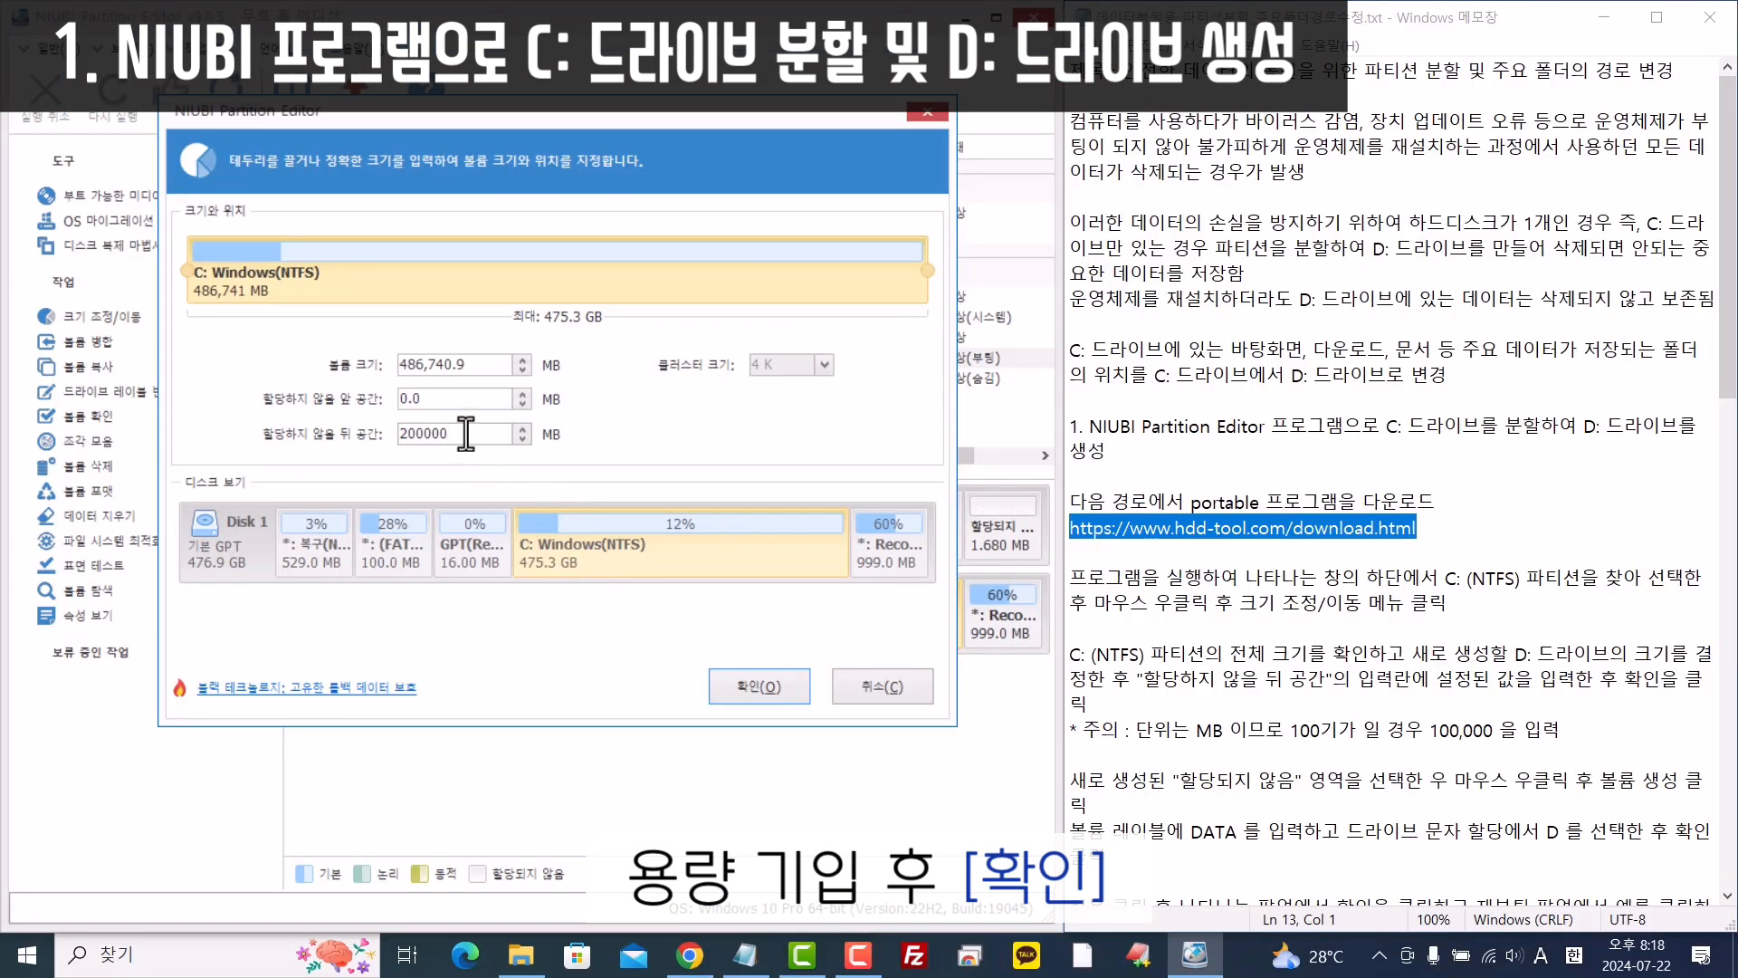
left_click(759, 686)
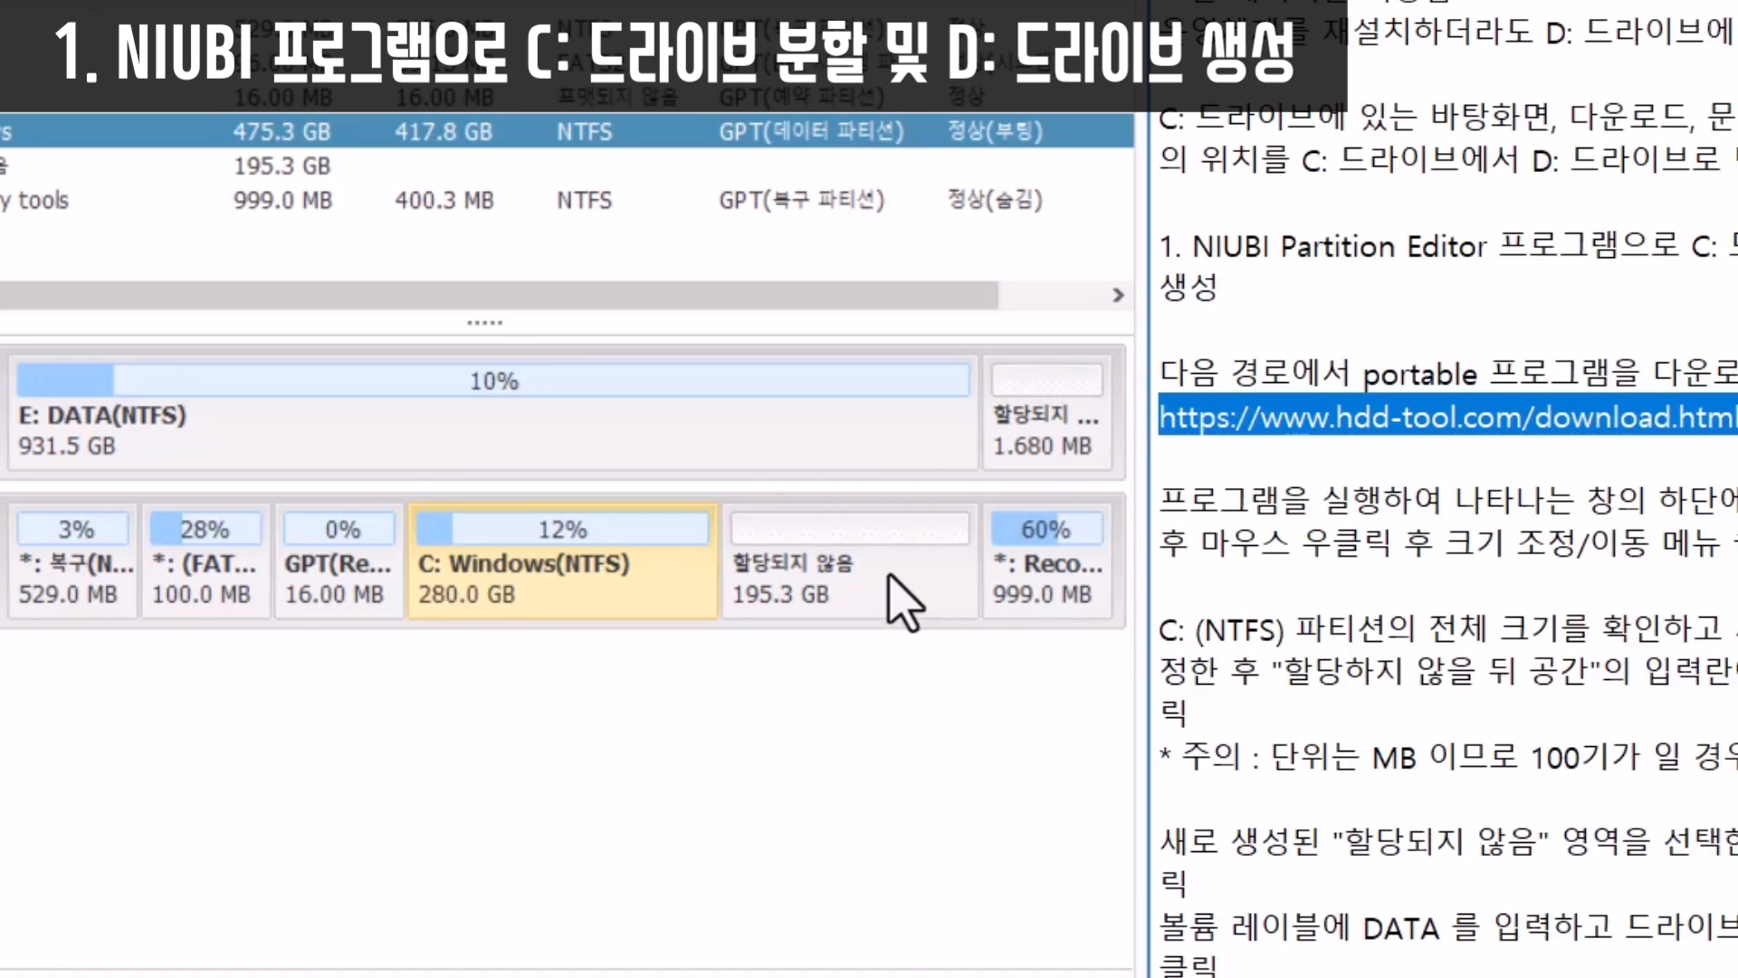
Create a volume labelled DATA with drive letter D in Disk 1's new unallocated space, and apply the pending operations
left_click(904, 602)
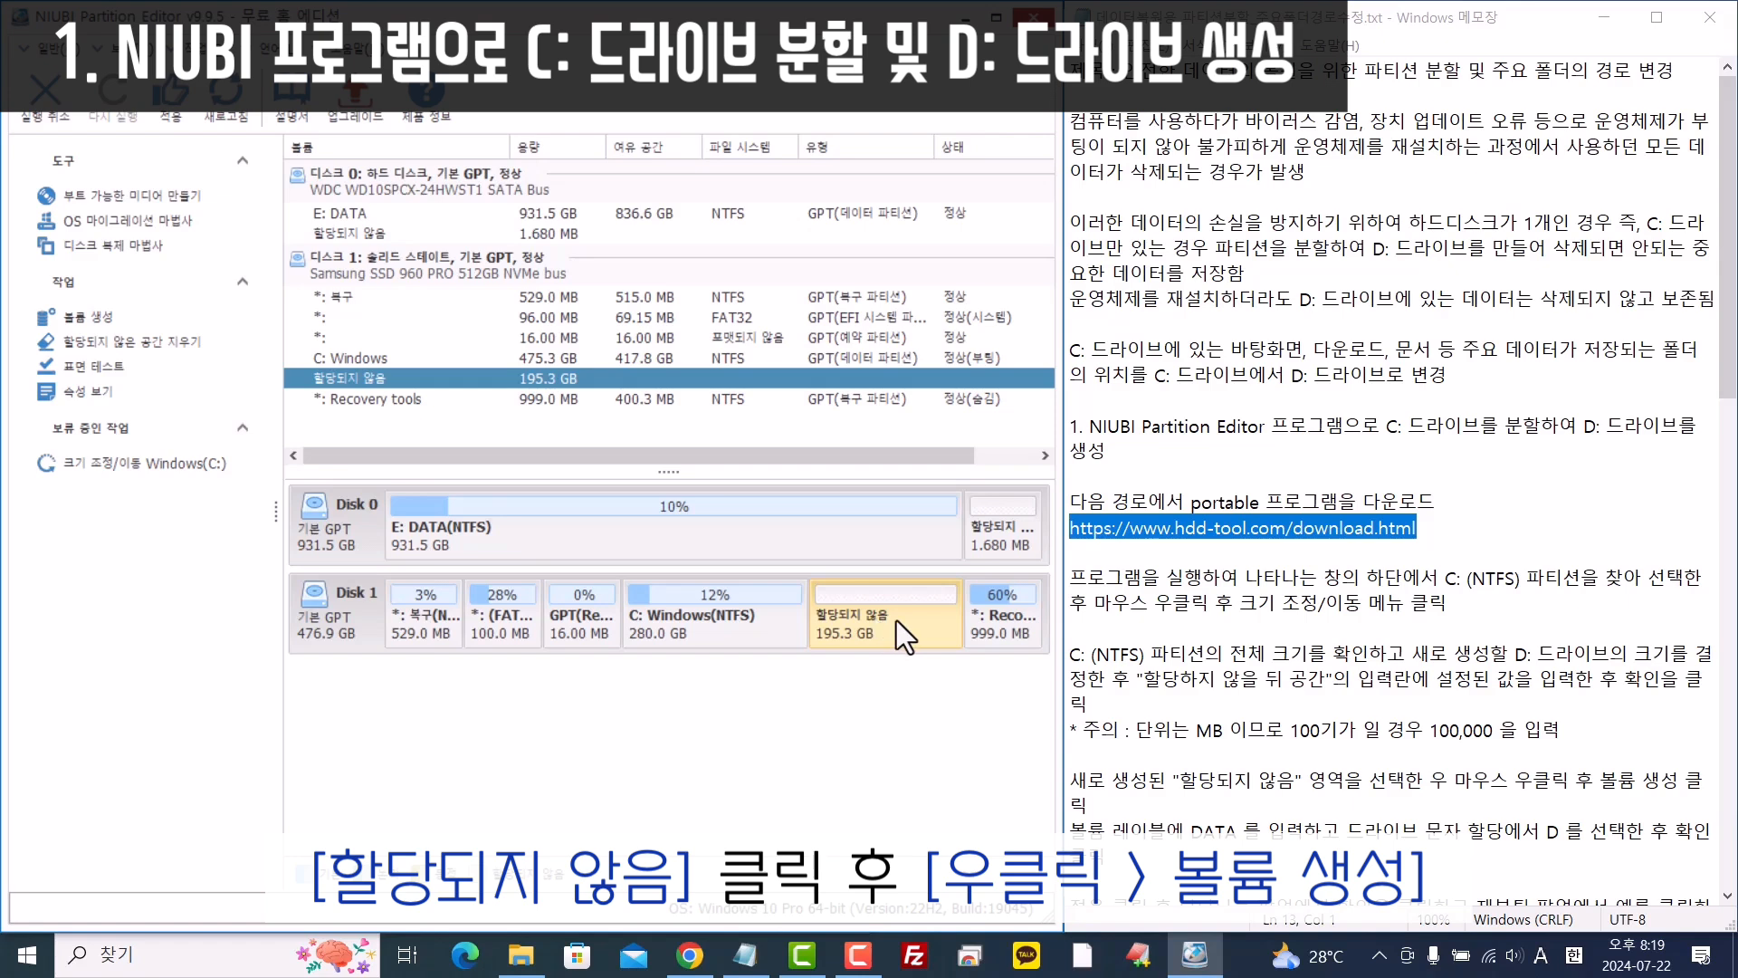
right_click(896, 620)
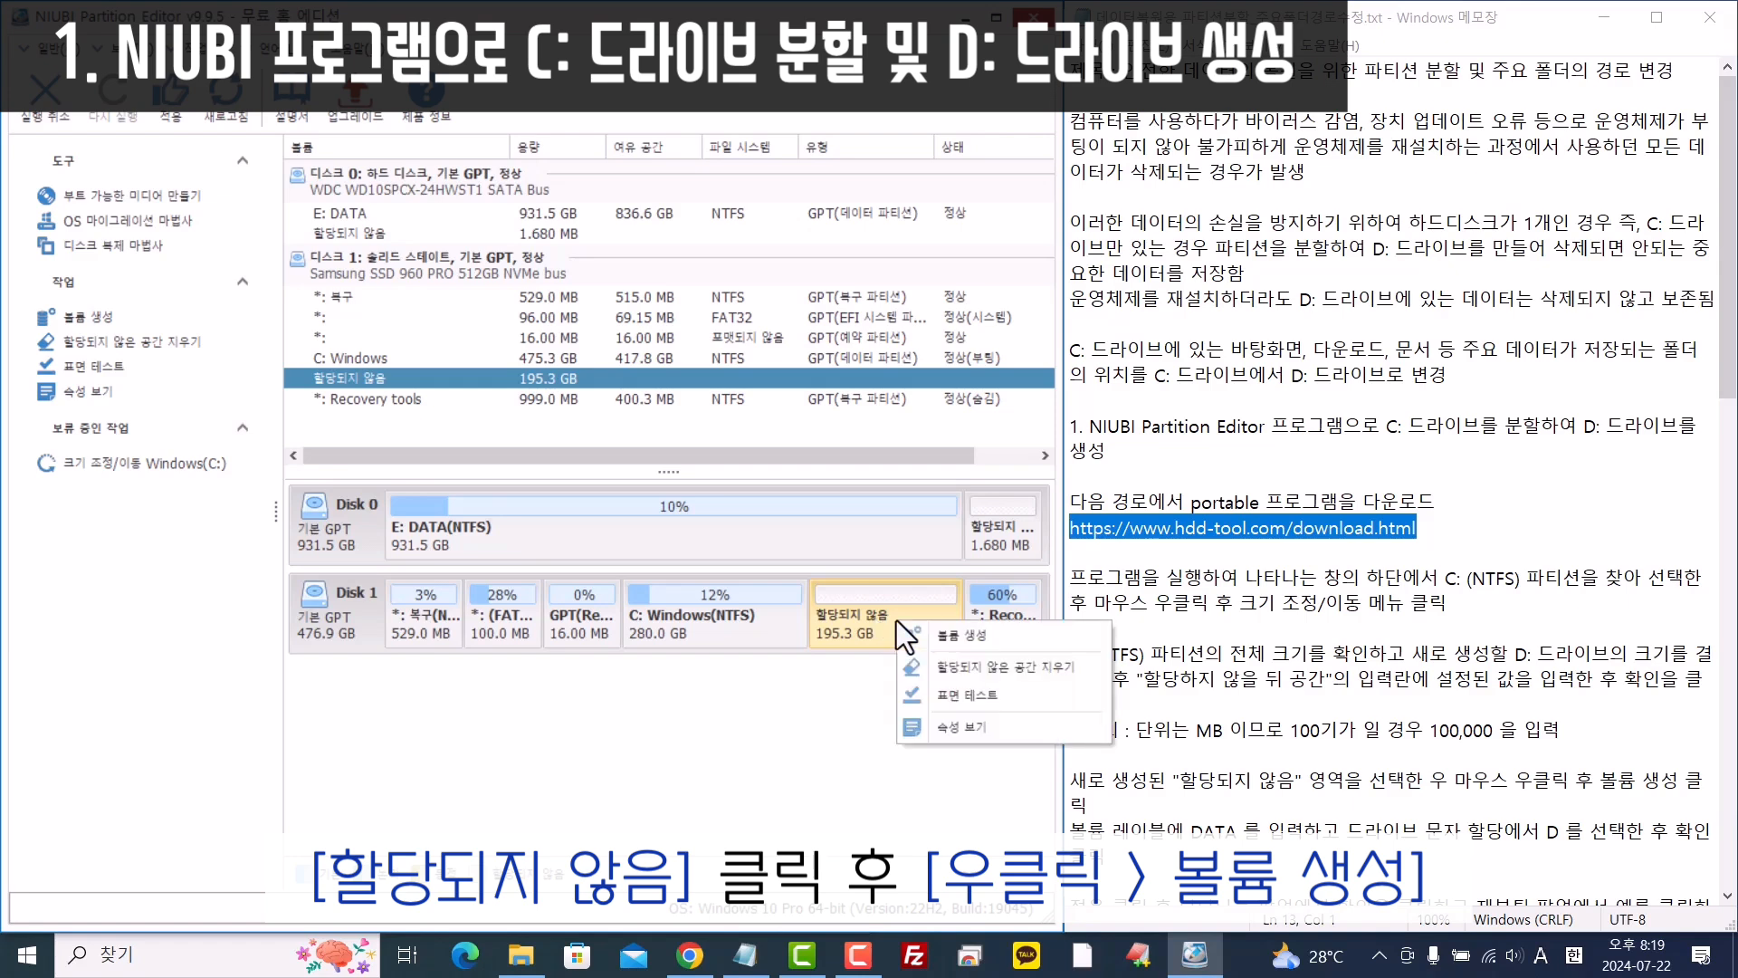
left_click(992, 637)
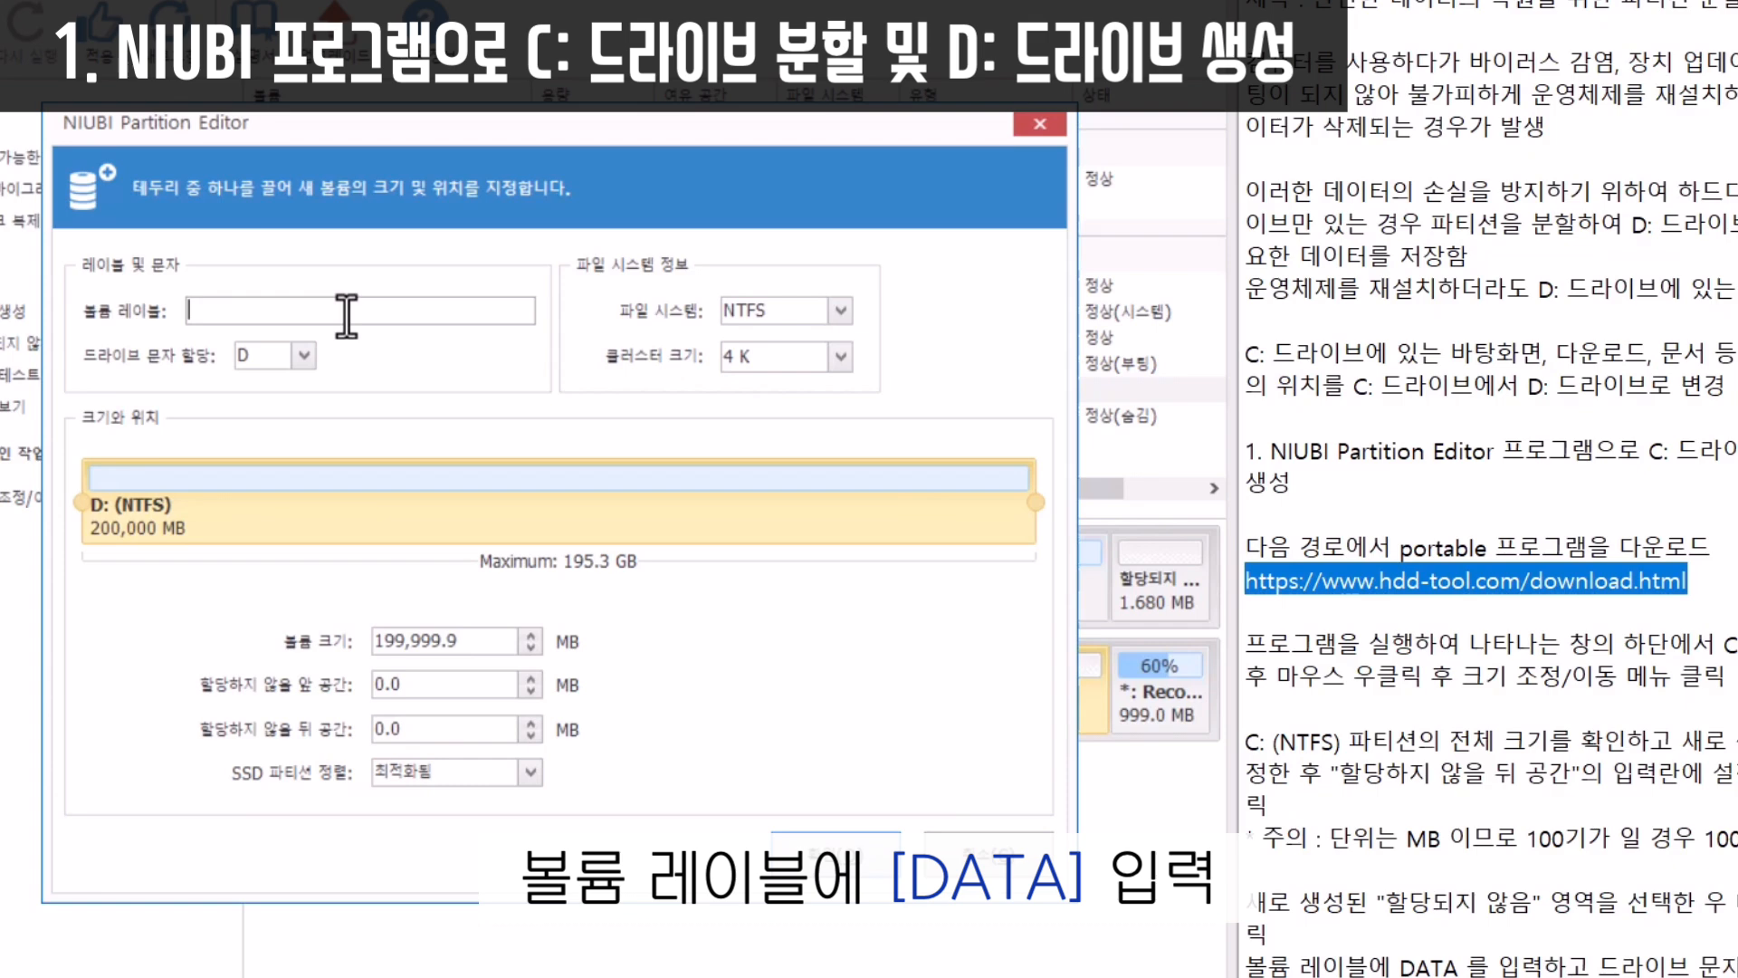
type("DATA")
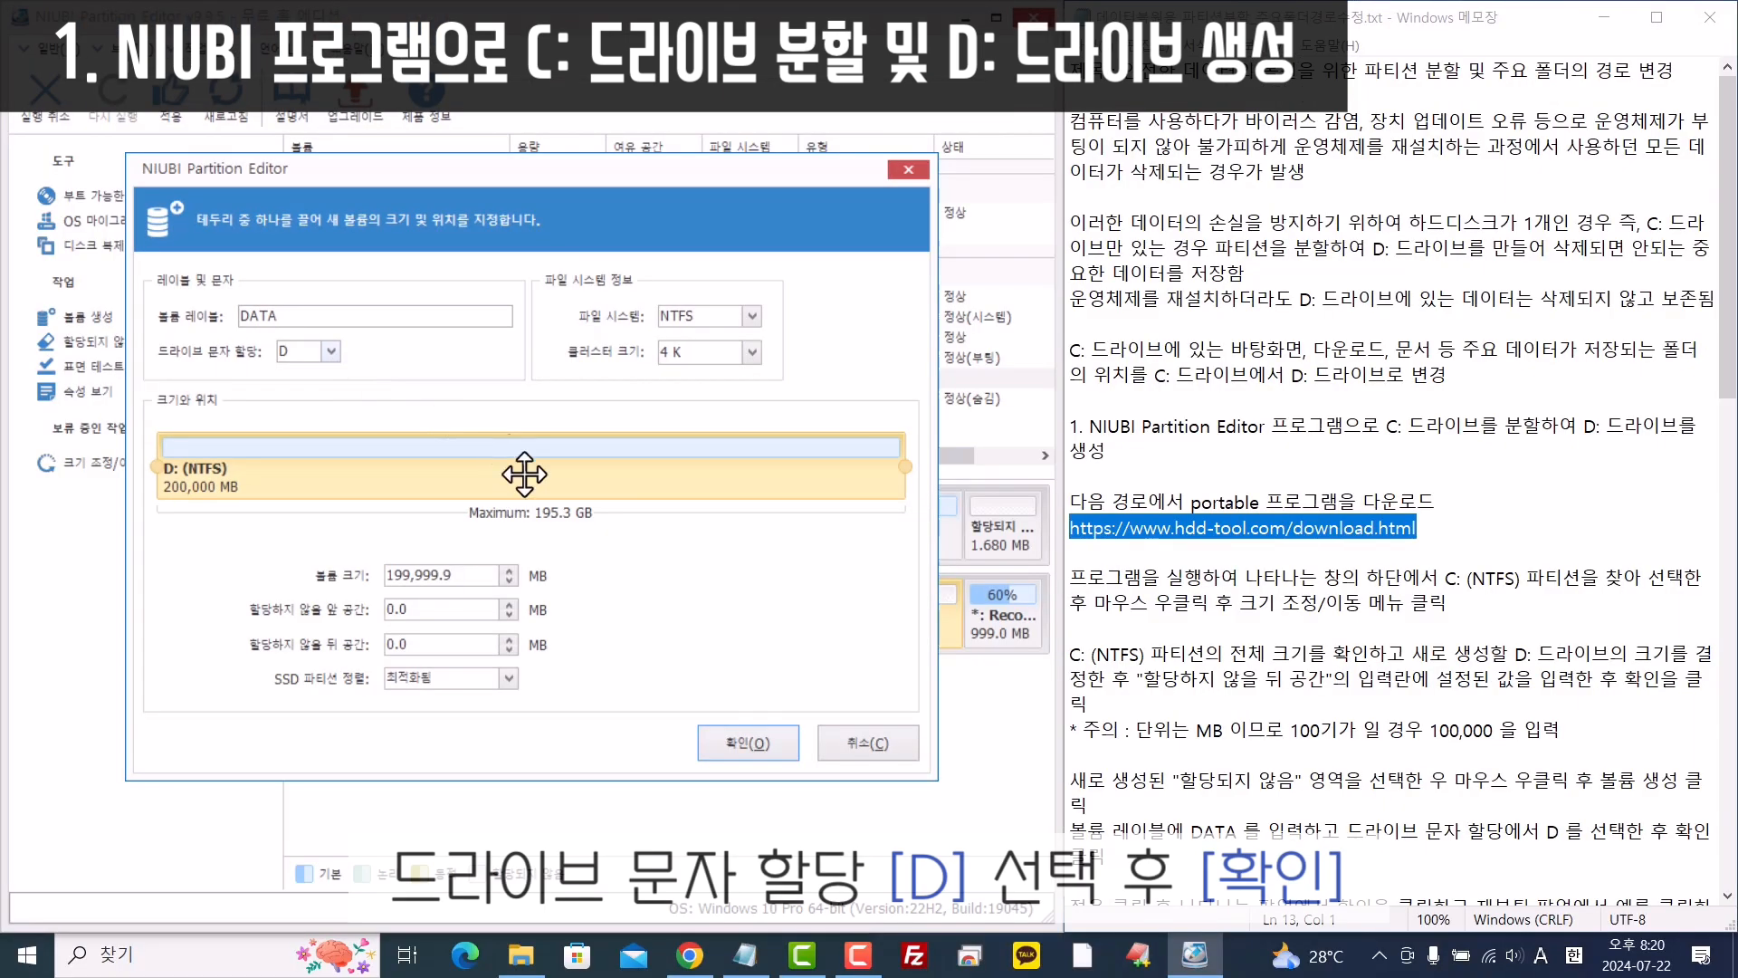
left_click(755, 742)
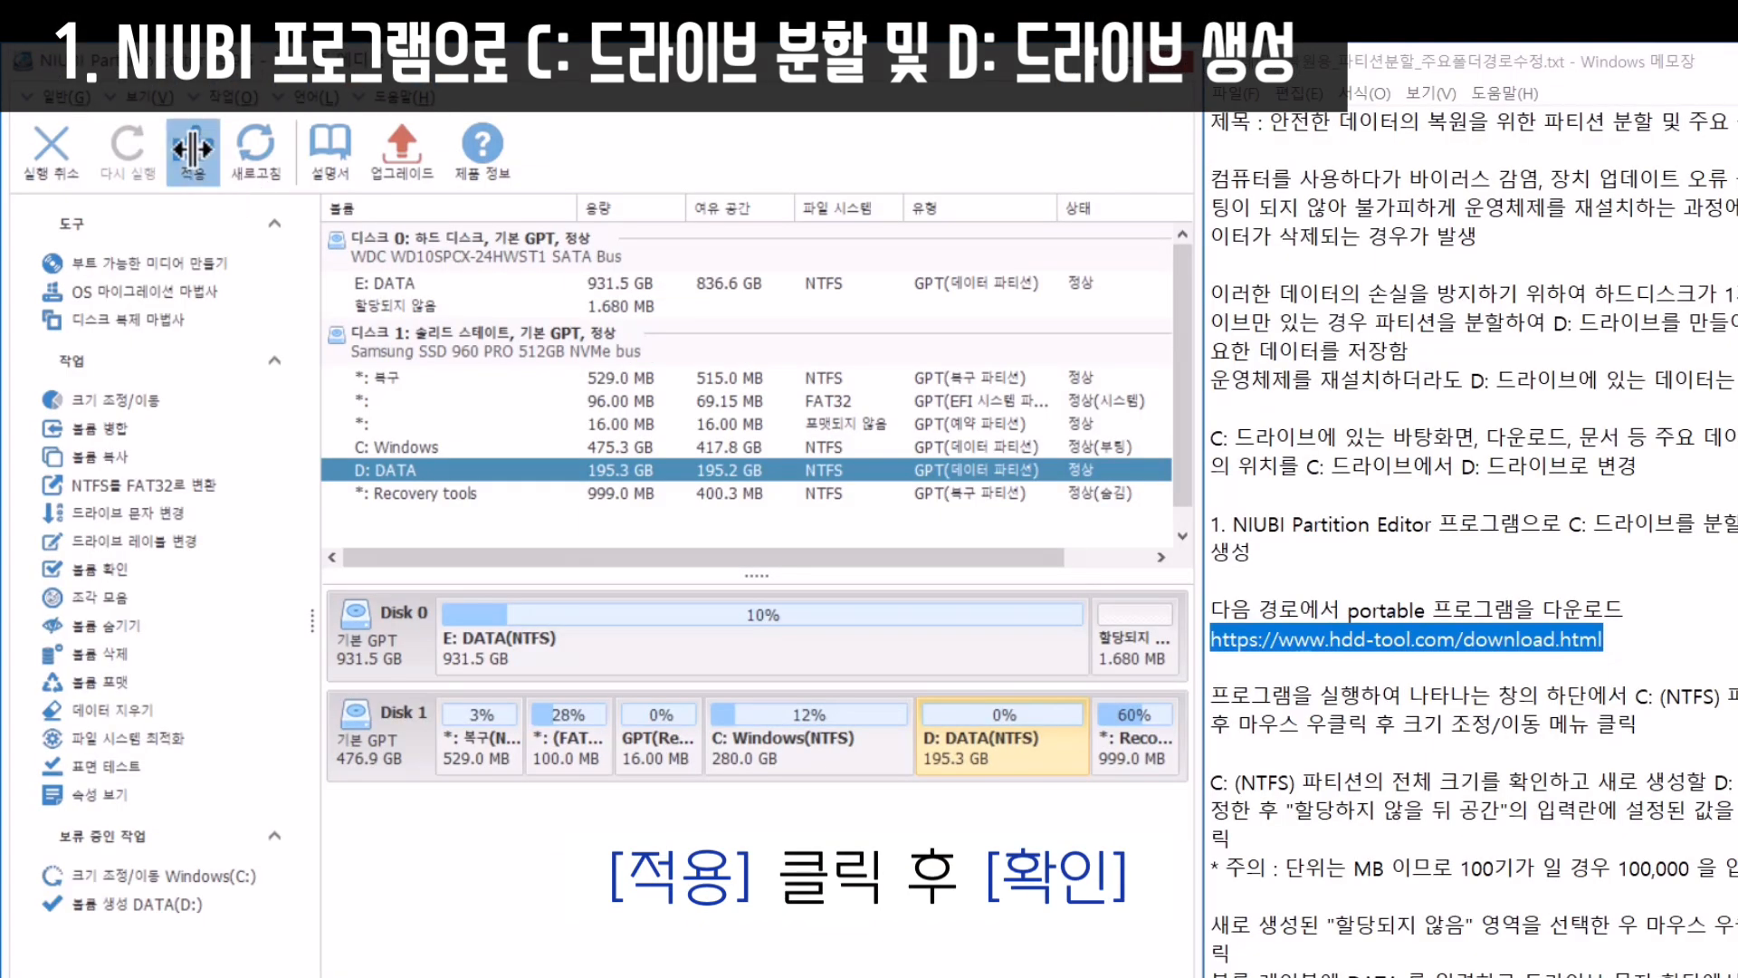
left_click(193, 149)
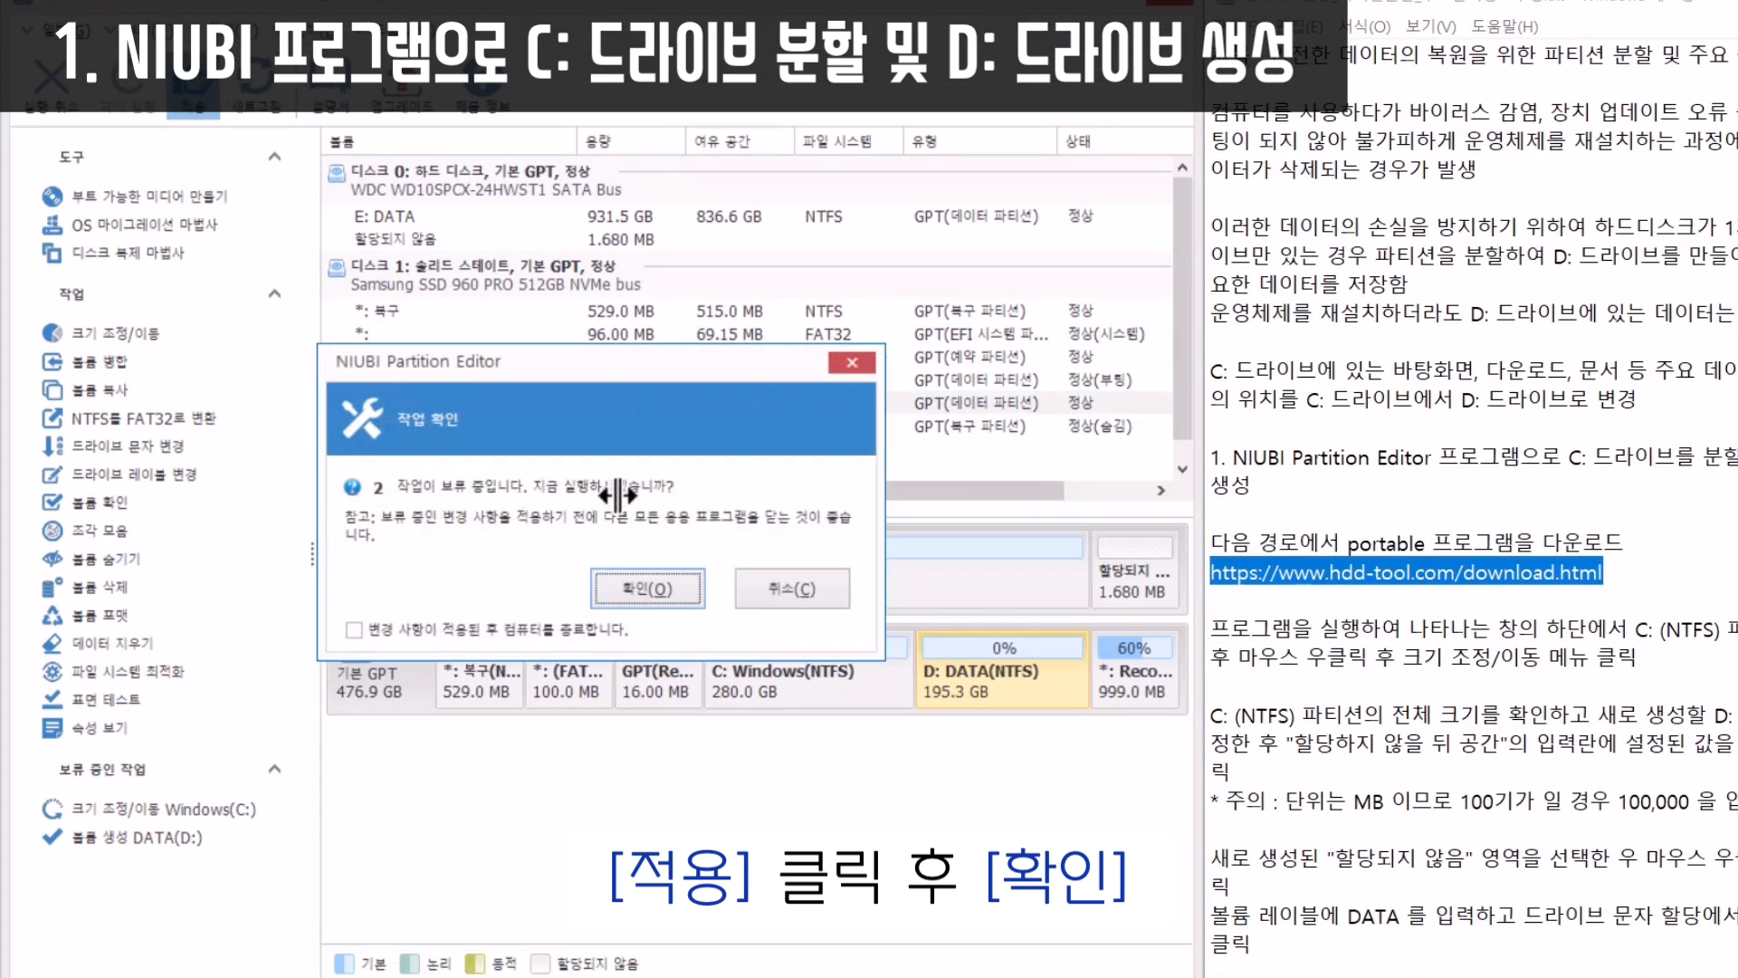
left_click(648, 588)
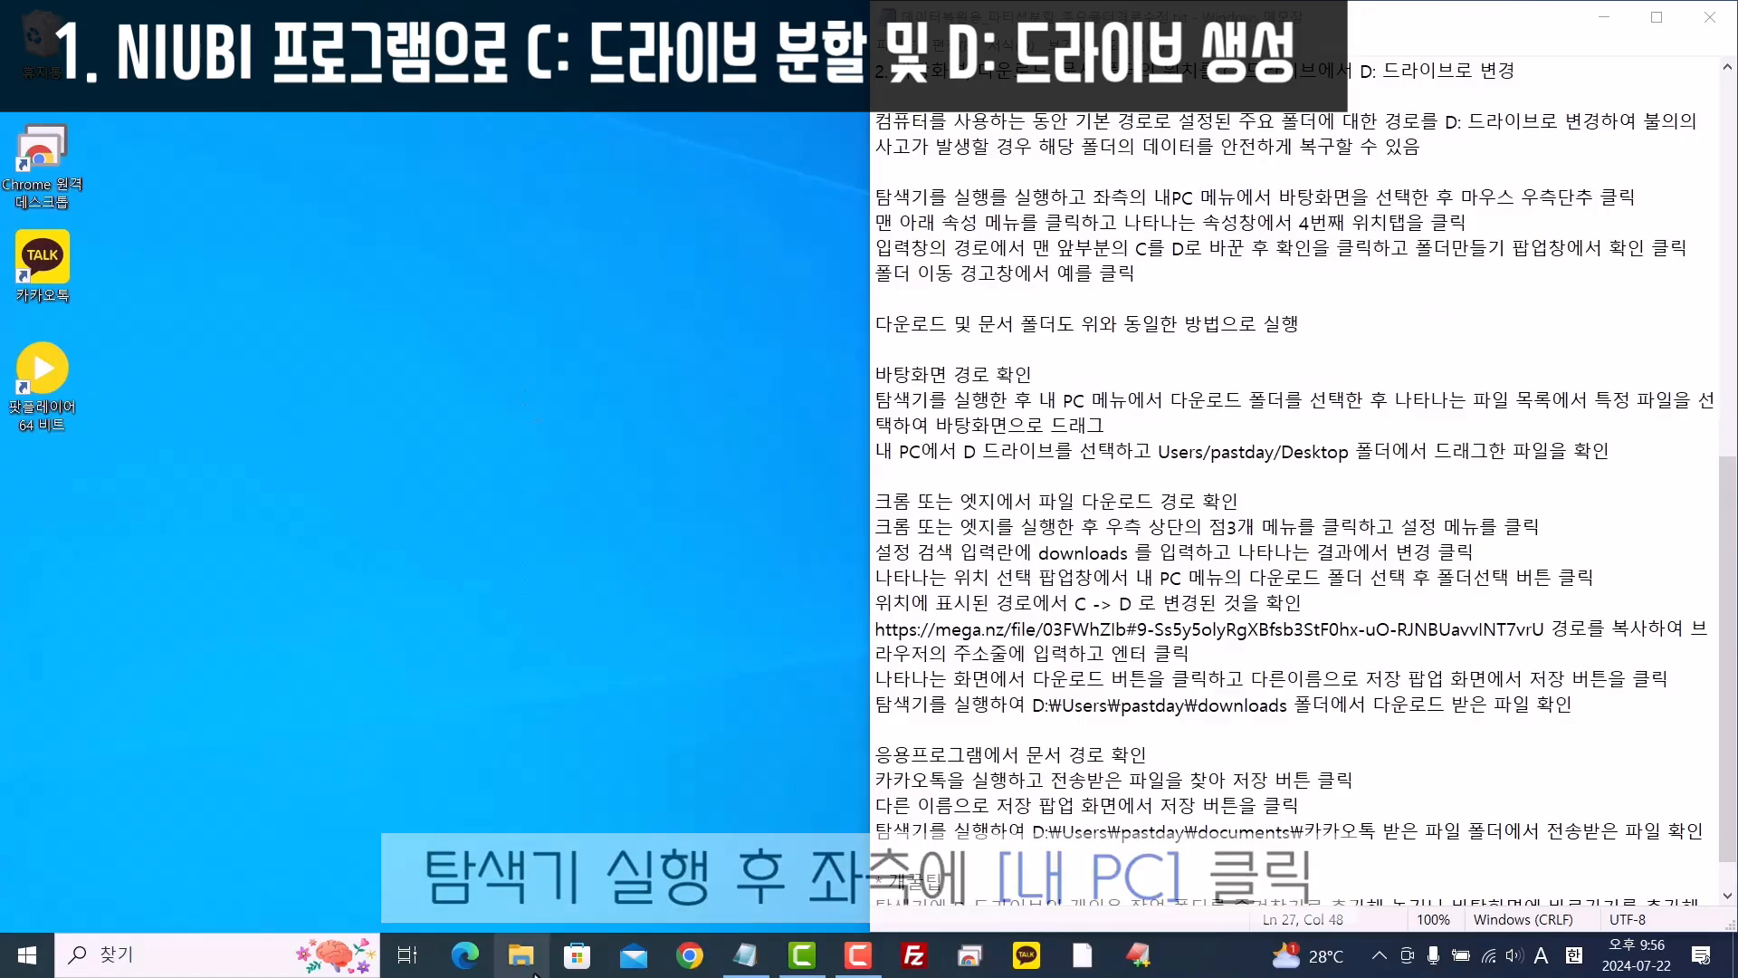
Open This PC in File Explorer on the left half of the screen and check the new DATA (D:) drive
key("super+e")
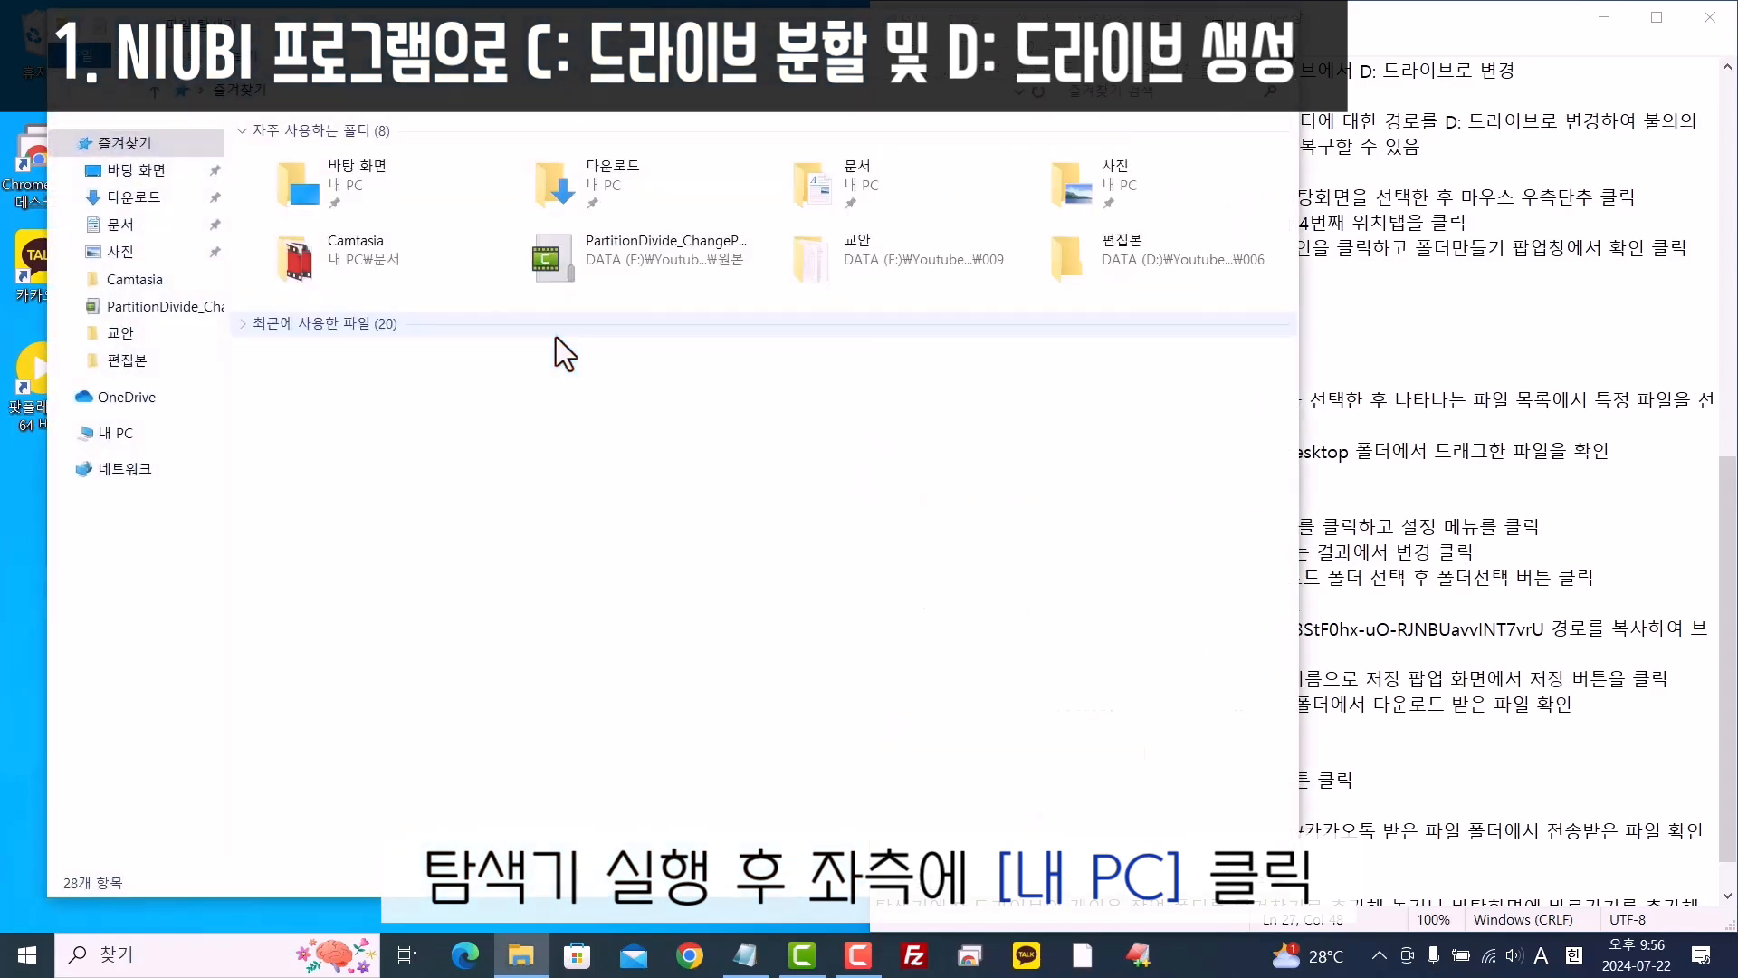
key("super+Left")
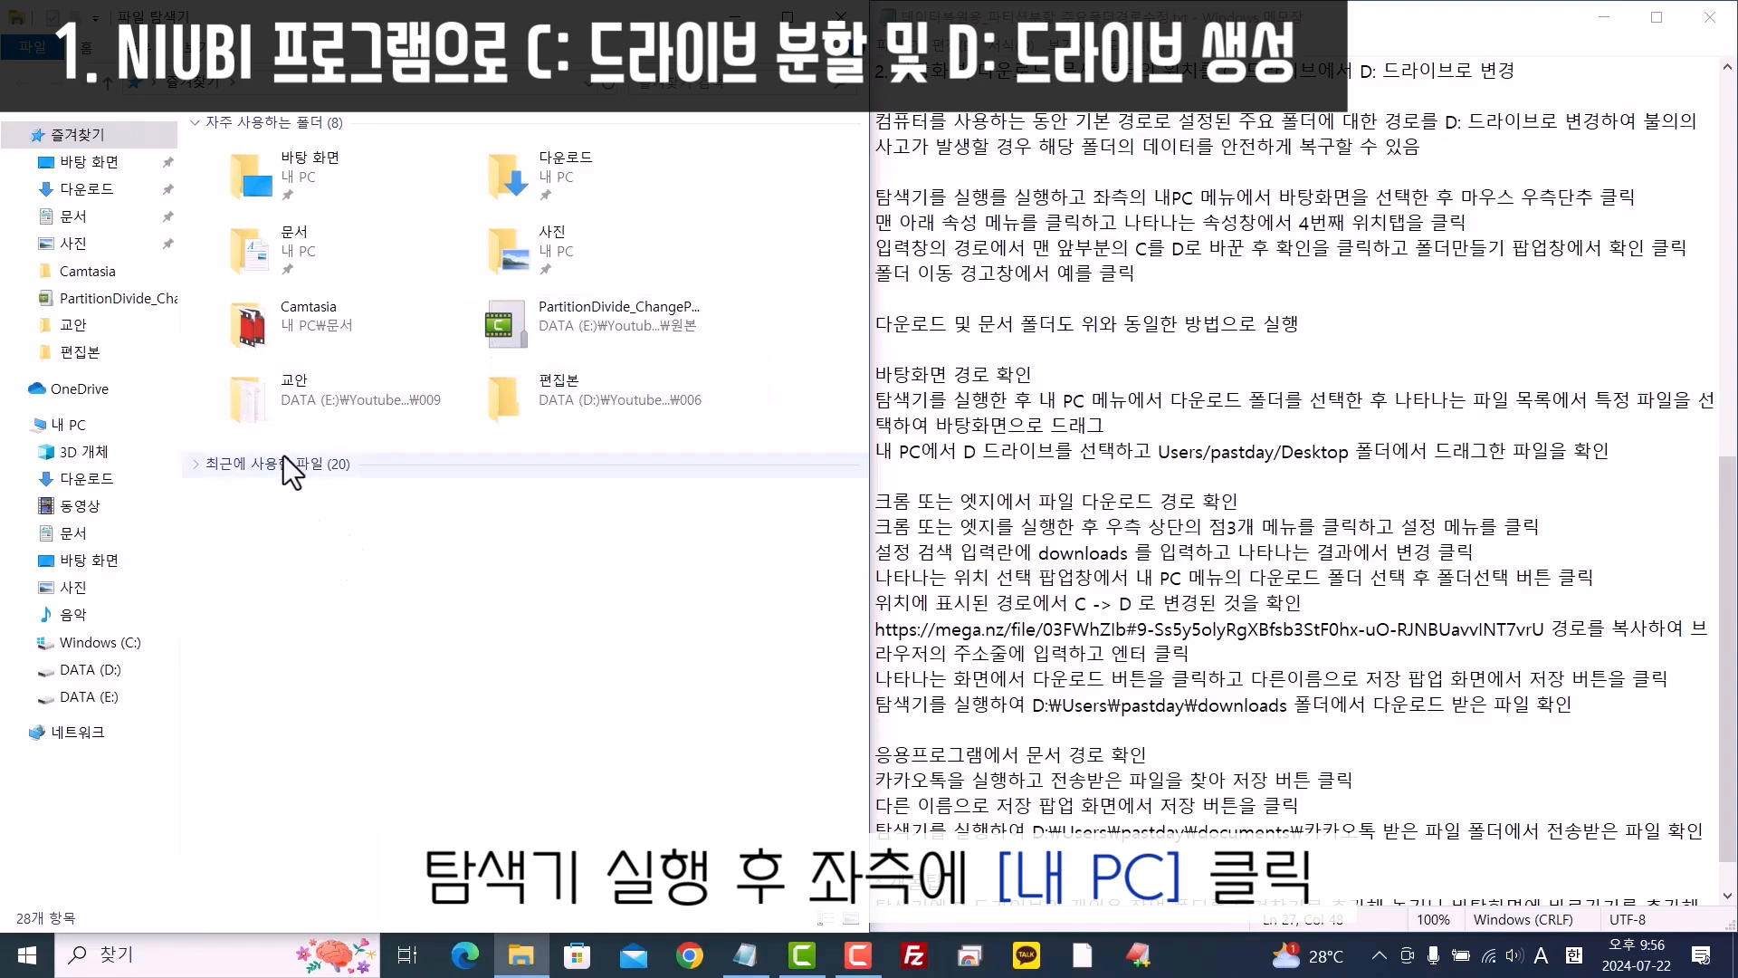
left_click(72, 429)
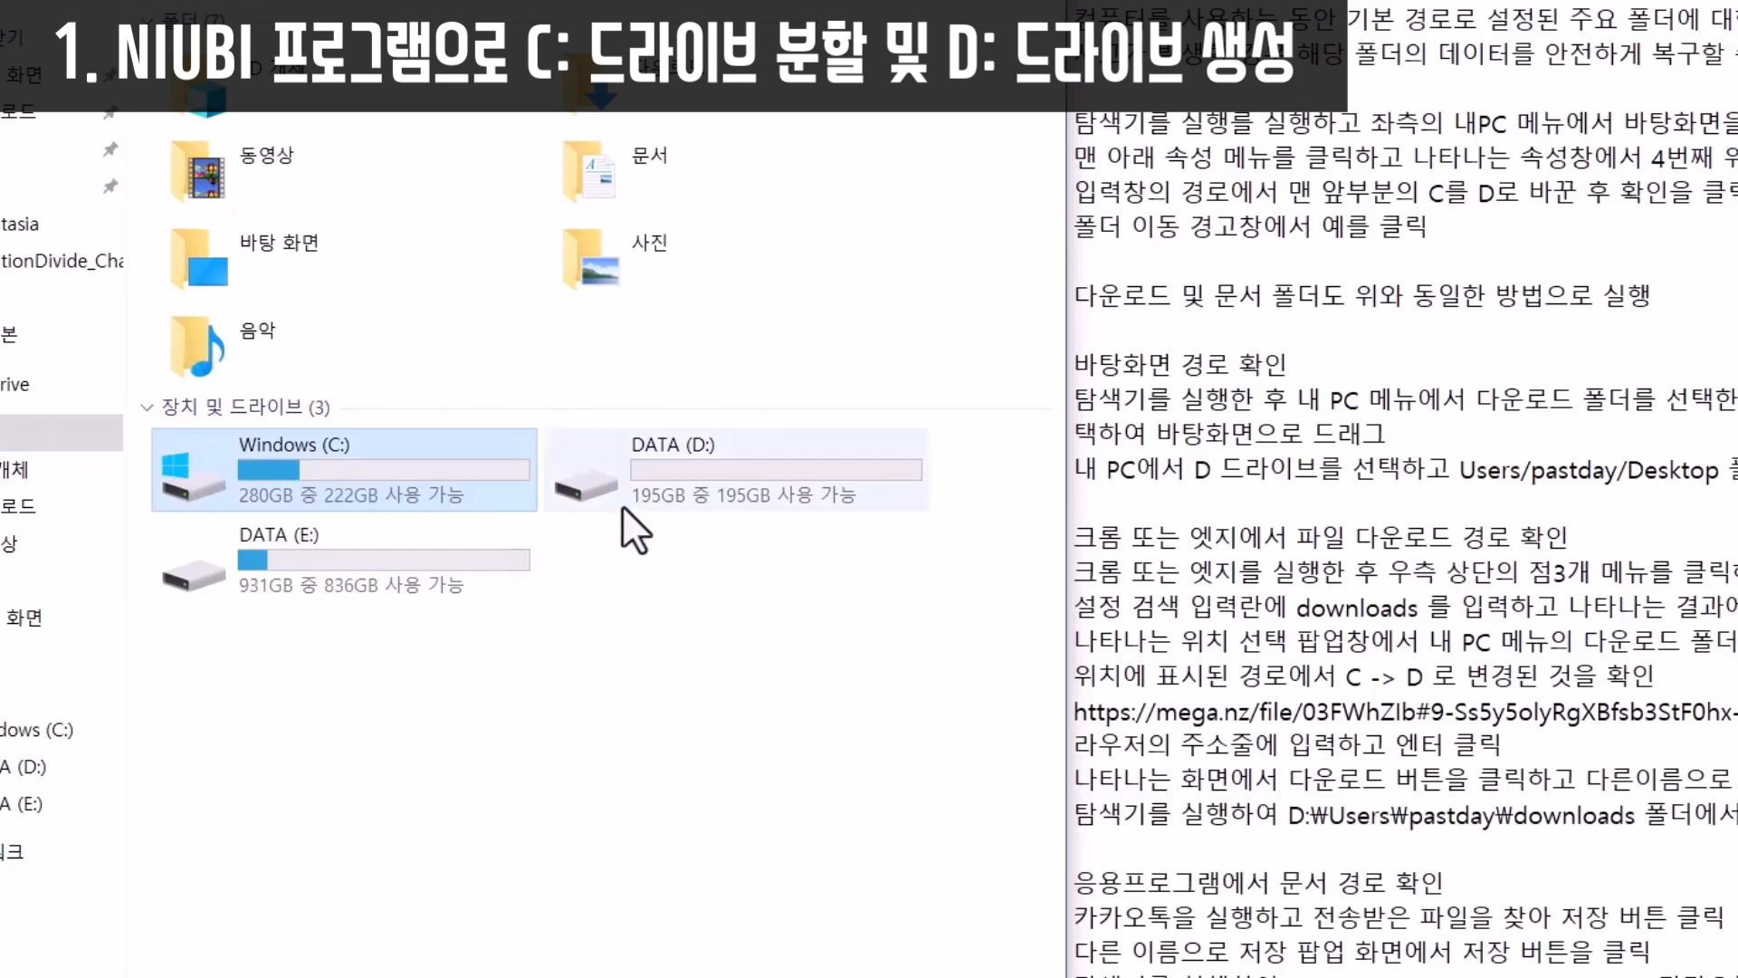
left_click(721, 496)
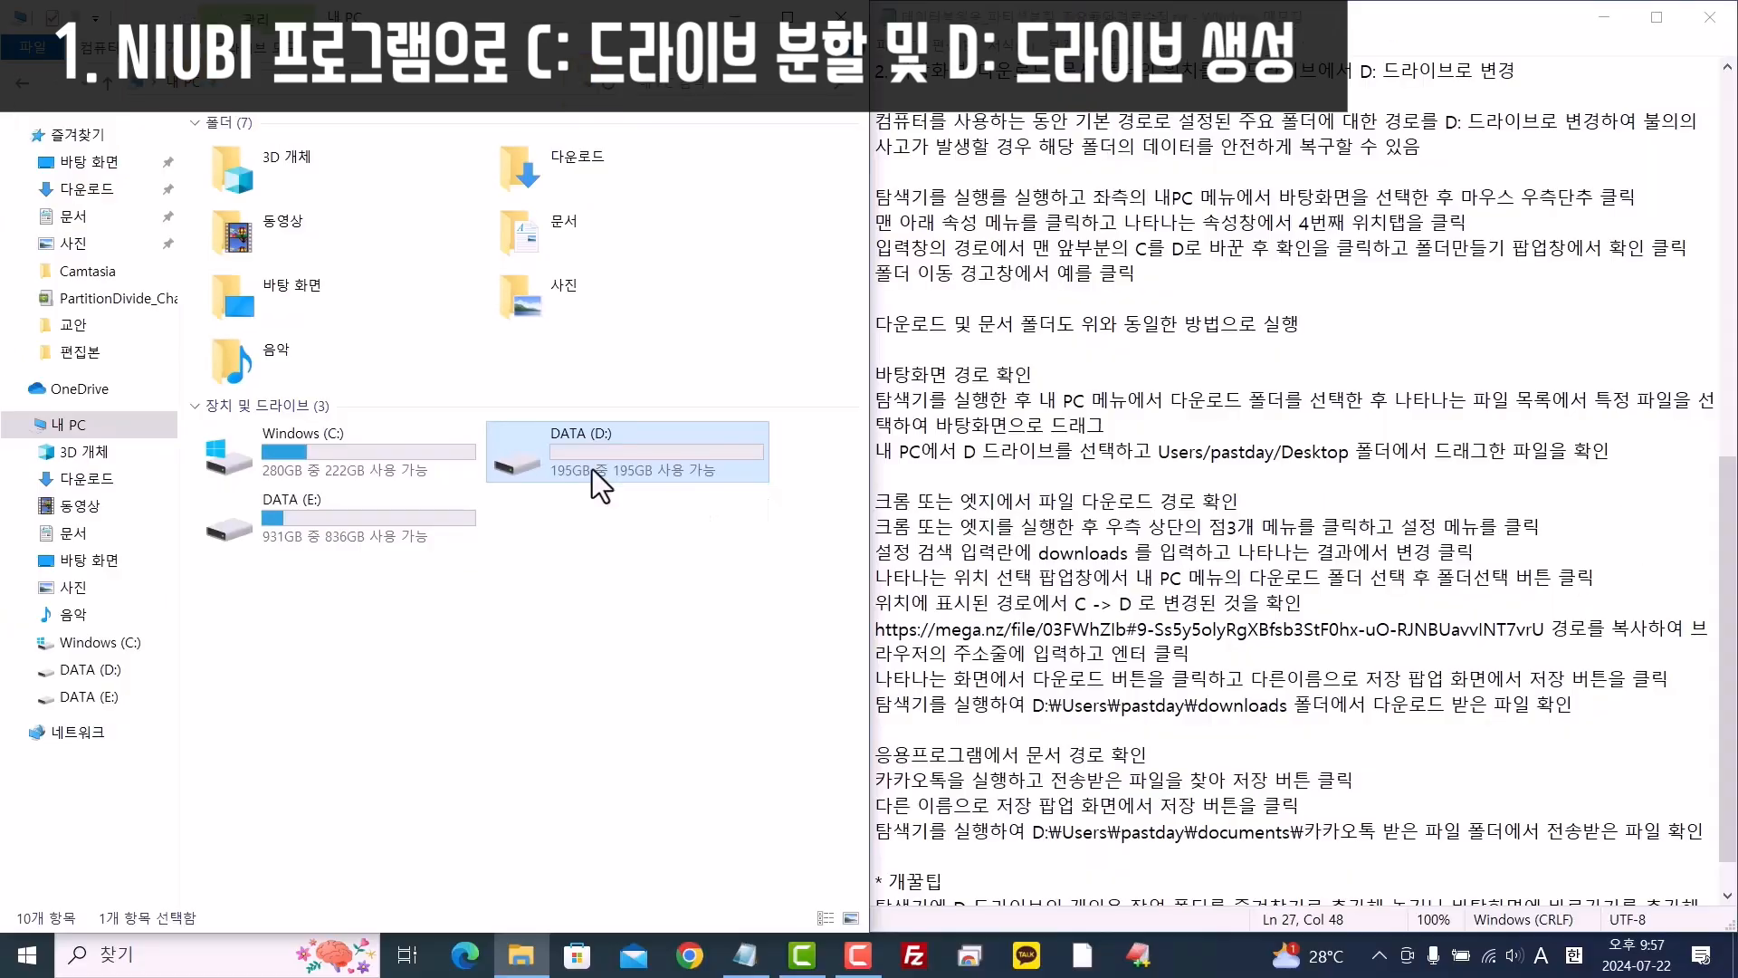
Open the DATA (D:) drive to check its contents, and return to This PC
double_click(592, 469)
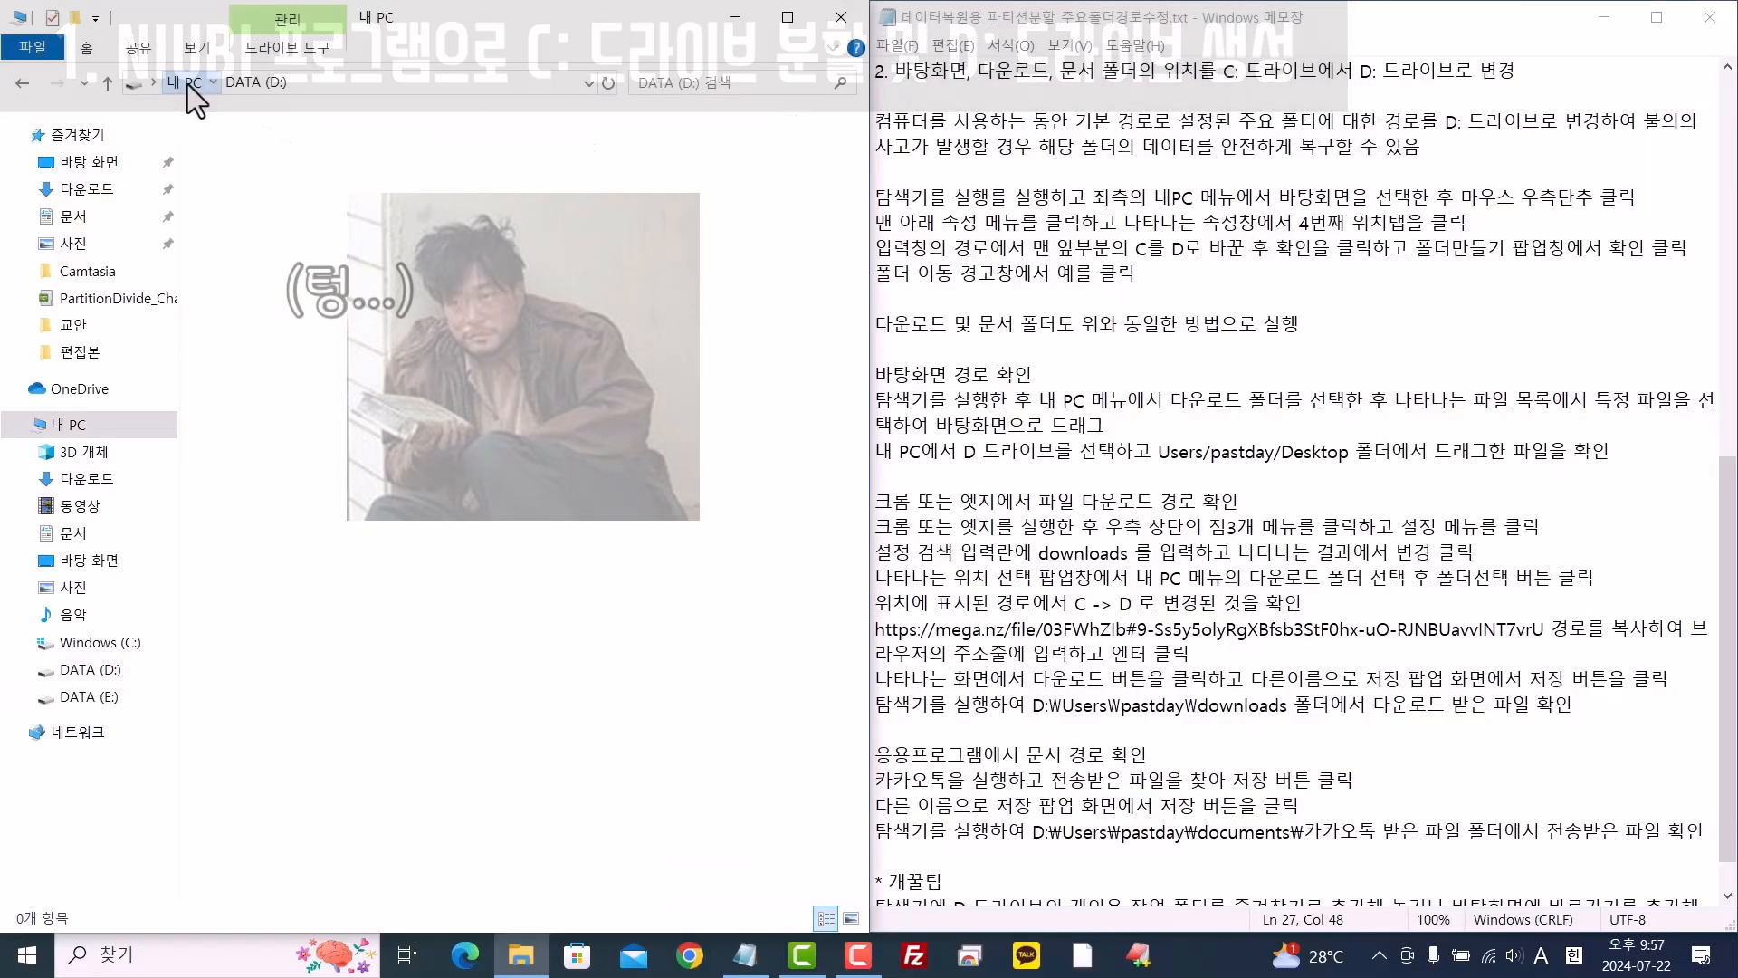
left_click(188, 85)
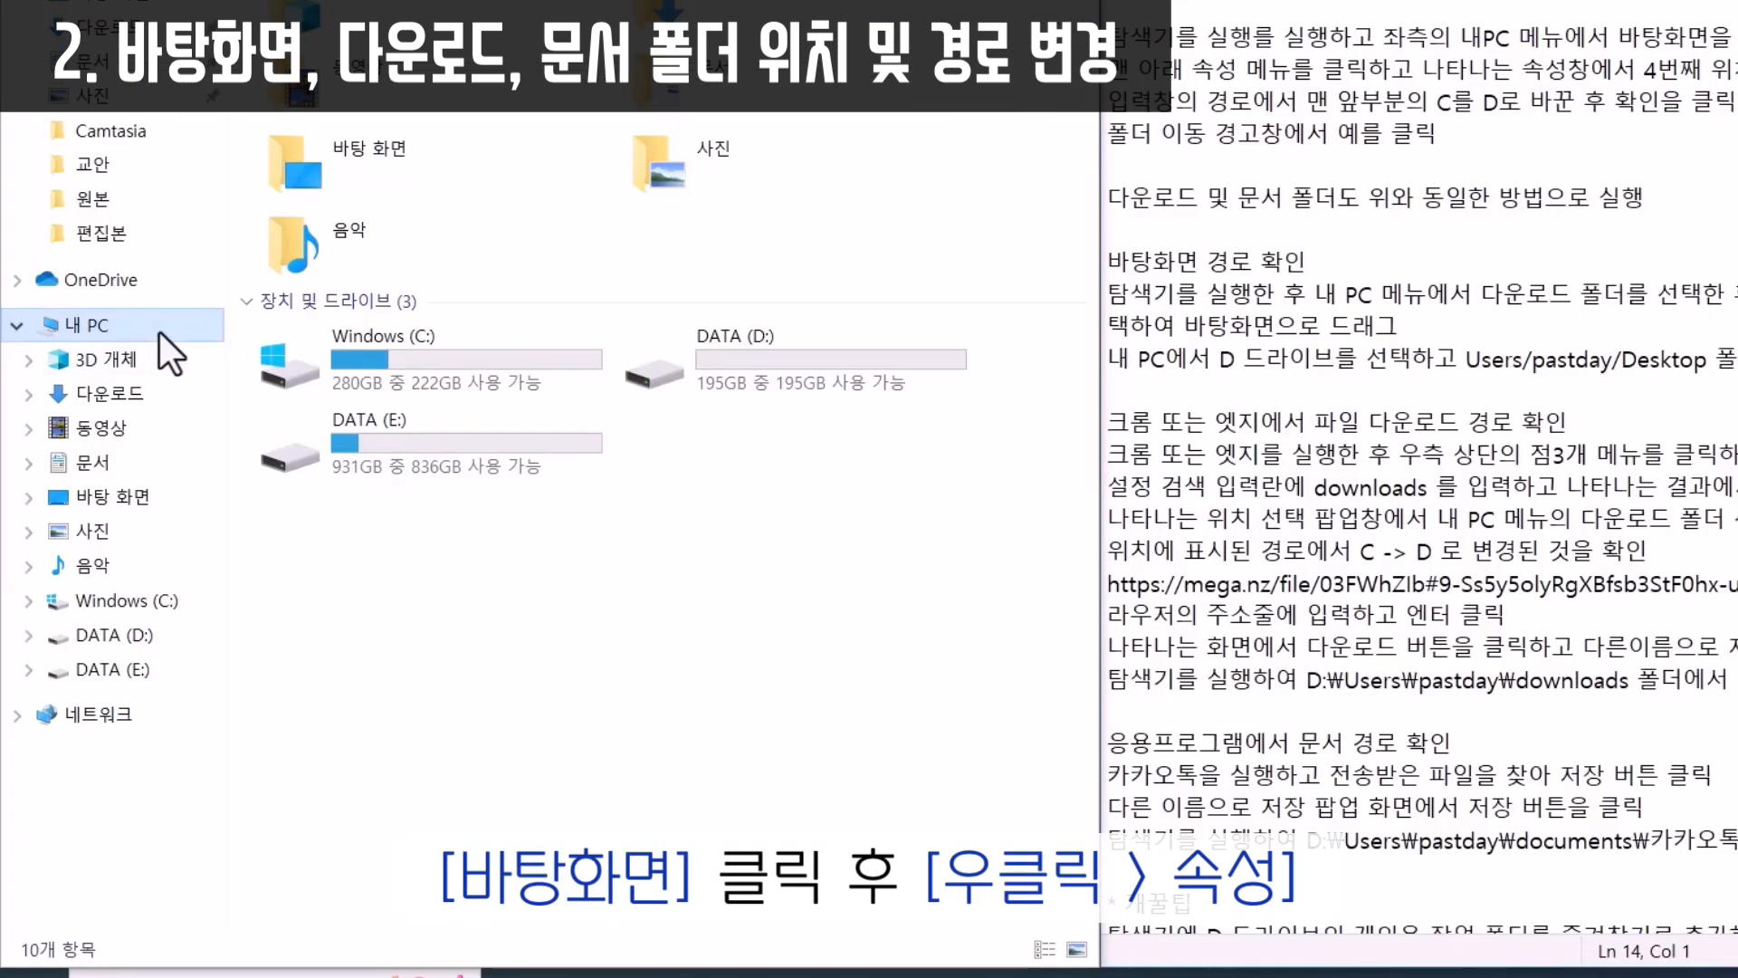
Relocate the Desktop folder to the same path on the D: drive, creating the missing folder and moving all existing files there
left_click(115, 504)
right_click(115, 505)
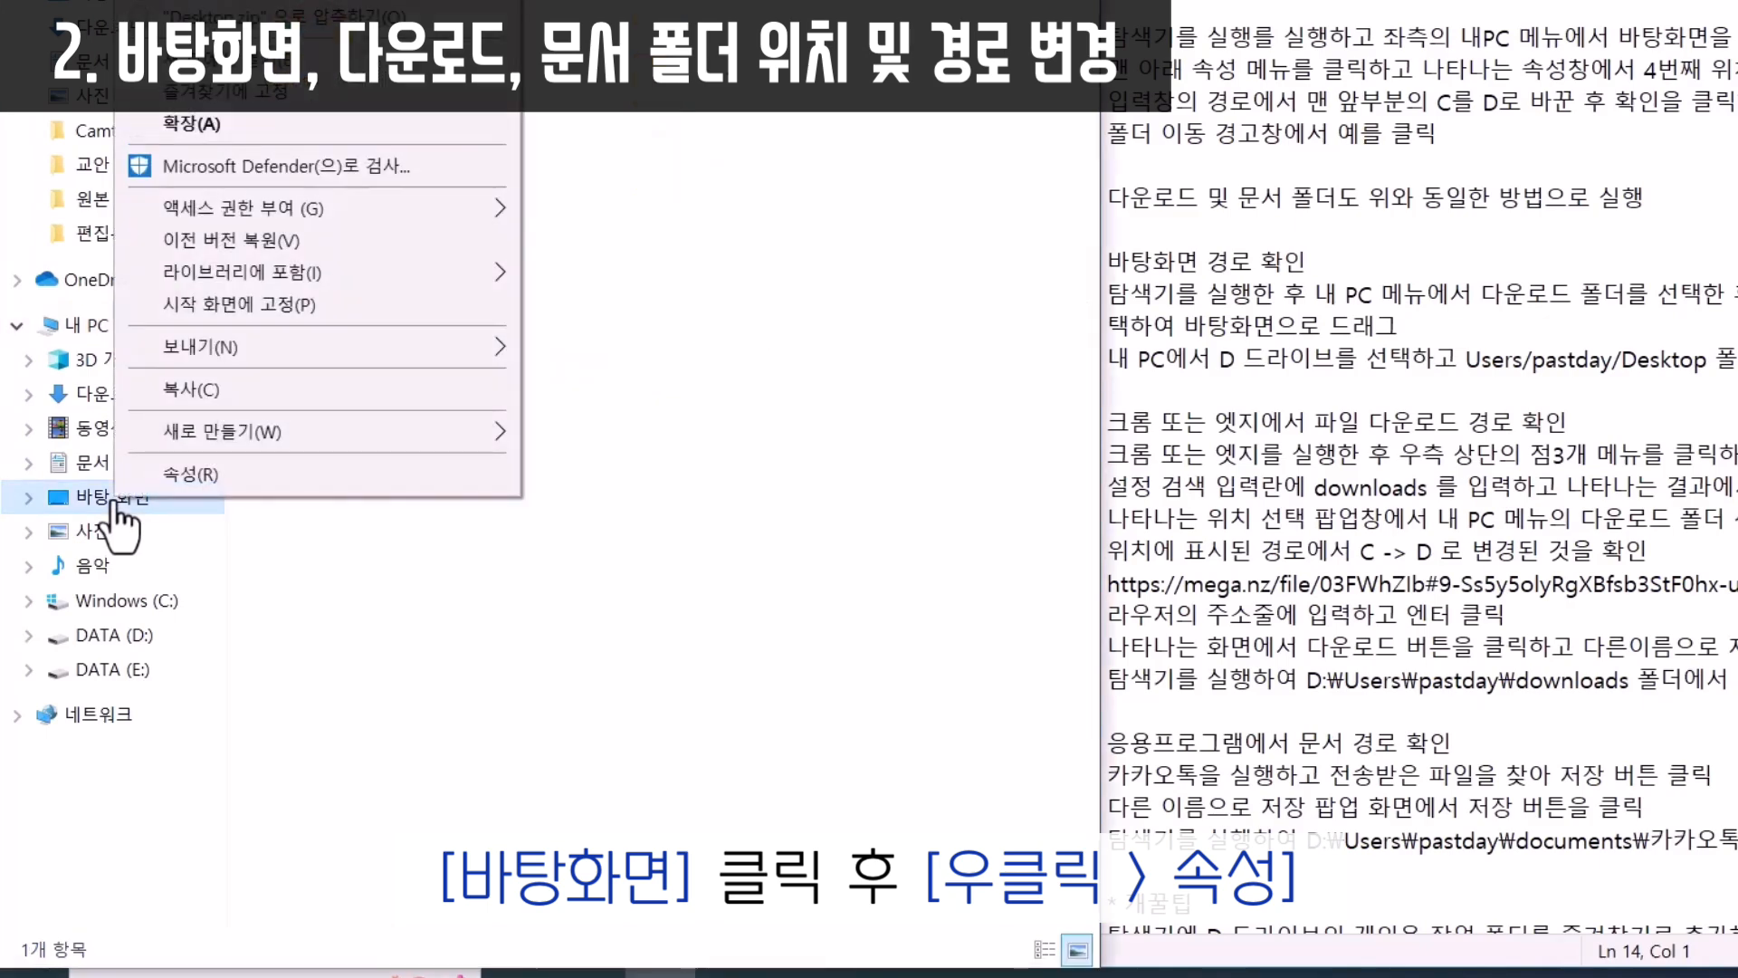
left_click(233, 480)
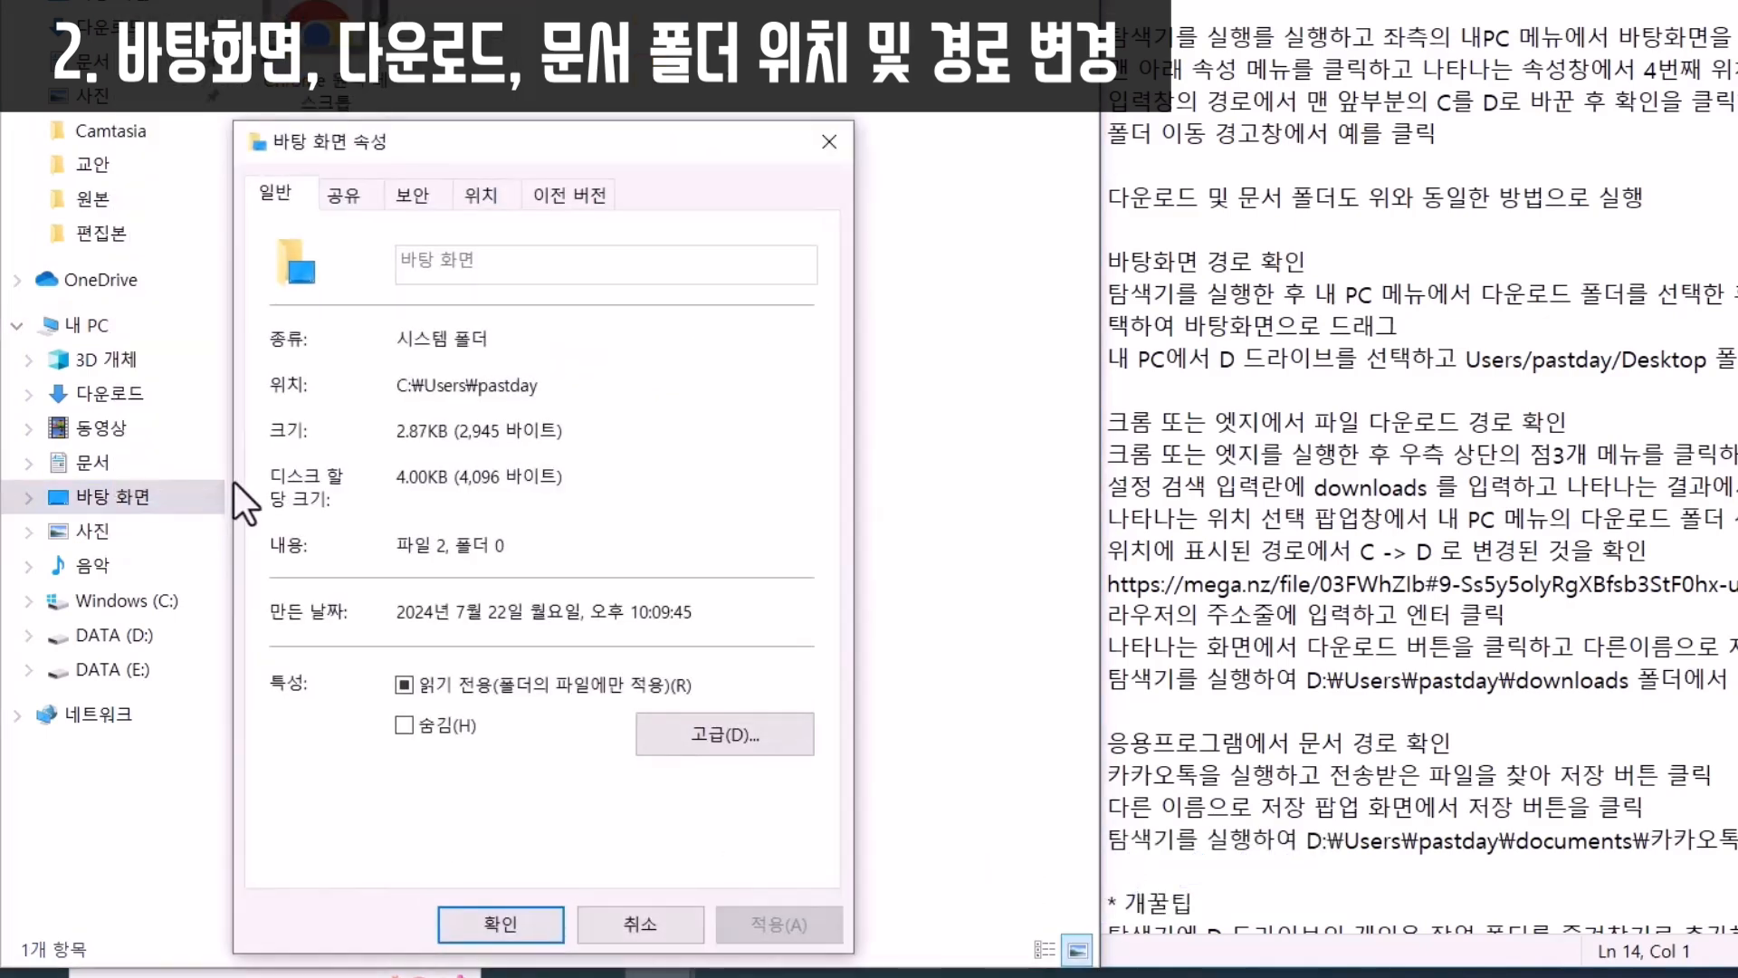
left_click(481, 195)
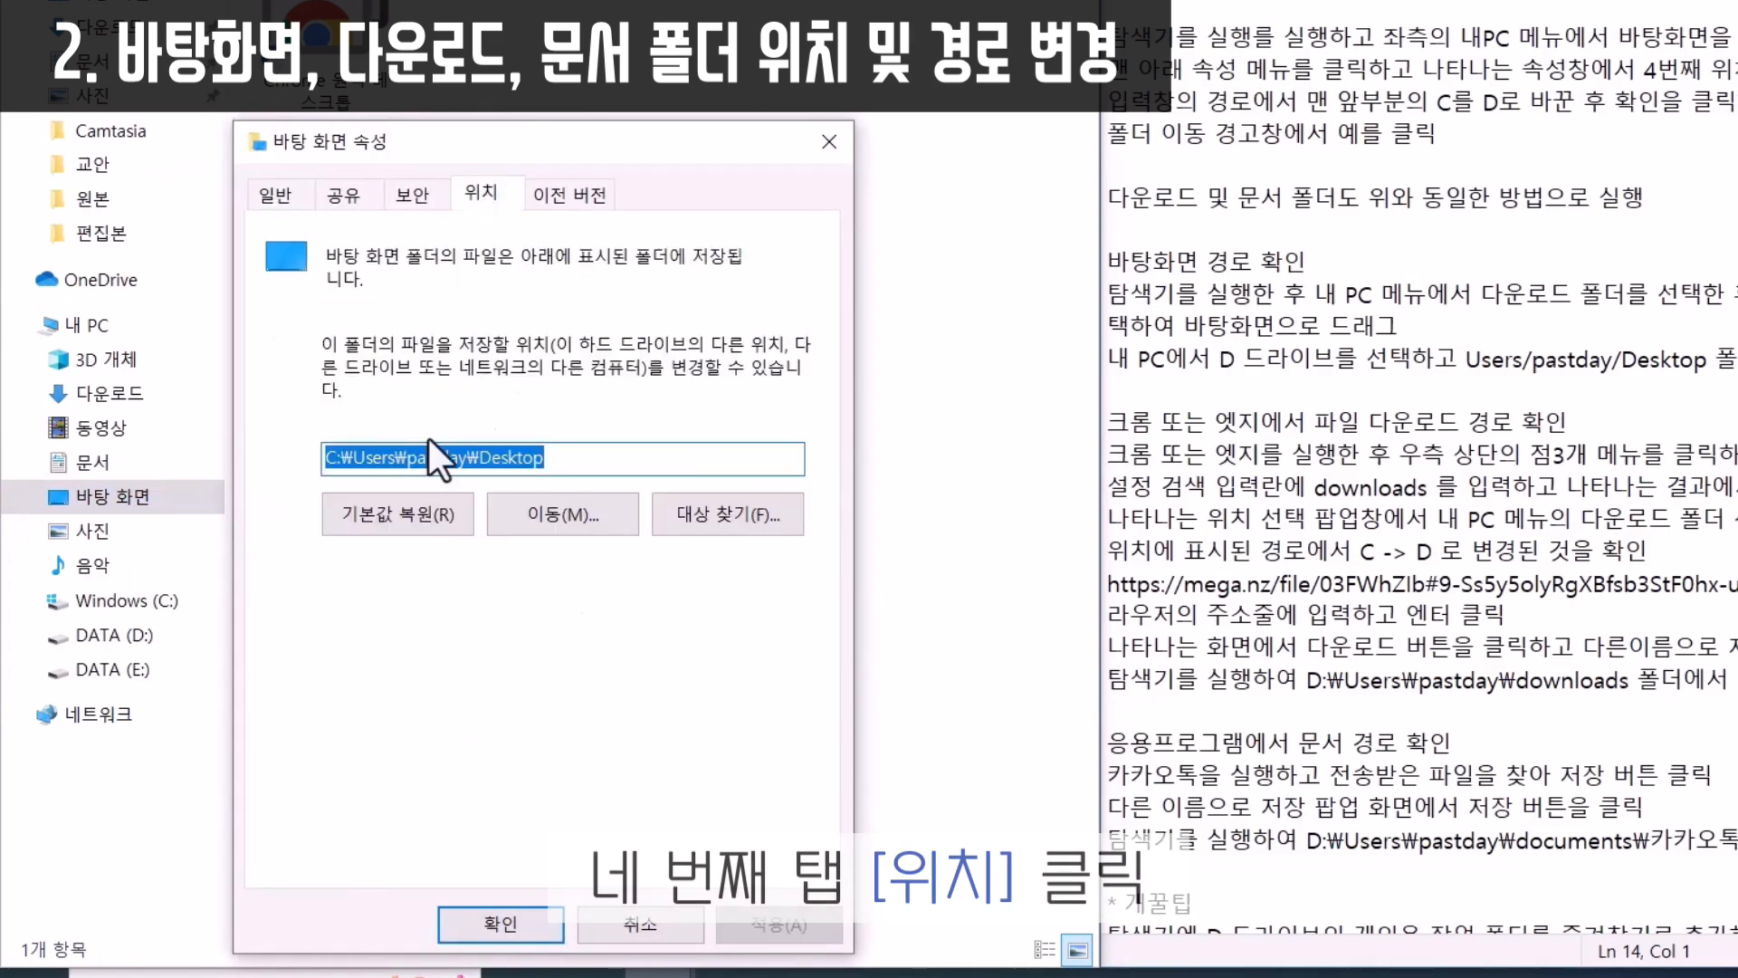
left_click(329, 457)
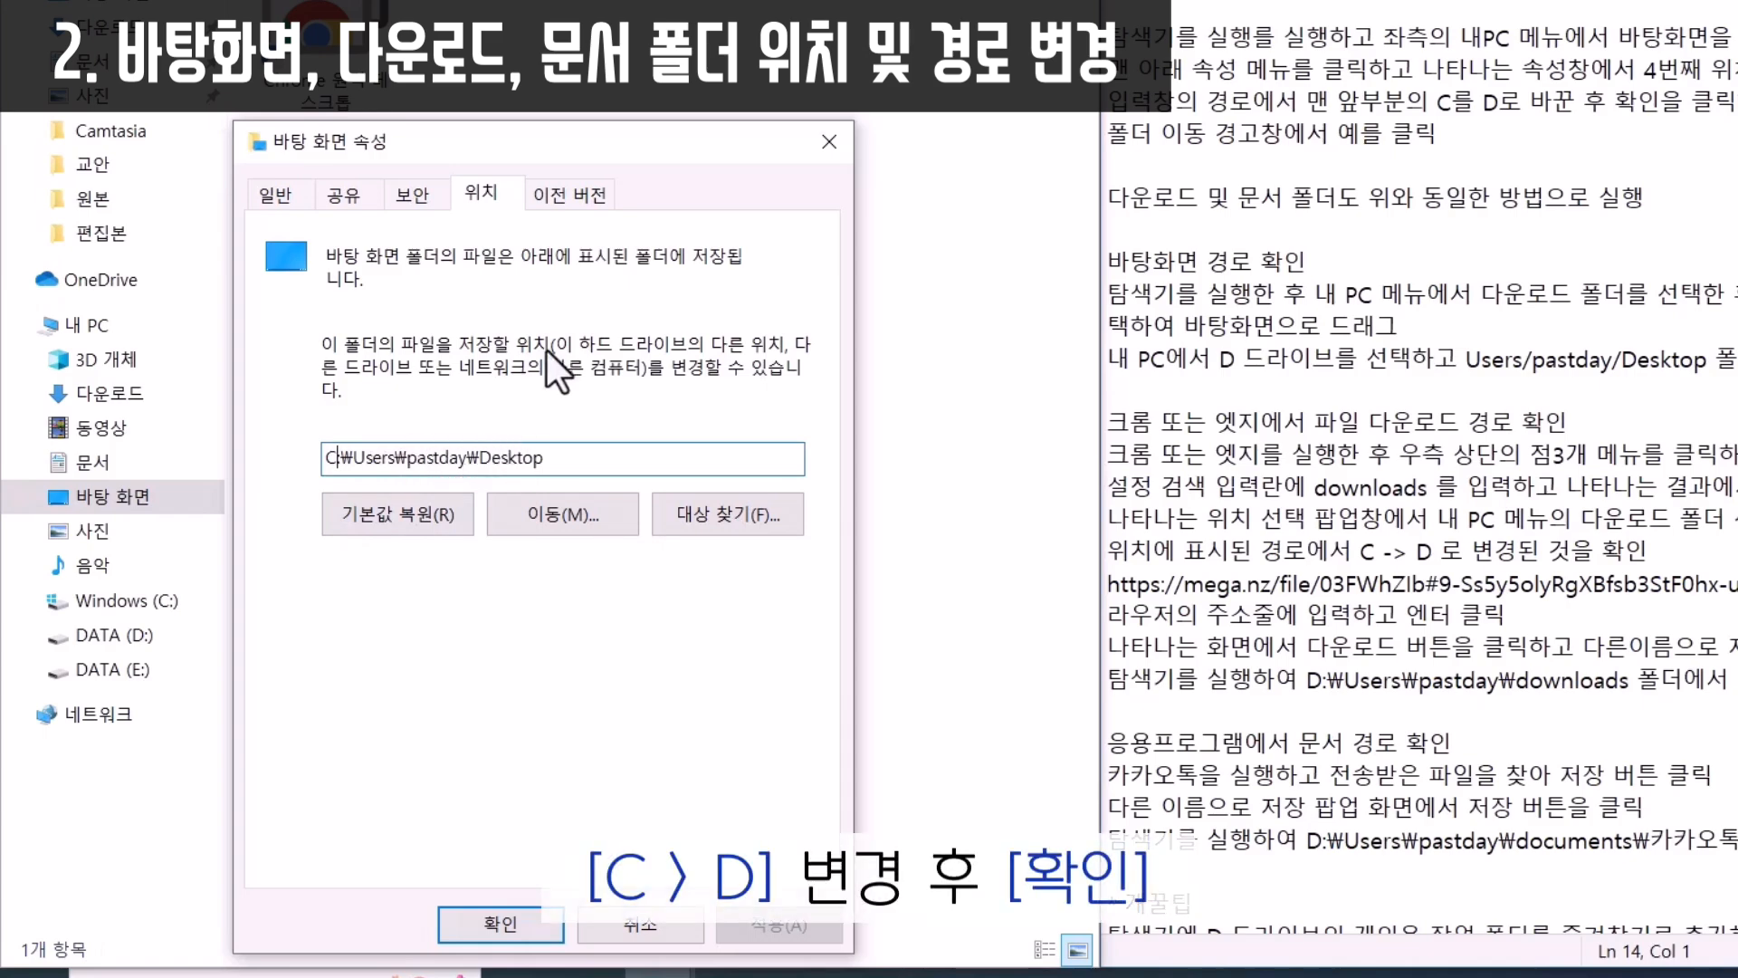
key("BackSpace")
type("D")
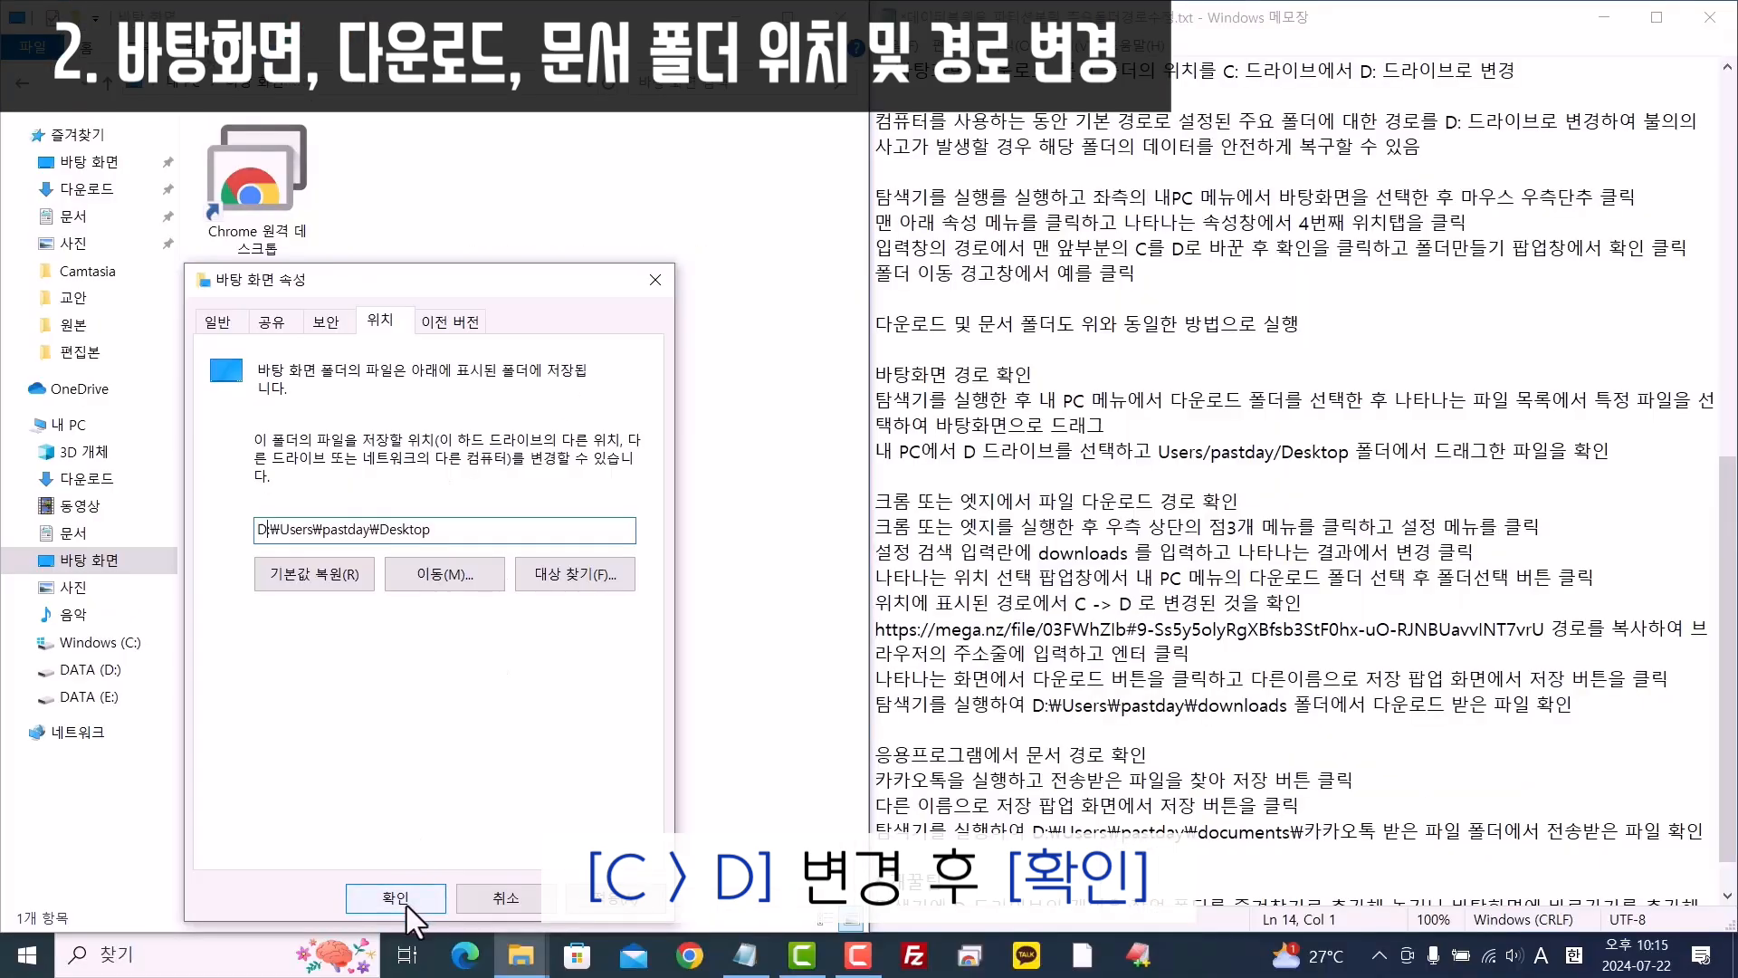
left_click(406, 905)
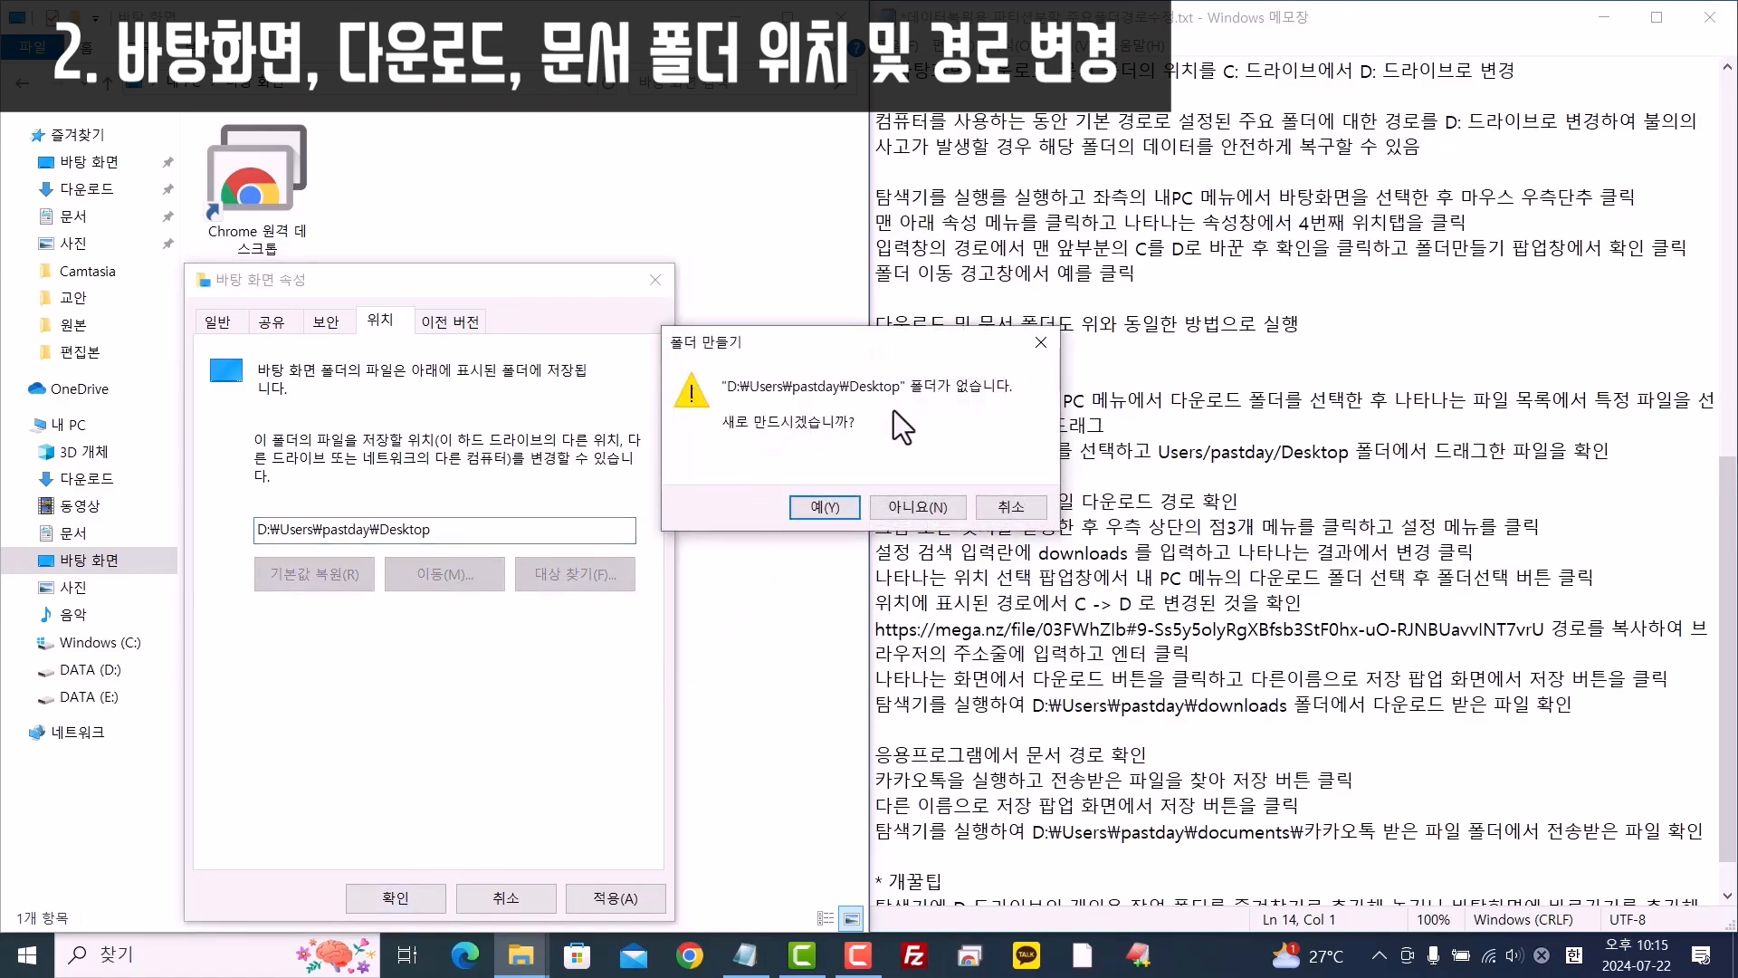
left_click(825, 507)
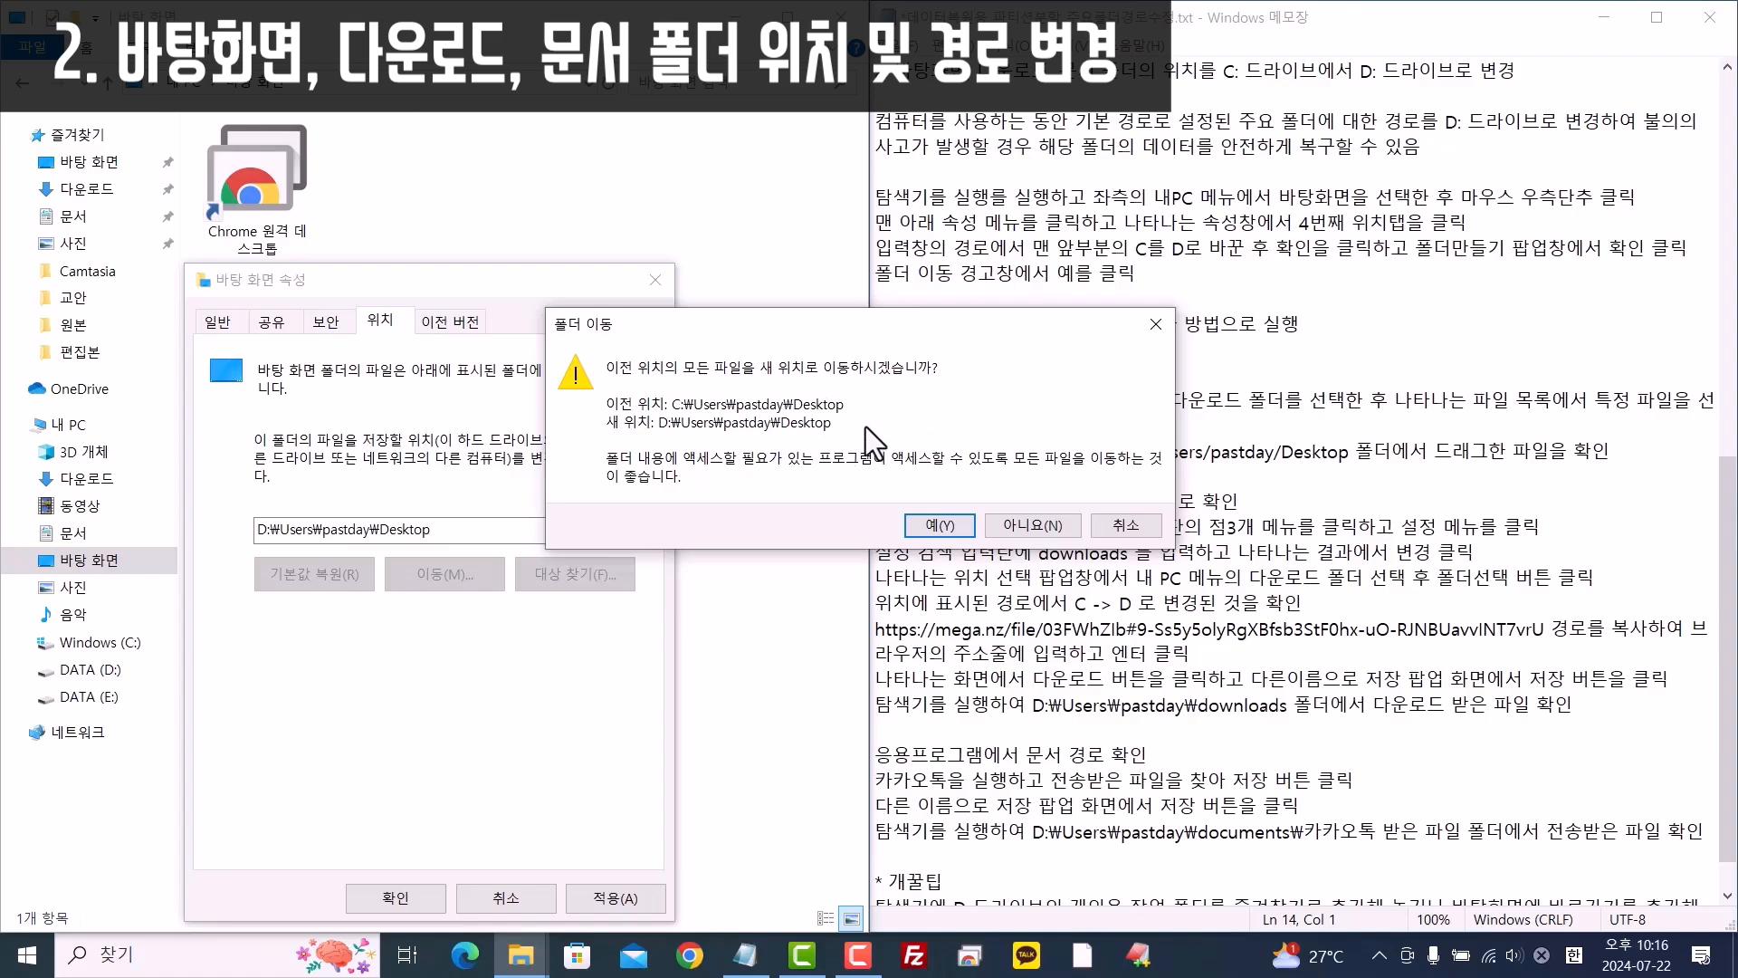
left_click(939, 525)
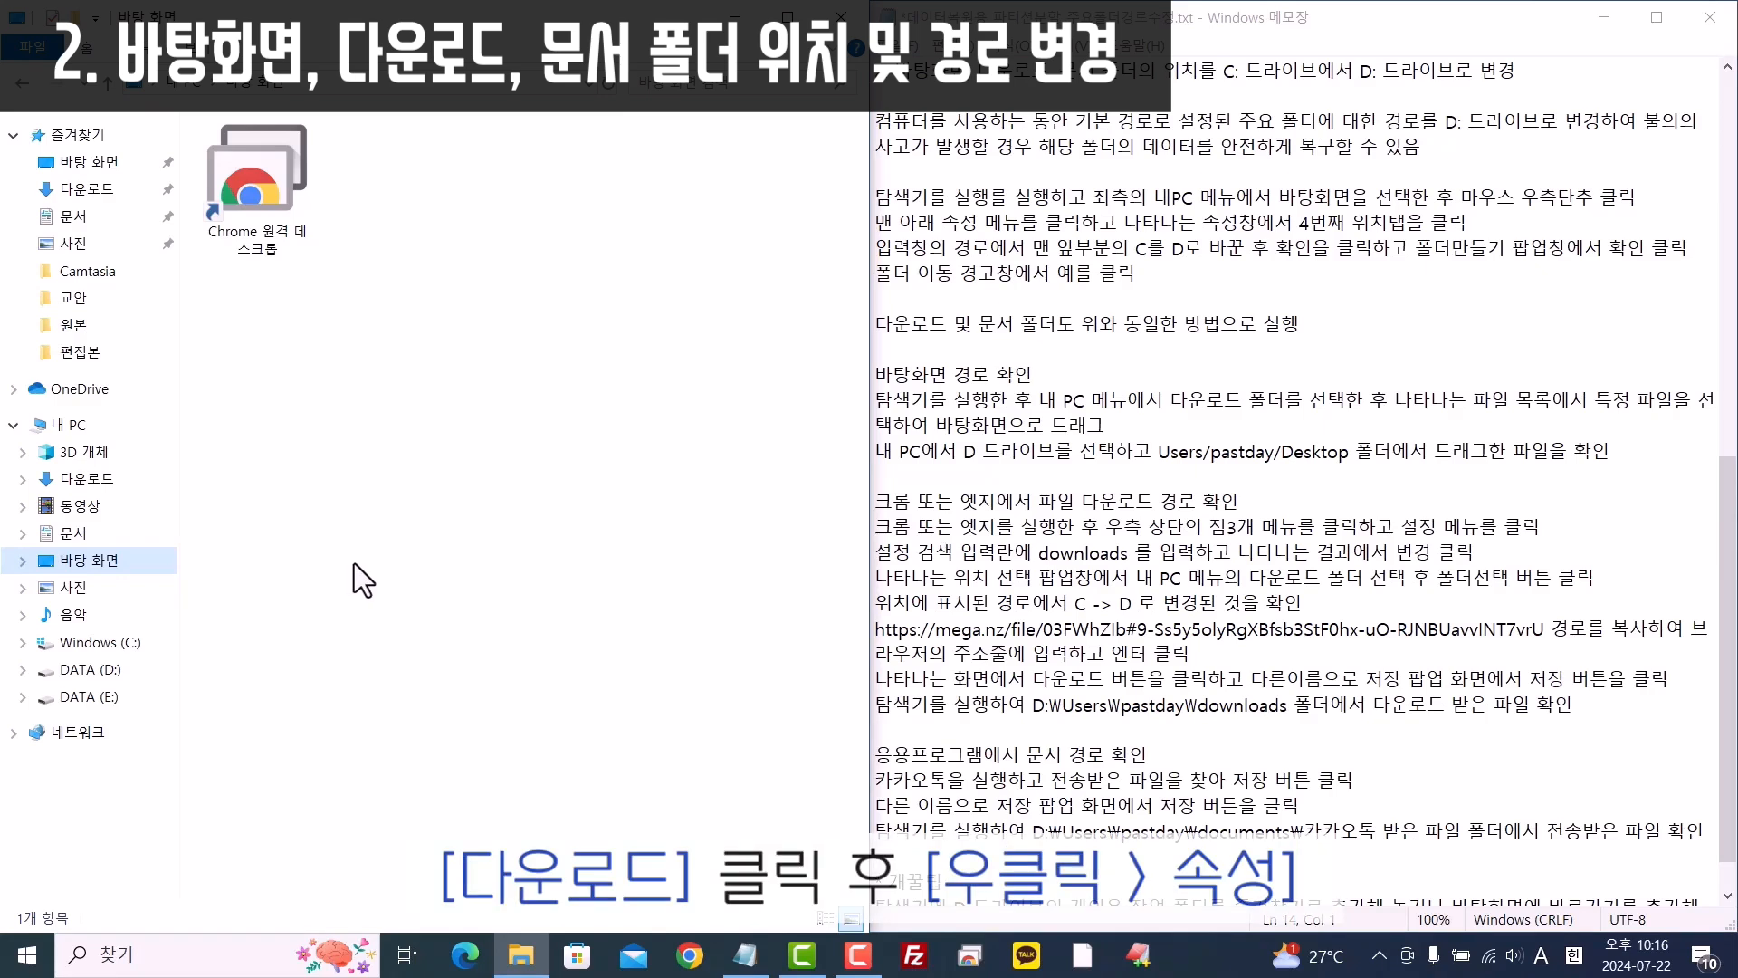
Relocate the Downloads folder to the same path on the D: drive, creating the missing folder and moving all existing files there
left_click(86, 480)
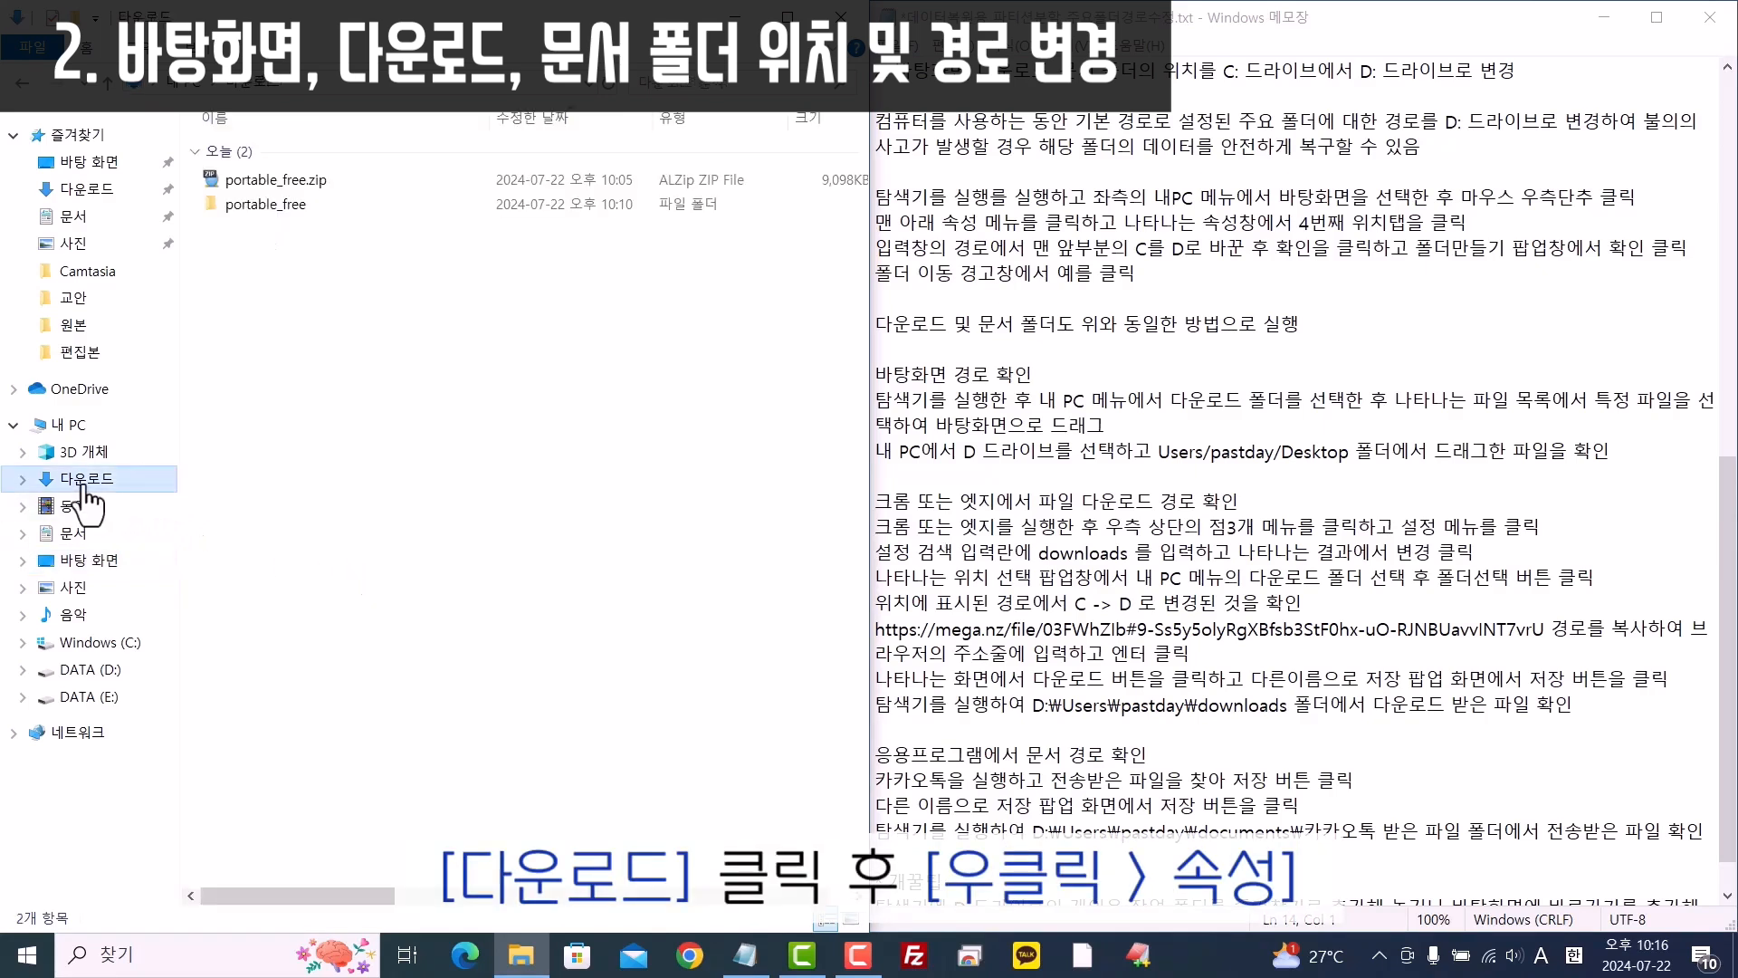
right_click(102, 495)
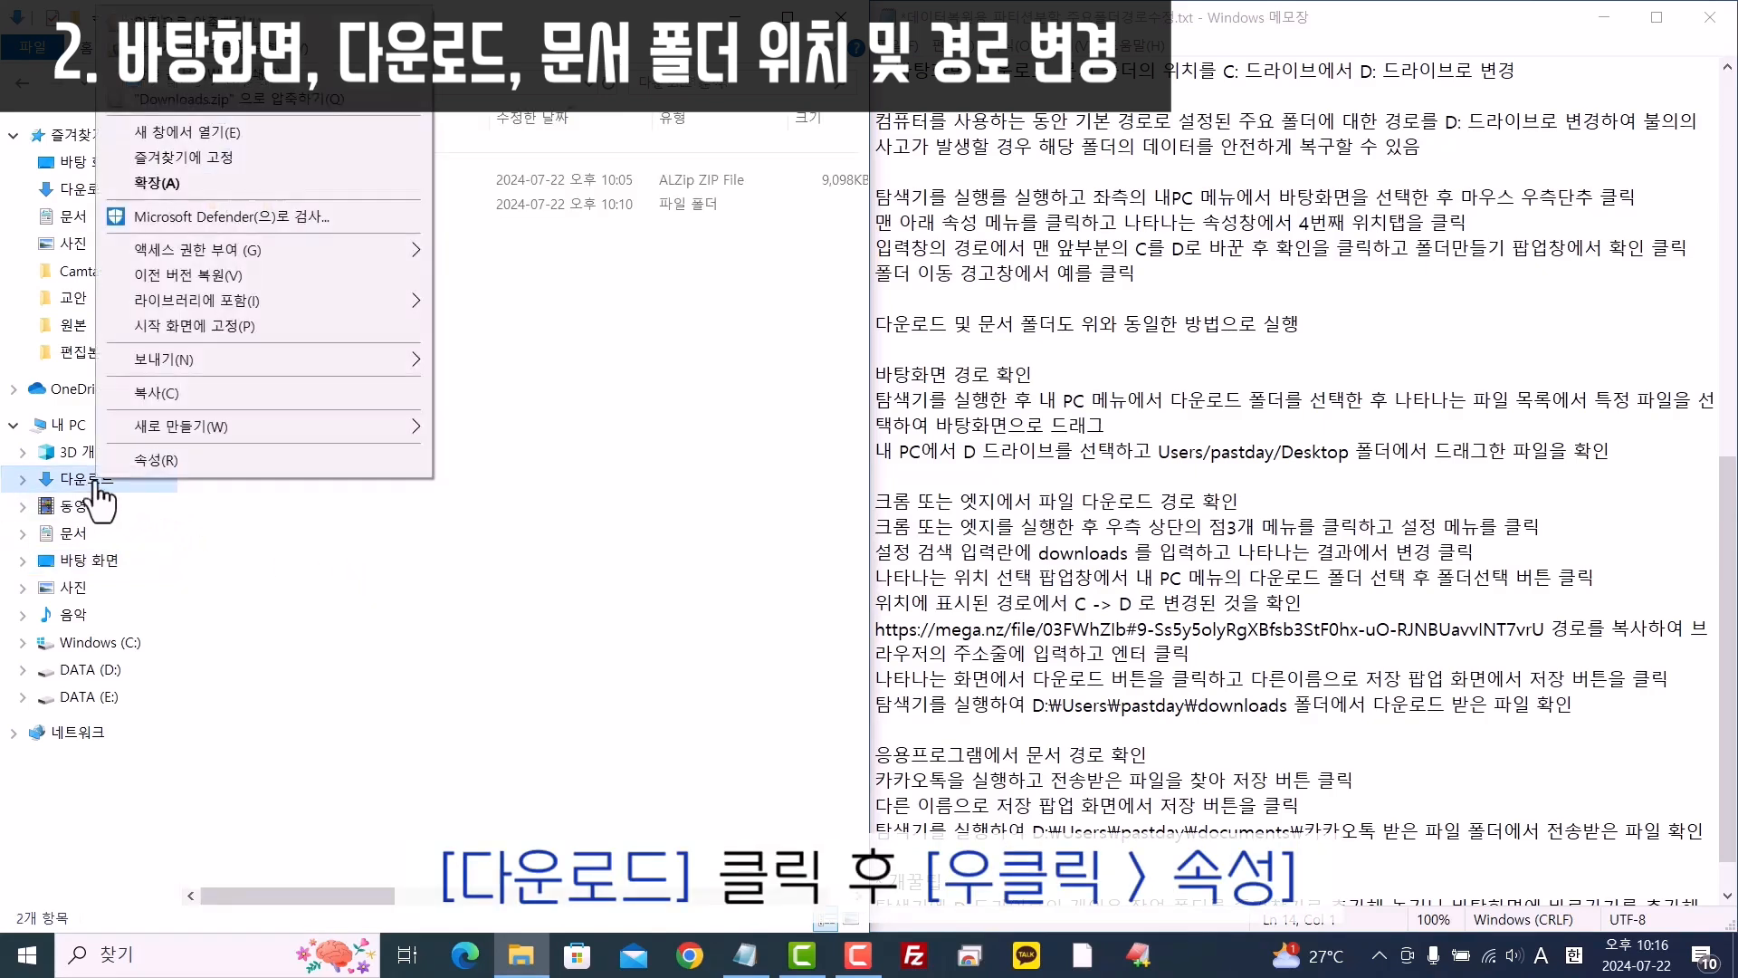
left_click(200, 462)
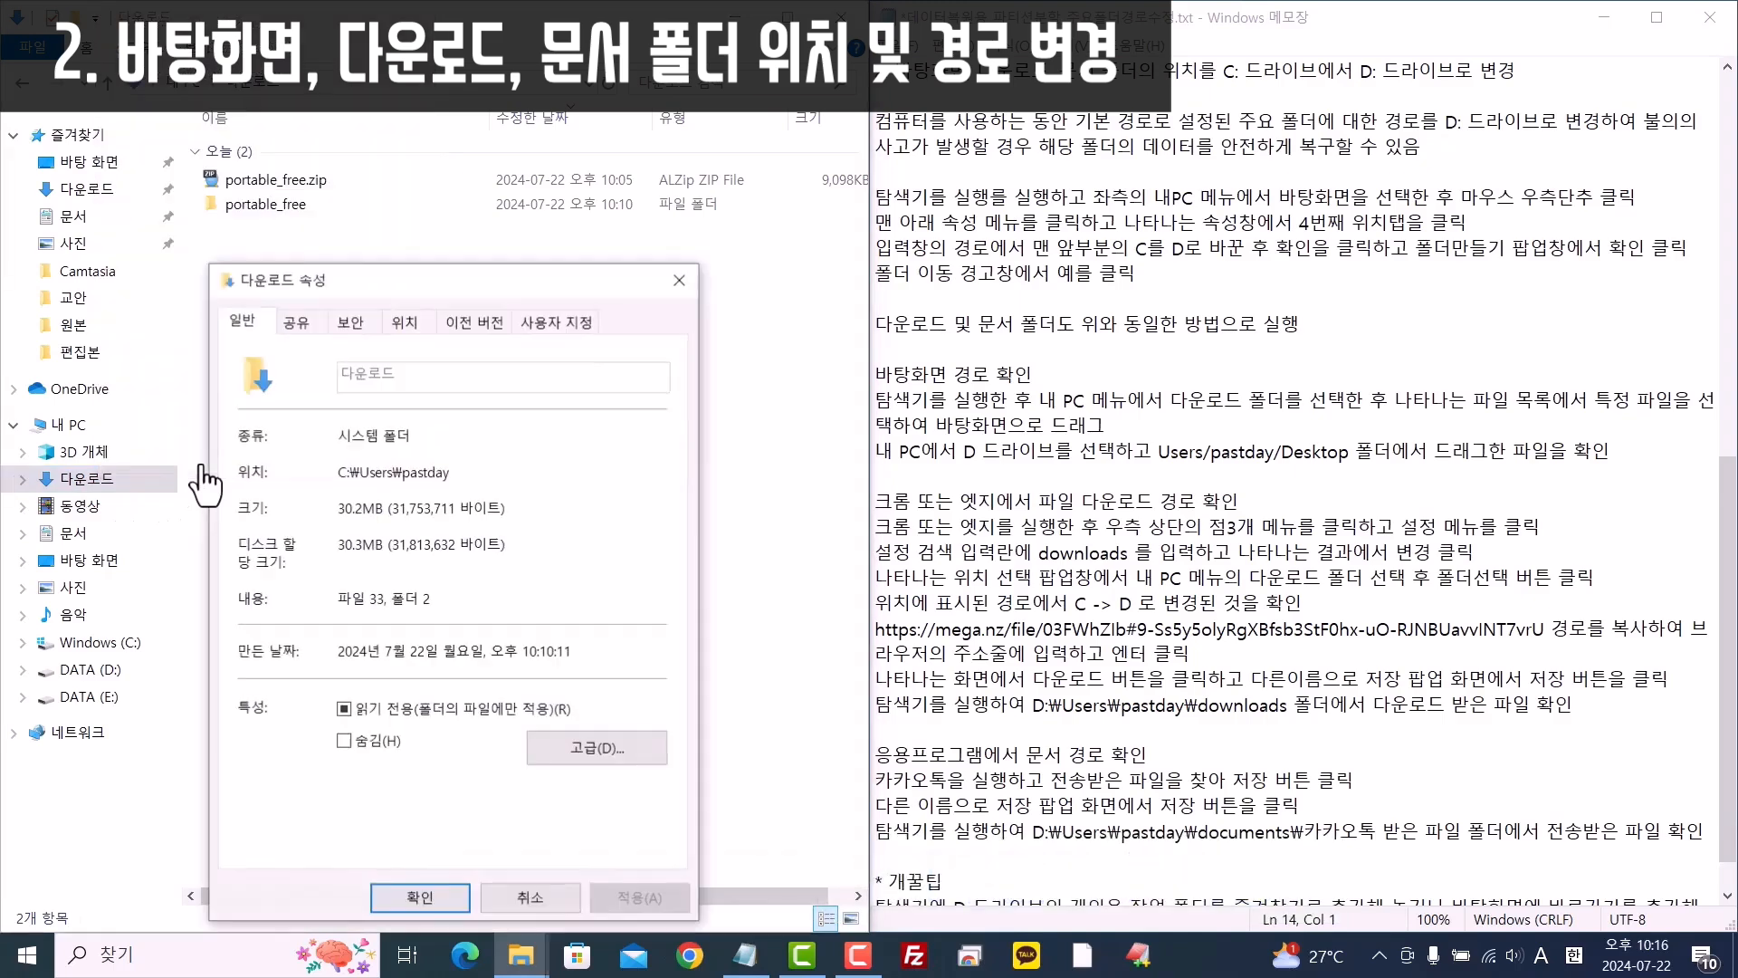
left_click(405, 322)
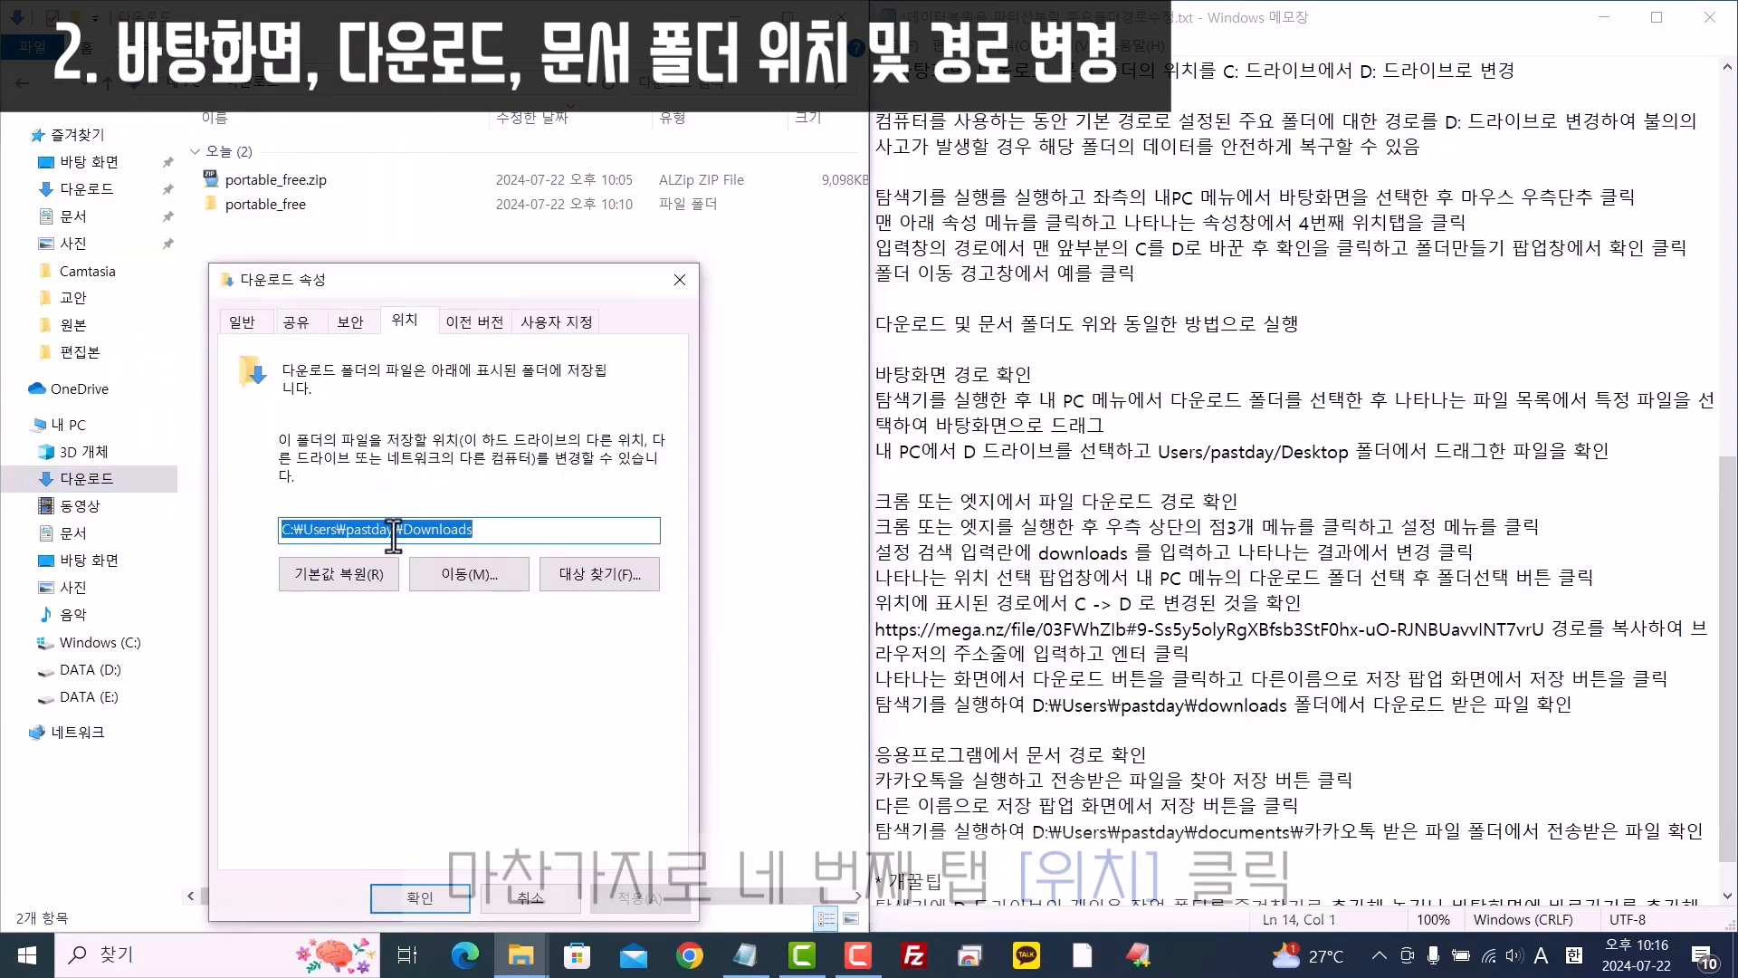
left_click(288, 529)
key("BackSpace")
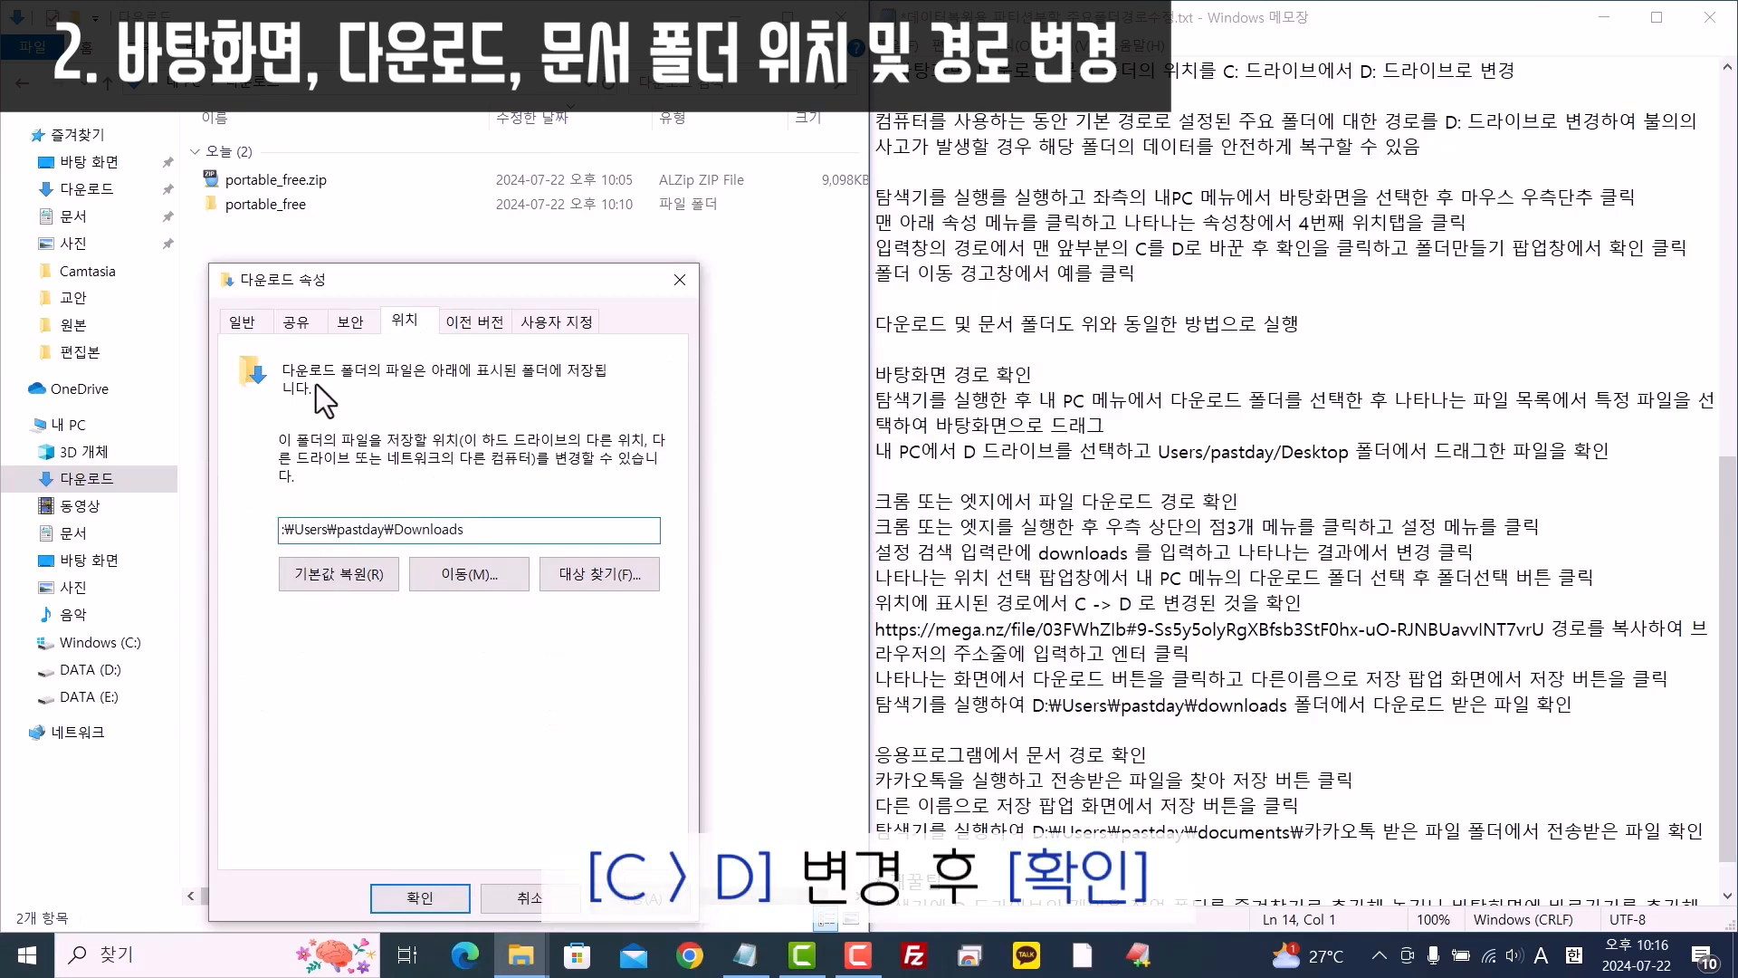
type("D")
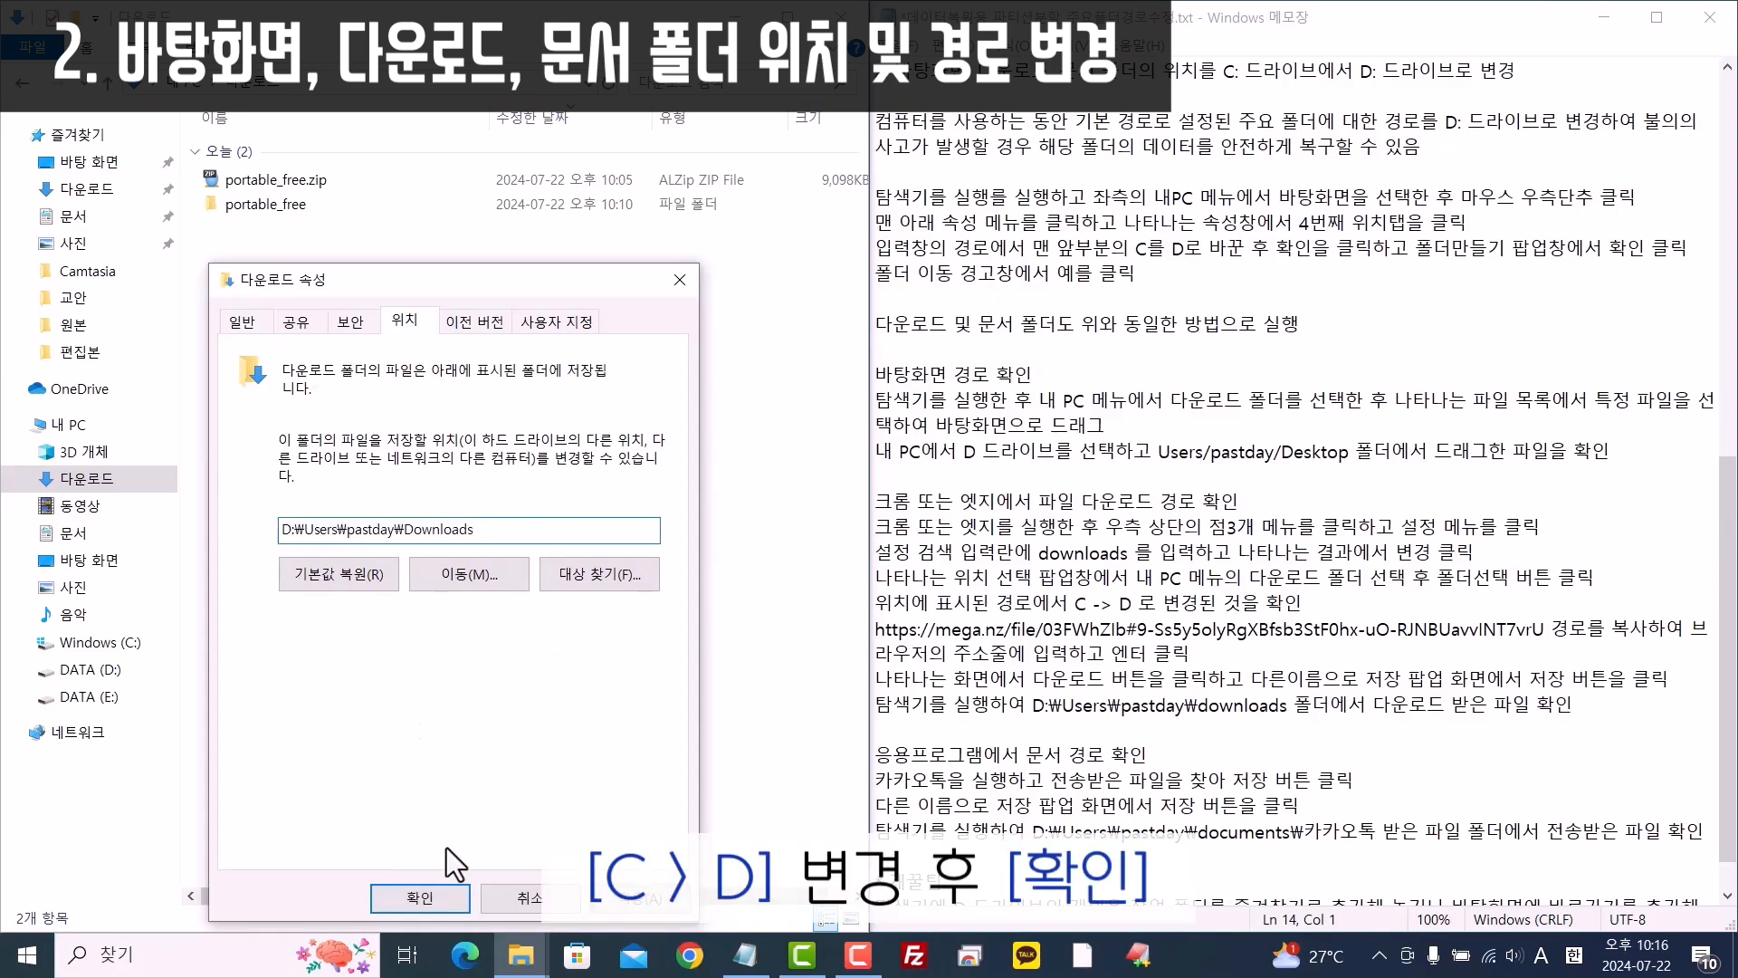
left_click(431, 889)
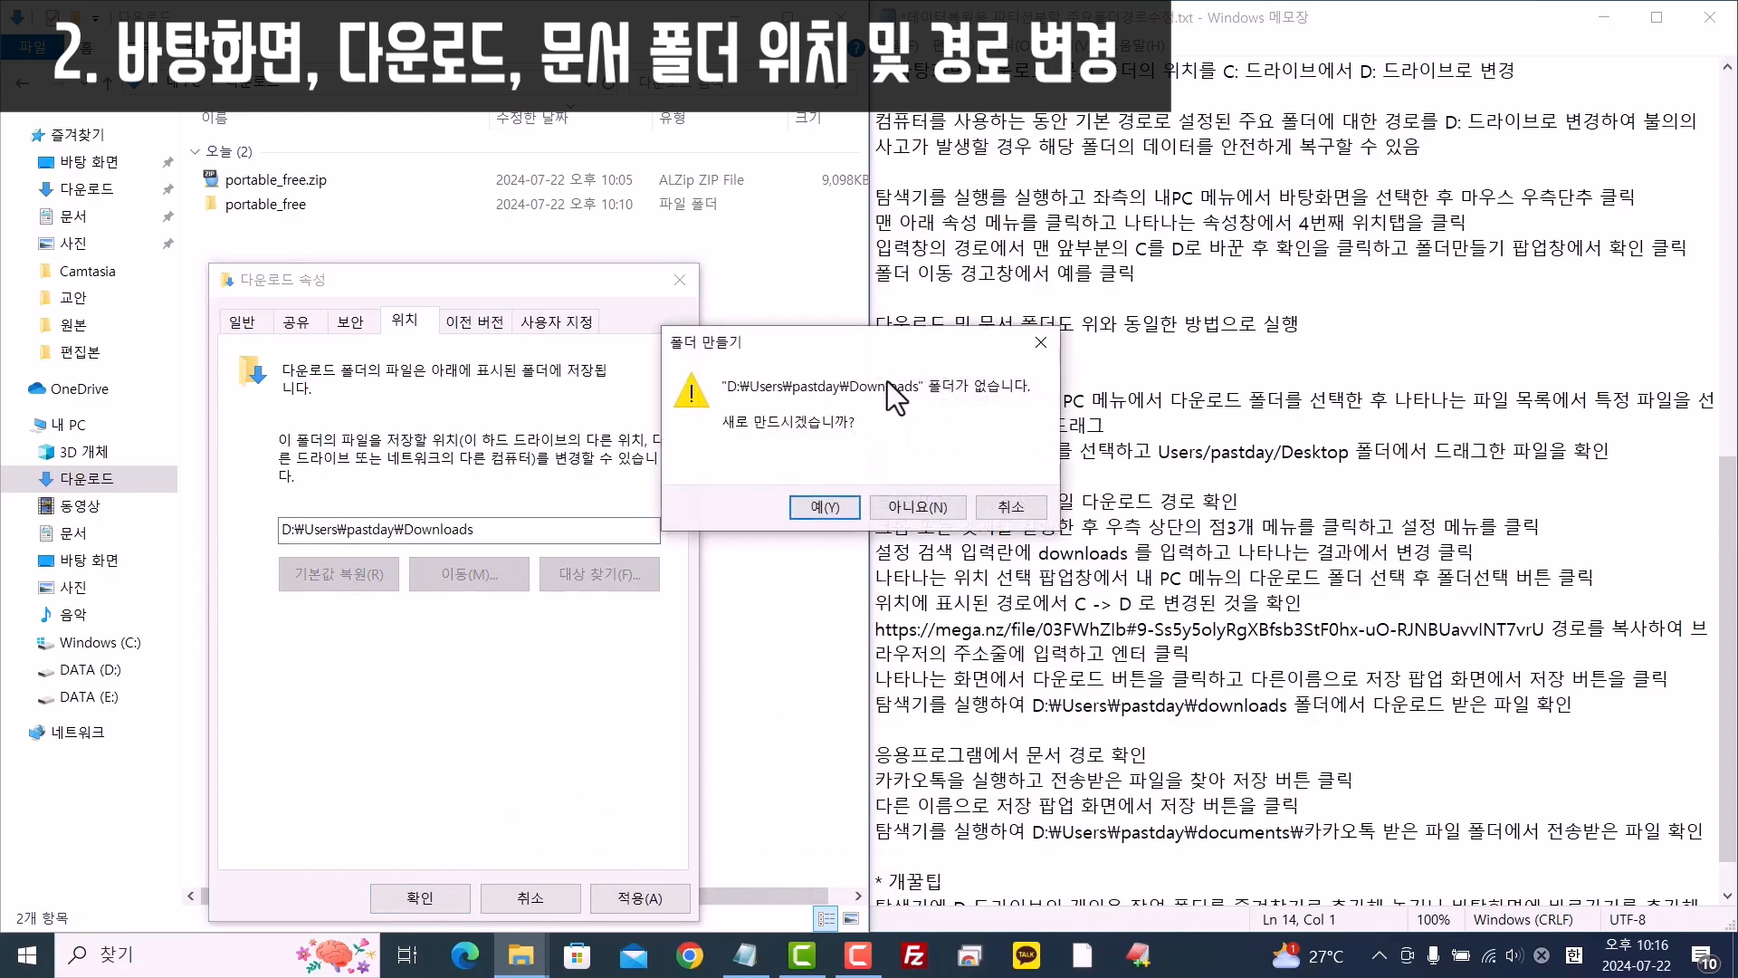
left_click(823, 509)
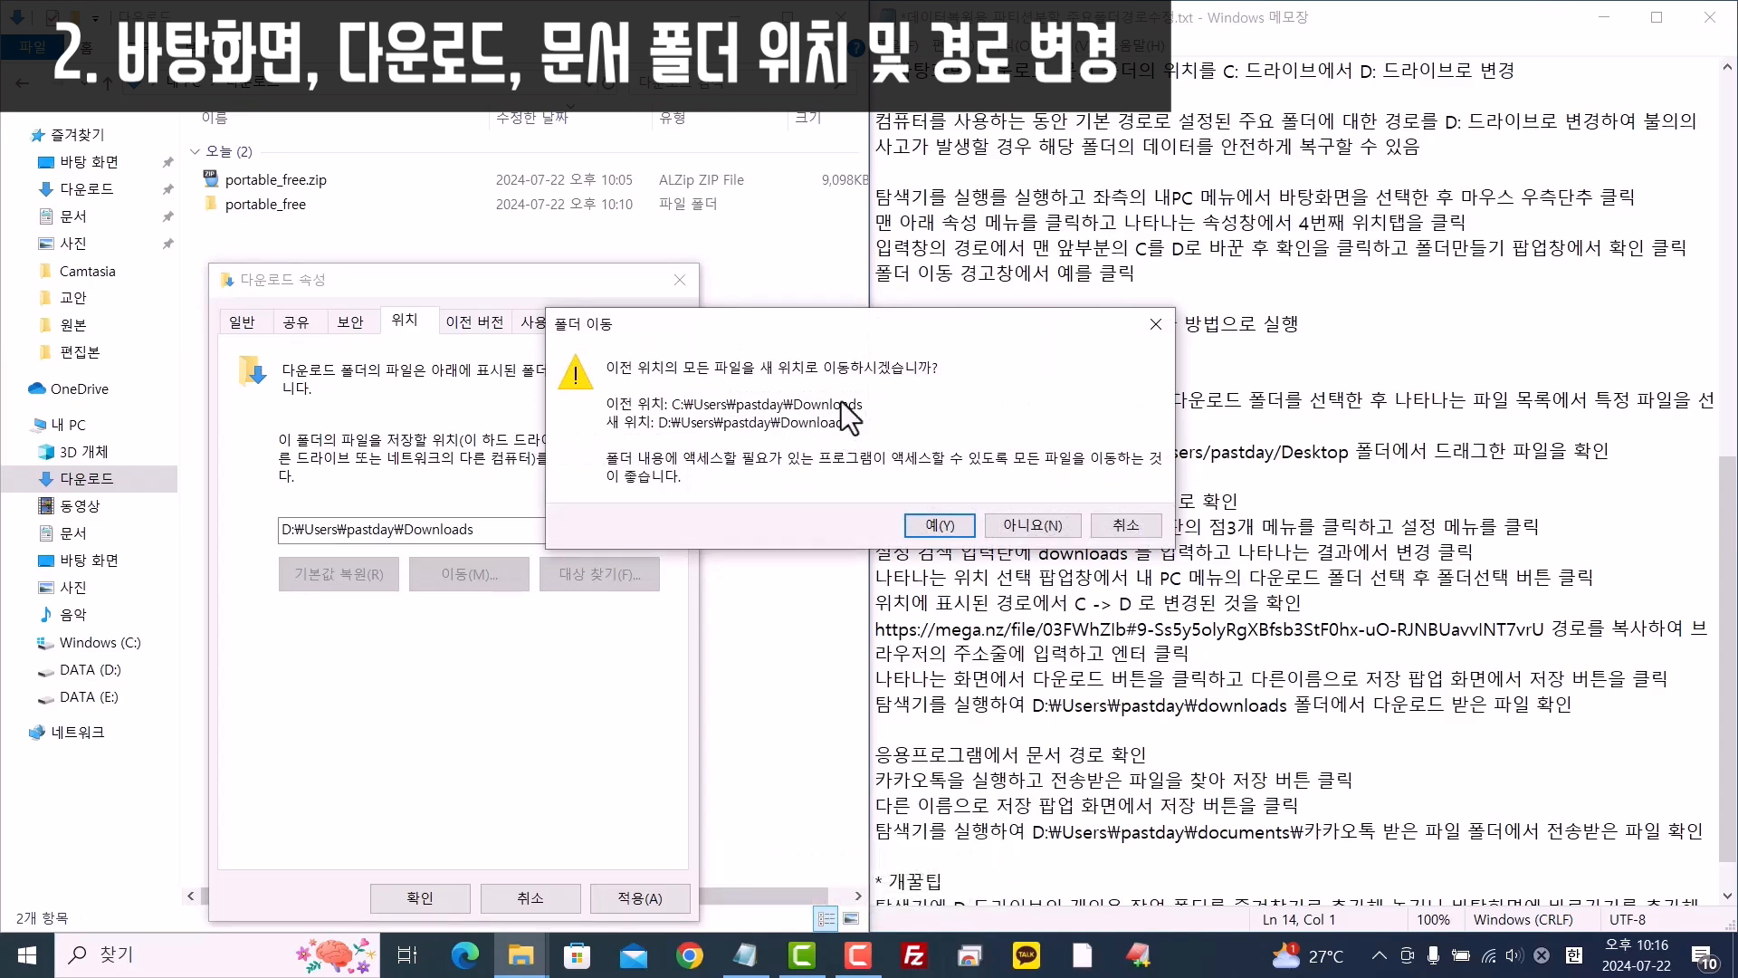
left_click(942, 529)
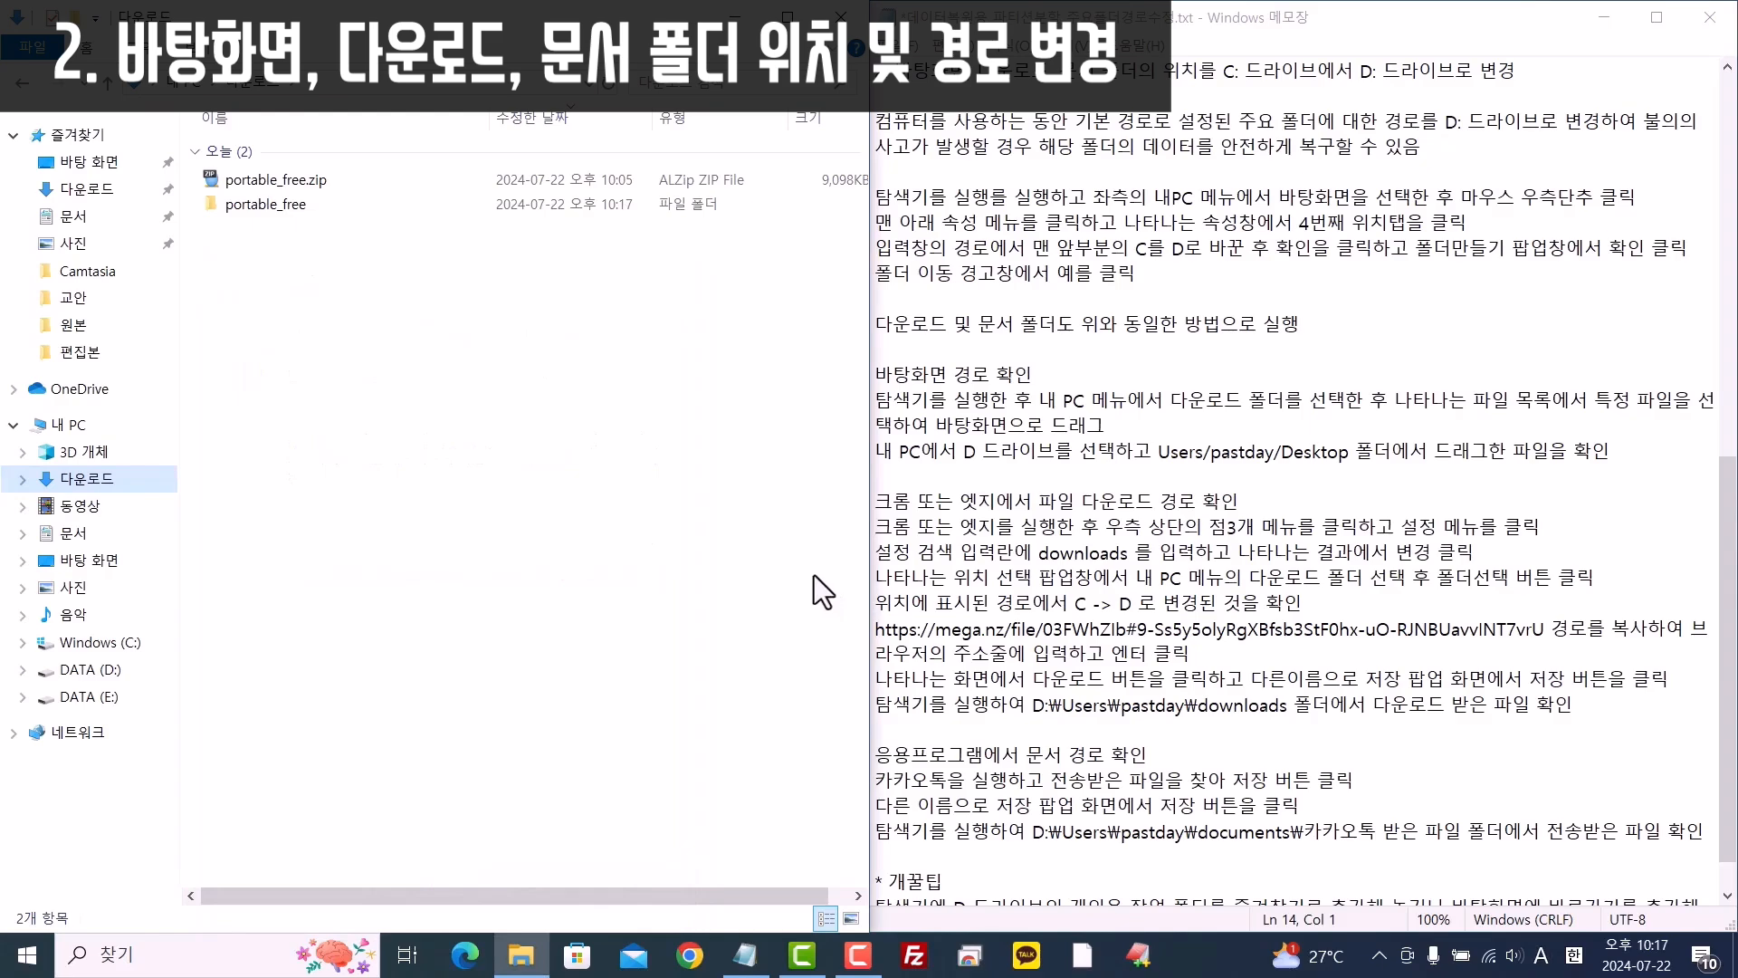
Relocate the Documents folder to the same path on the D: drive, creating the missing folder and moving all existing files there
left_click(77, 534)
right_click(77, 534)
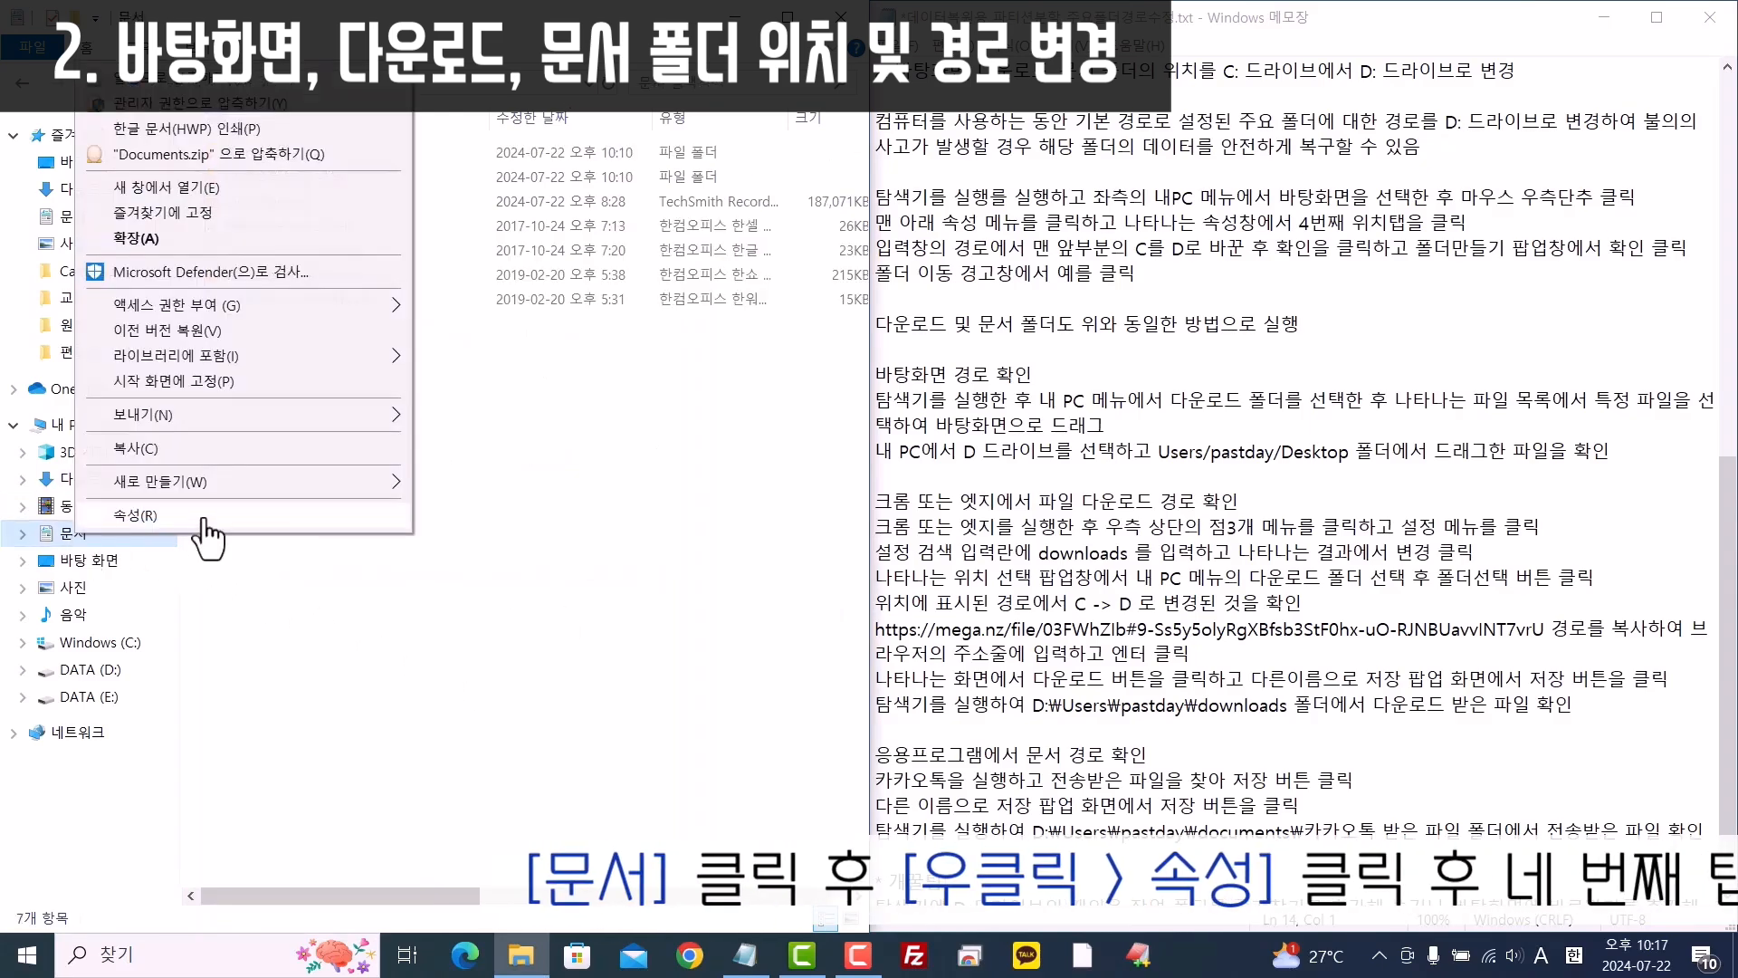
left_click(205, 516)
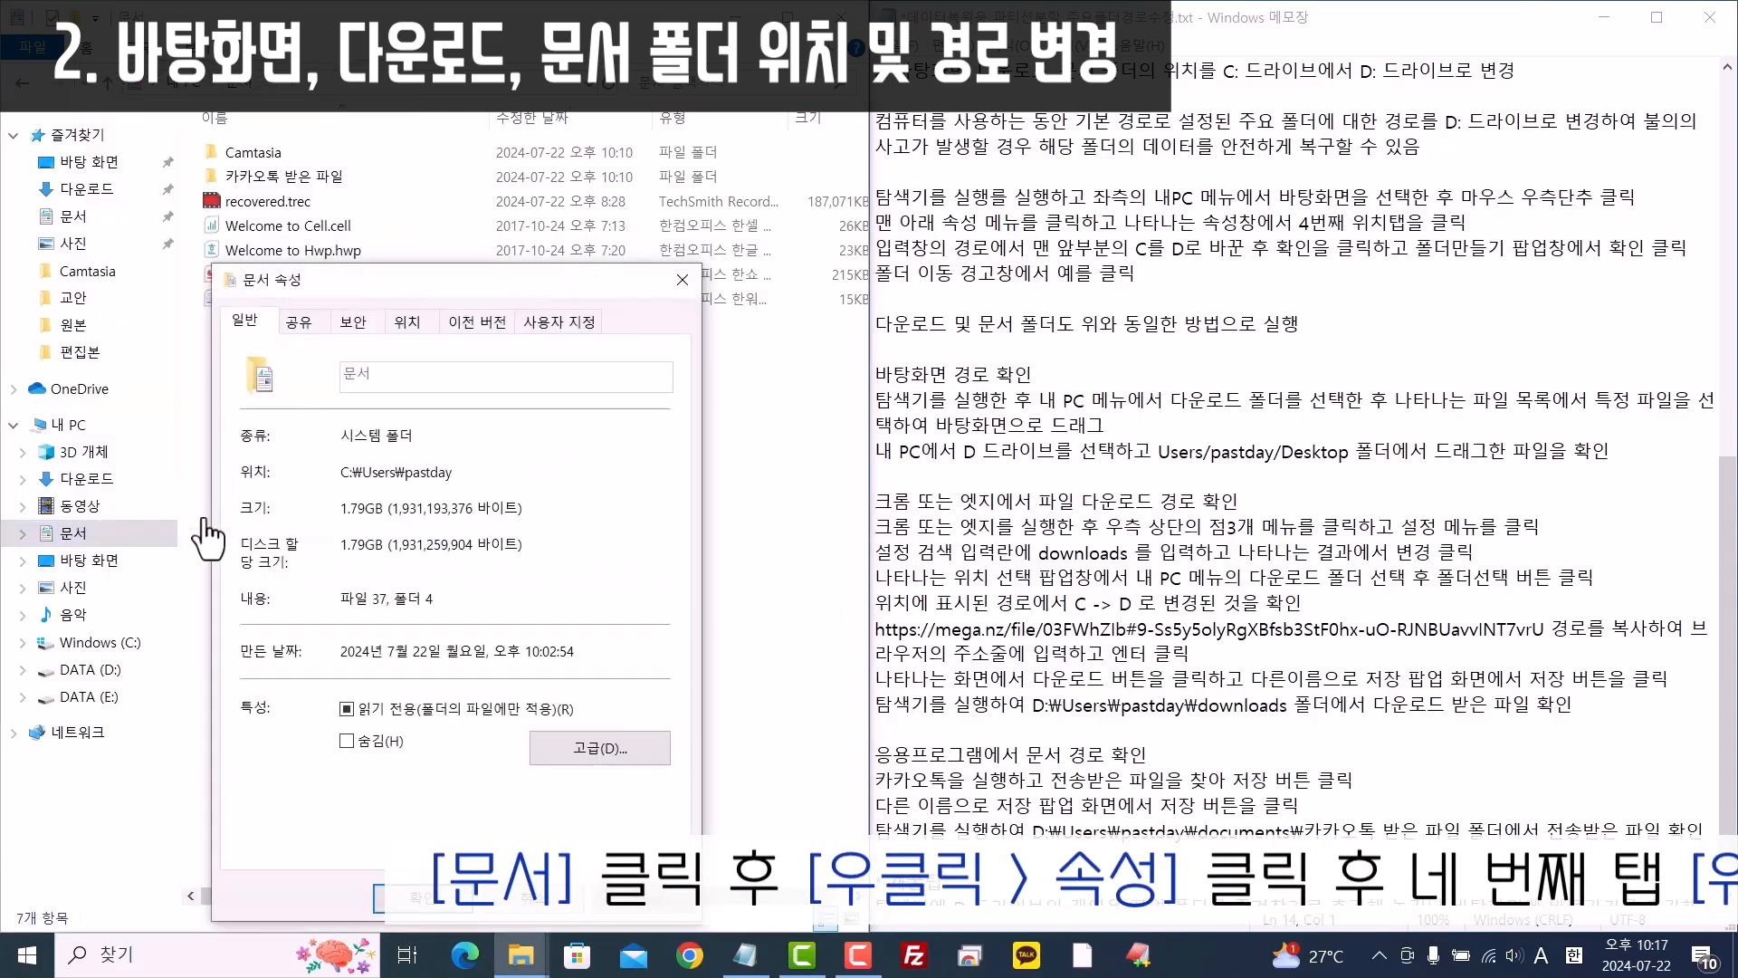
left_click(406, 323)
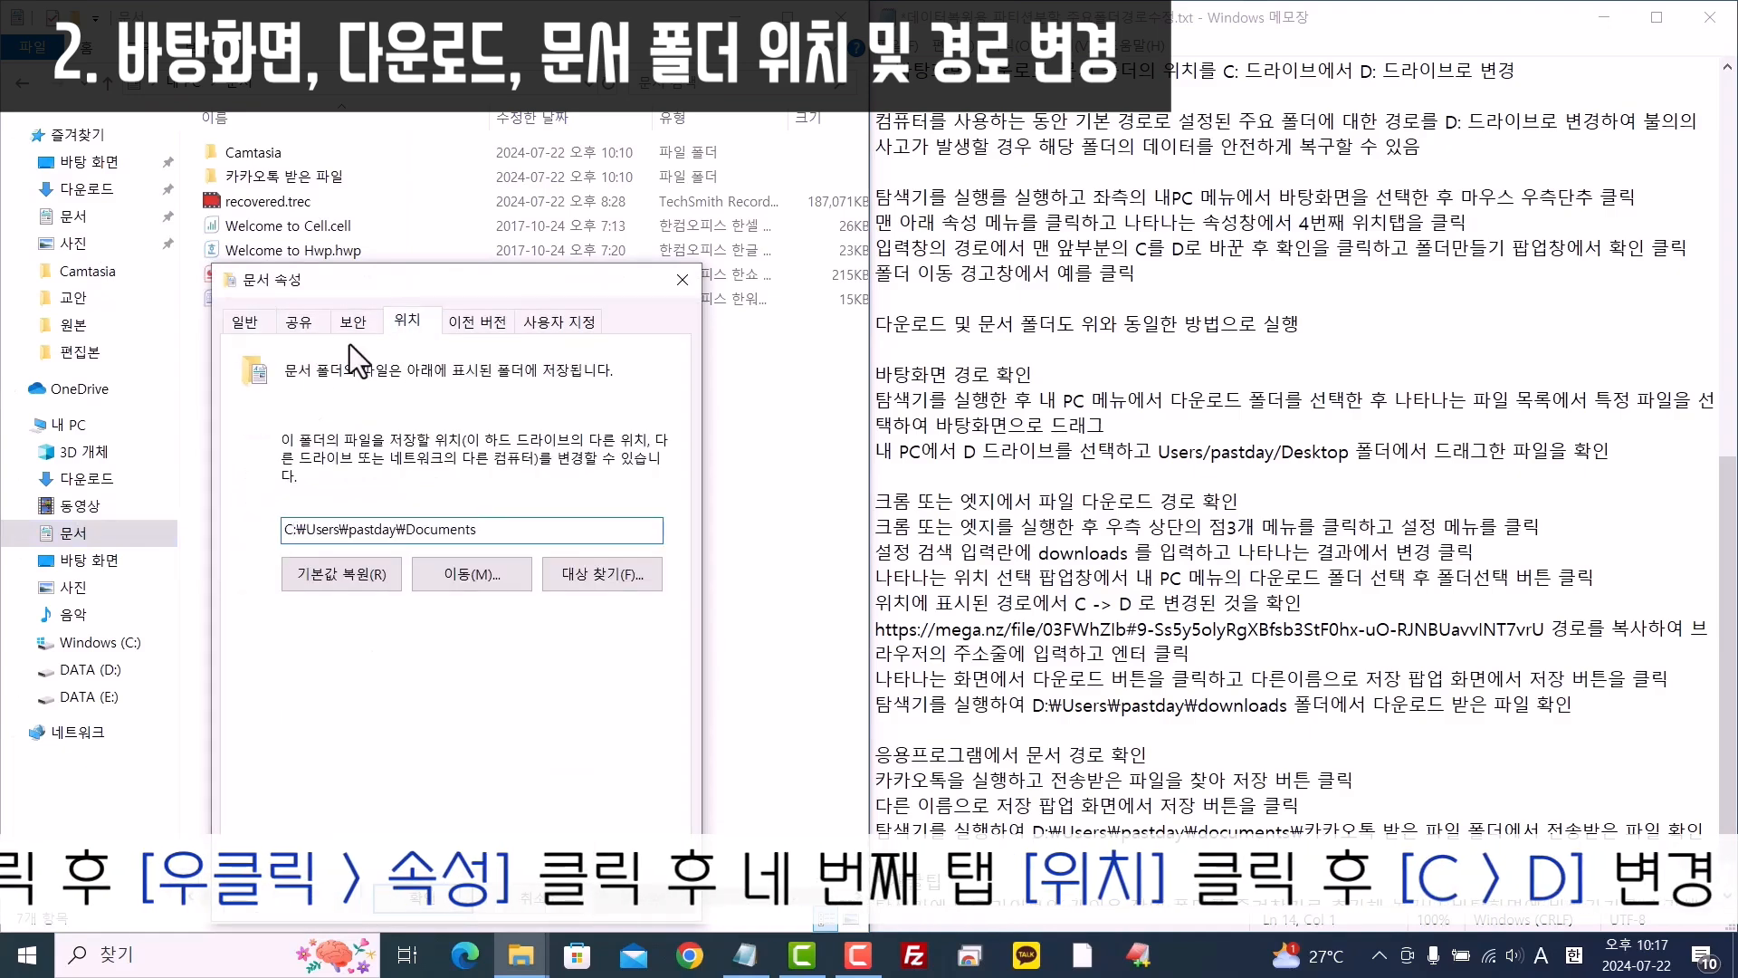
left_click(288, 530)
key("BackSpace")
type("D")
left_click(426, 901)
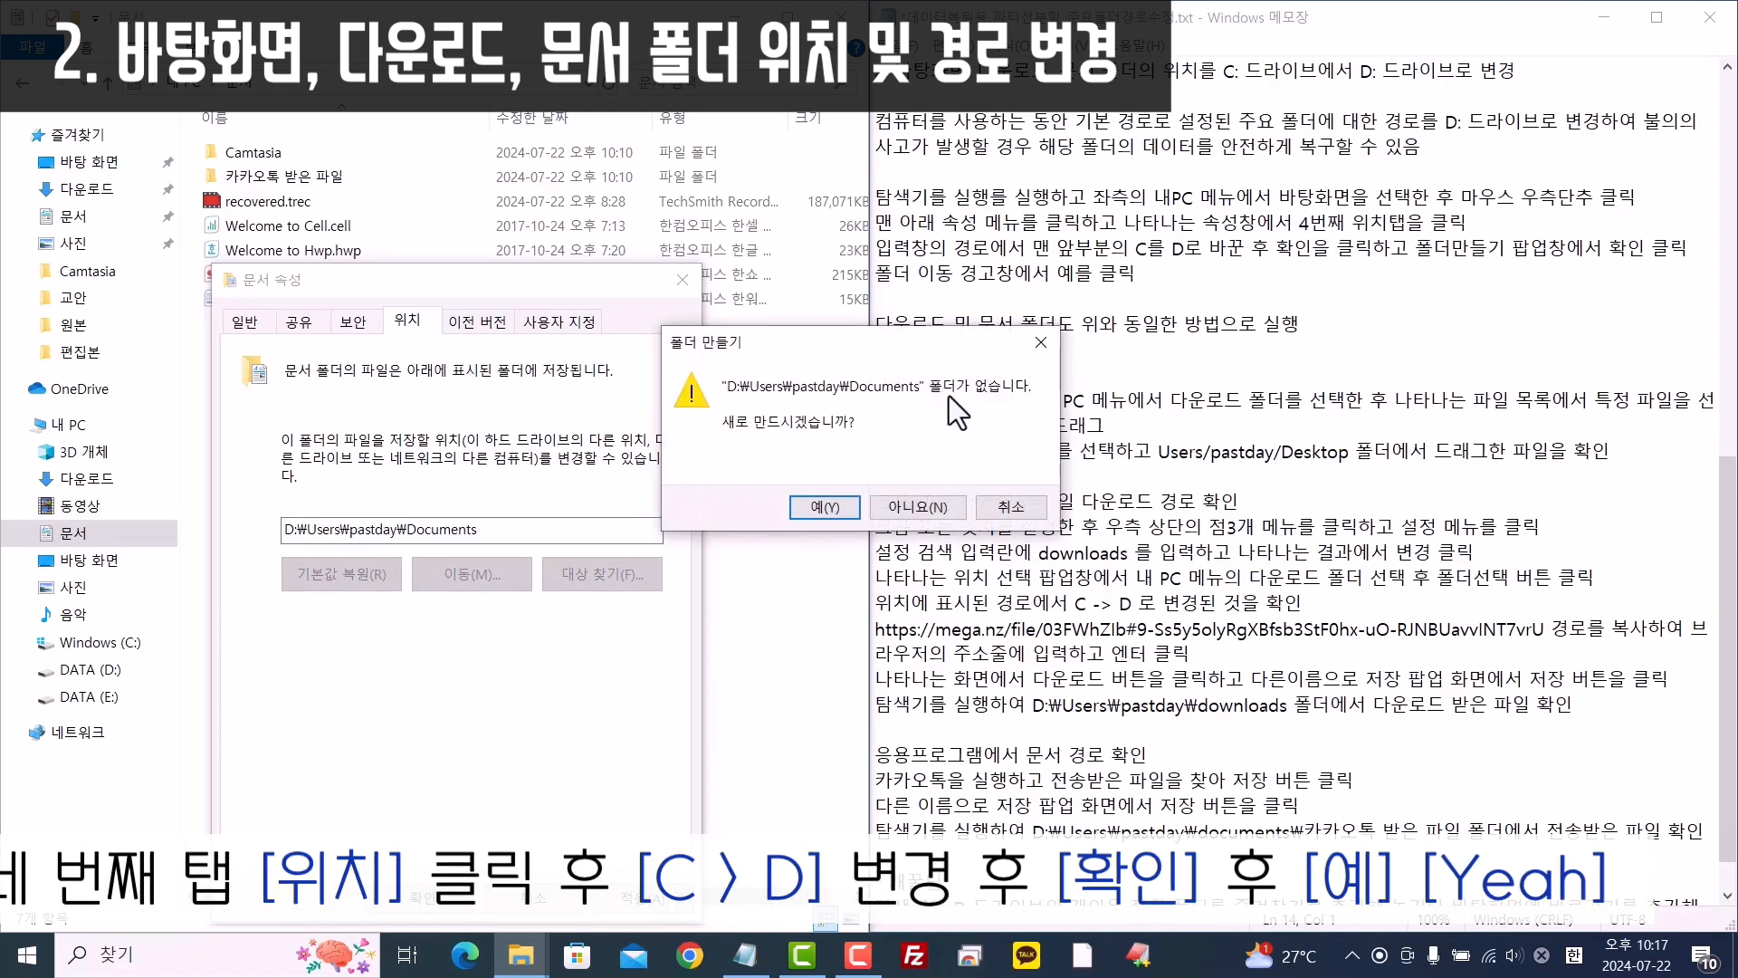
left_click(839, 512)
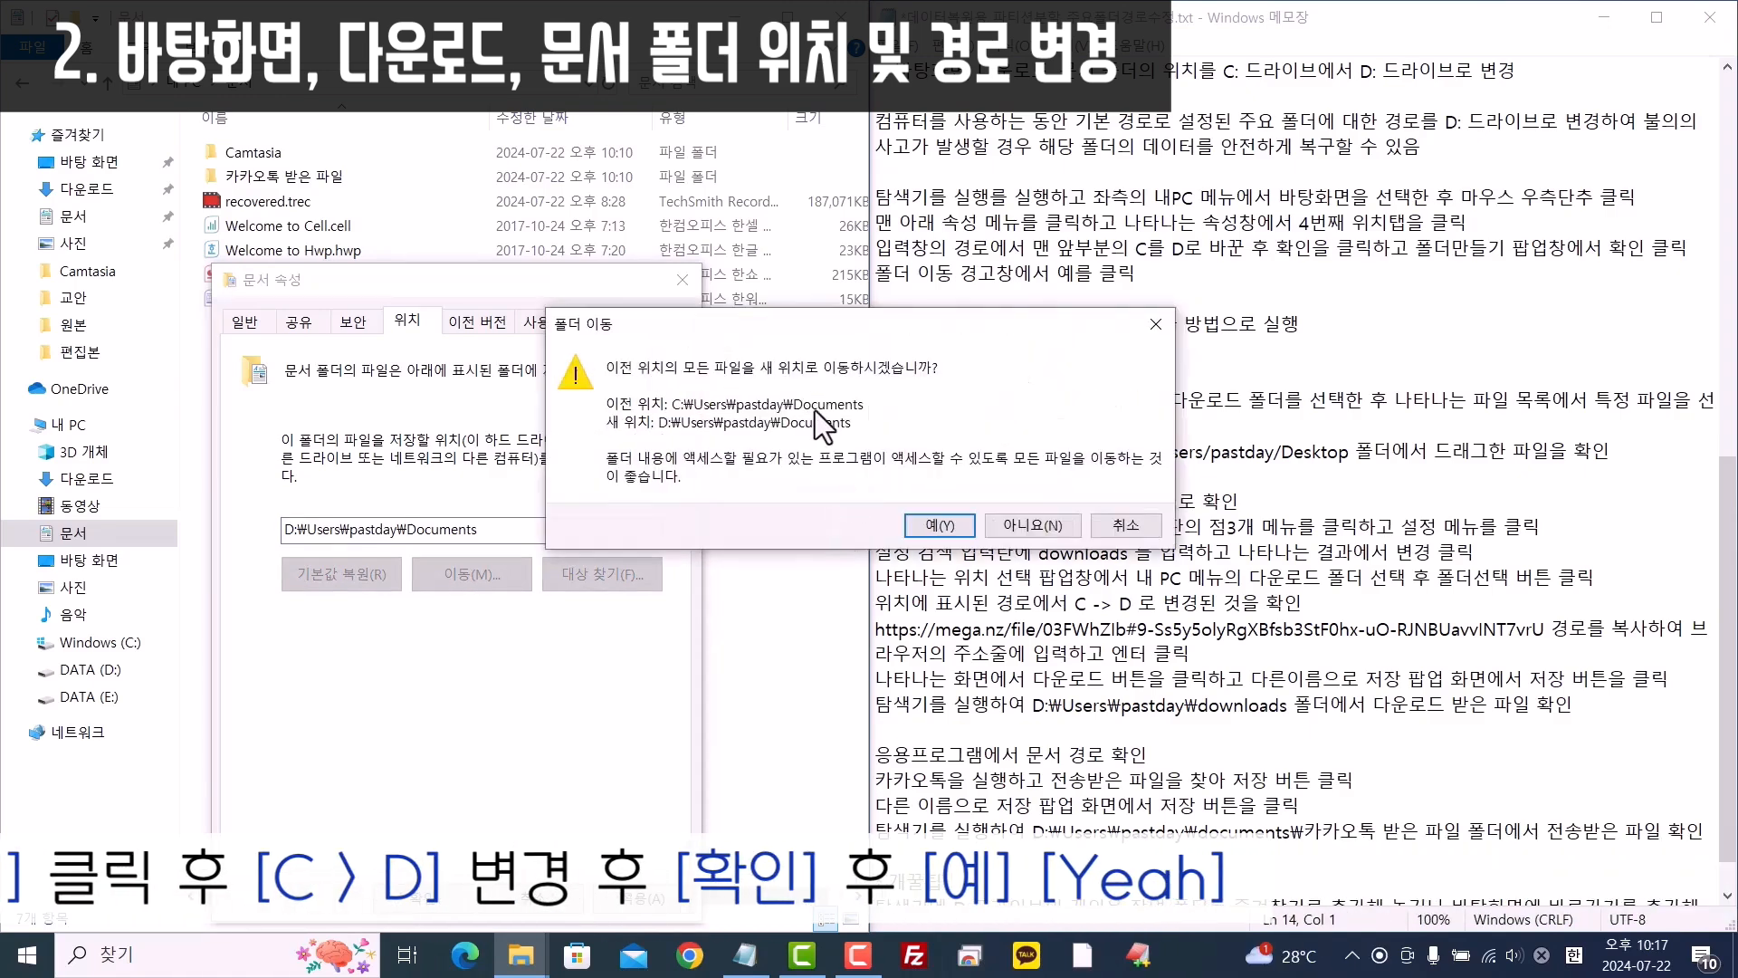
left_click(939, 525)
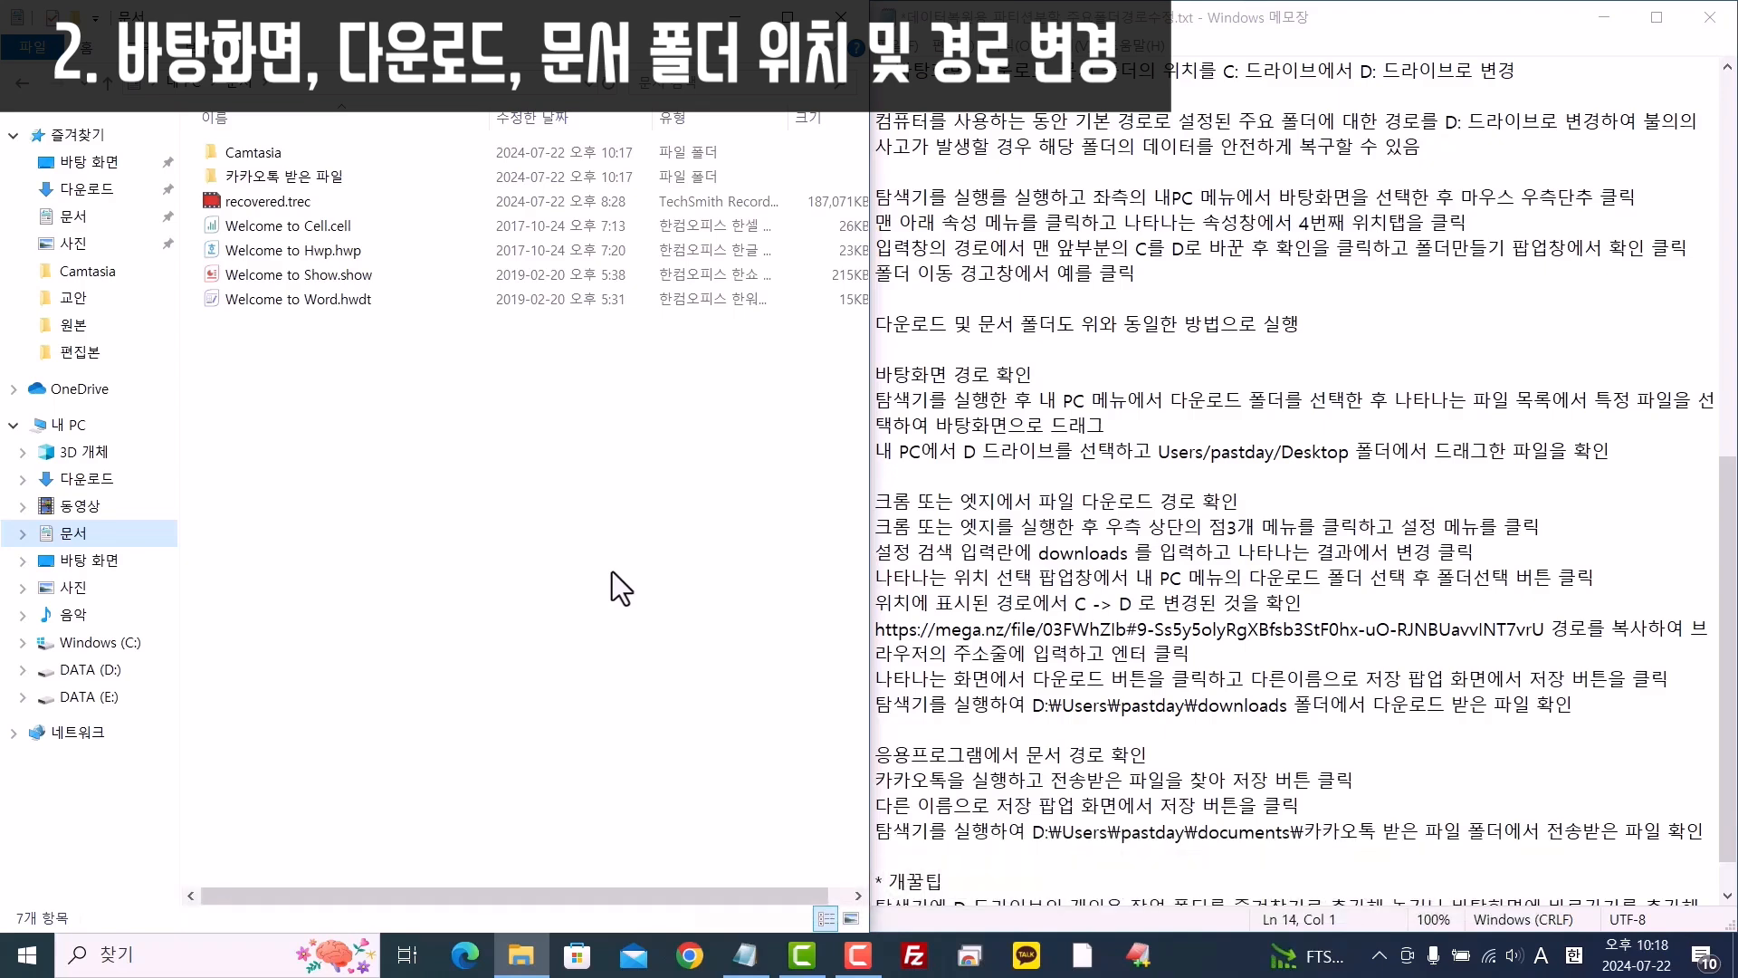
Shrink the File Explorer window to a quarter of the screen and move Welcome to Cell.cell from Documents onto the desktop
left_click(628, 532)
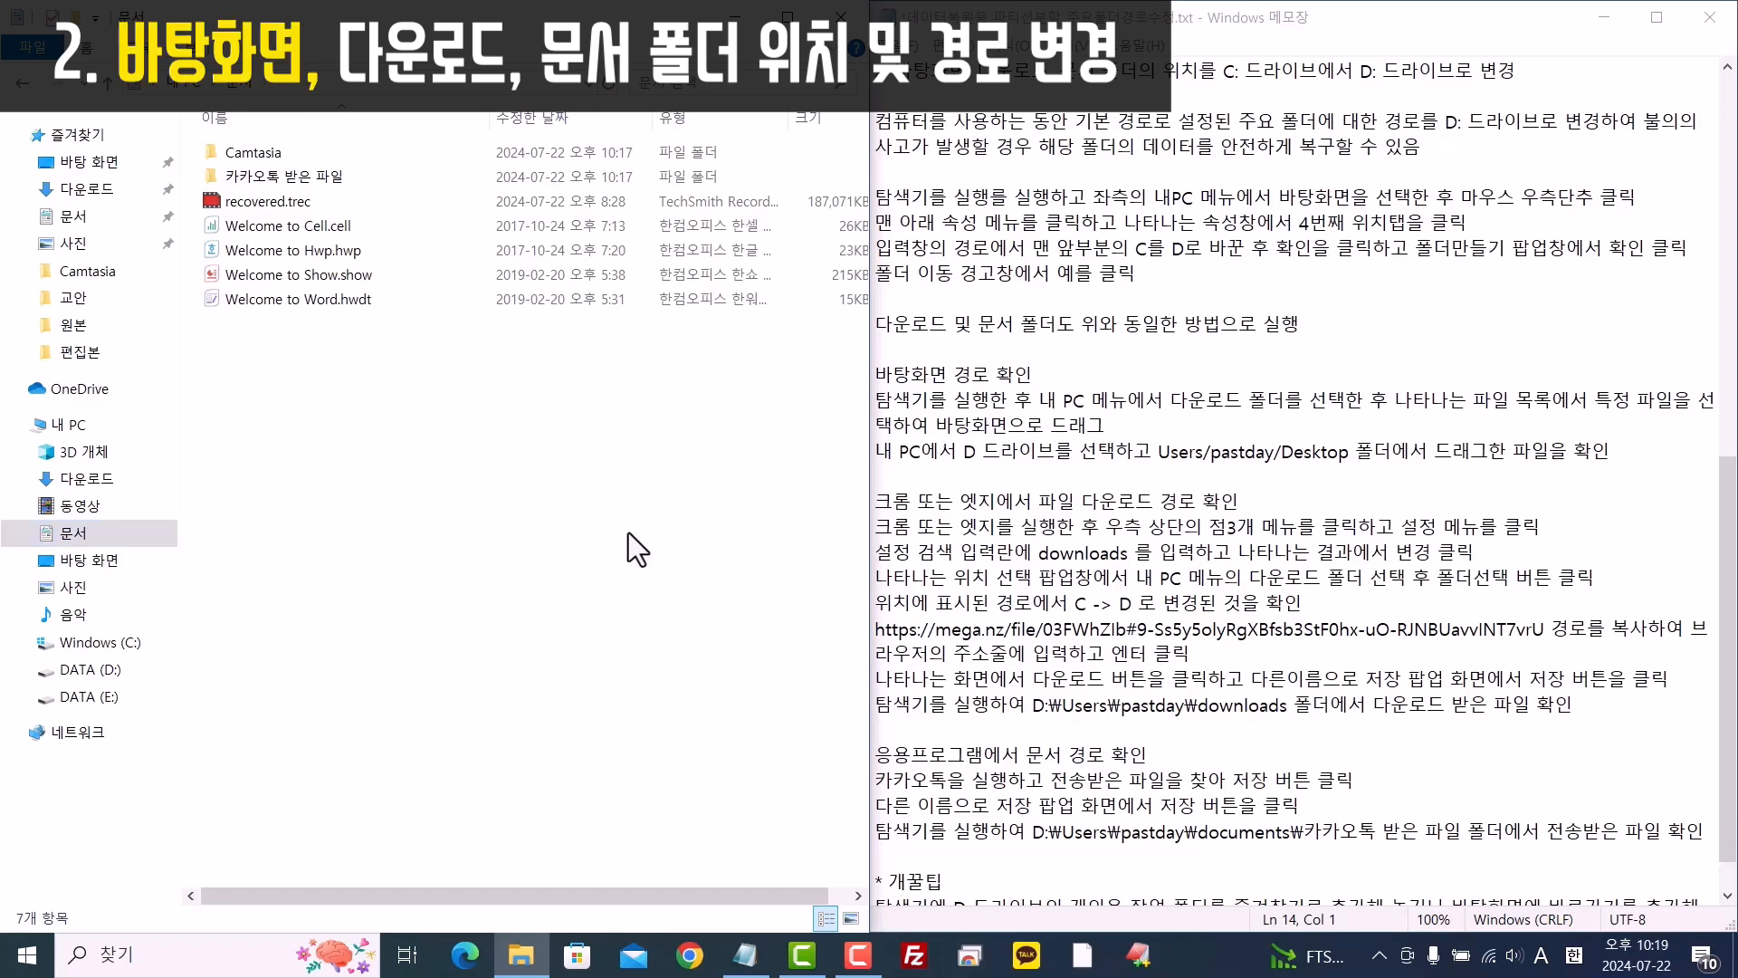
key("super+Up")
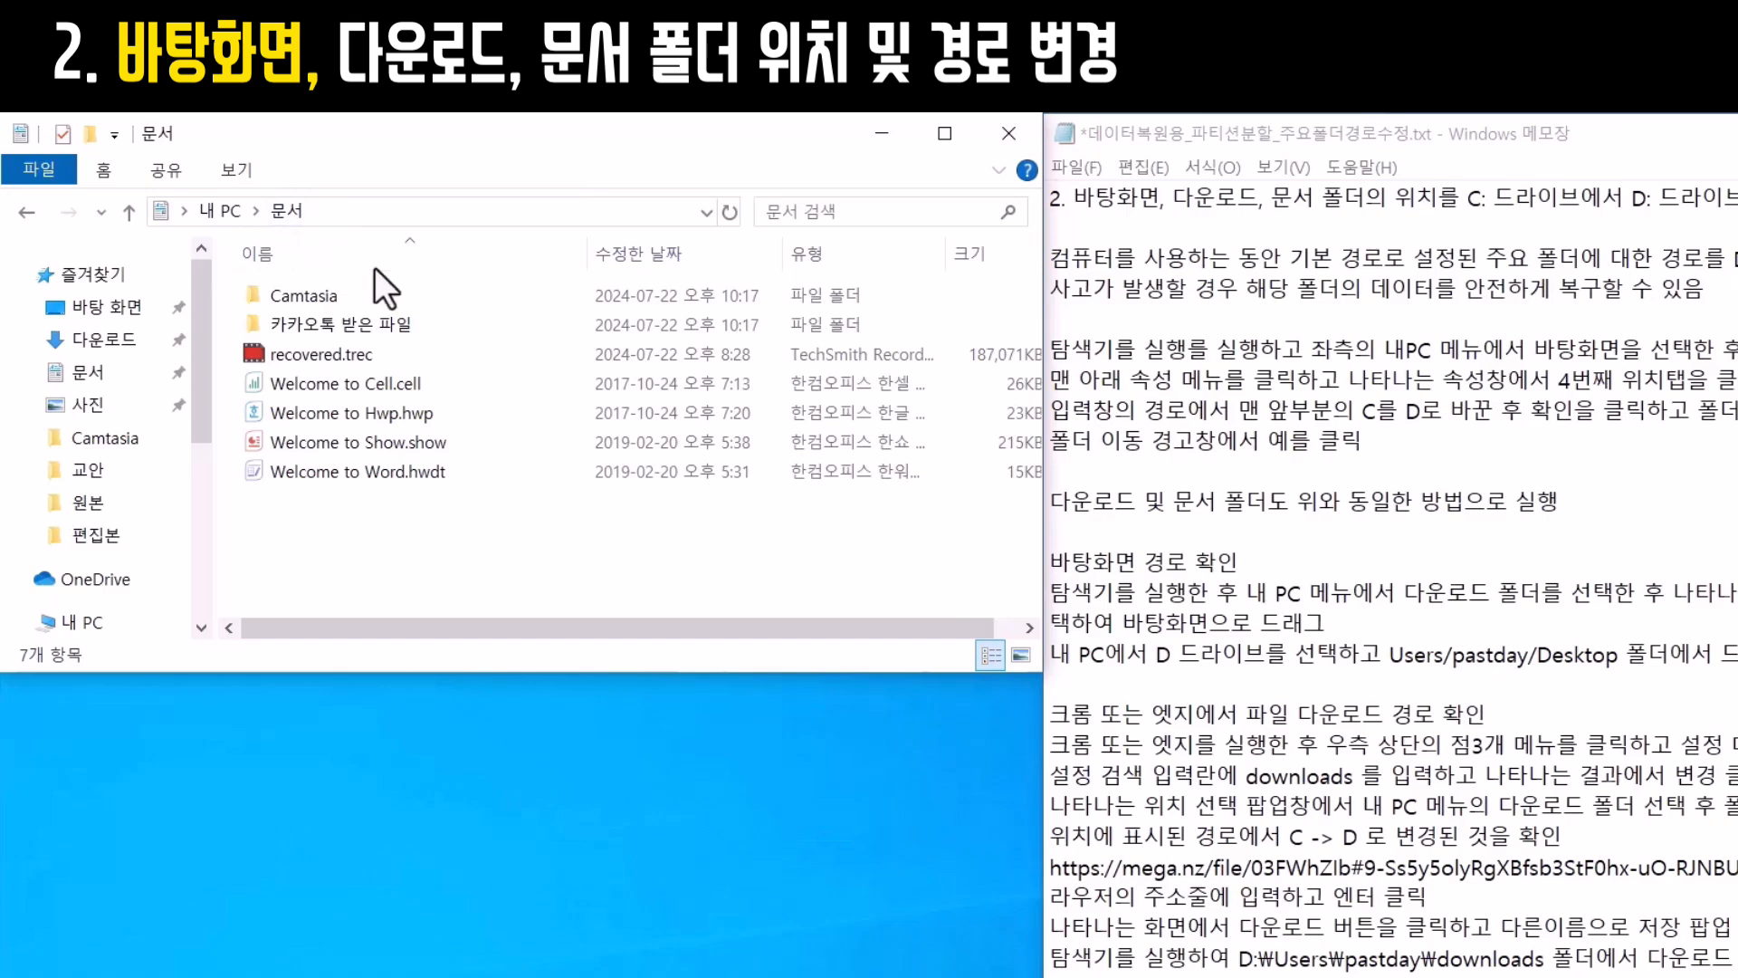
left_click(421, 390)
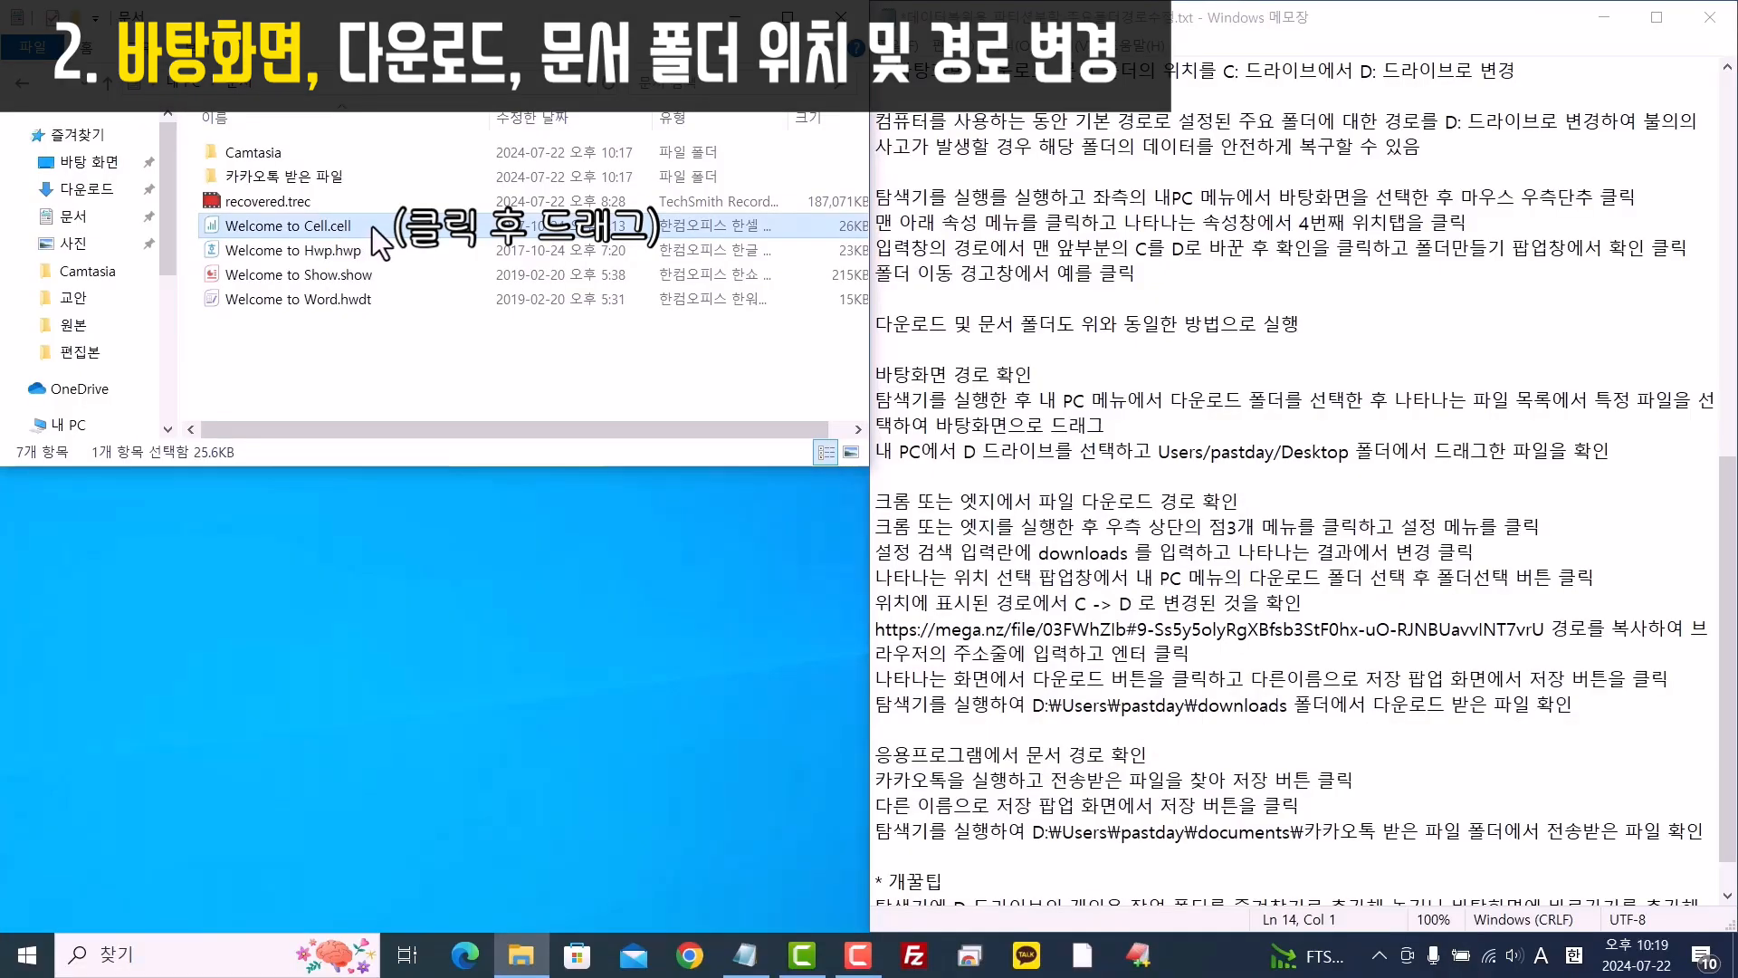
left_click_drag(372, 229, 440, 708)
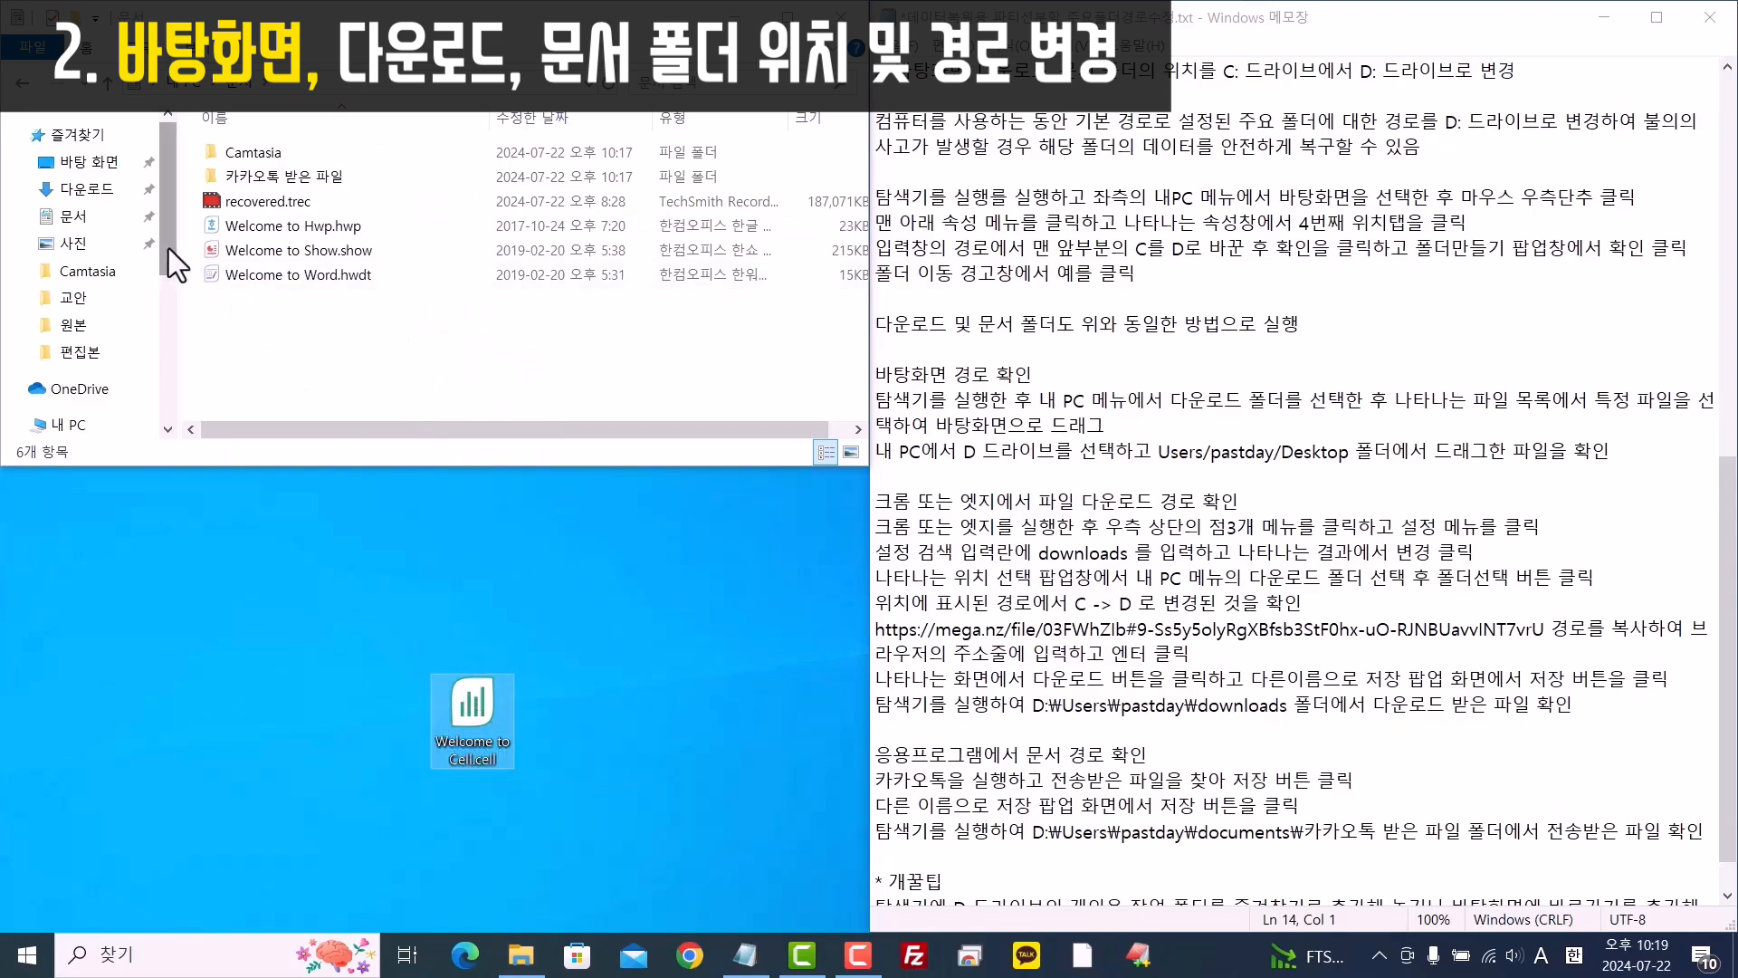
Open the Desktop folder inside the user's folder under Users on DATA (D:) to check for the moved file
left_click_drag(169, 248, 172, 398)
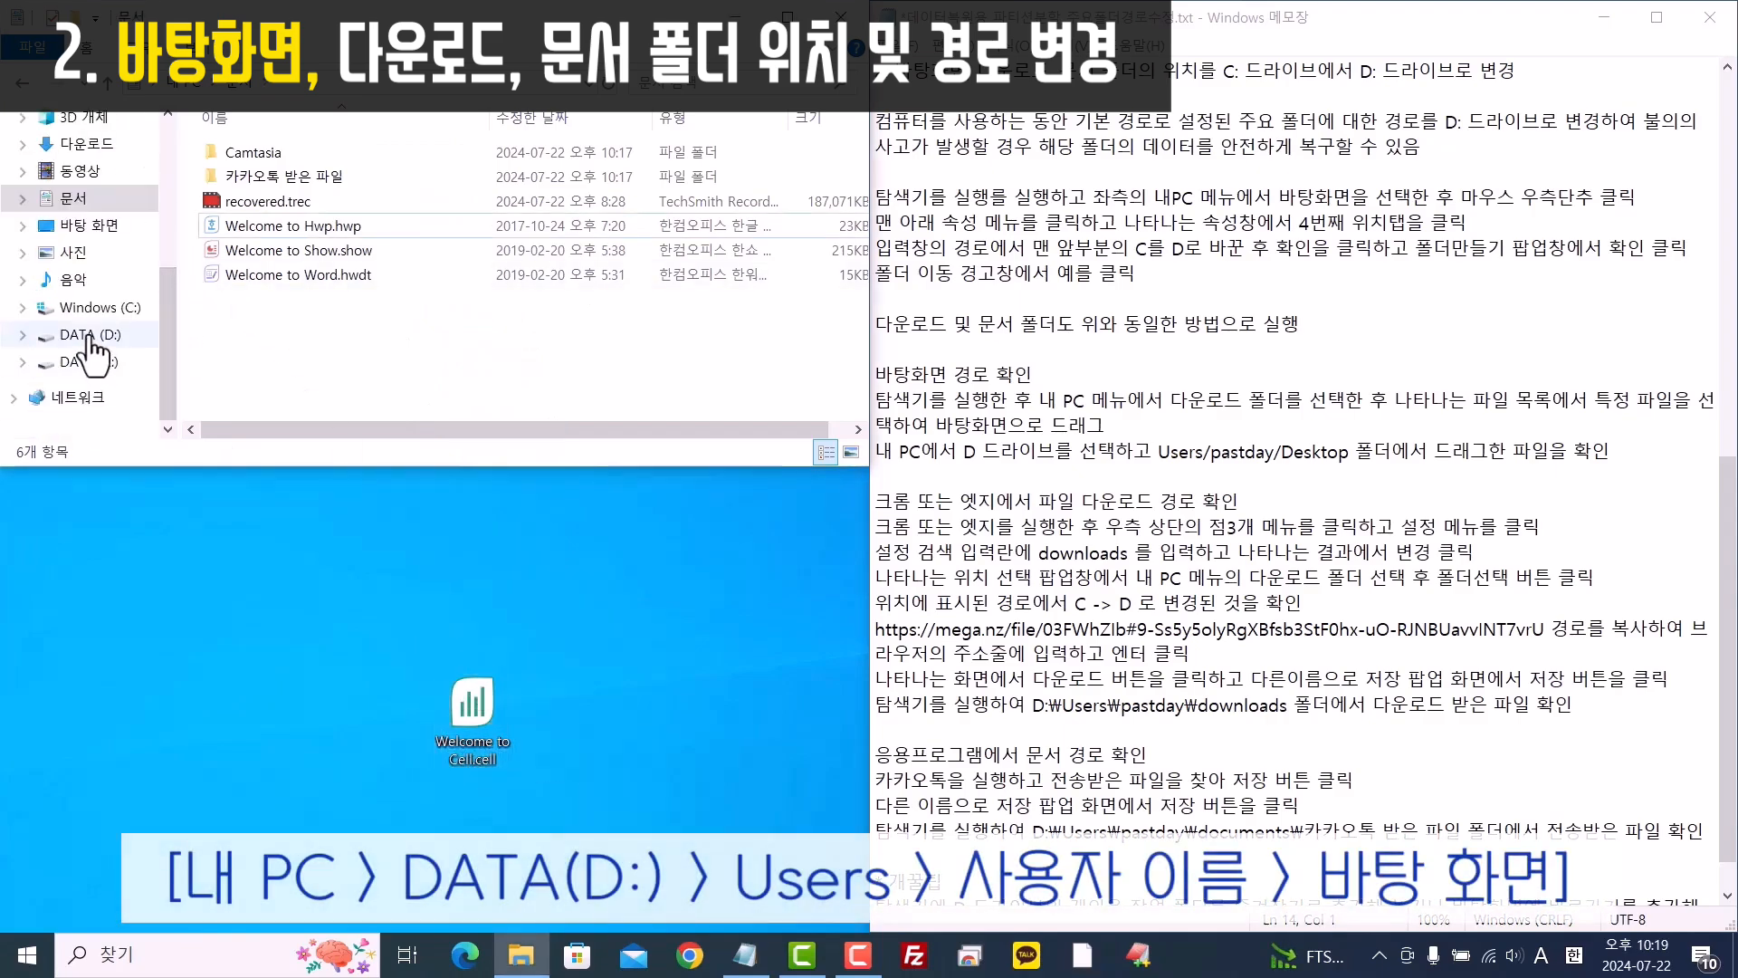
left_click(88, 335)
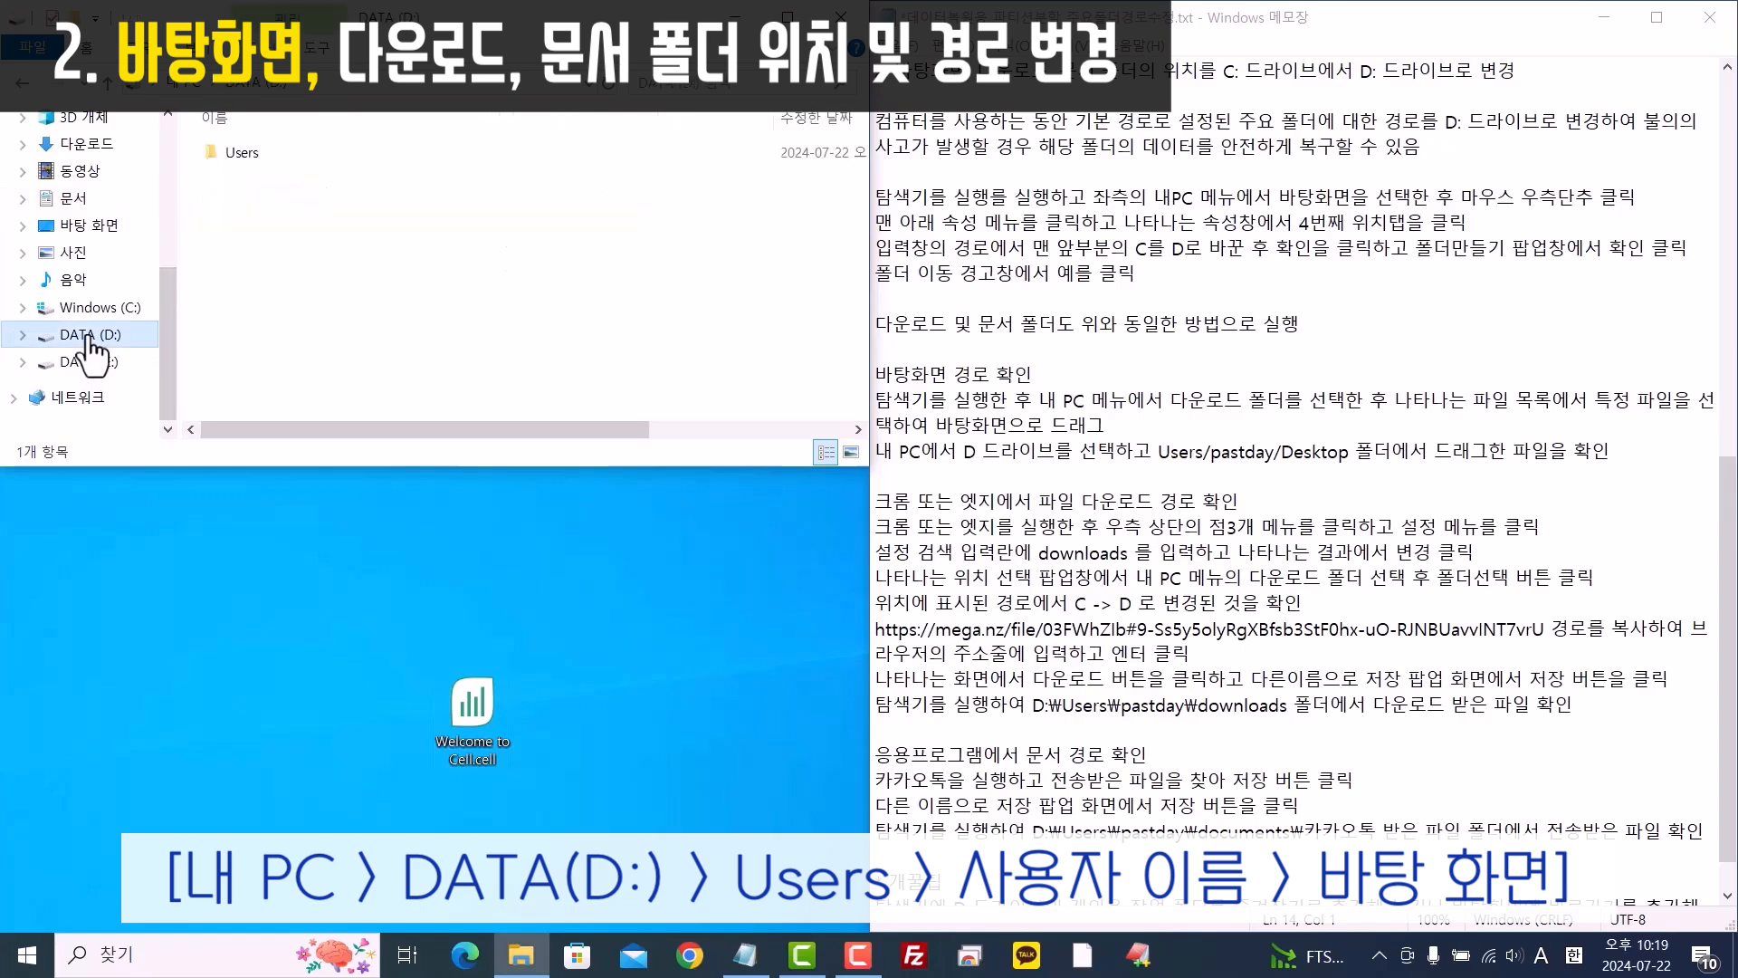
double_click(255, 155)
double_click(268, 154)
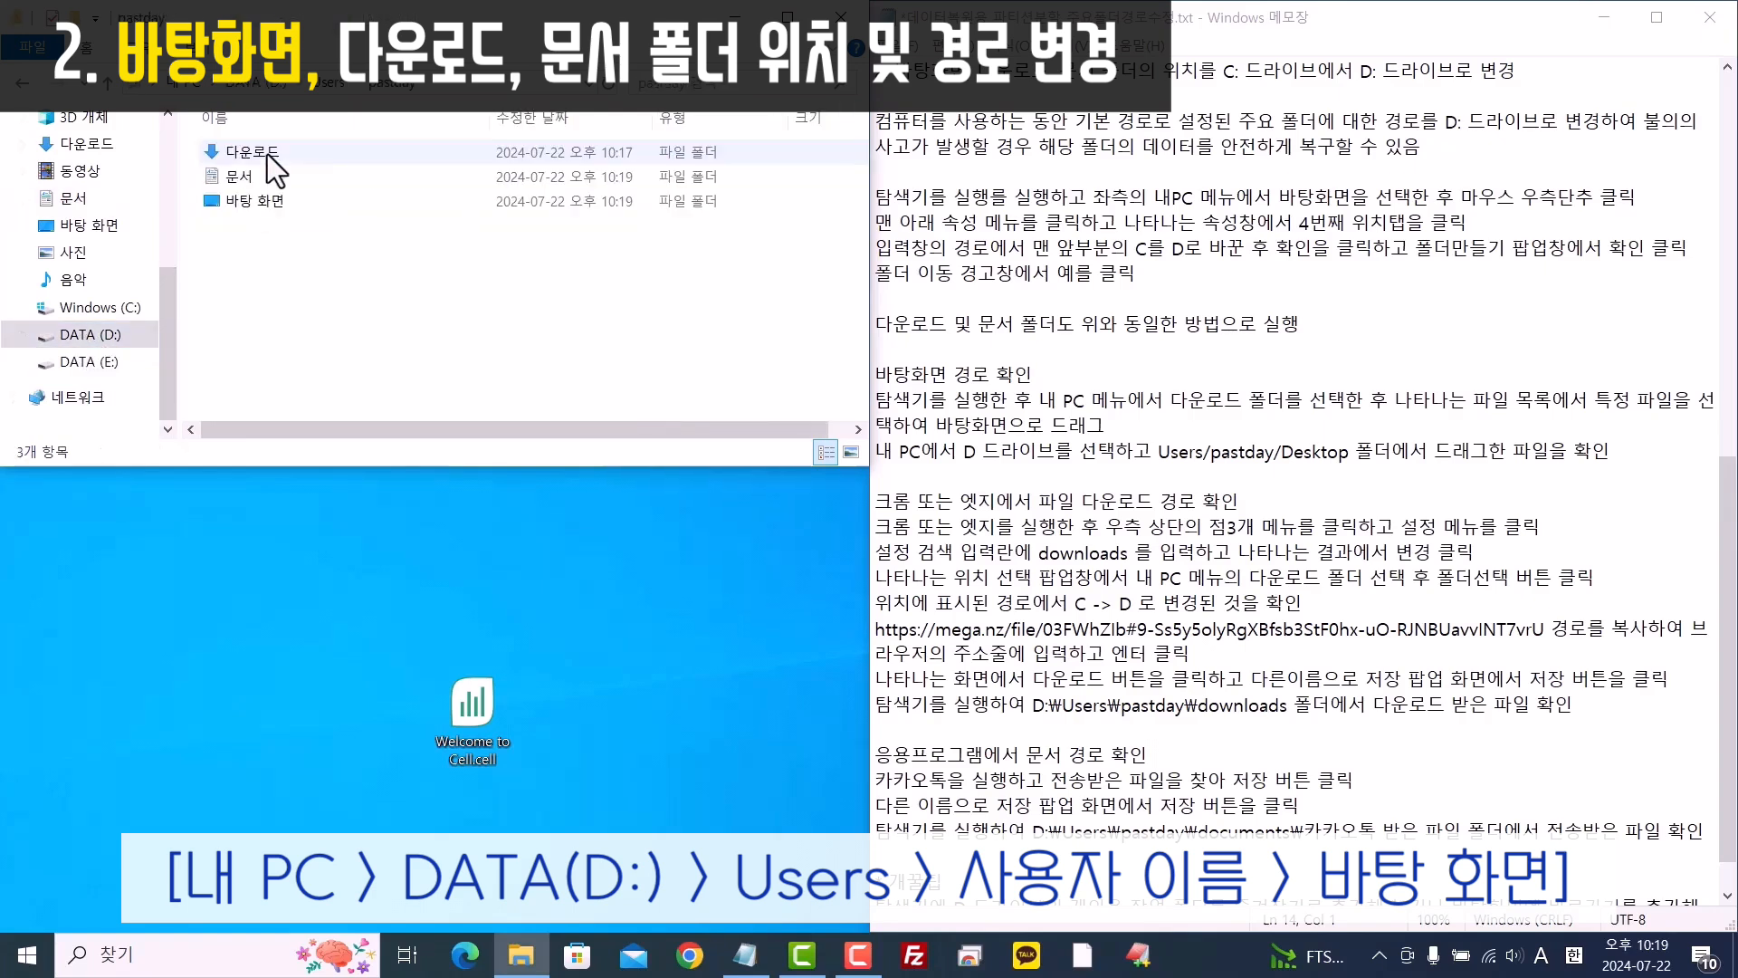
double_click(285, 201)
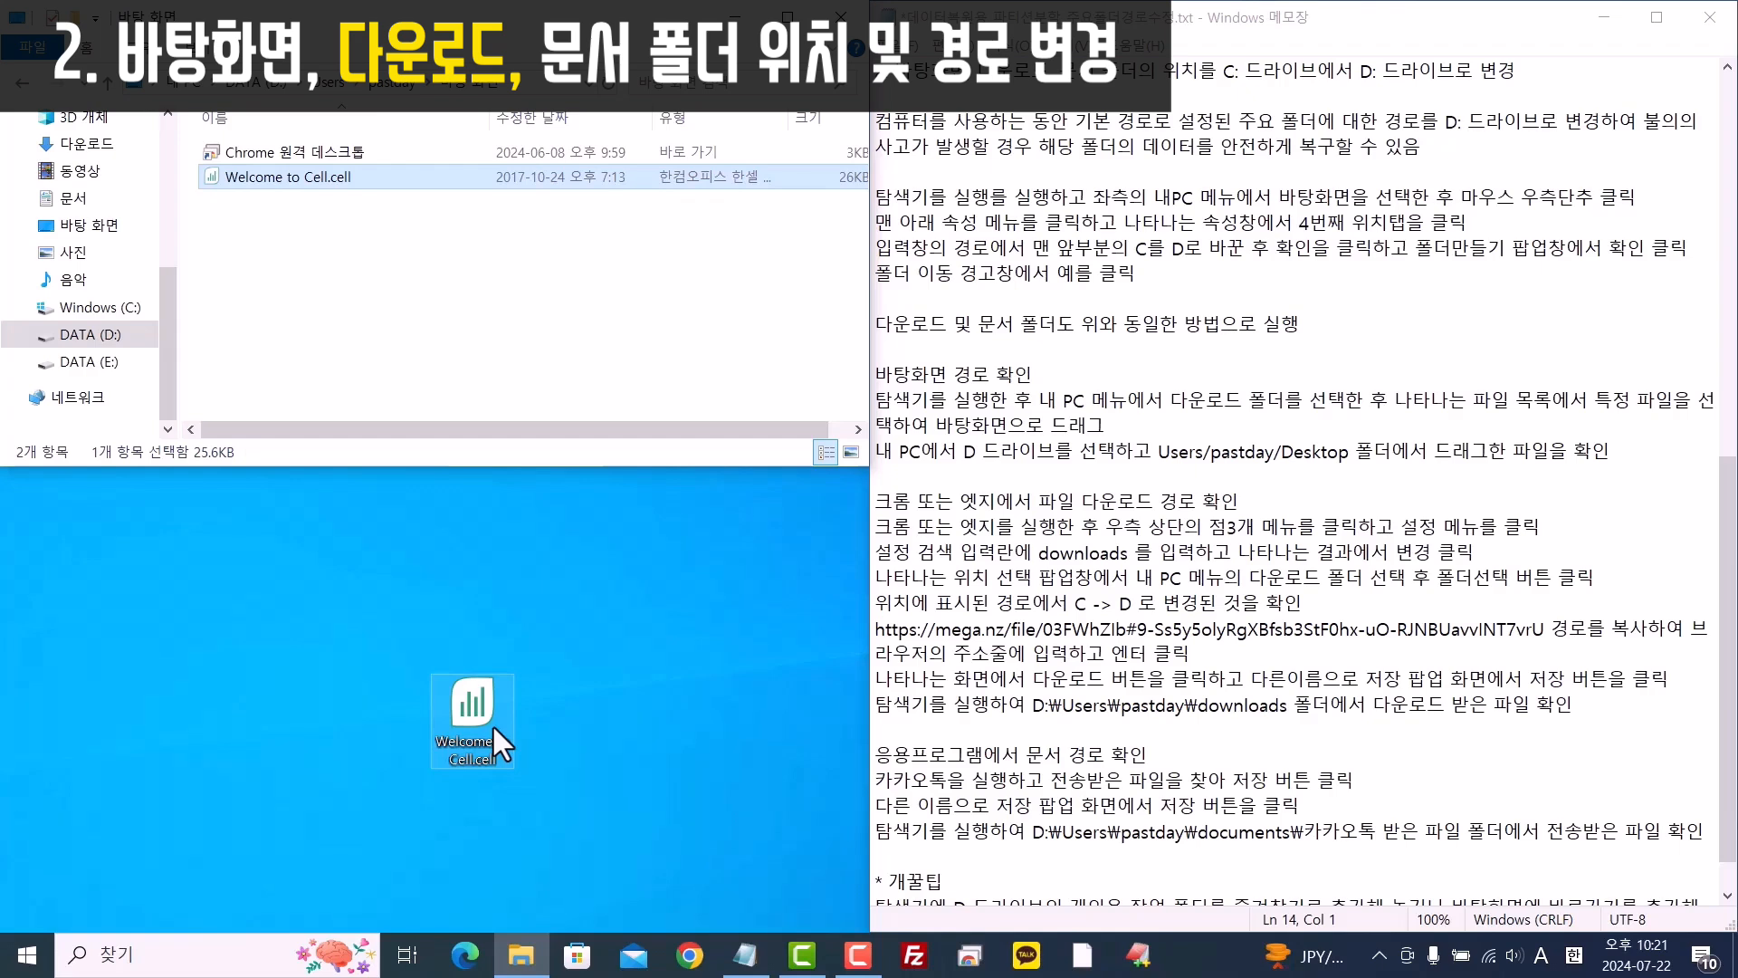
Switch to Chrome, open its settings and search them for "downlo"
left_click(689, 955)
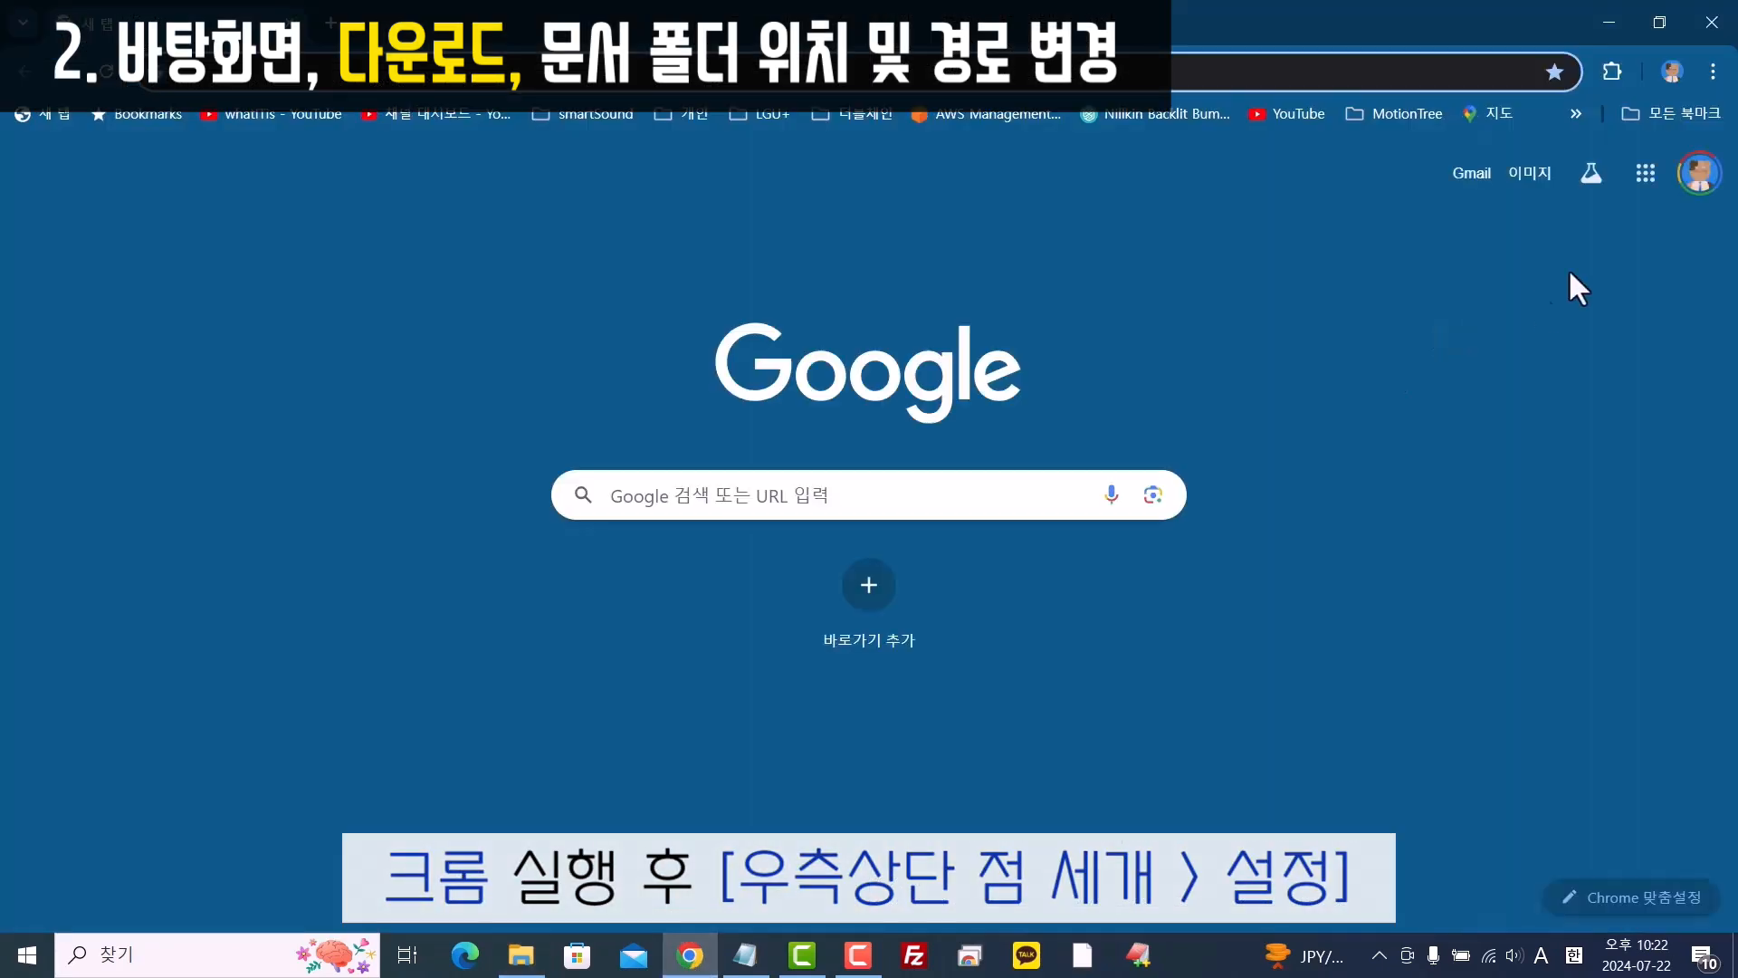
left_click(1714, 72)
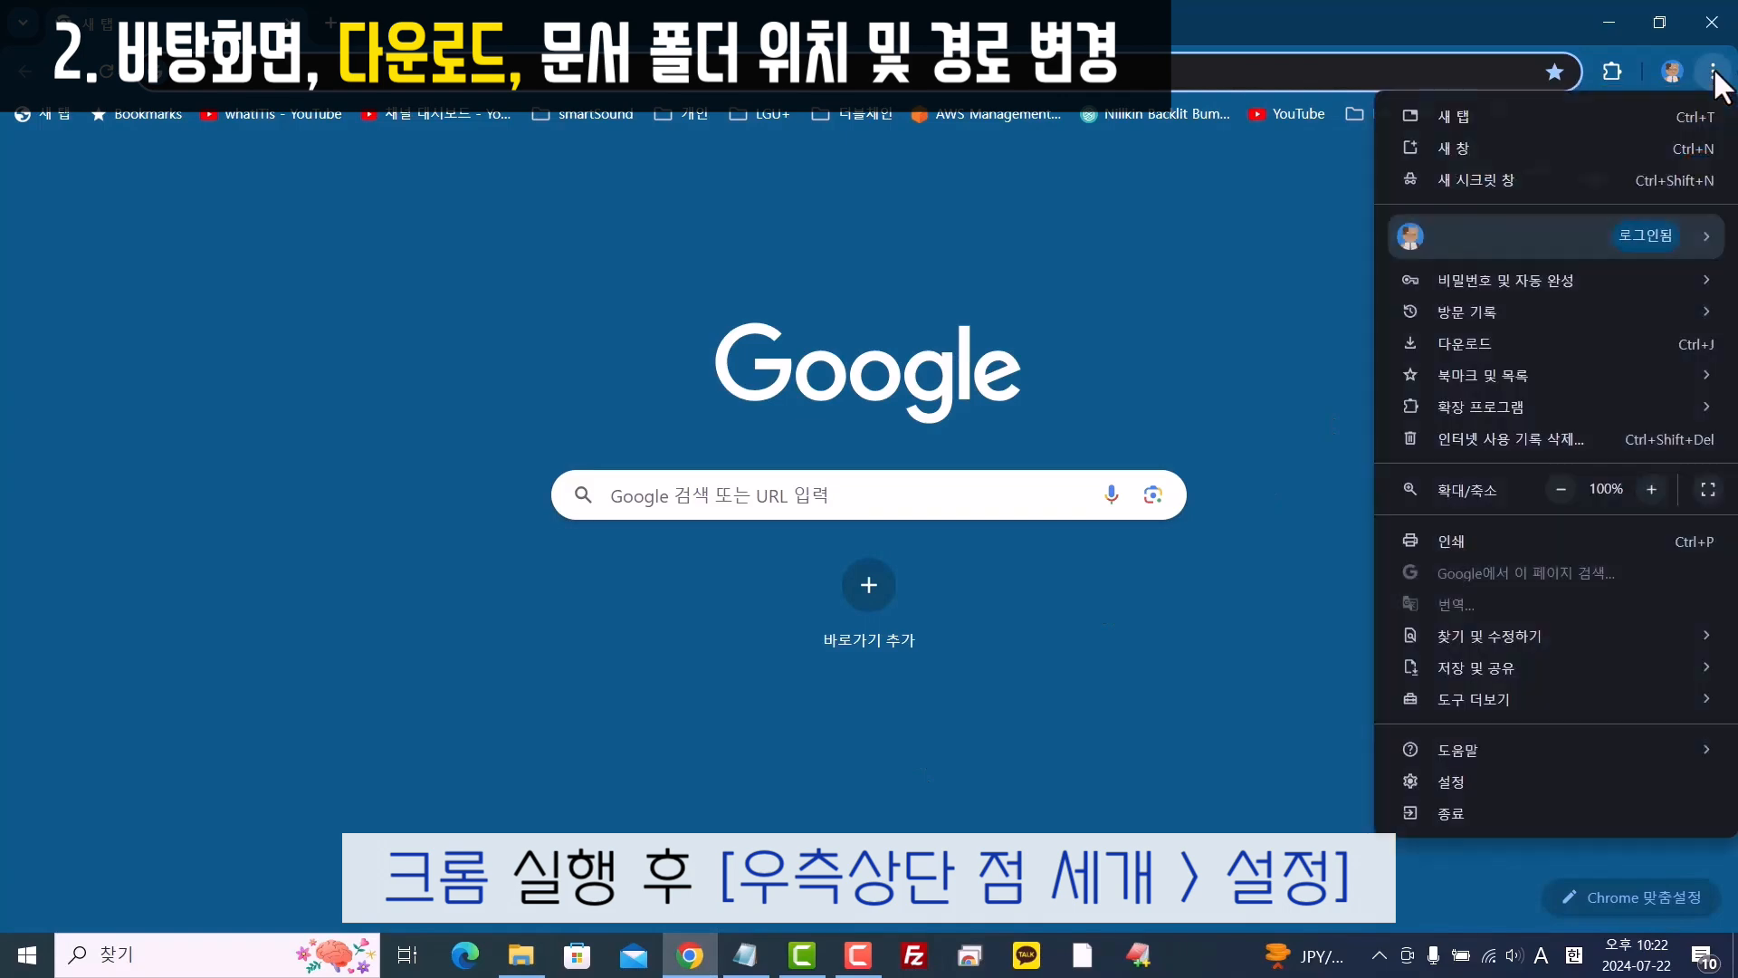
left_click(1518, 786)
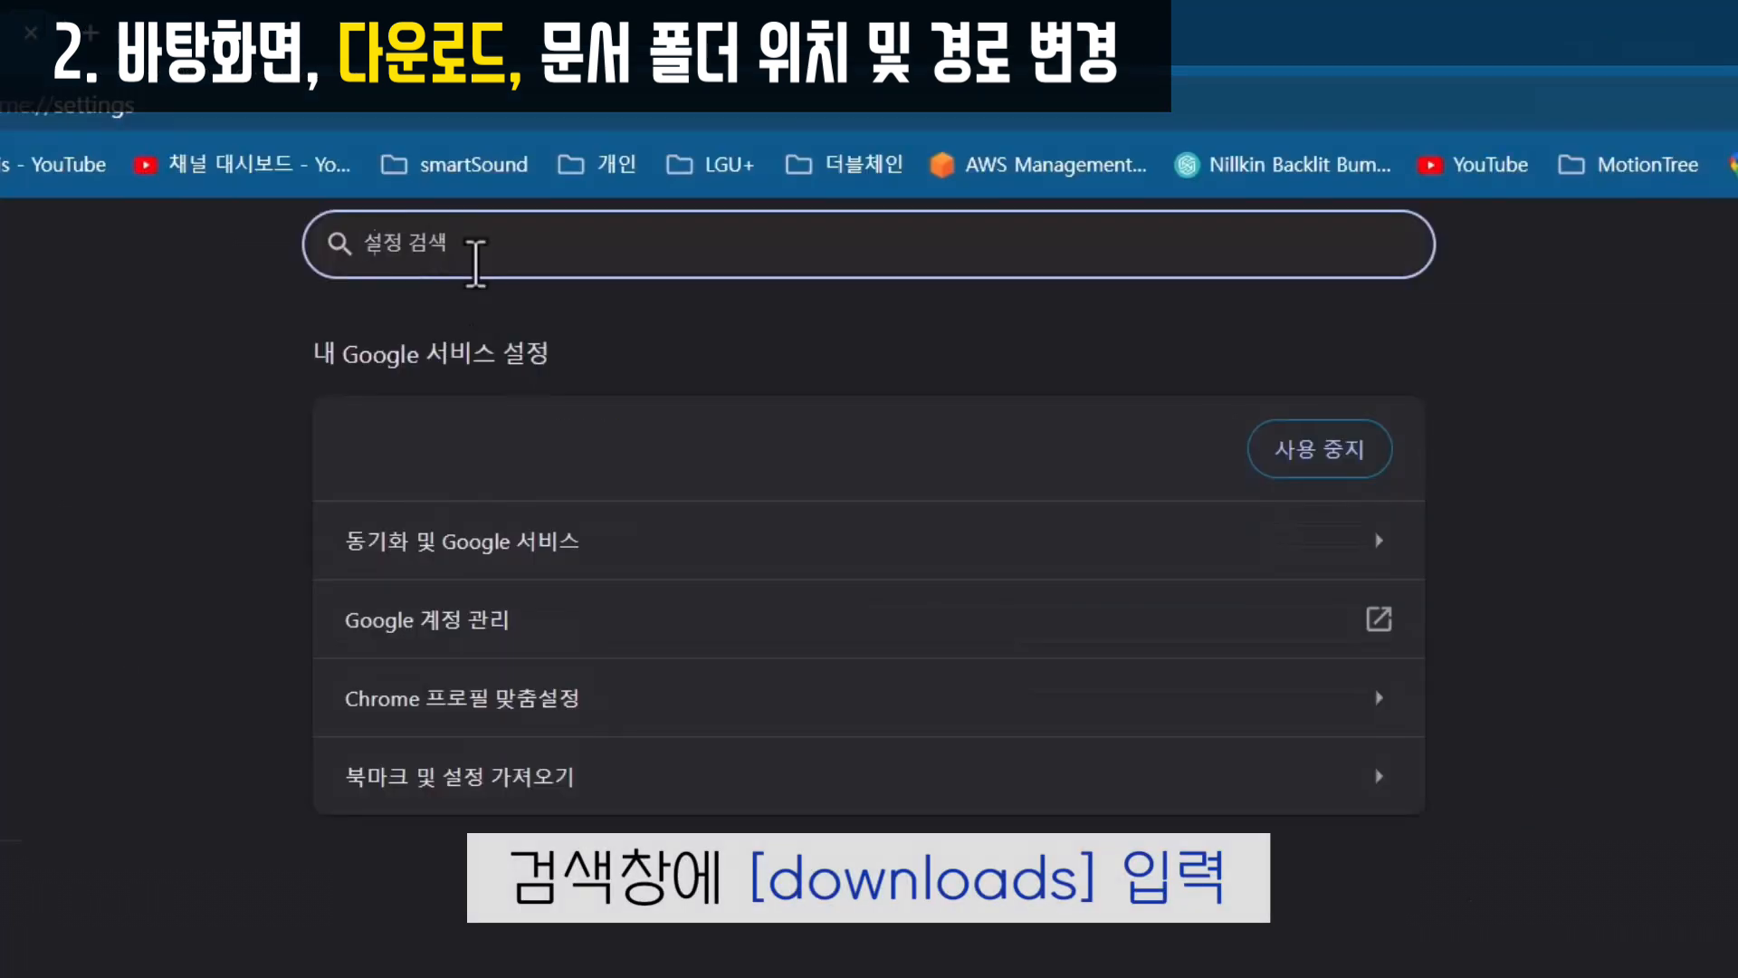
type("do")
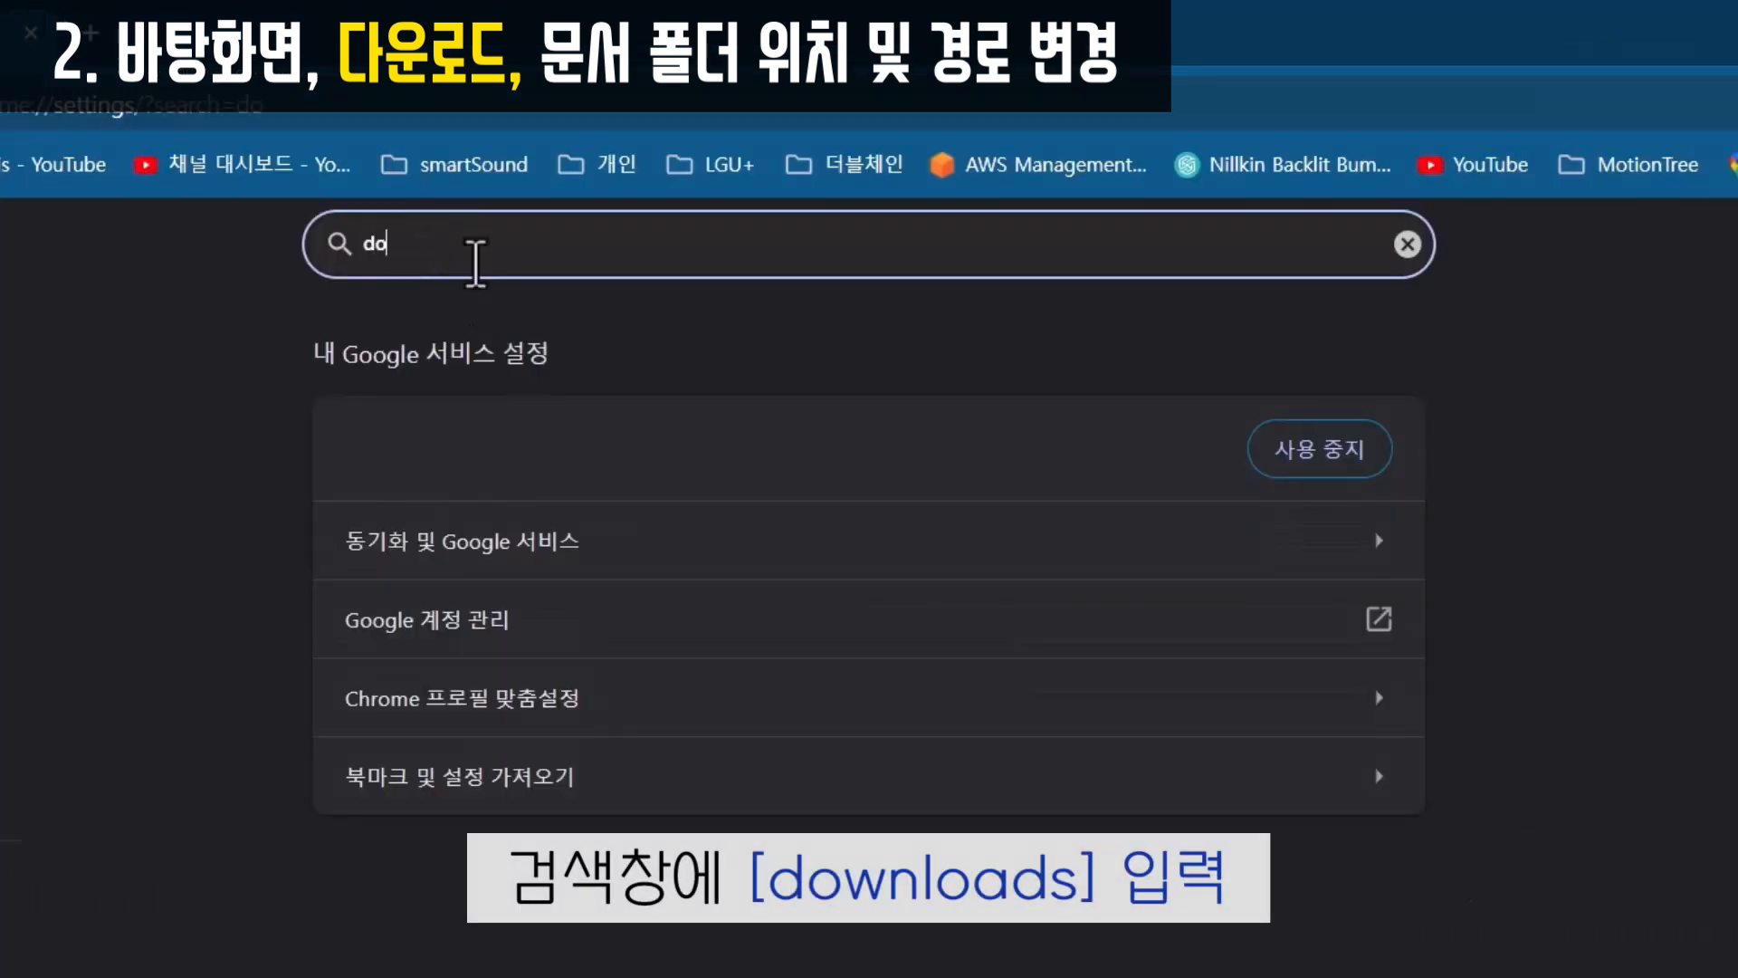
type("wnlo")
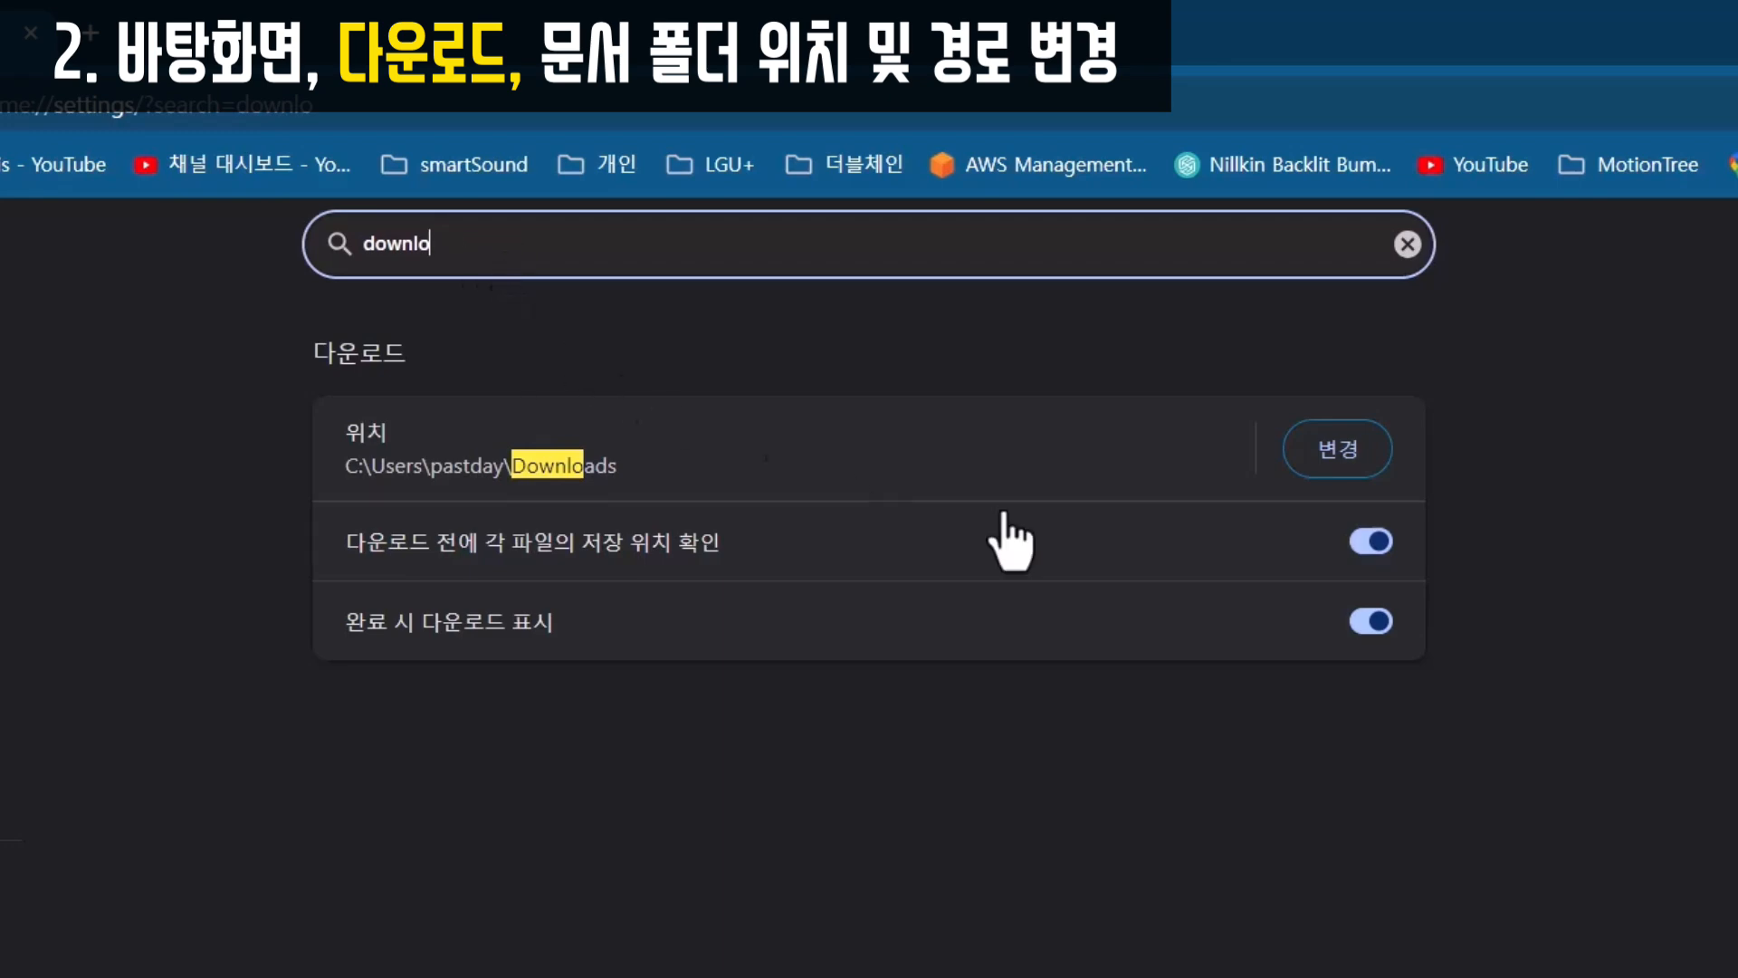
Change Chrome's download location to the Downloads folder inside the user's folder under Users on DATA (D:)
left_click(1344, 463)
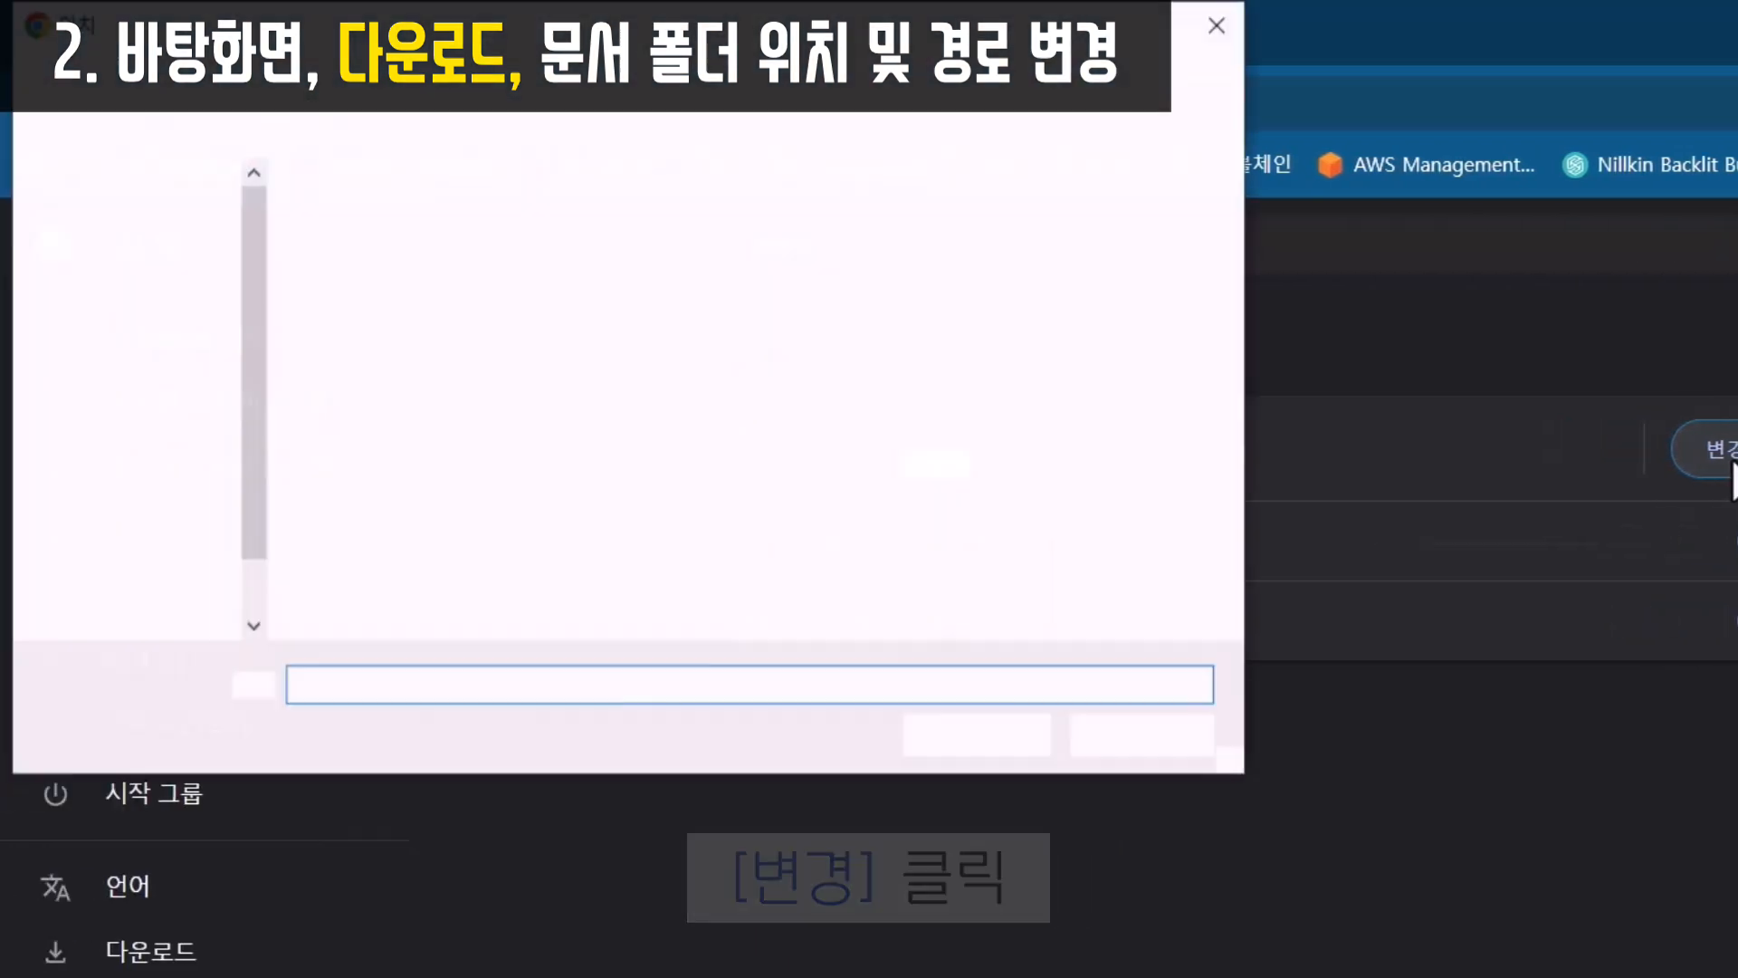
scroll(268, 612, "down", 5)
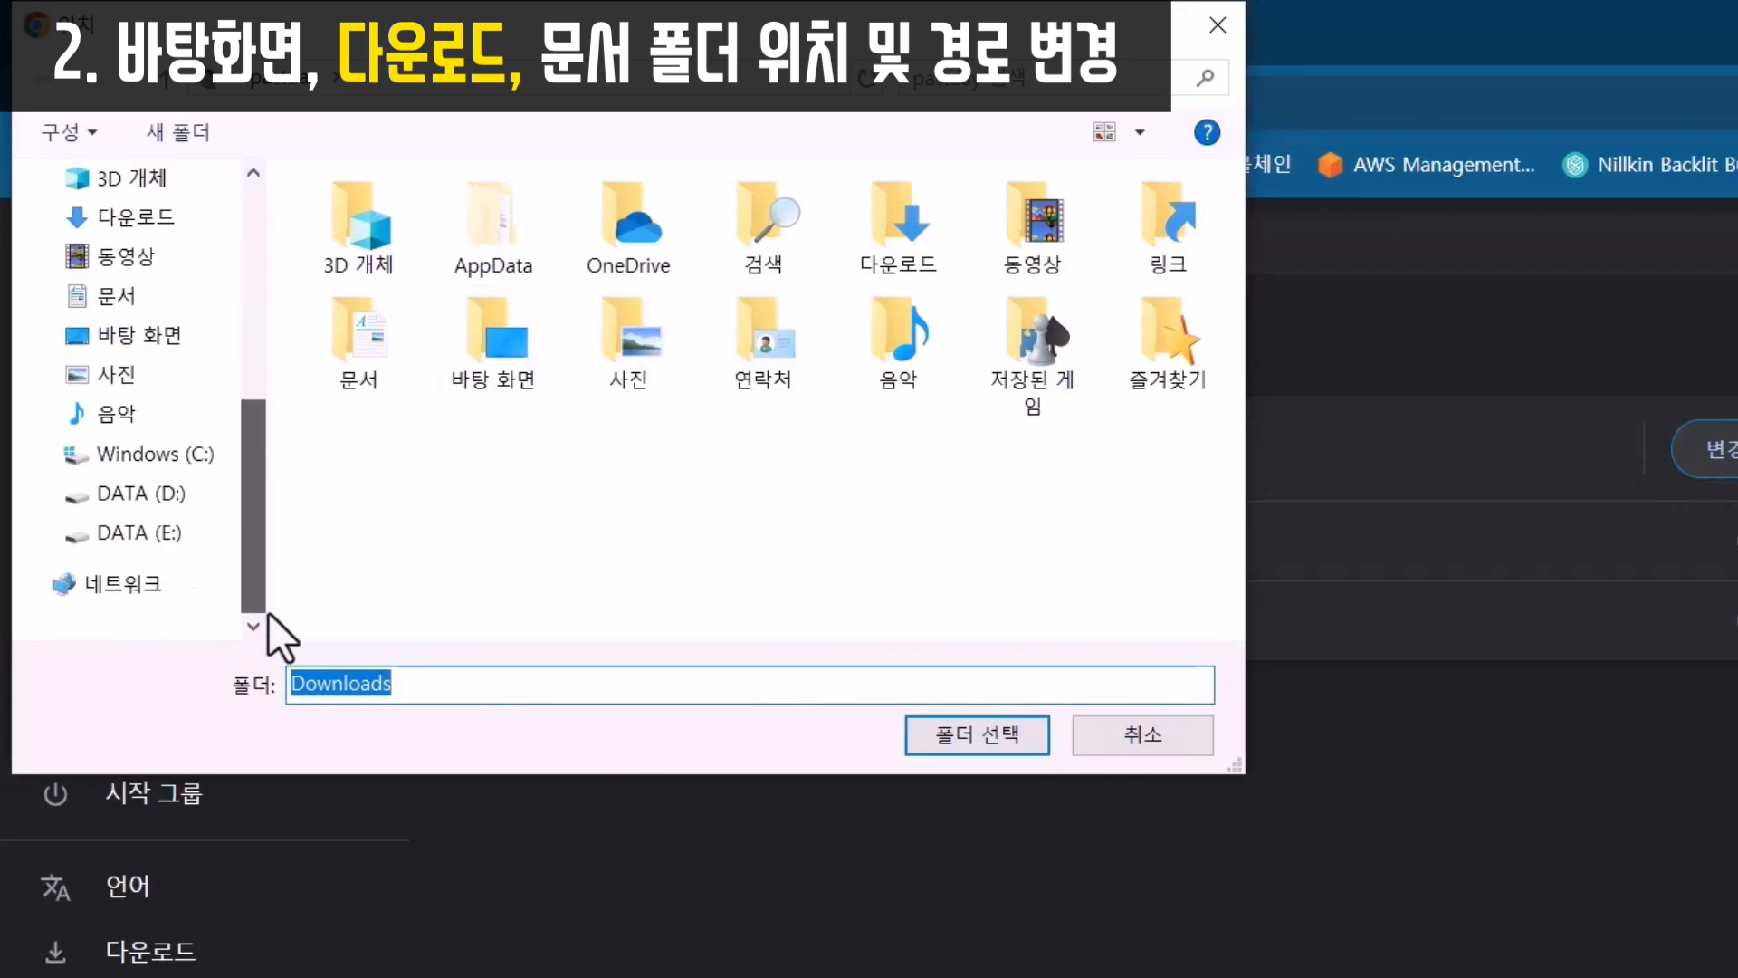
left_click(169, 504)
double_click(373, 237)
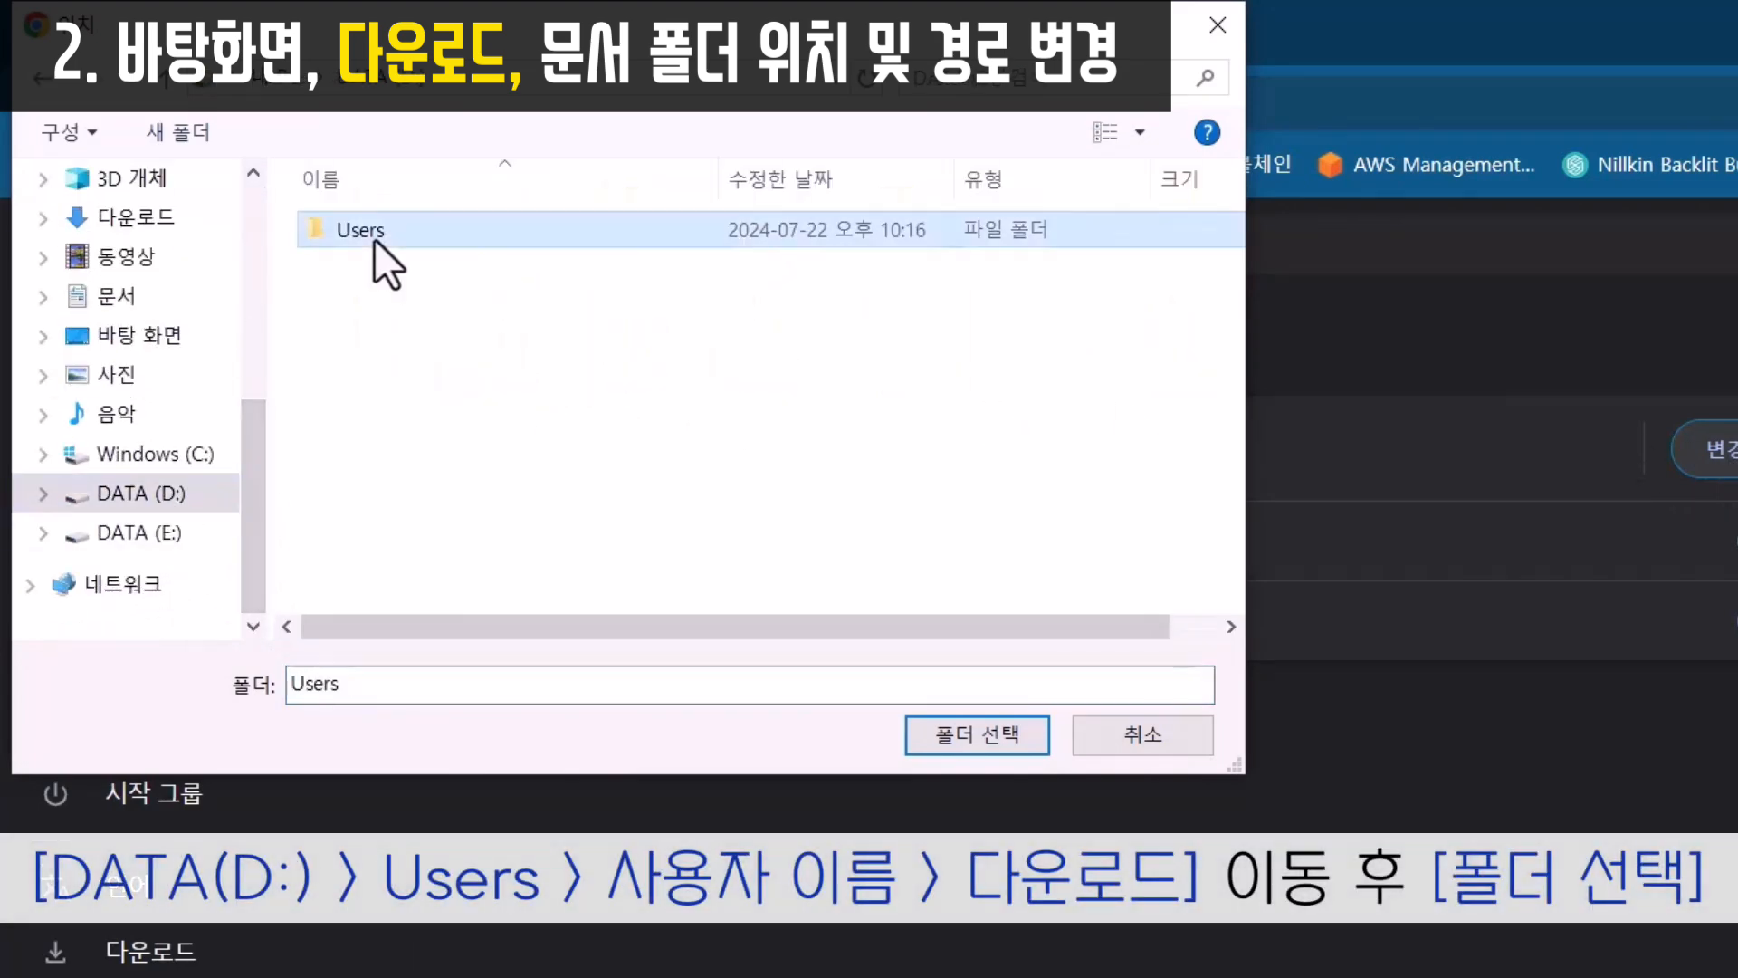
left_click(378, 232)
double_click(377, 232)
left_click(400, 225)
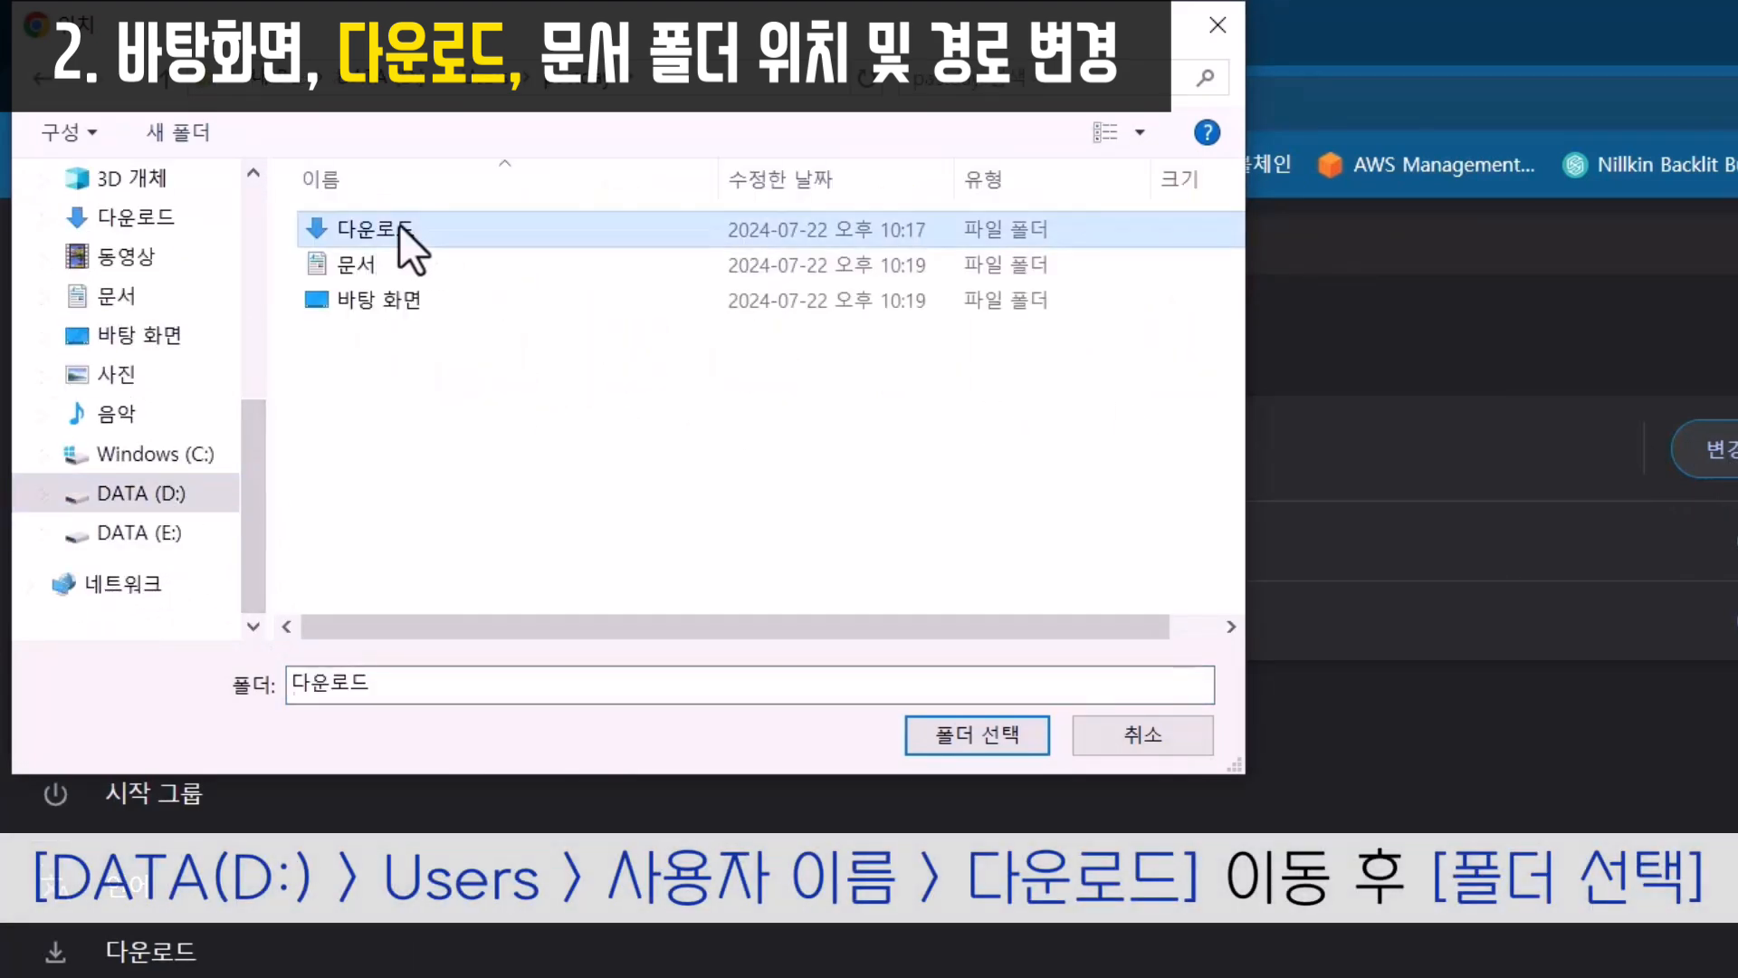
double_click(399, 224)
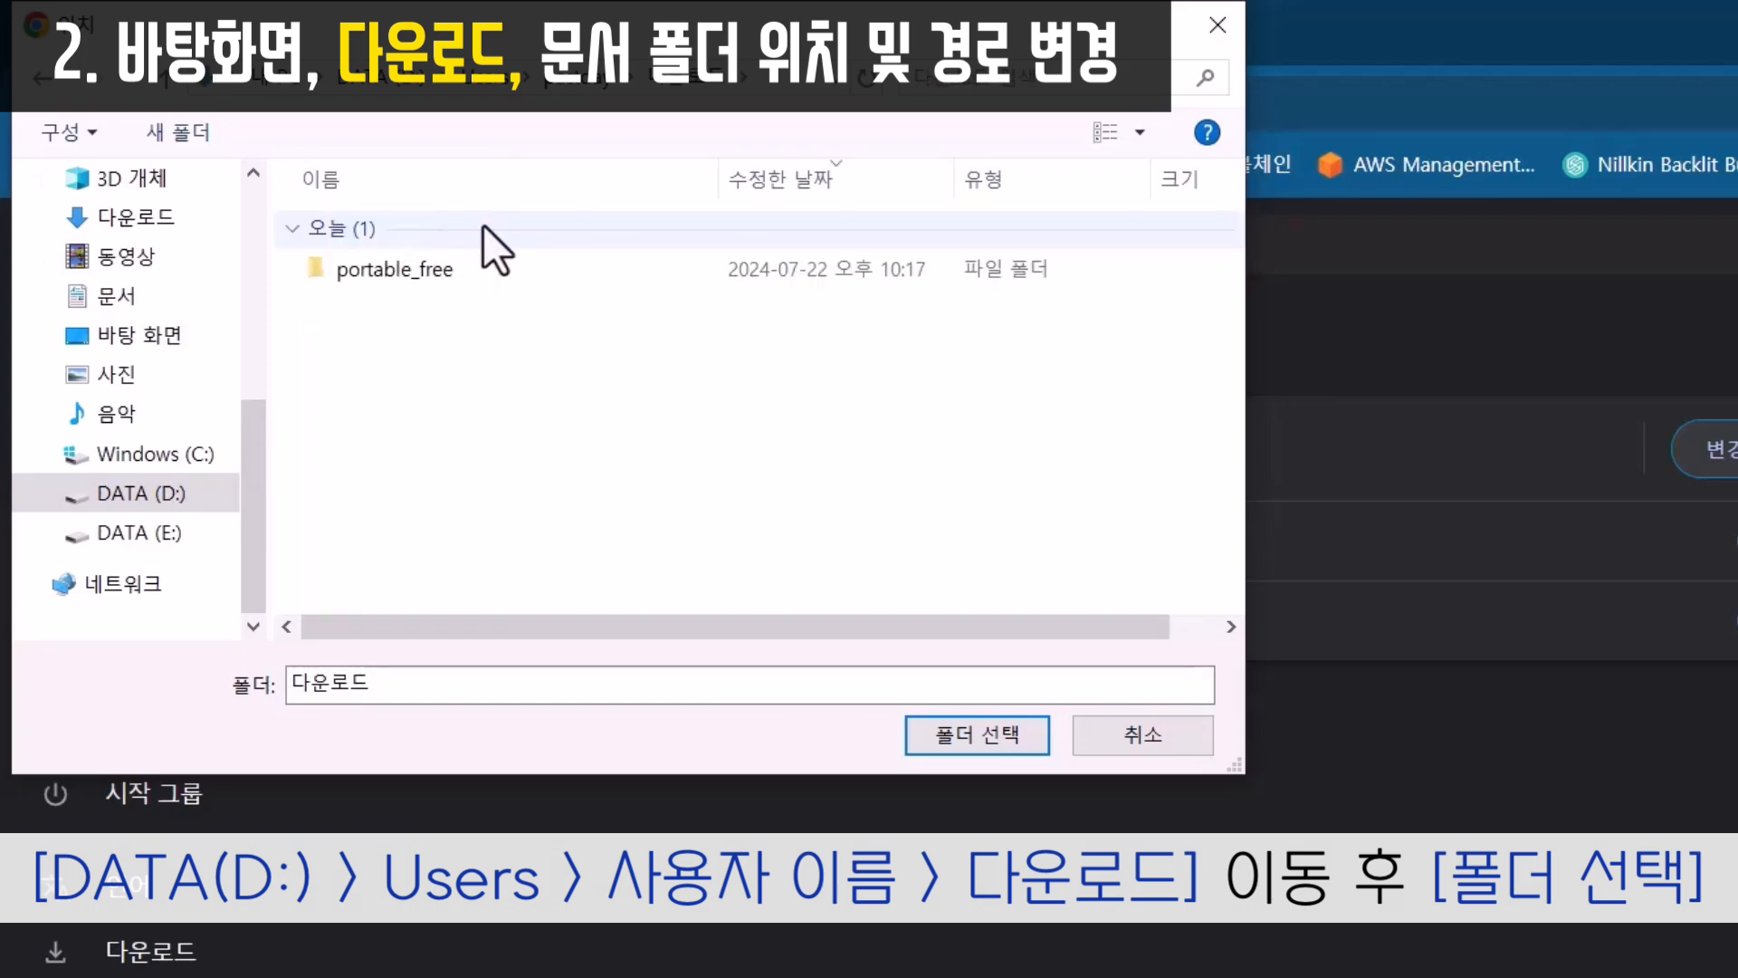
left_click(974, 737)
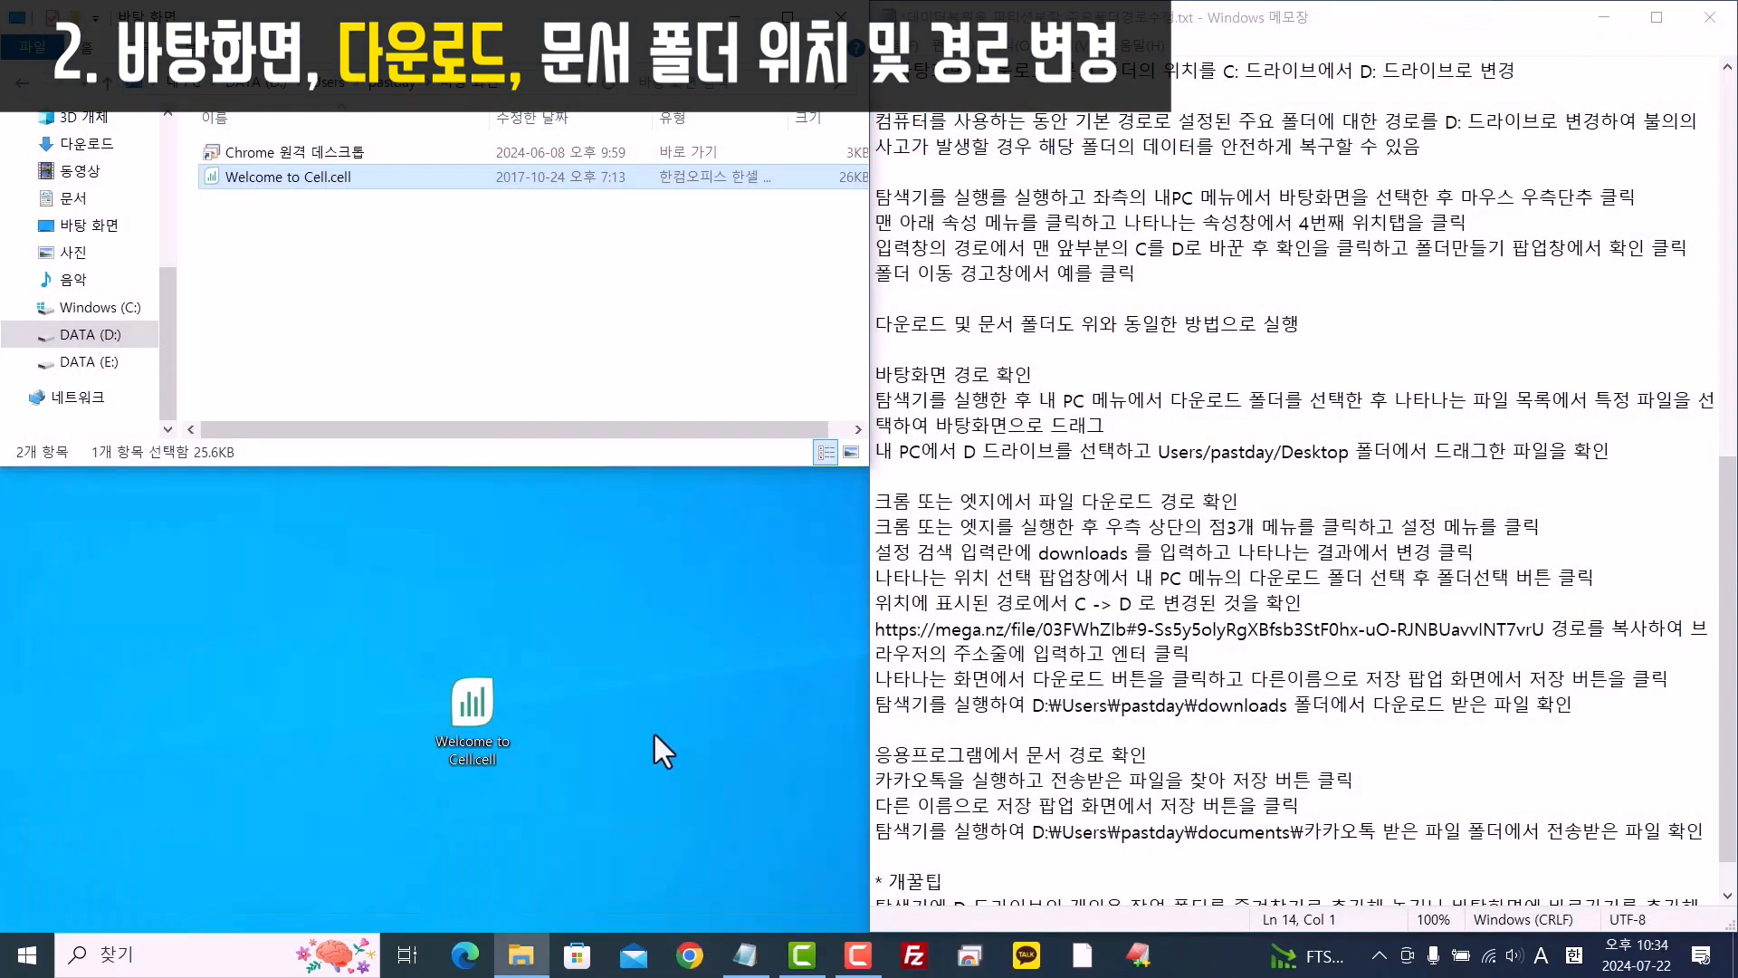
Switch to Microsoft Edge, open its settings and search them for "downlo"
left_click(466, 956)
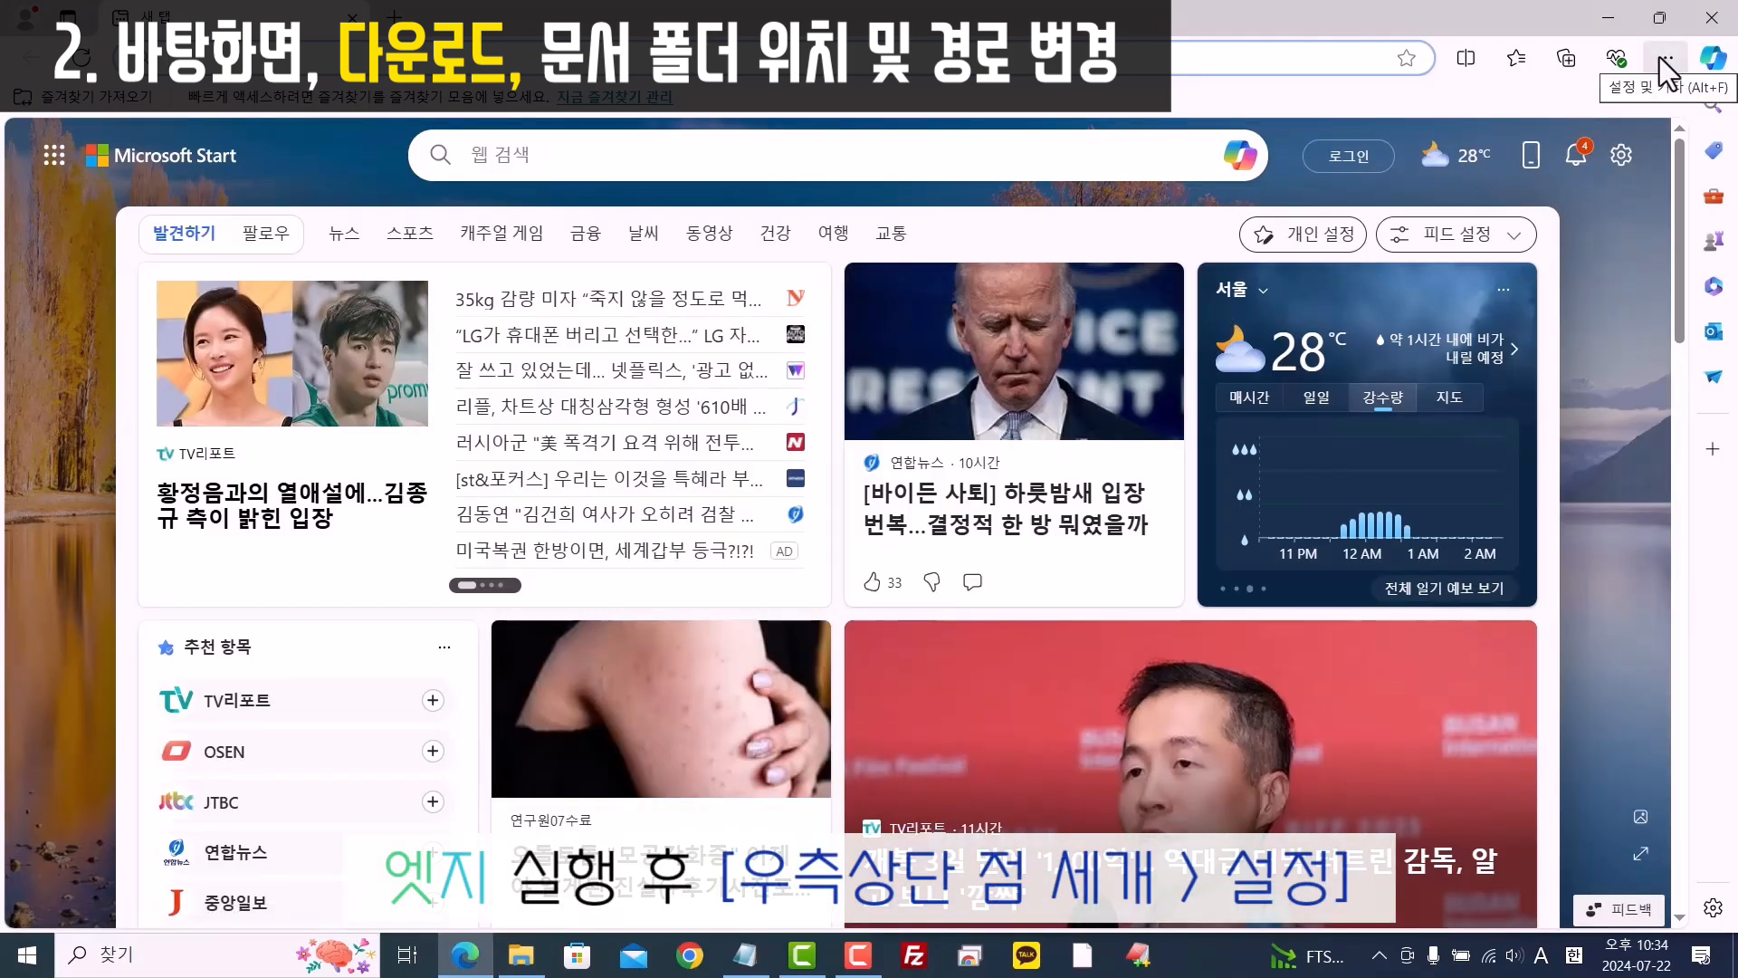
left_click(1666, 60)
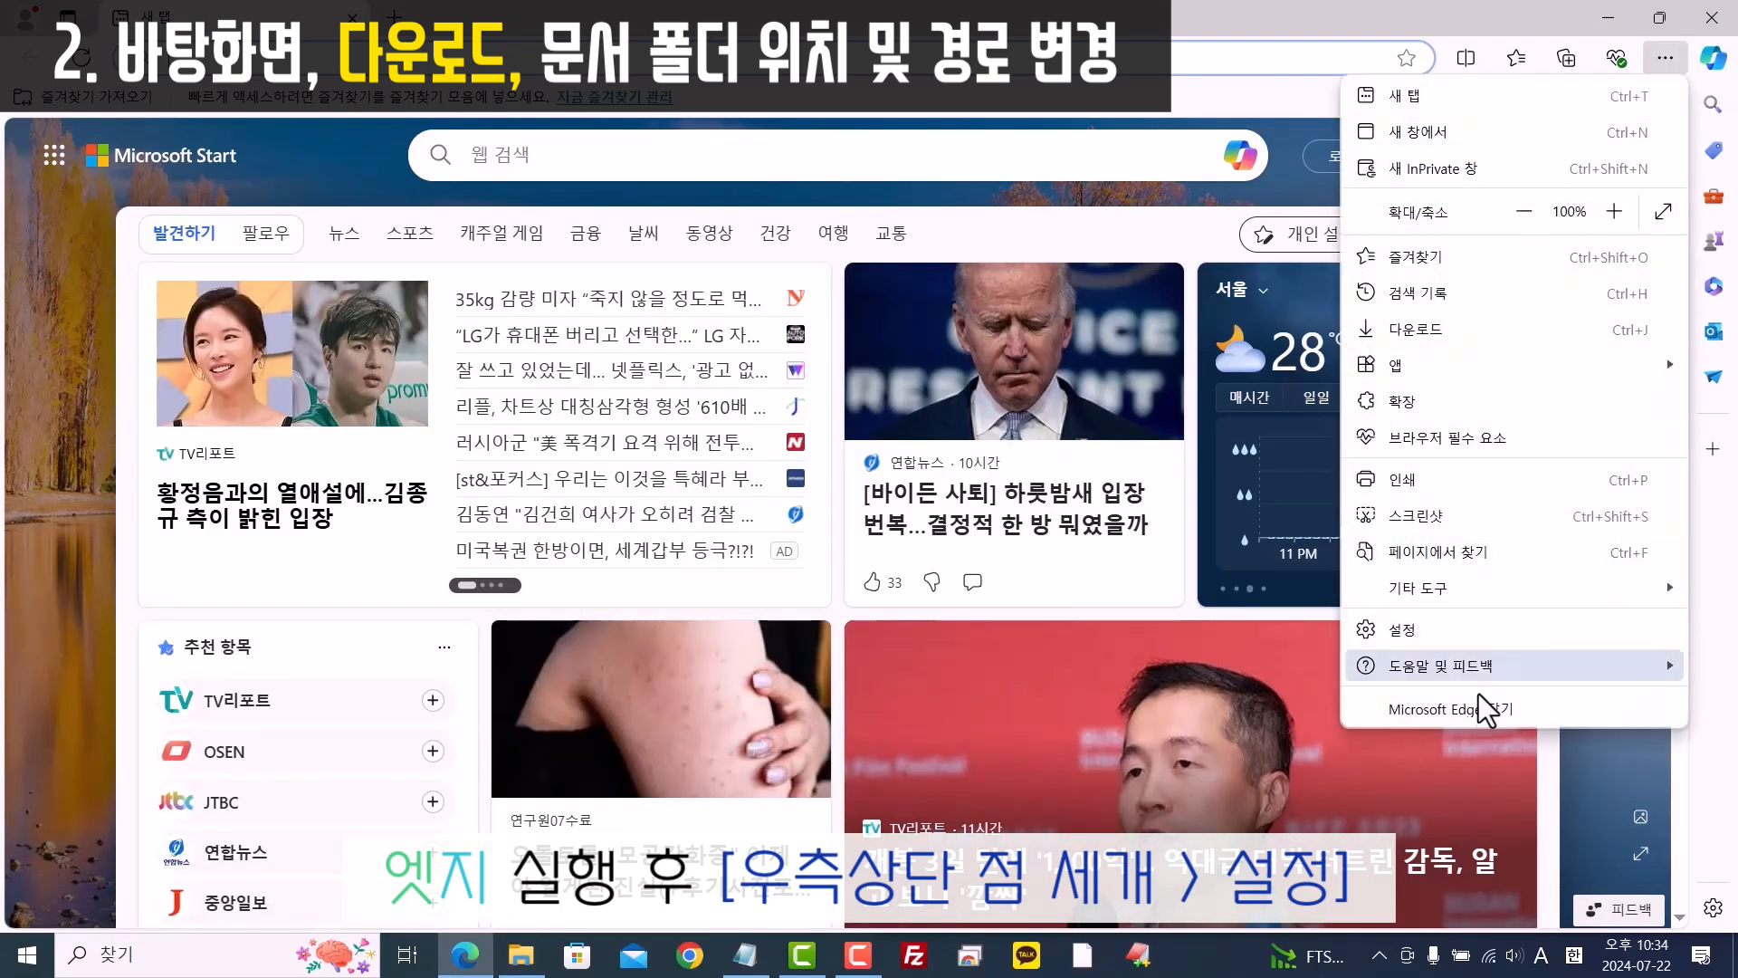
left_click(1476, 631)
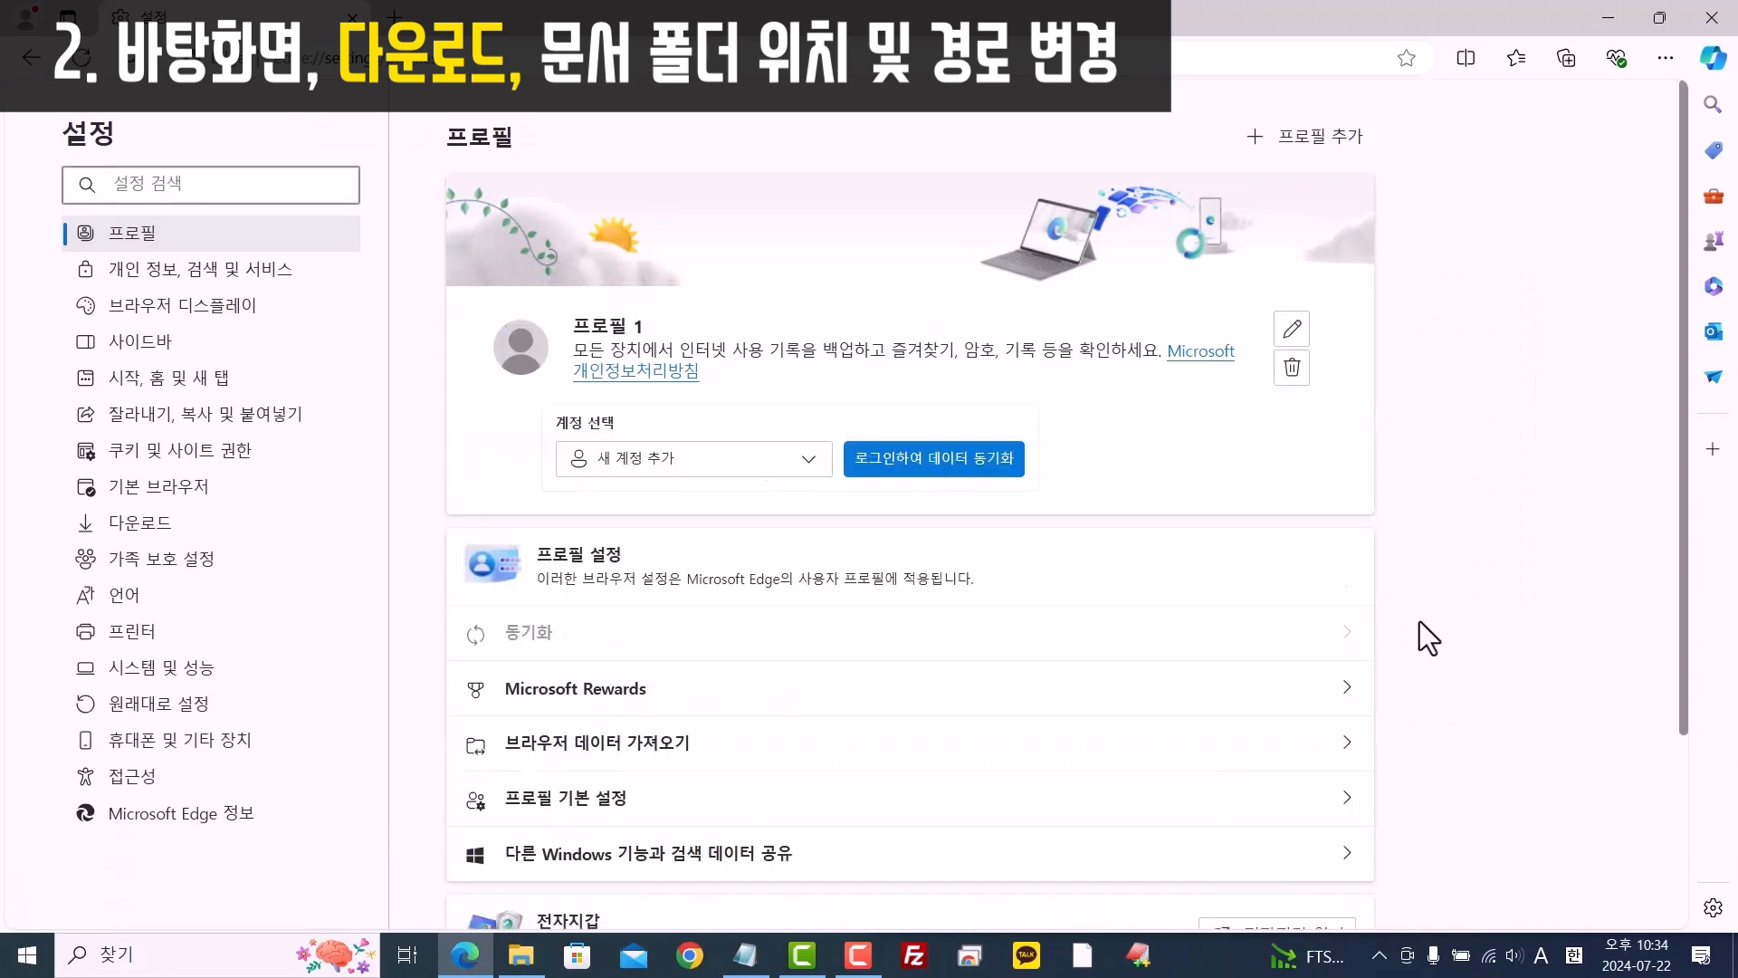
left_click(172, 180)
type("d")
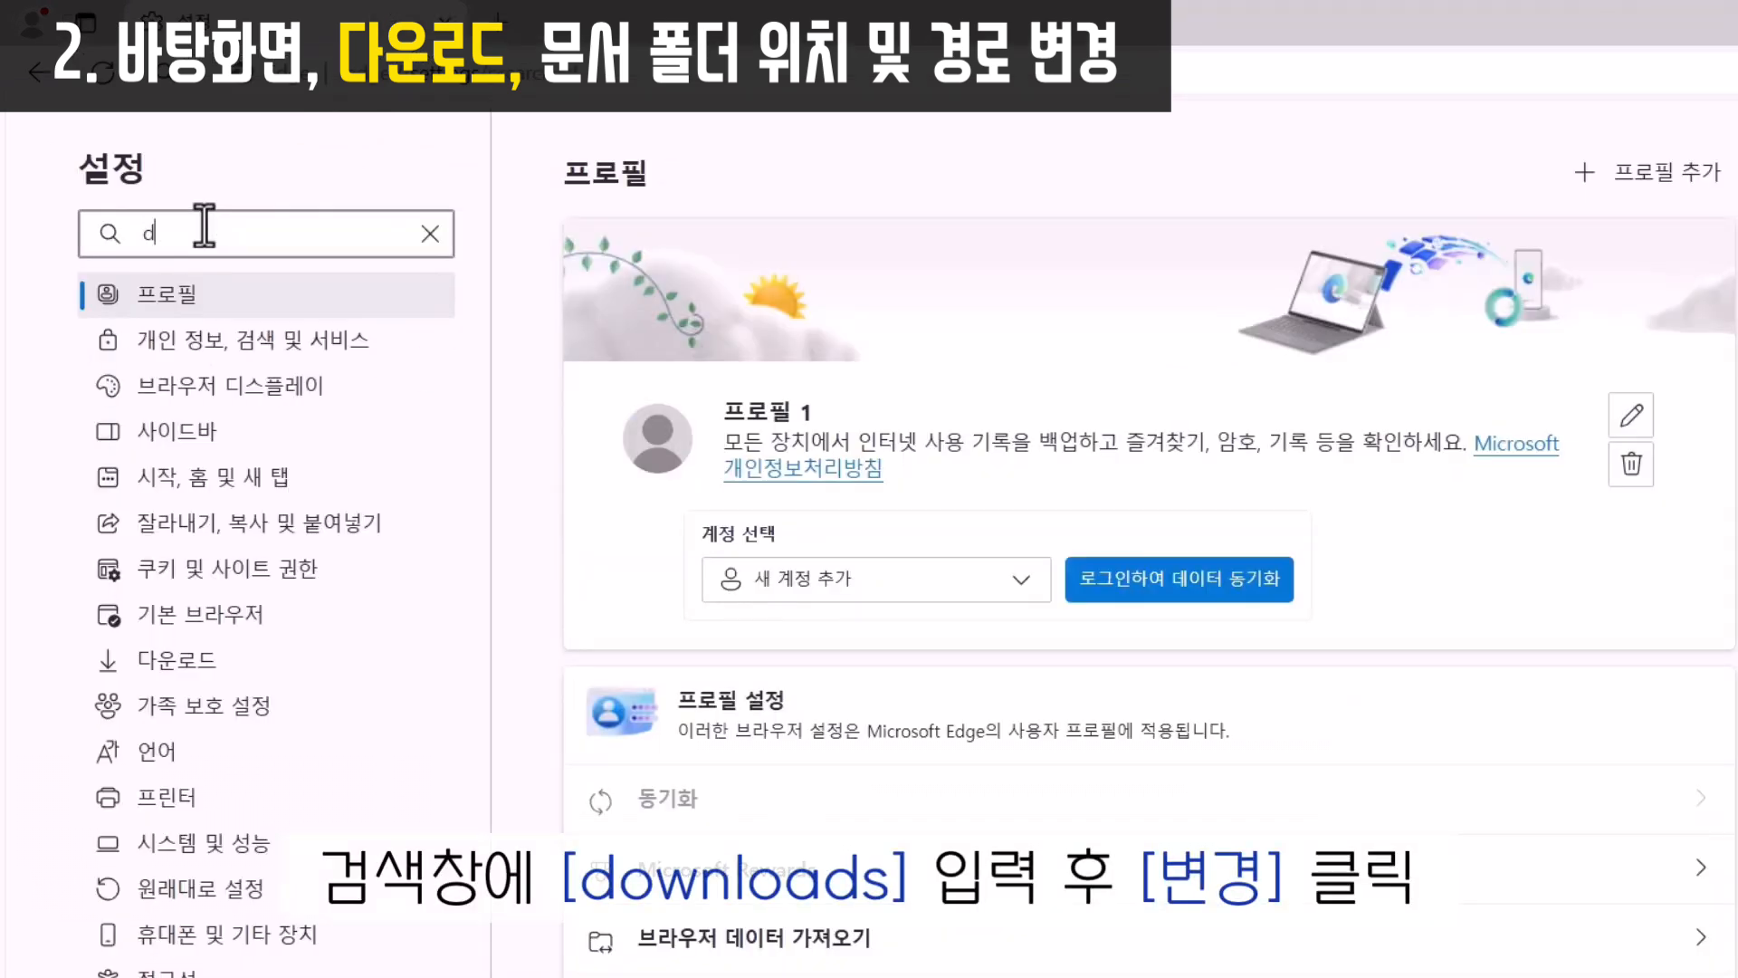
type("ownlo")
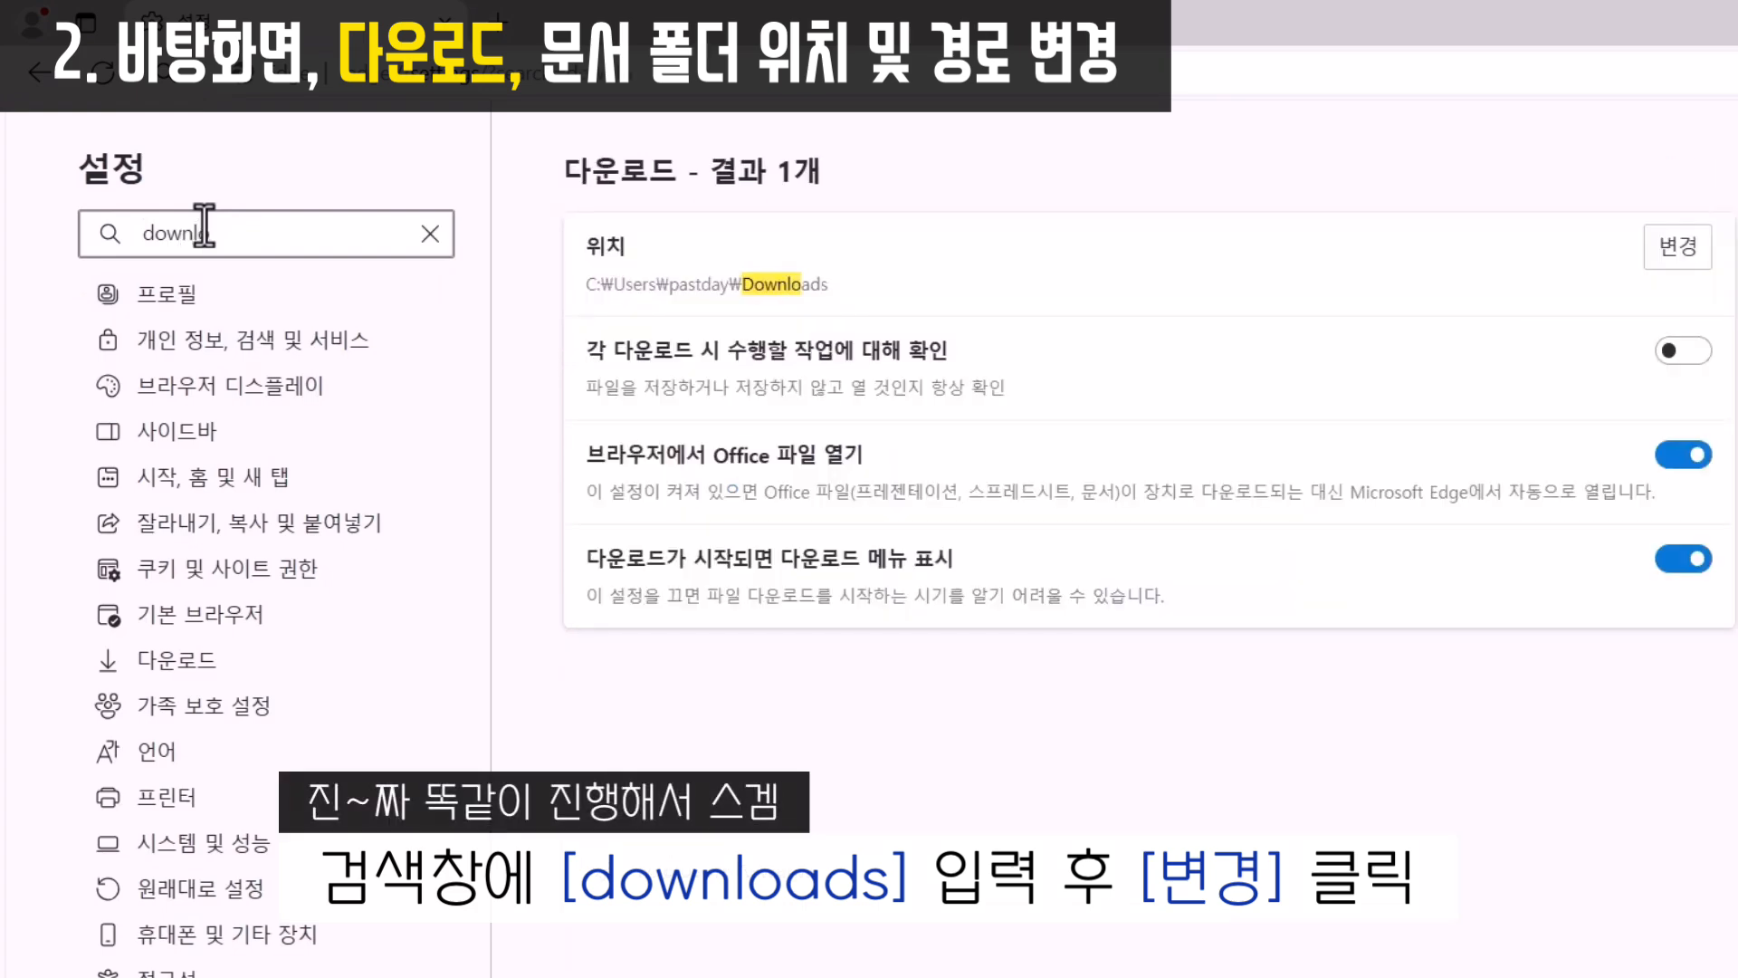
Change Edge's download location to the Downloads folder inside the user's folder under Users on DATA (D:)
left_click(1679, 248)
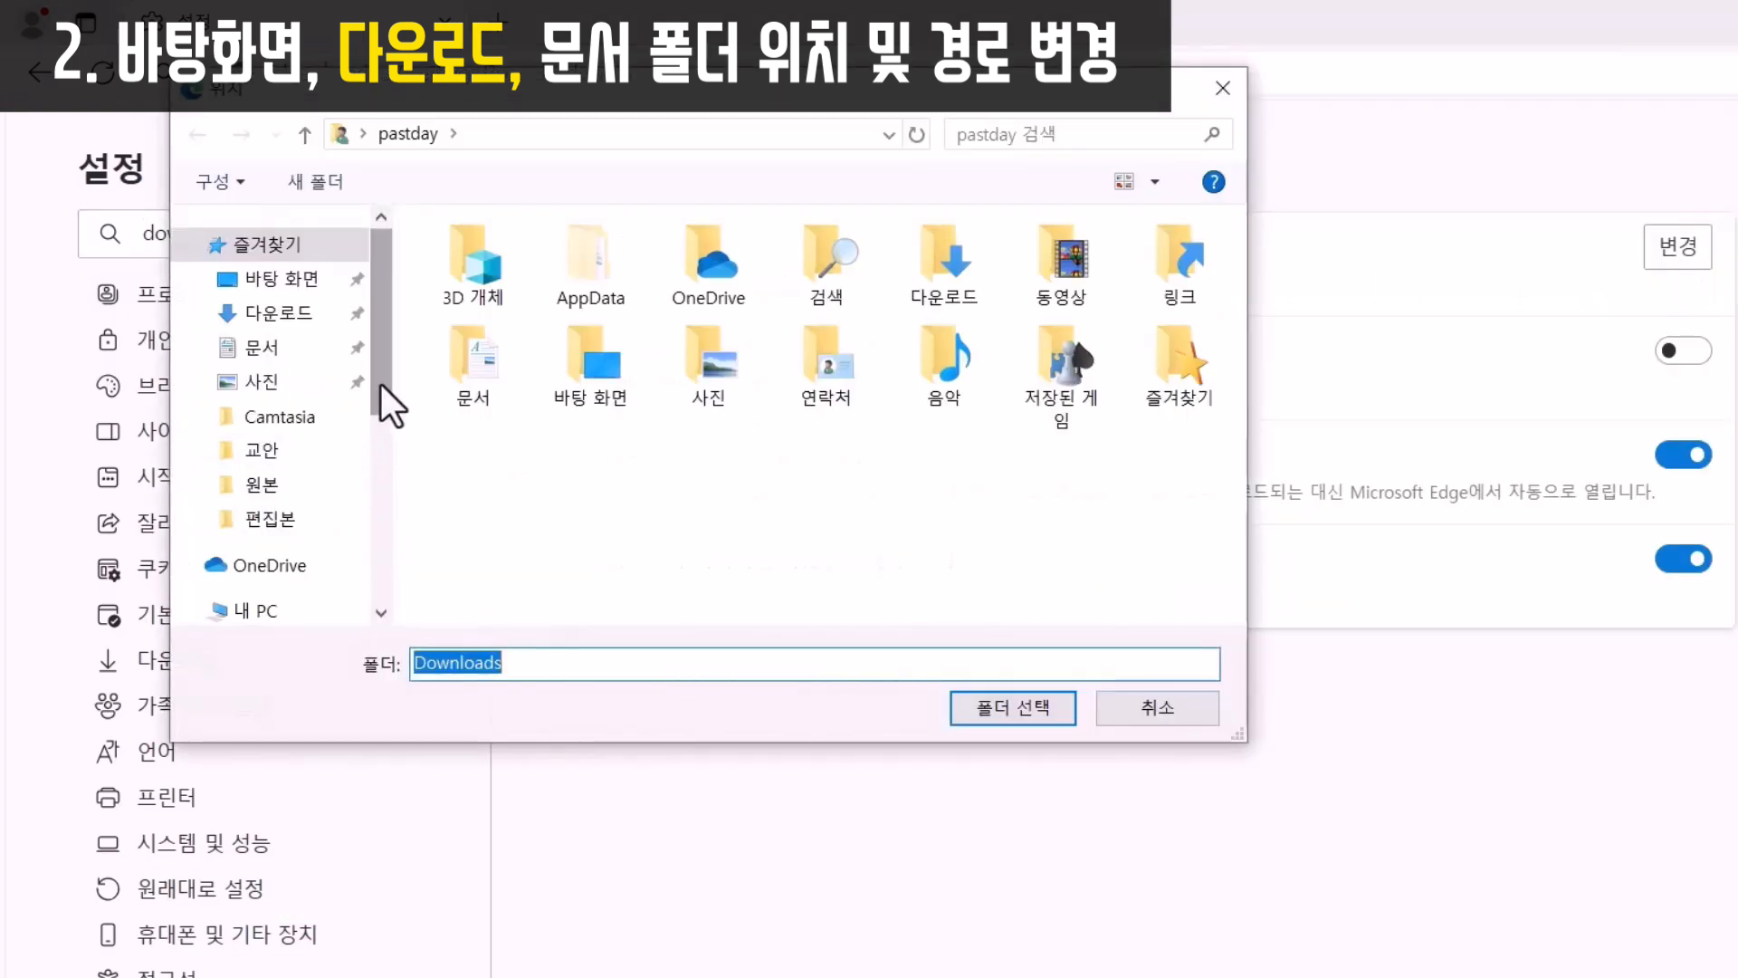
left_click_drag(382, 384, 375, 604)
left_click(336, 500)
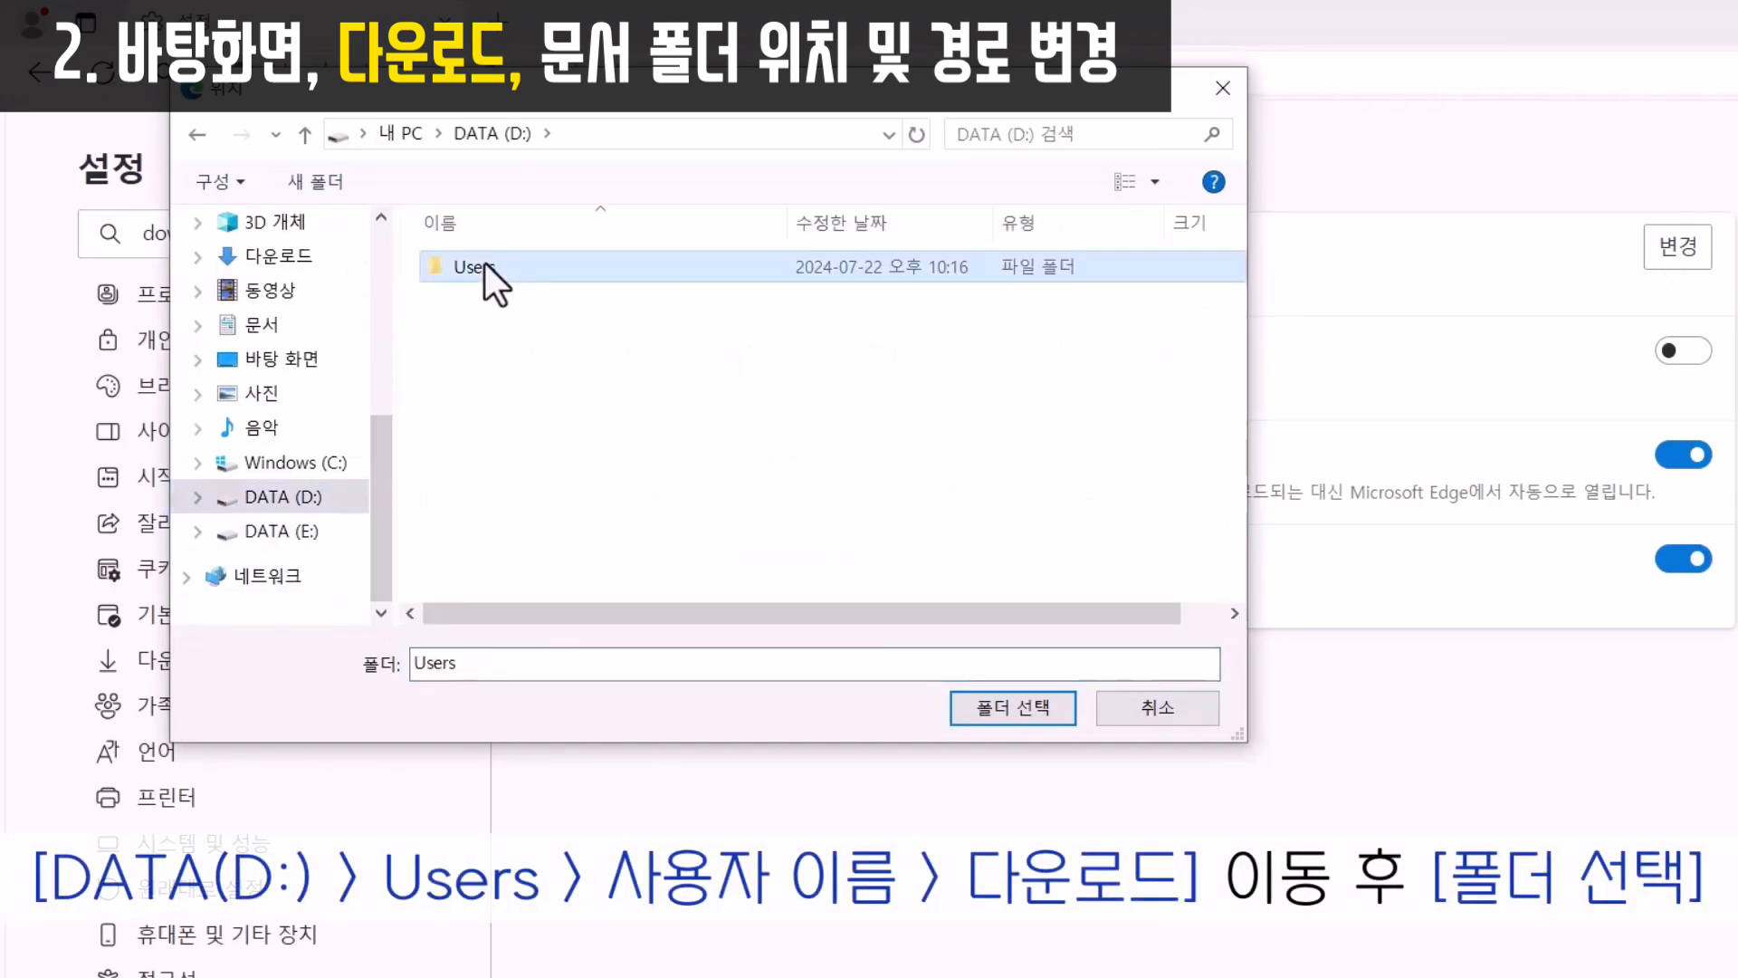
double_click(485, 263)
double_click(523, 274)
left_click(505, 268)
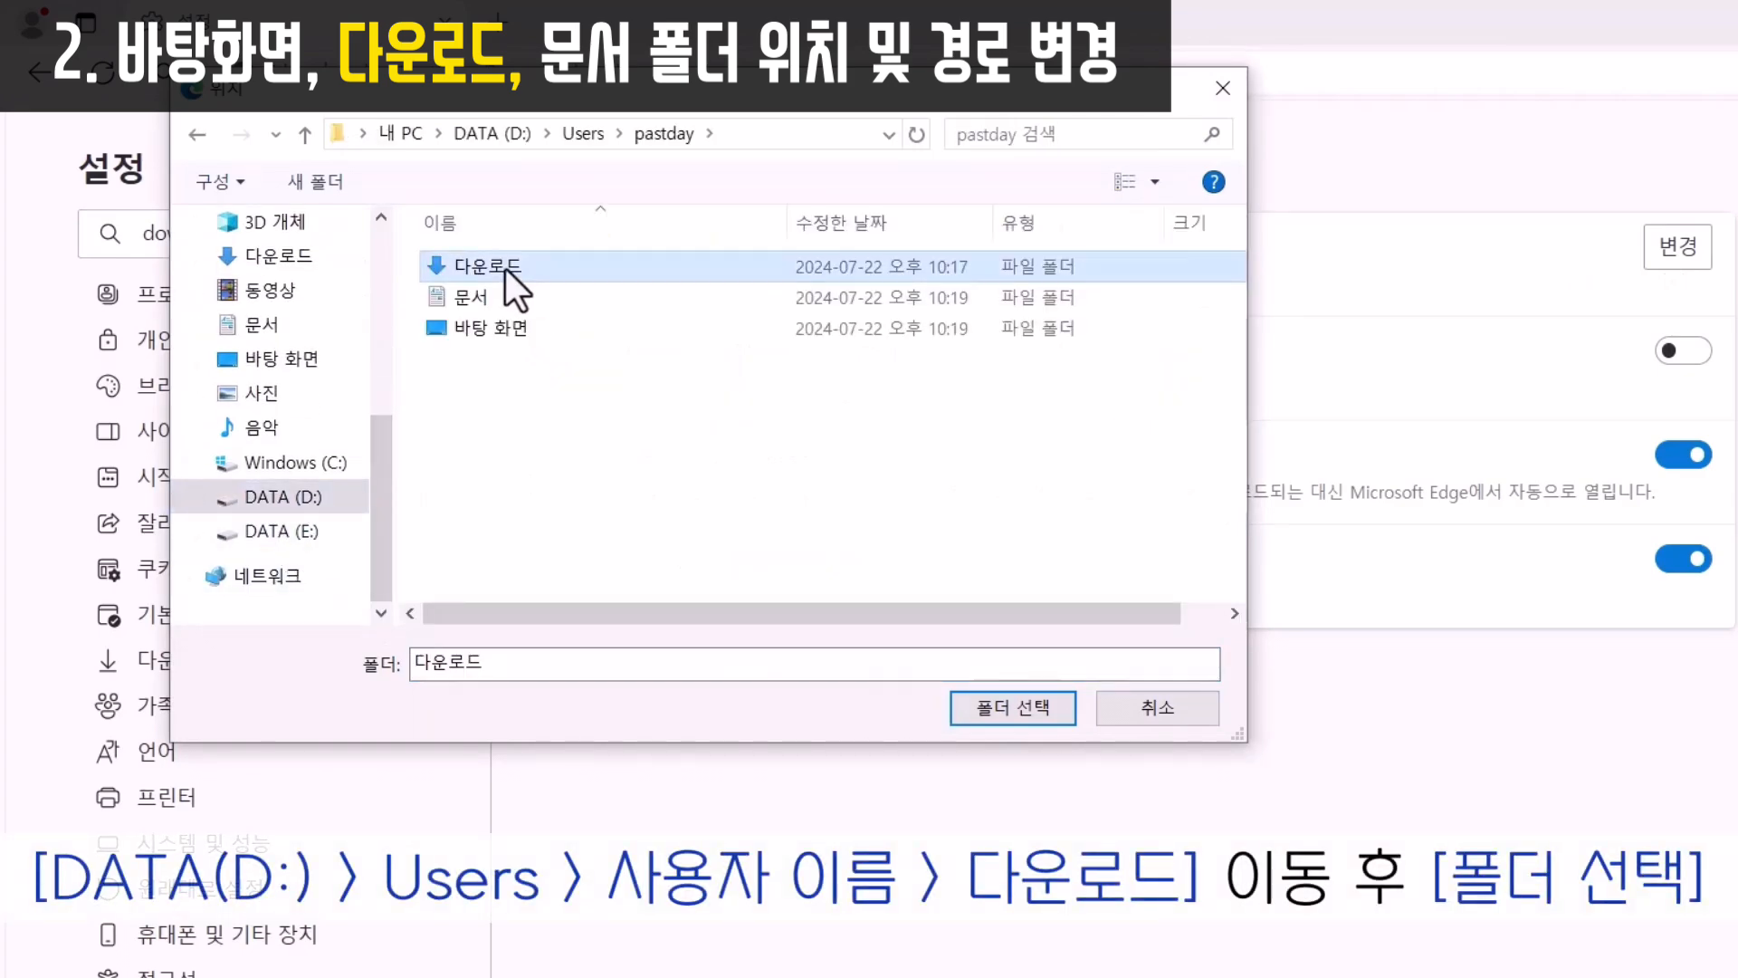
left_click(1013, 711)
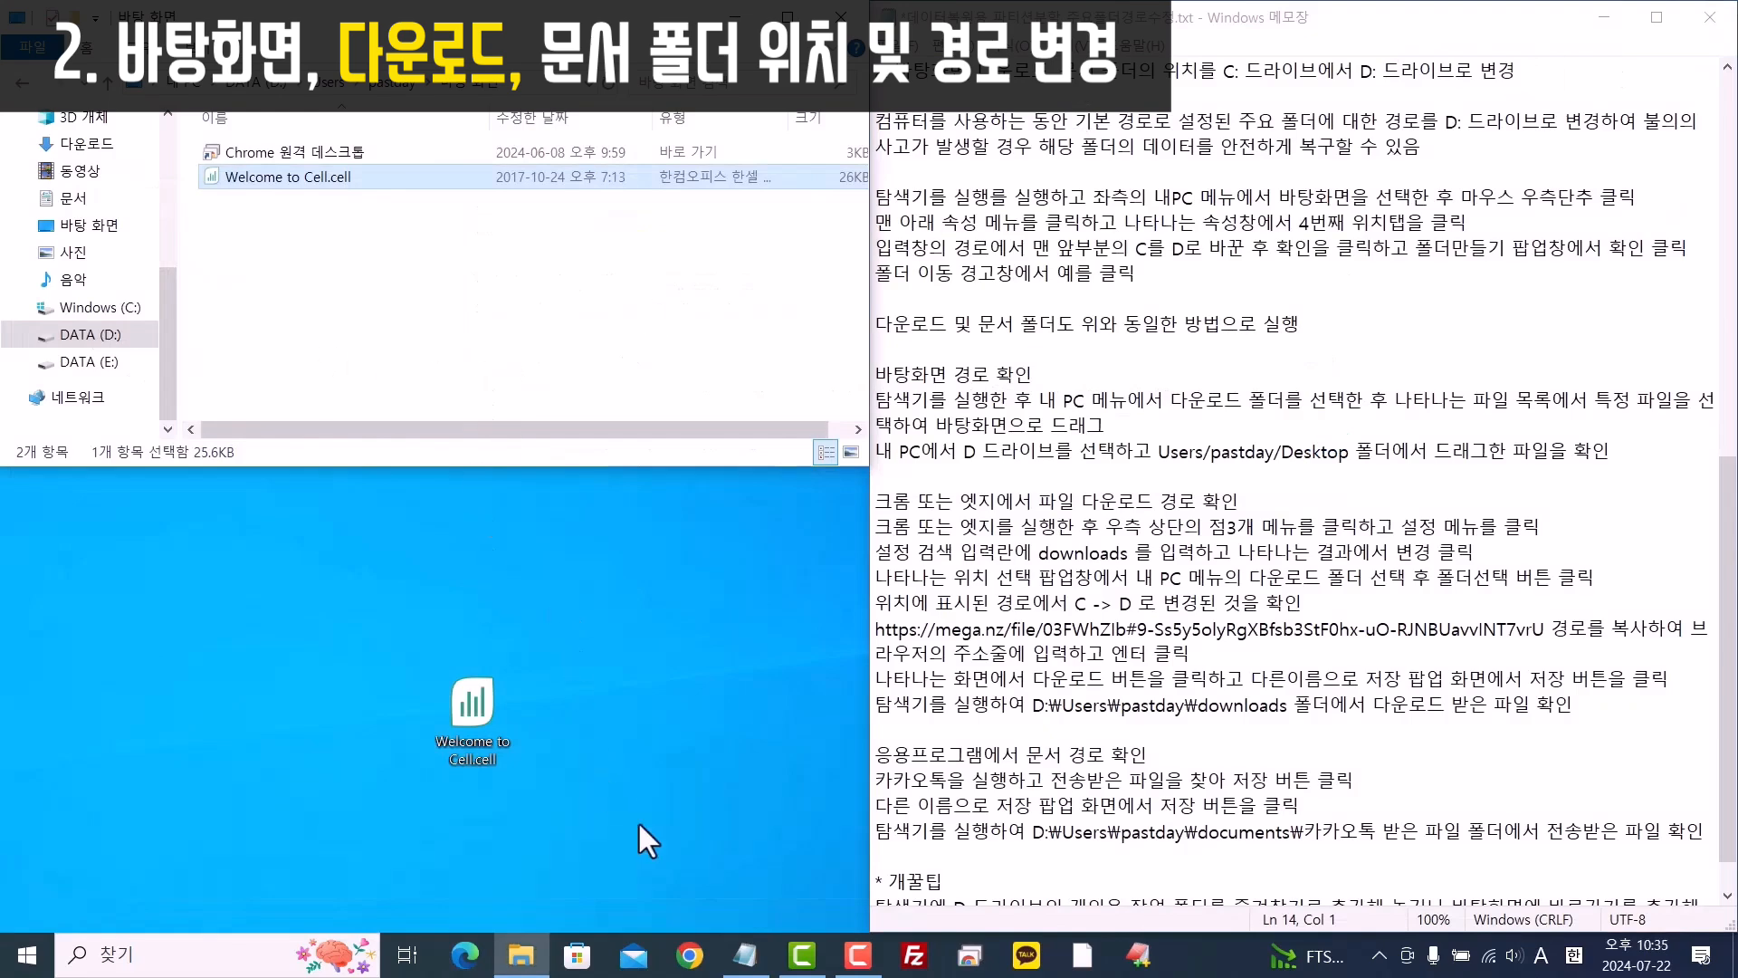
Open the mega.nz link copied from the notes in a half-screen Chrome window and save its KB5034441 text file to Downloads
left_click(690, 955)
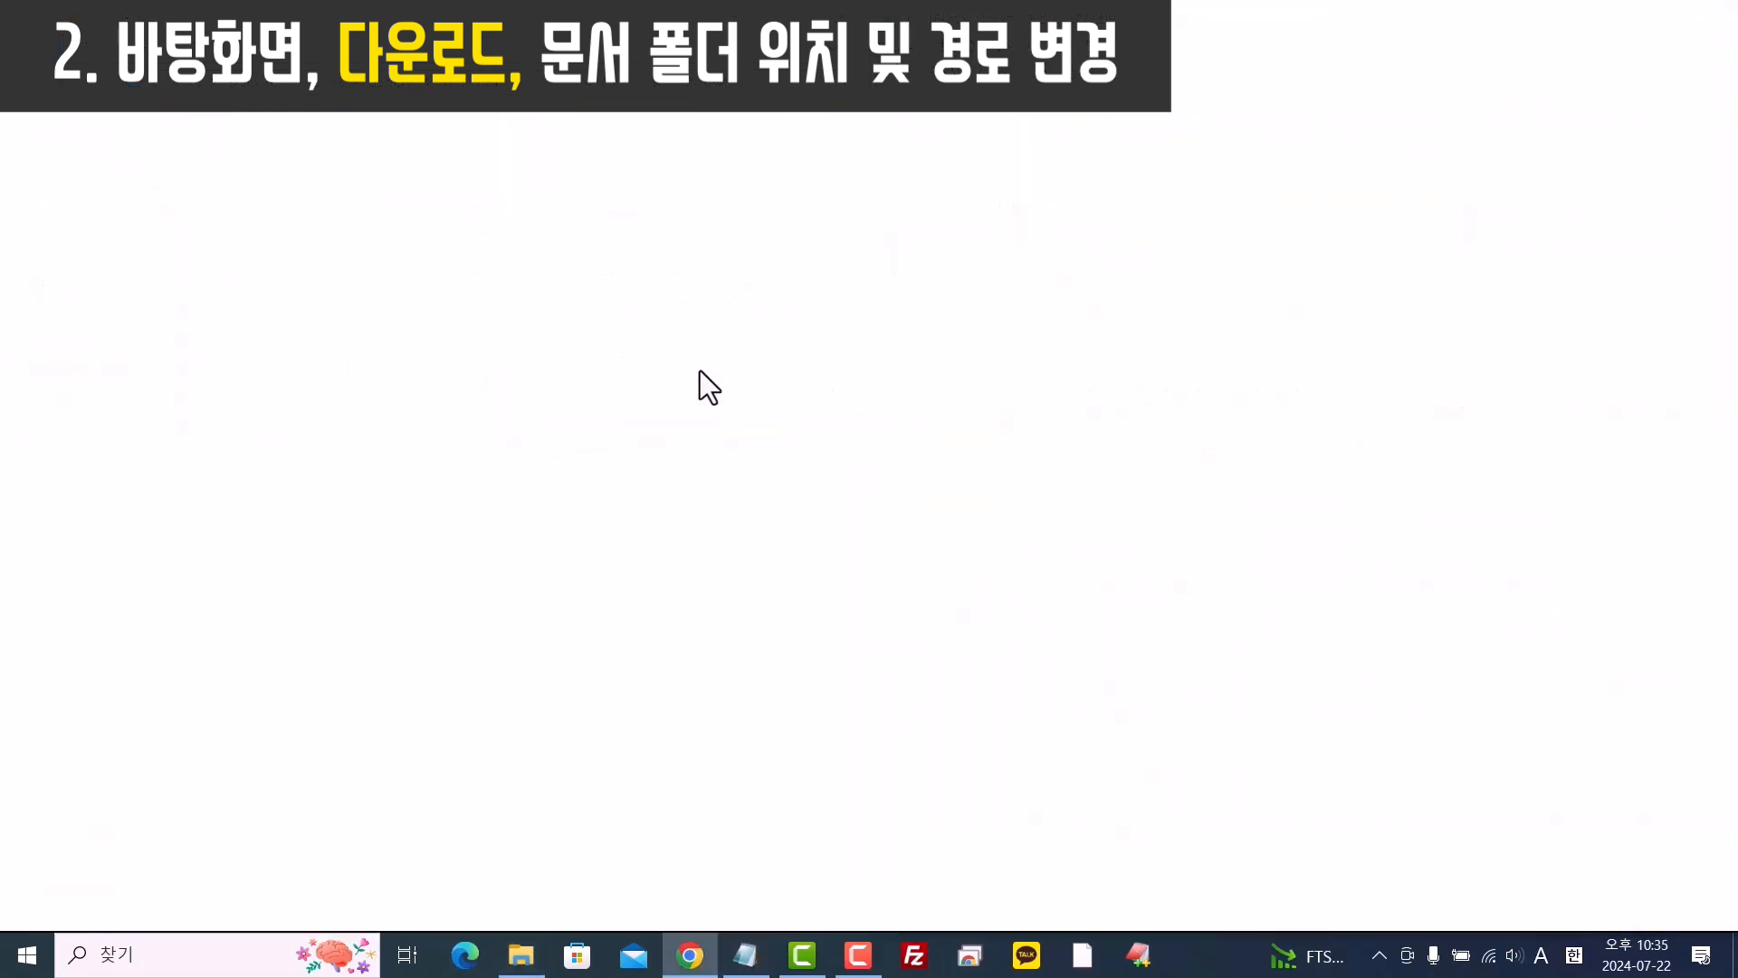
key("super+Left")
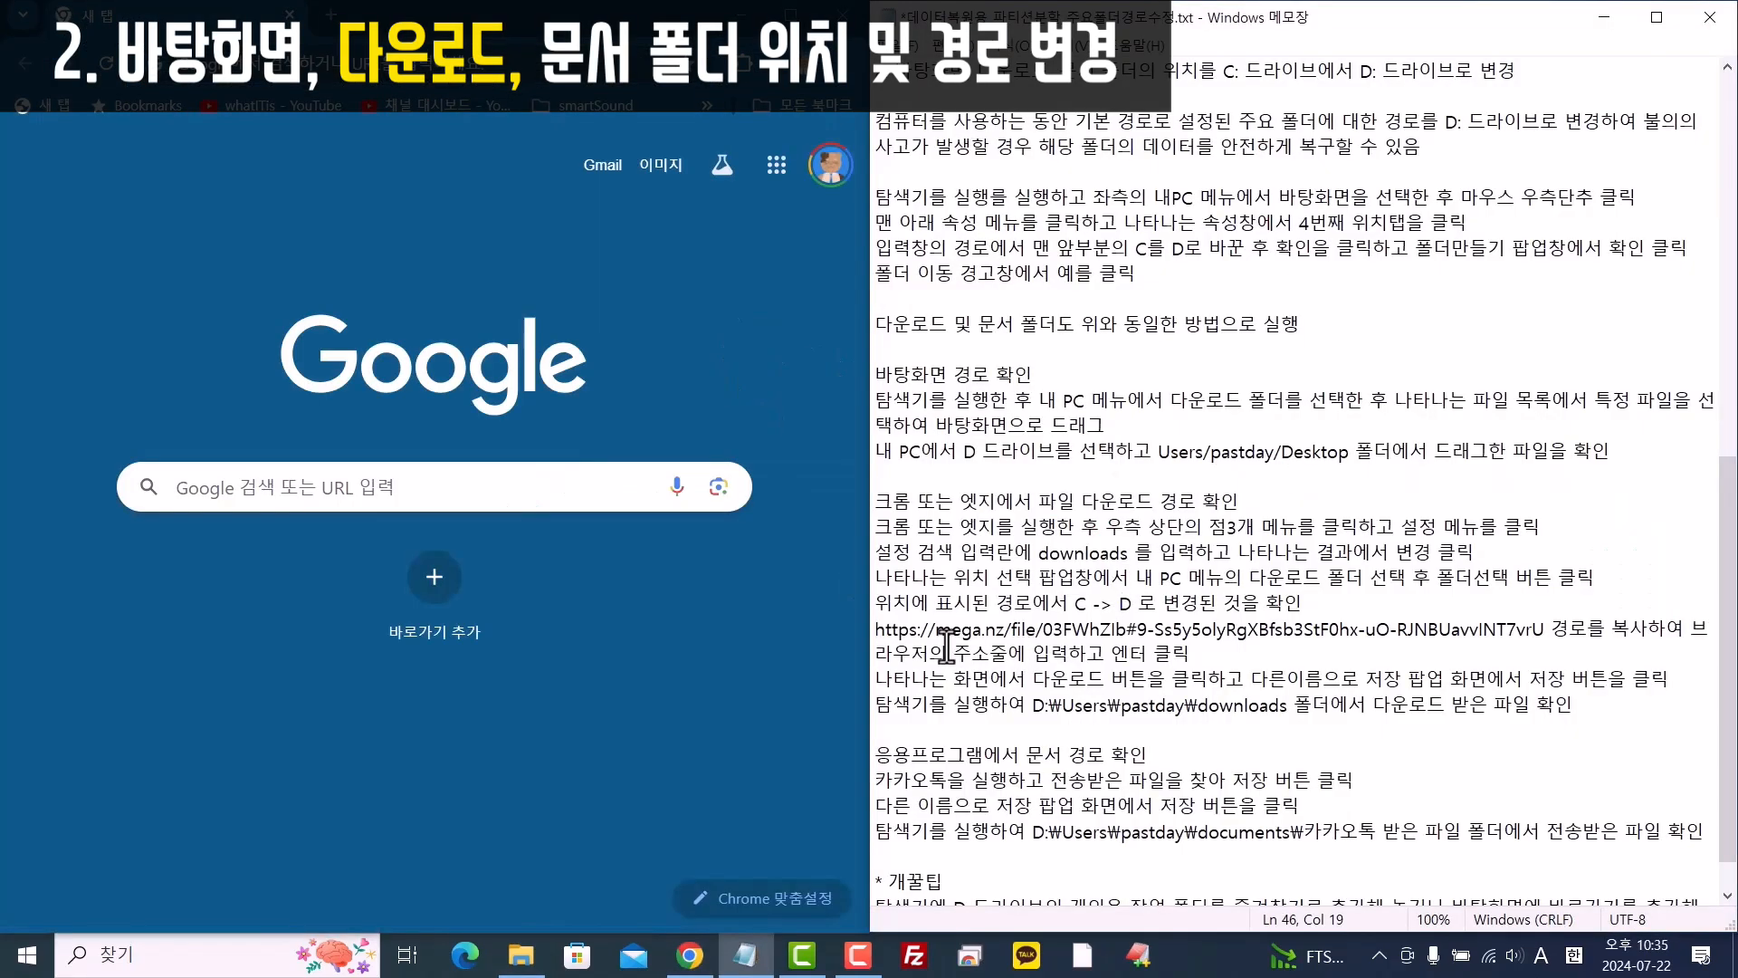
left_click_drag(875, 628, 1545, 628)
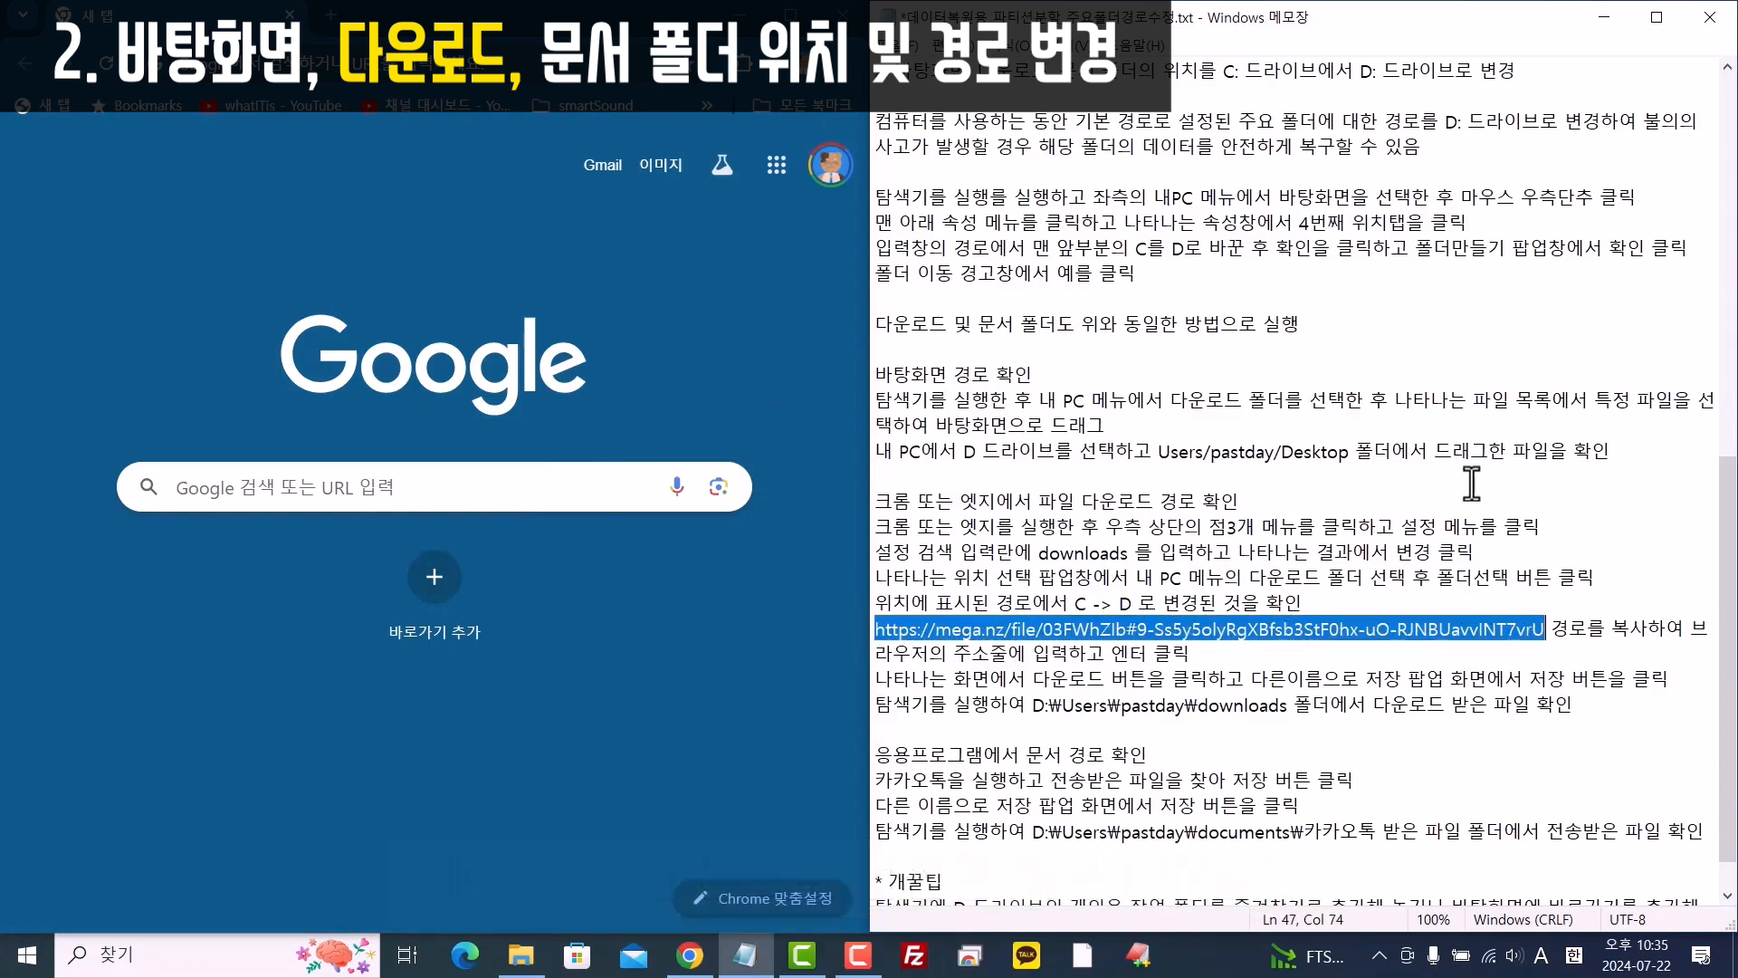
key("ctrl+c")
key("alt+Tab")
key("ctrl+v")
key("Return")
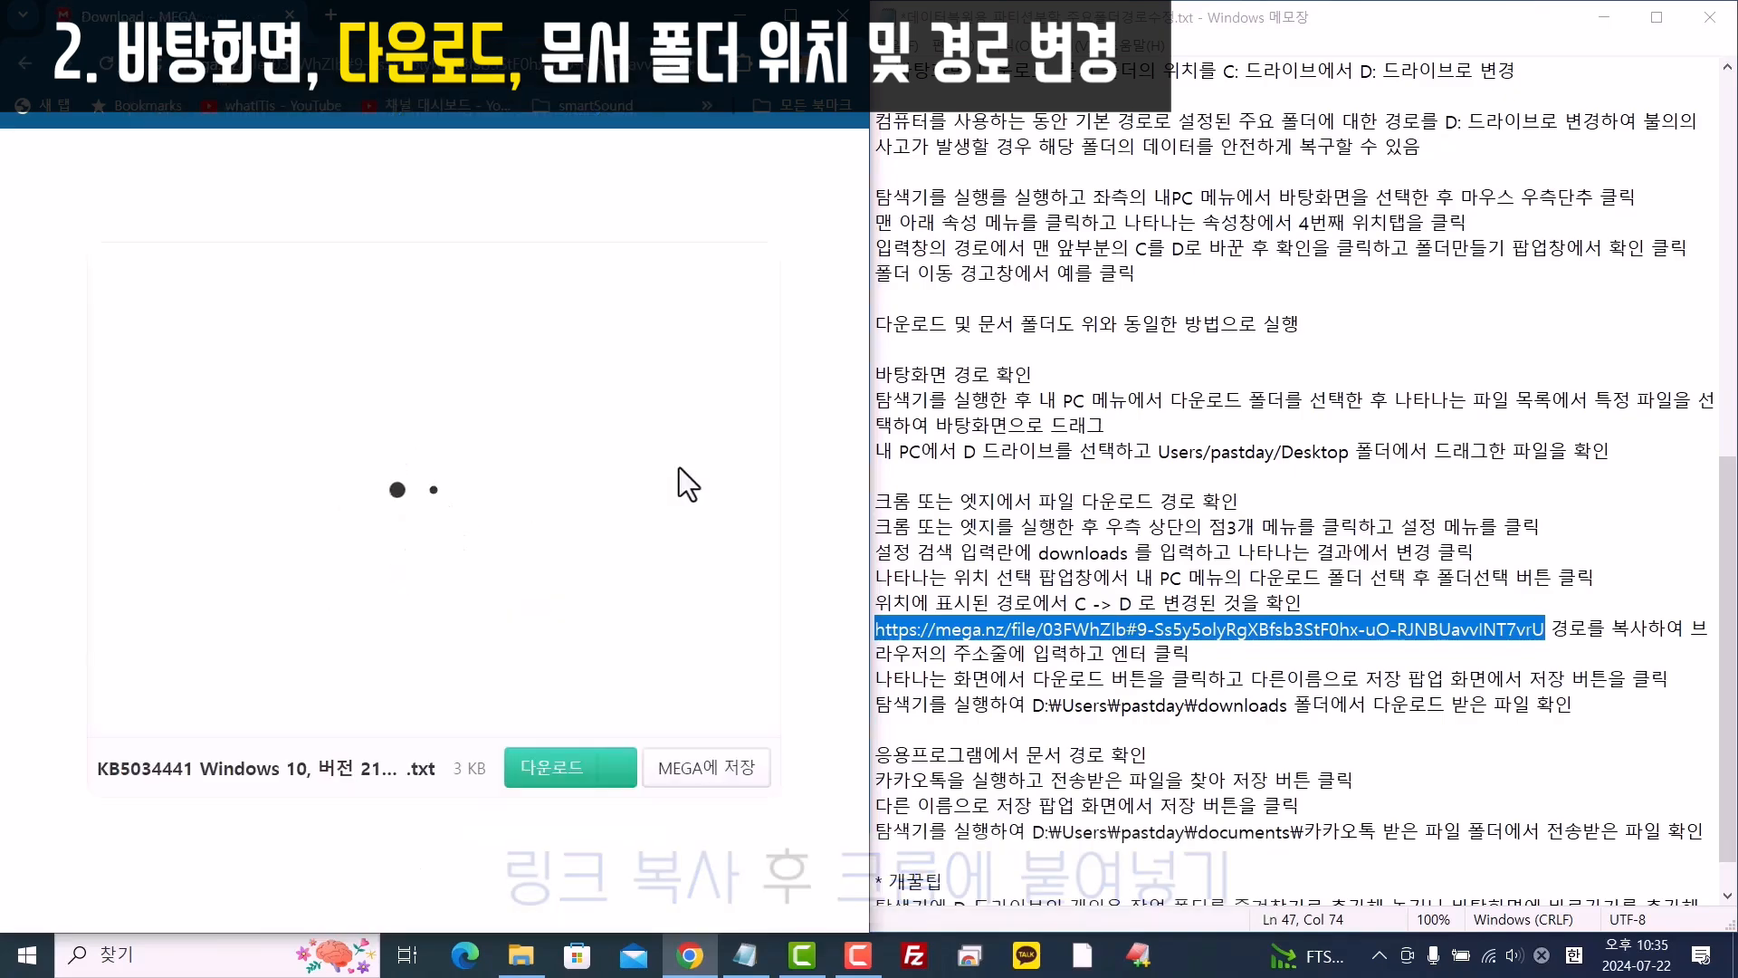
left_click(566, 768)
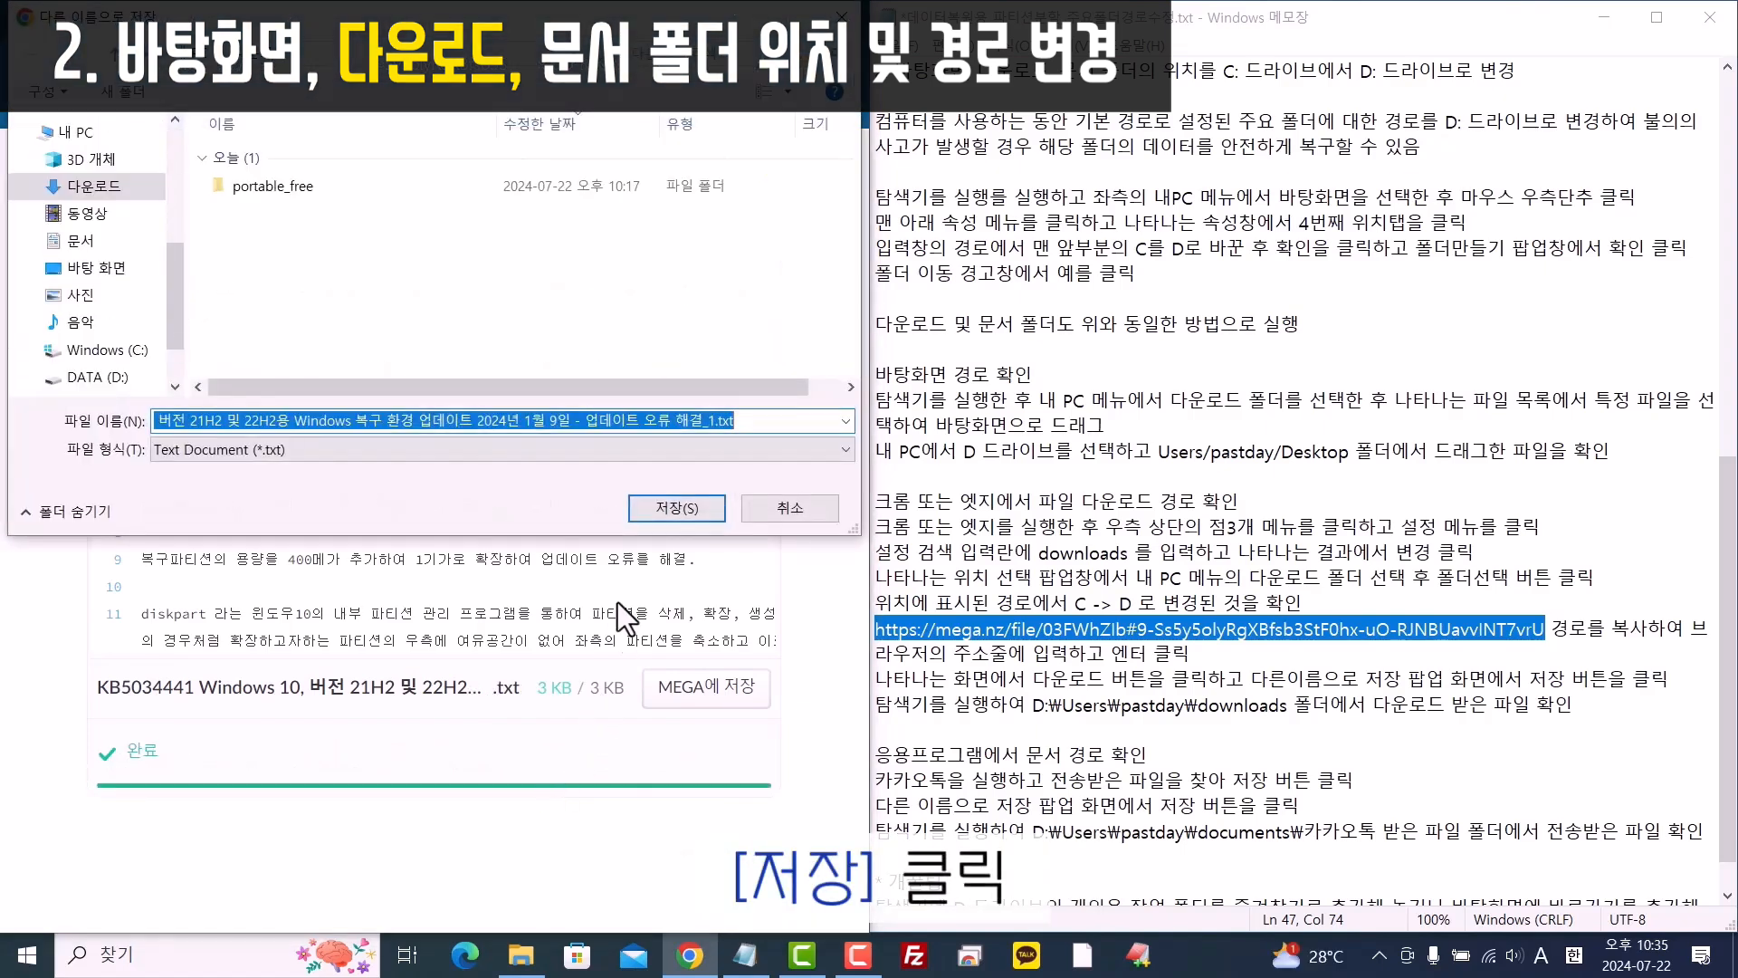
left_click(662, 512)
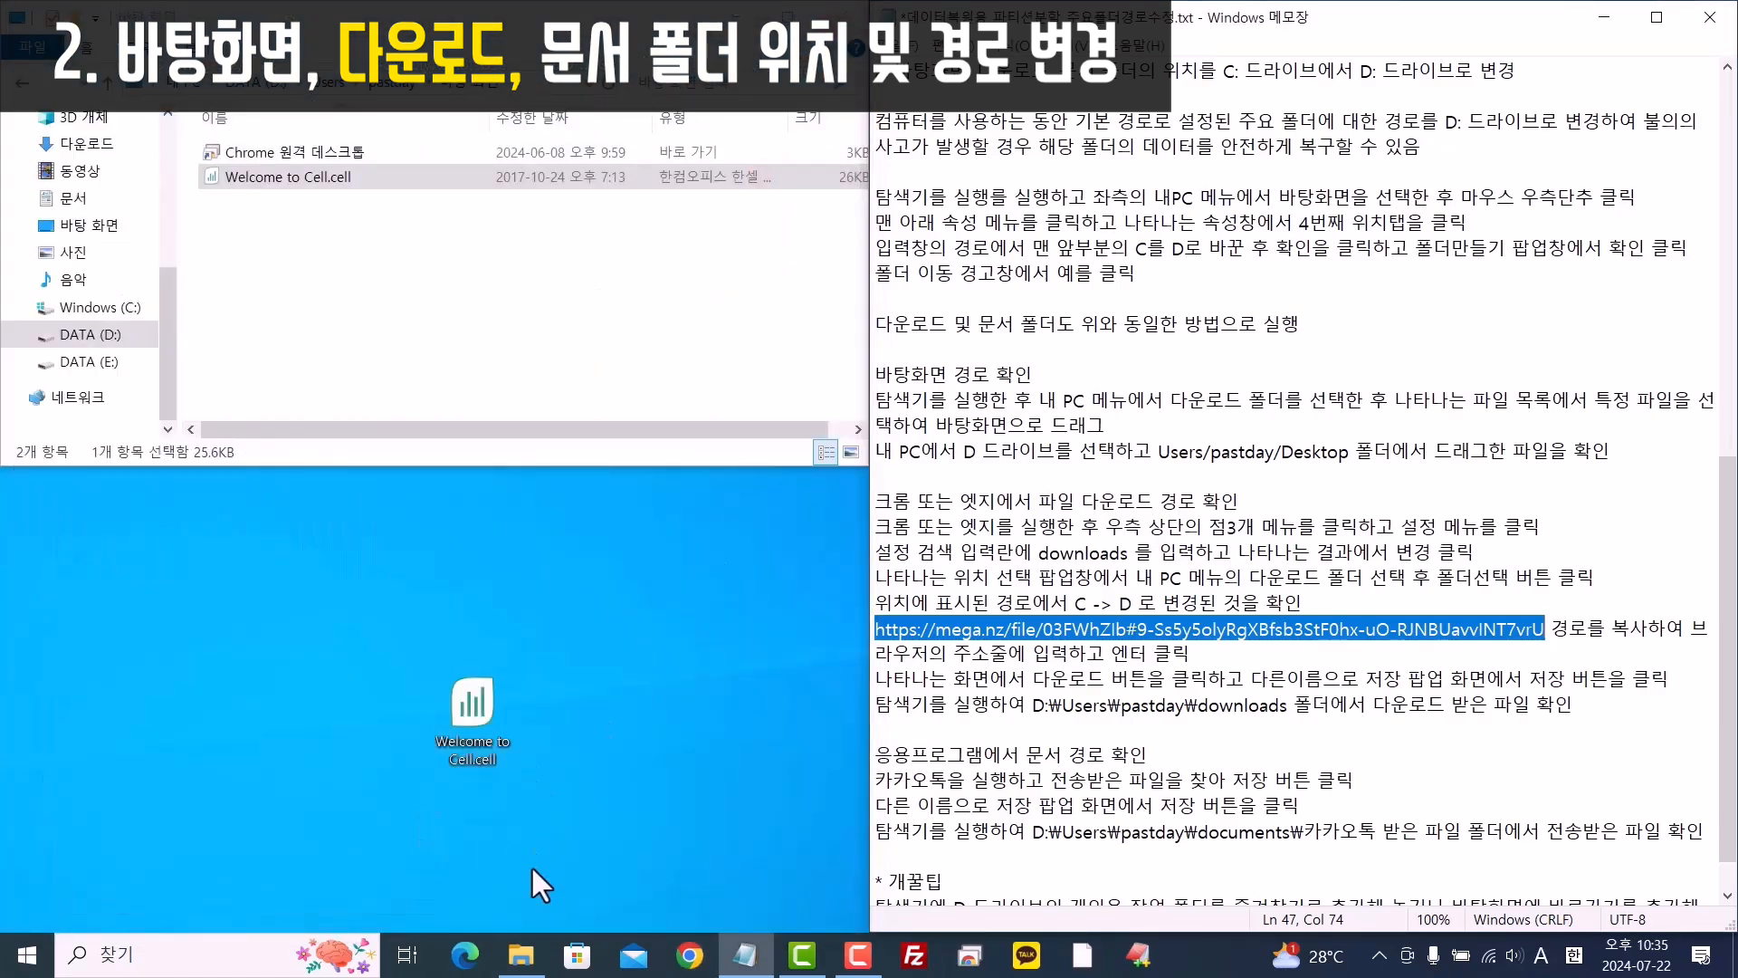
Check the user's Downloads folder under Users on DATA (D:) in a new File Explorer window, widening the name column, and close the window
right_click(521, 959)
left_click(465, 846)
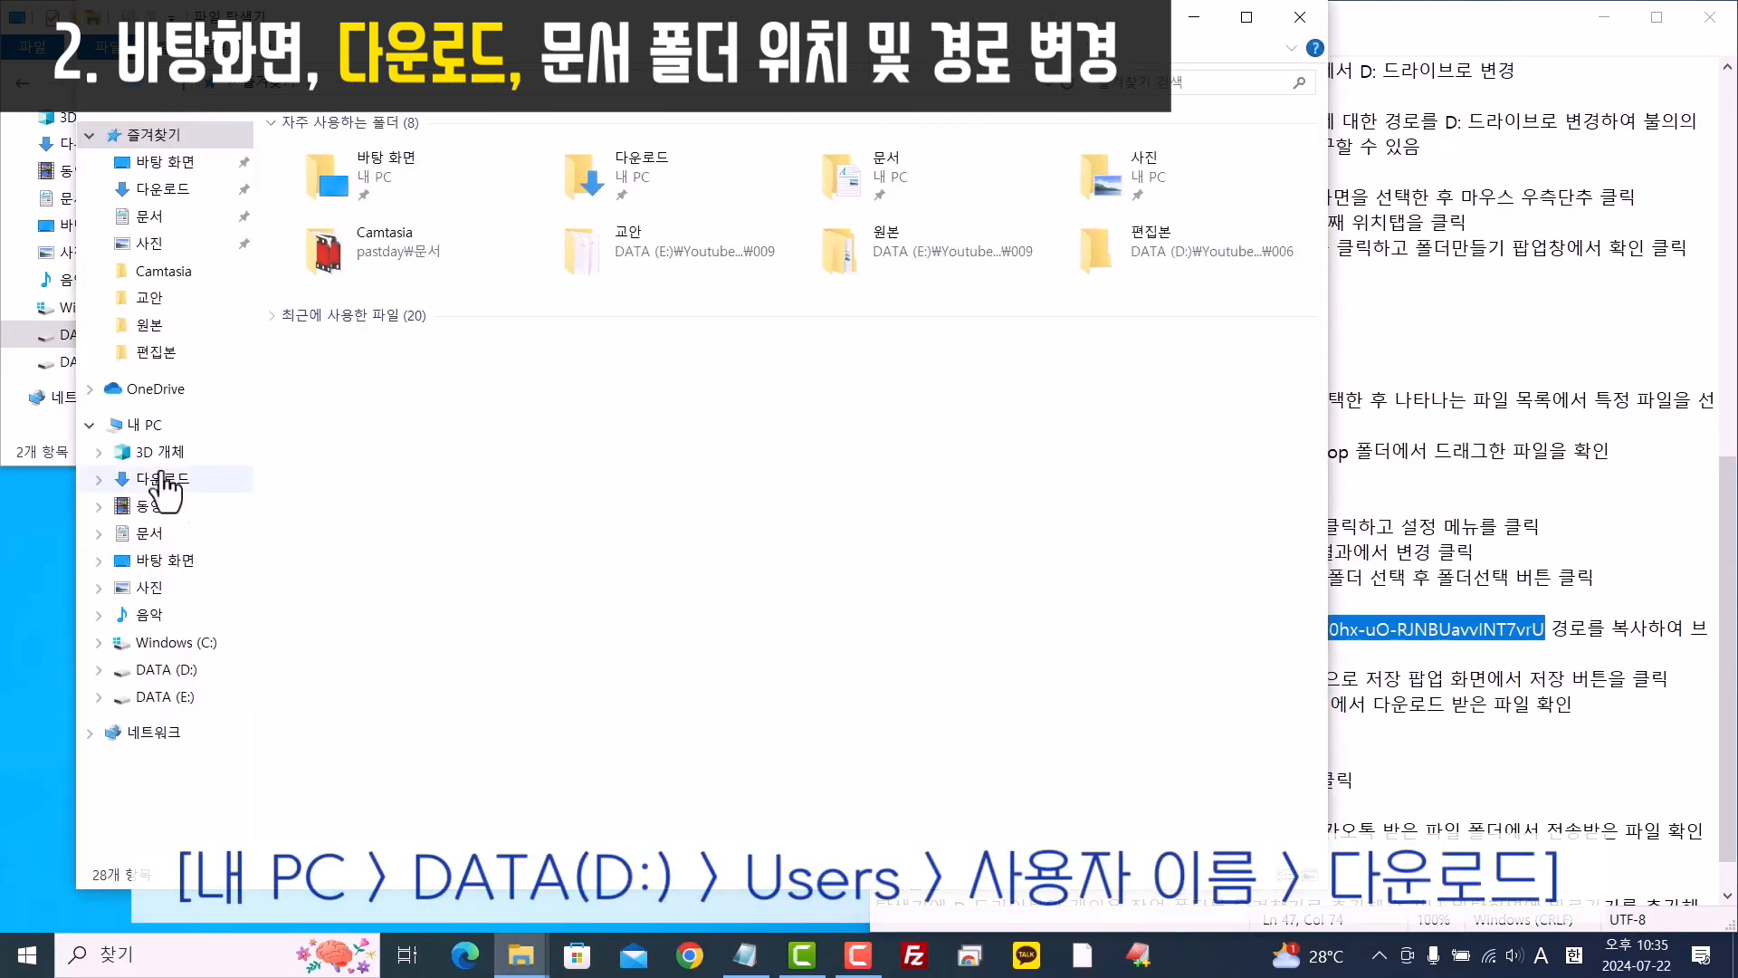
left_click(144, 425)
double_click(697, 389)
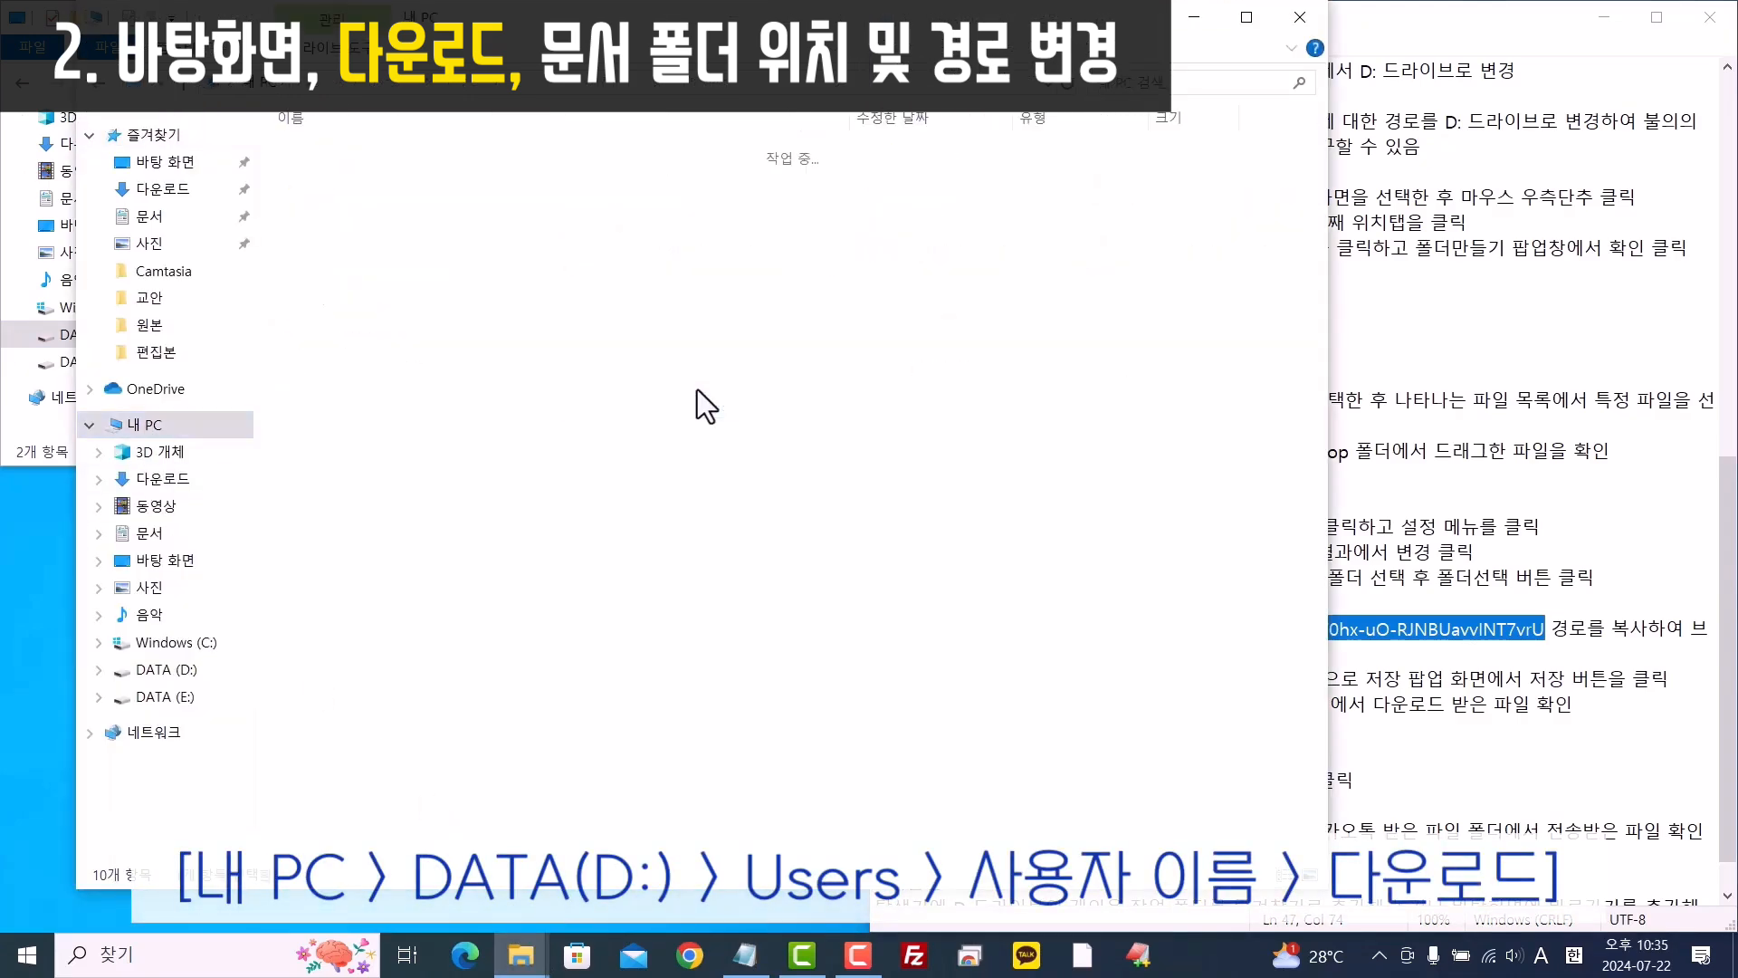
double_click(324, 154)
double_click(340, 154)
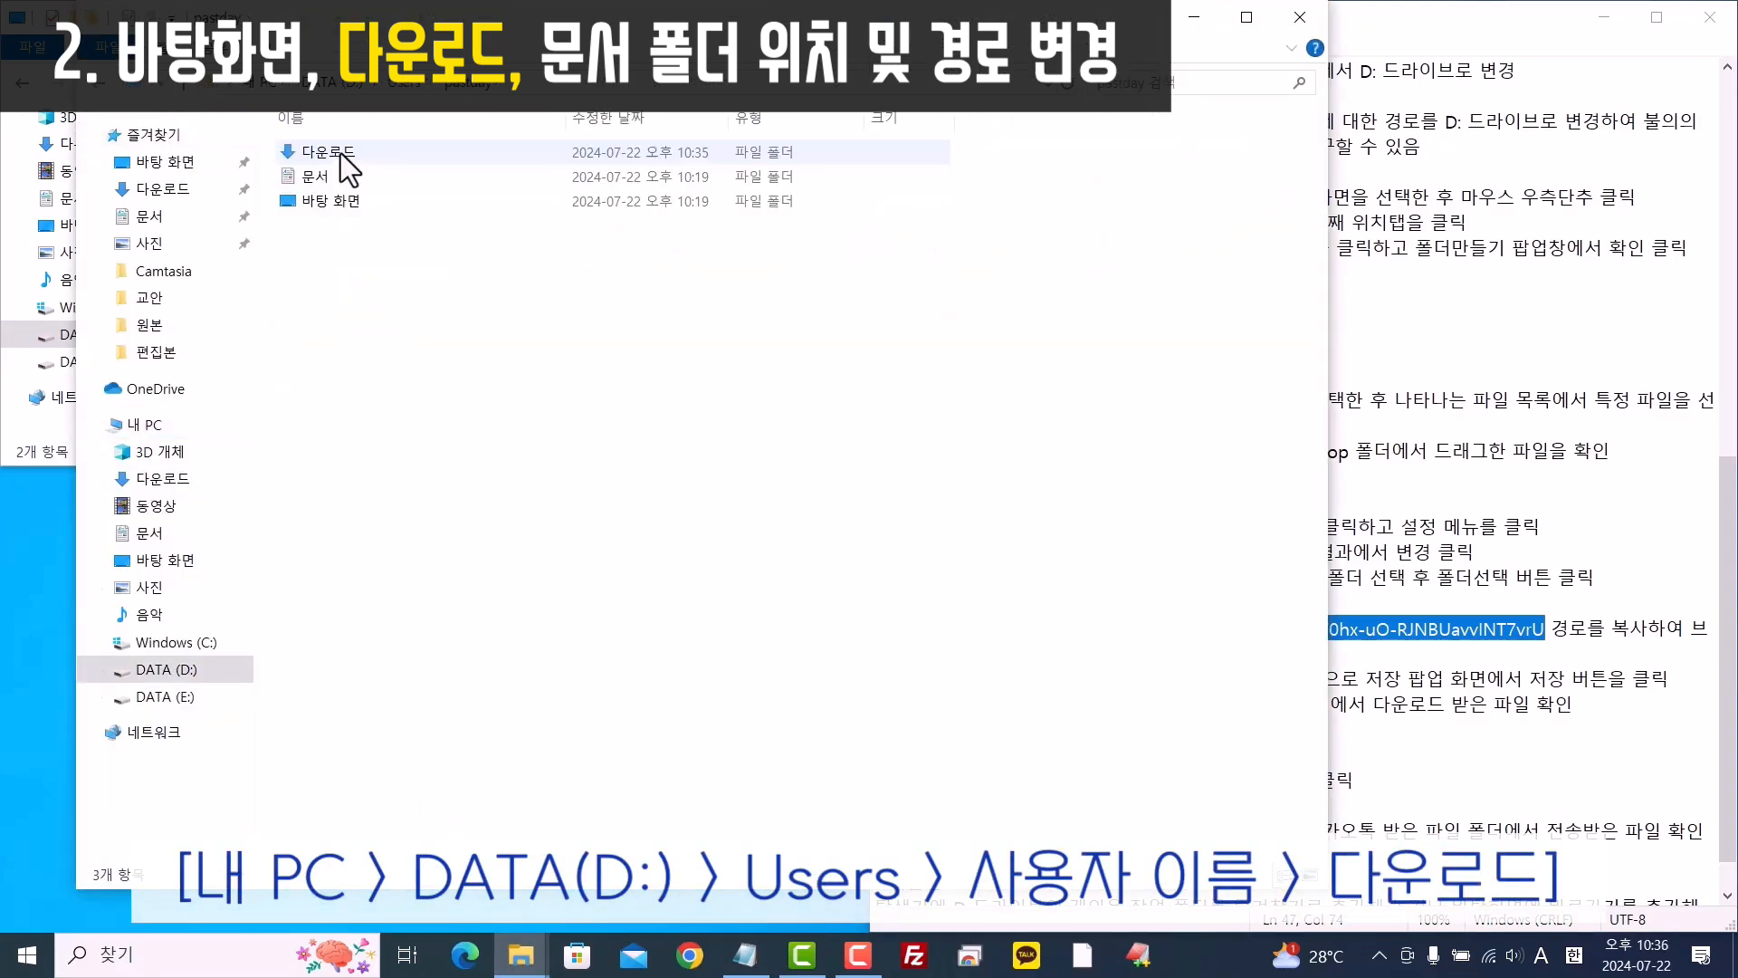
double_click(341, 152)
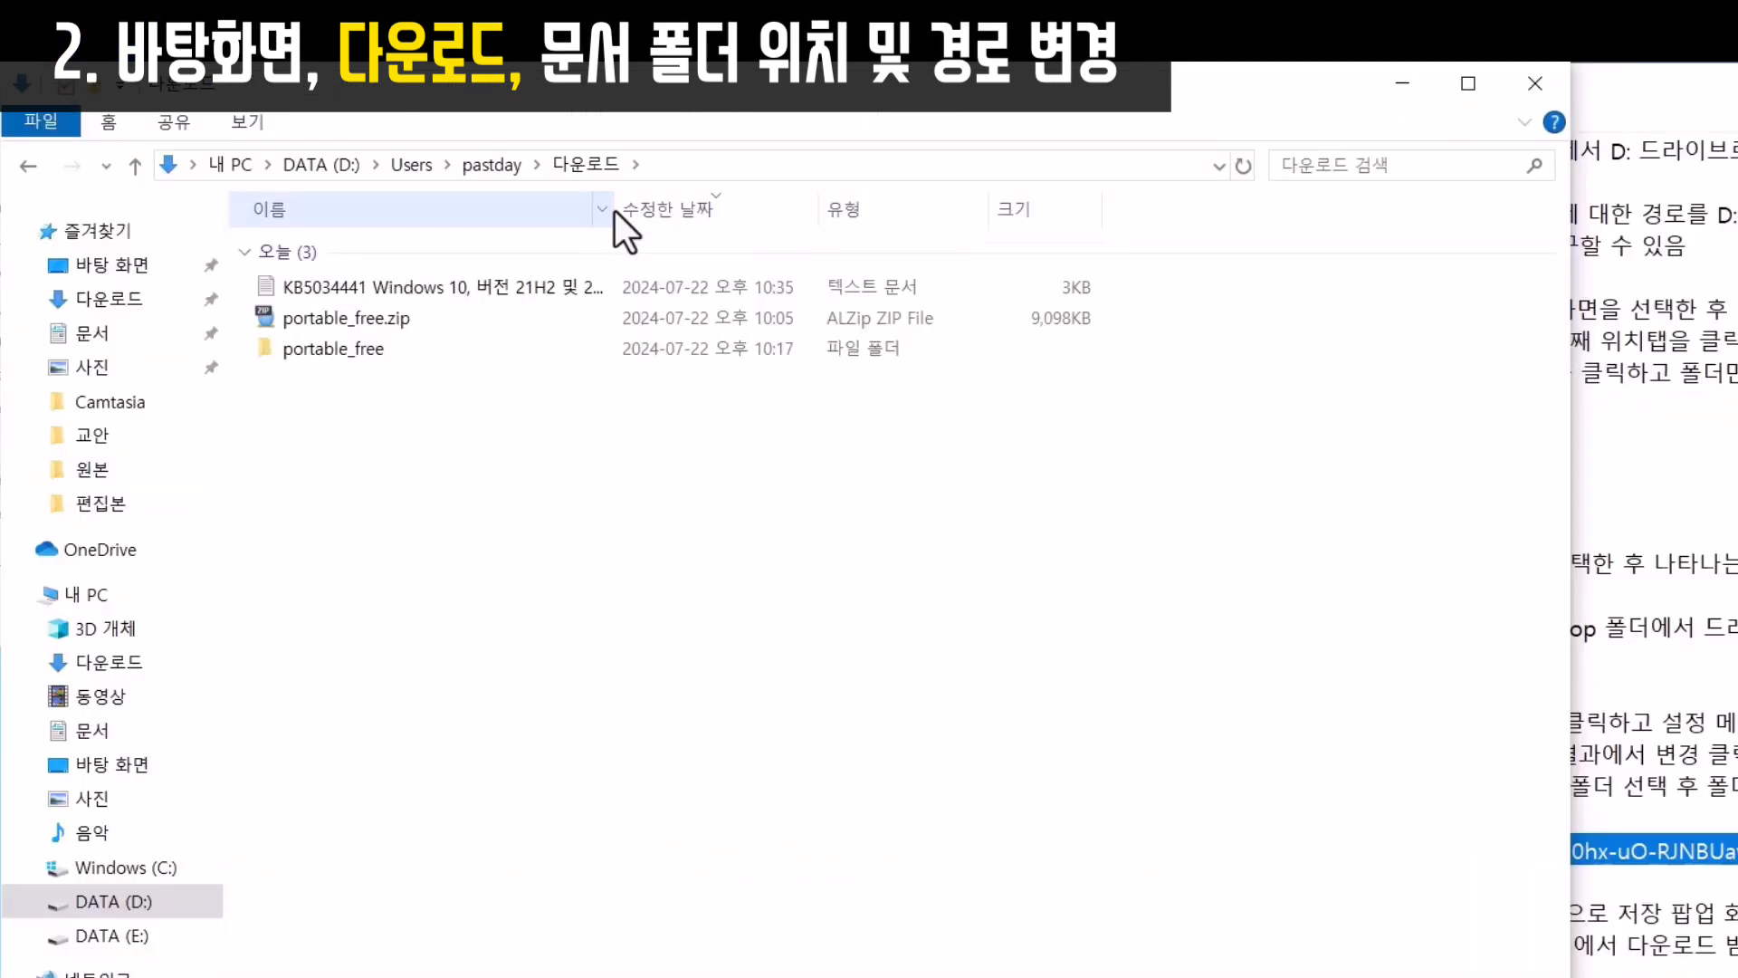
left_click_drag(761, 208, 1020, 208)
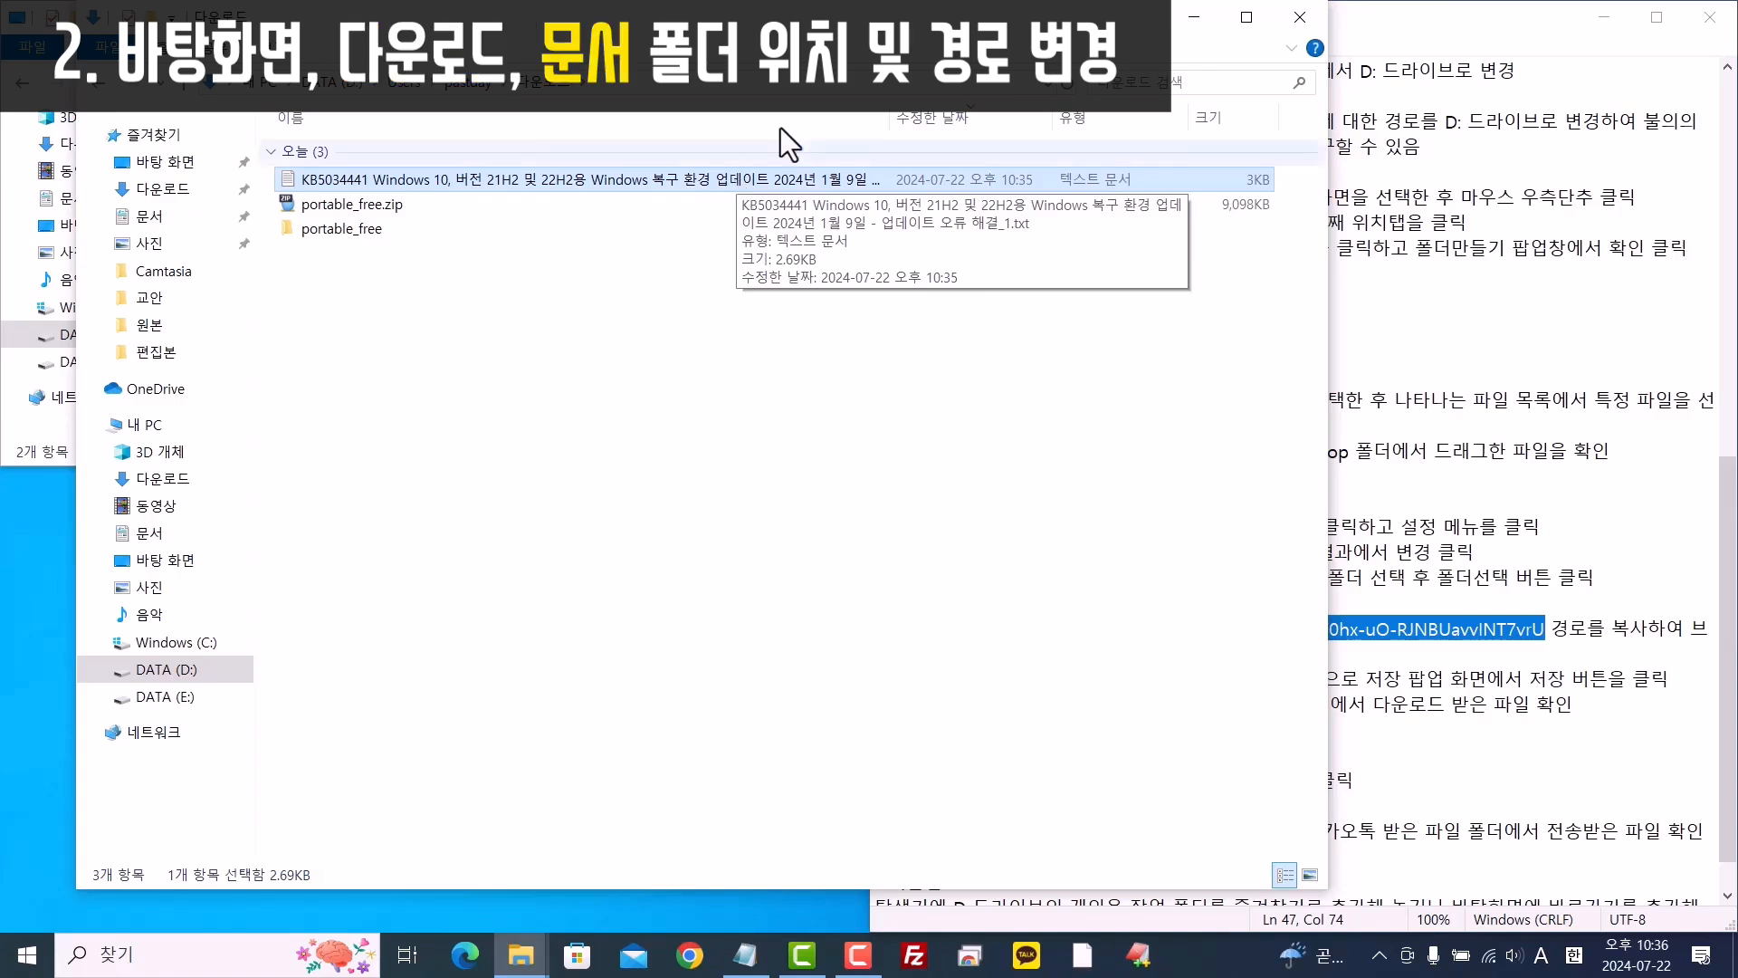
left_click(1299, 18)
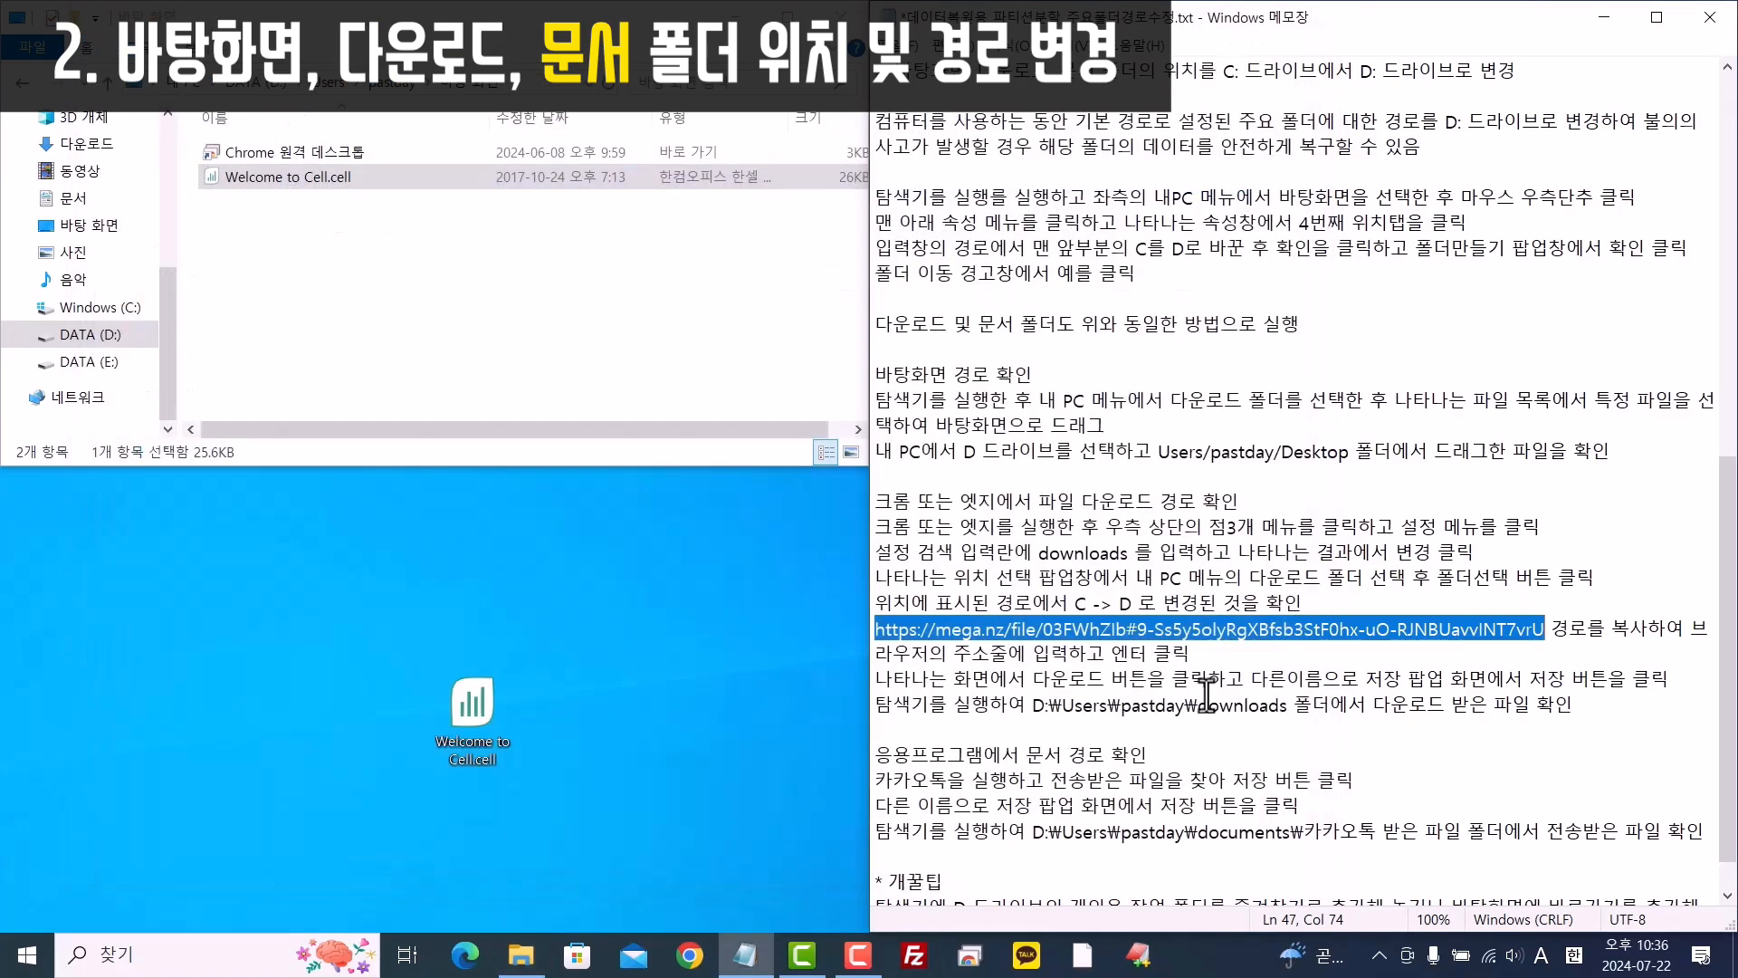
Switch to KakaoTalk and save the received drawing-tablet photo from the chat in the suggested folder under its default file name
left_click(1040, 959)
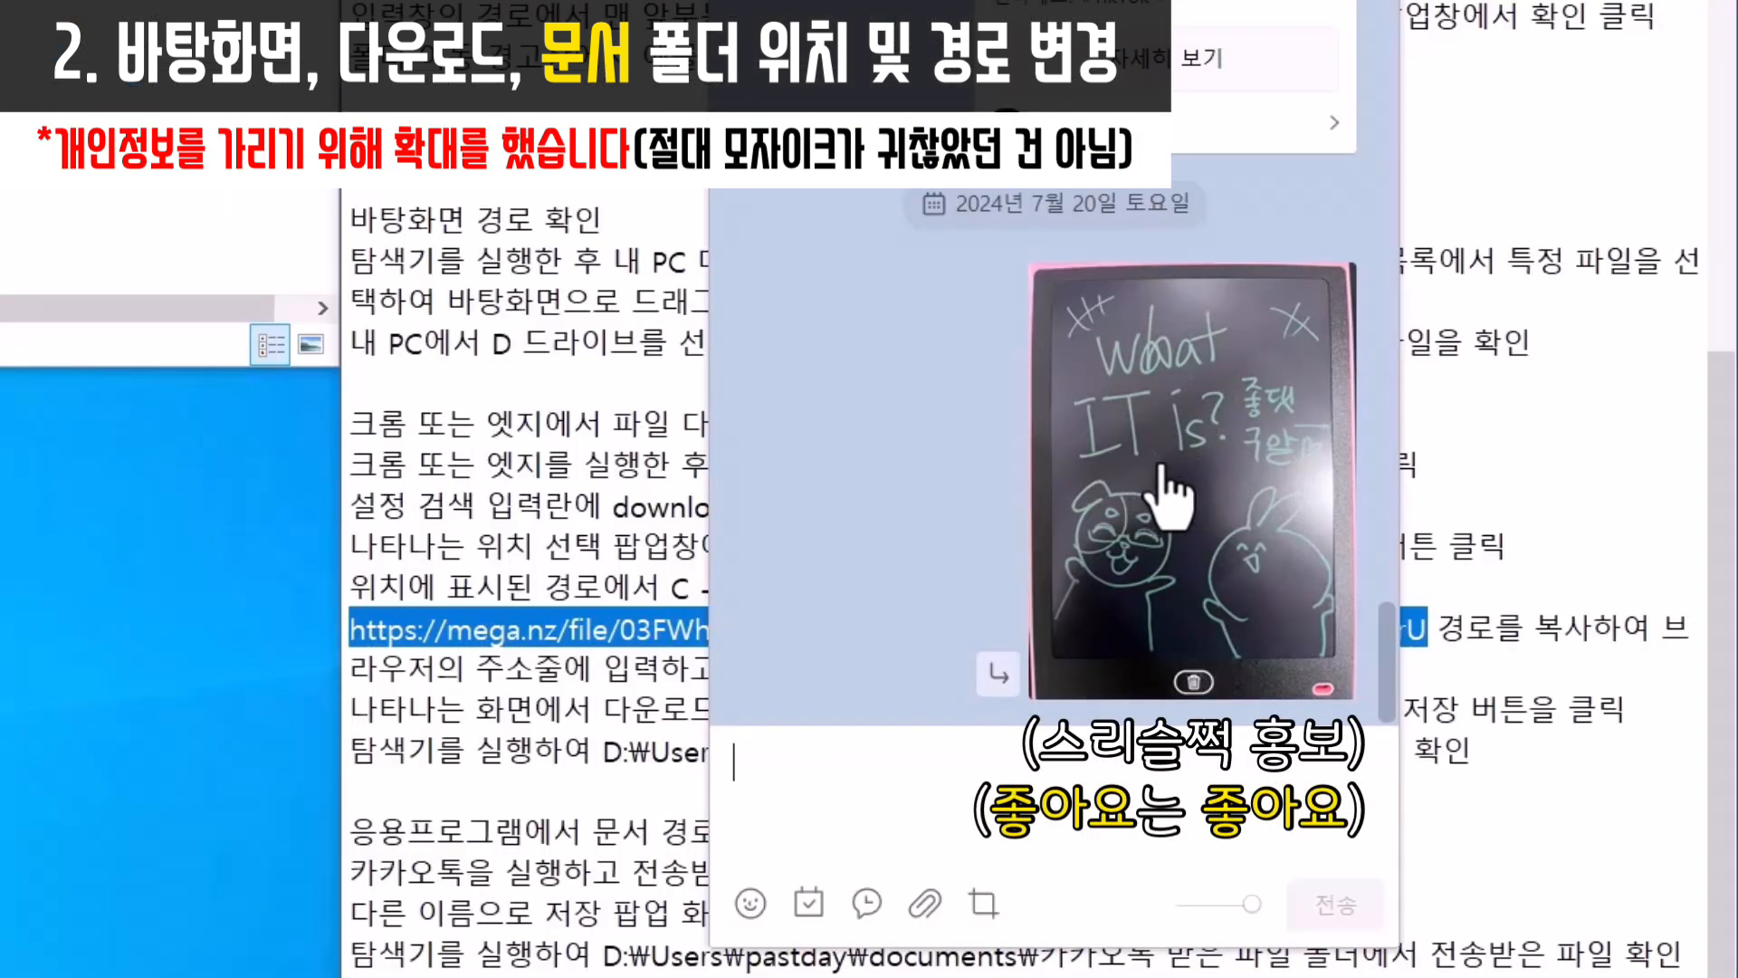
left_click(1167, 496)
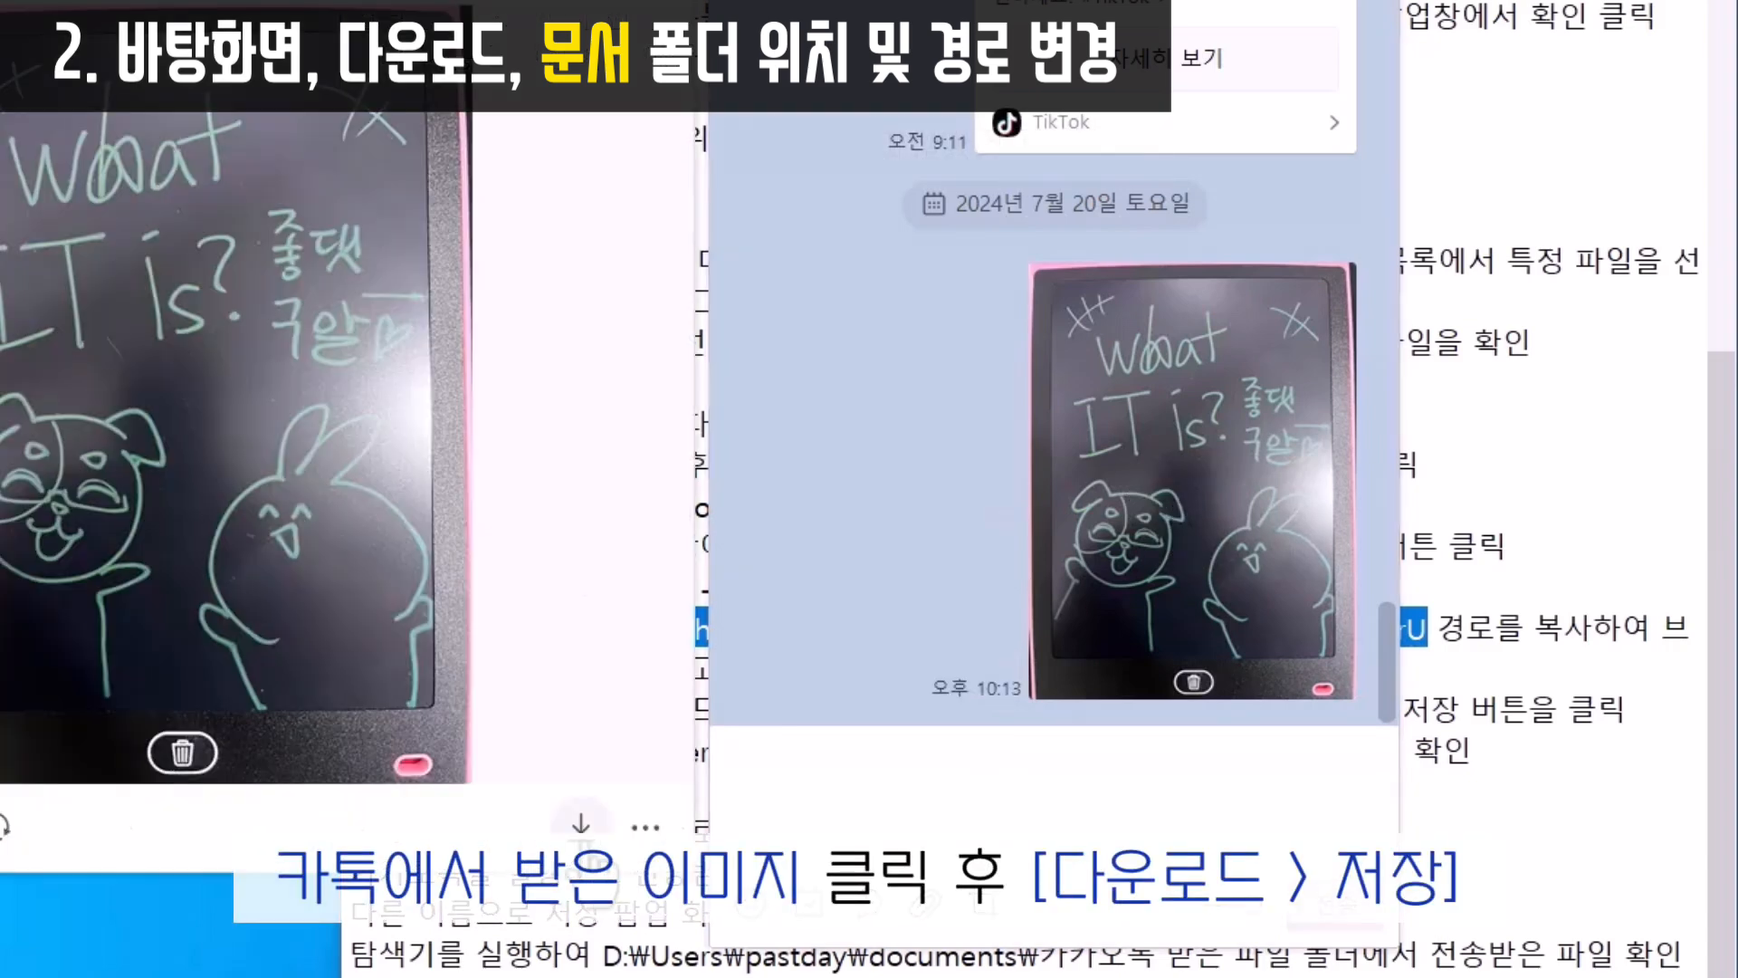
left_click(581, 824)
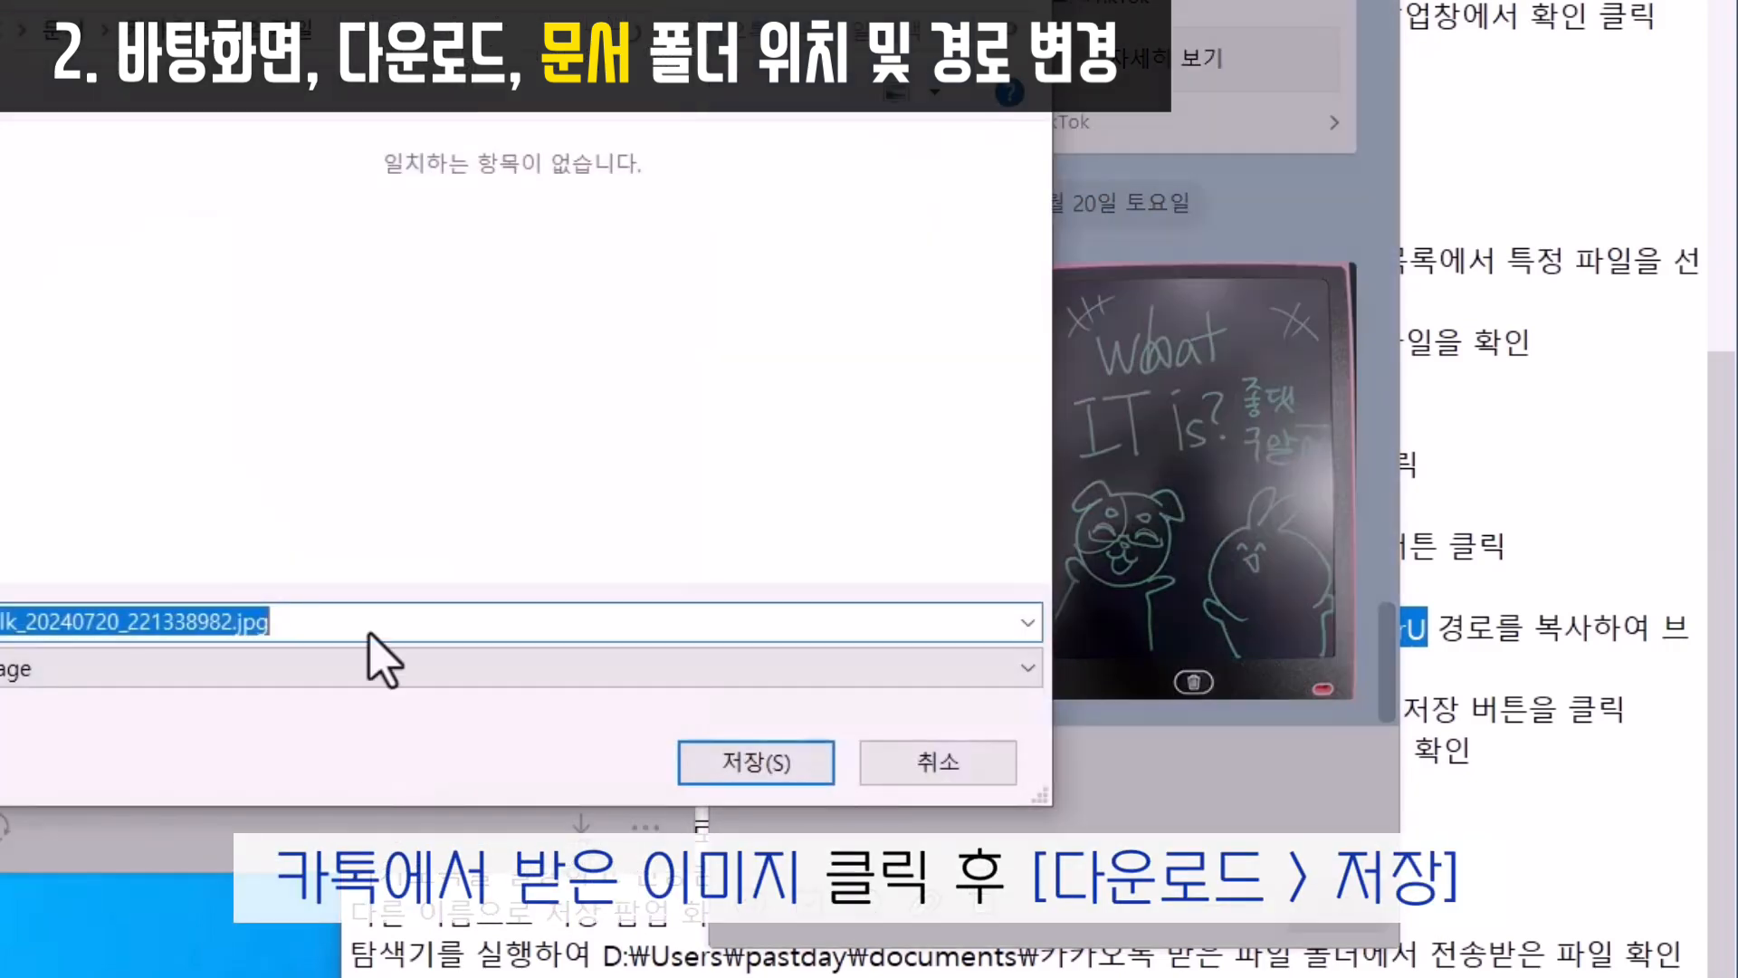
left_click(784, 780)
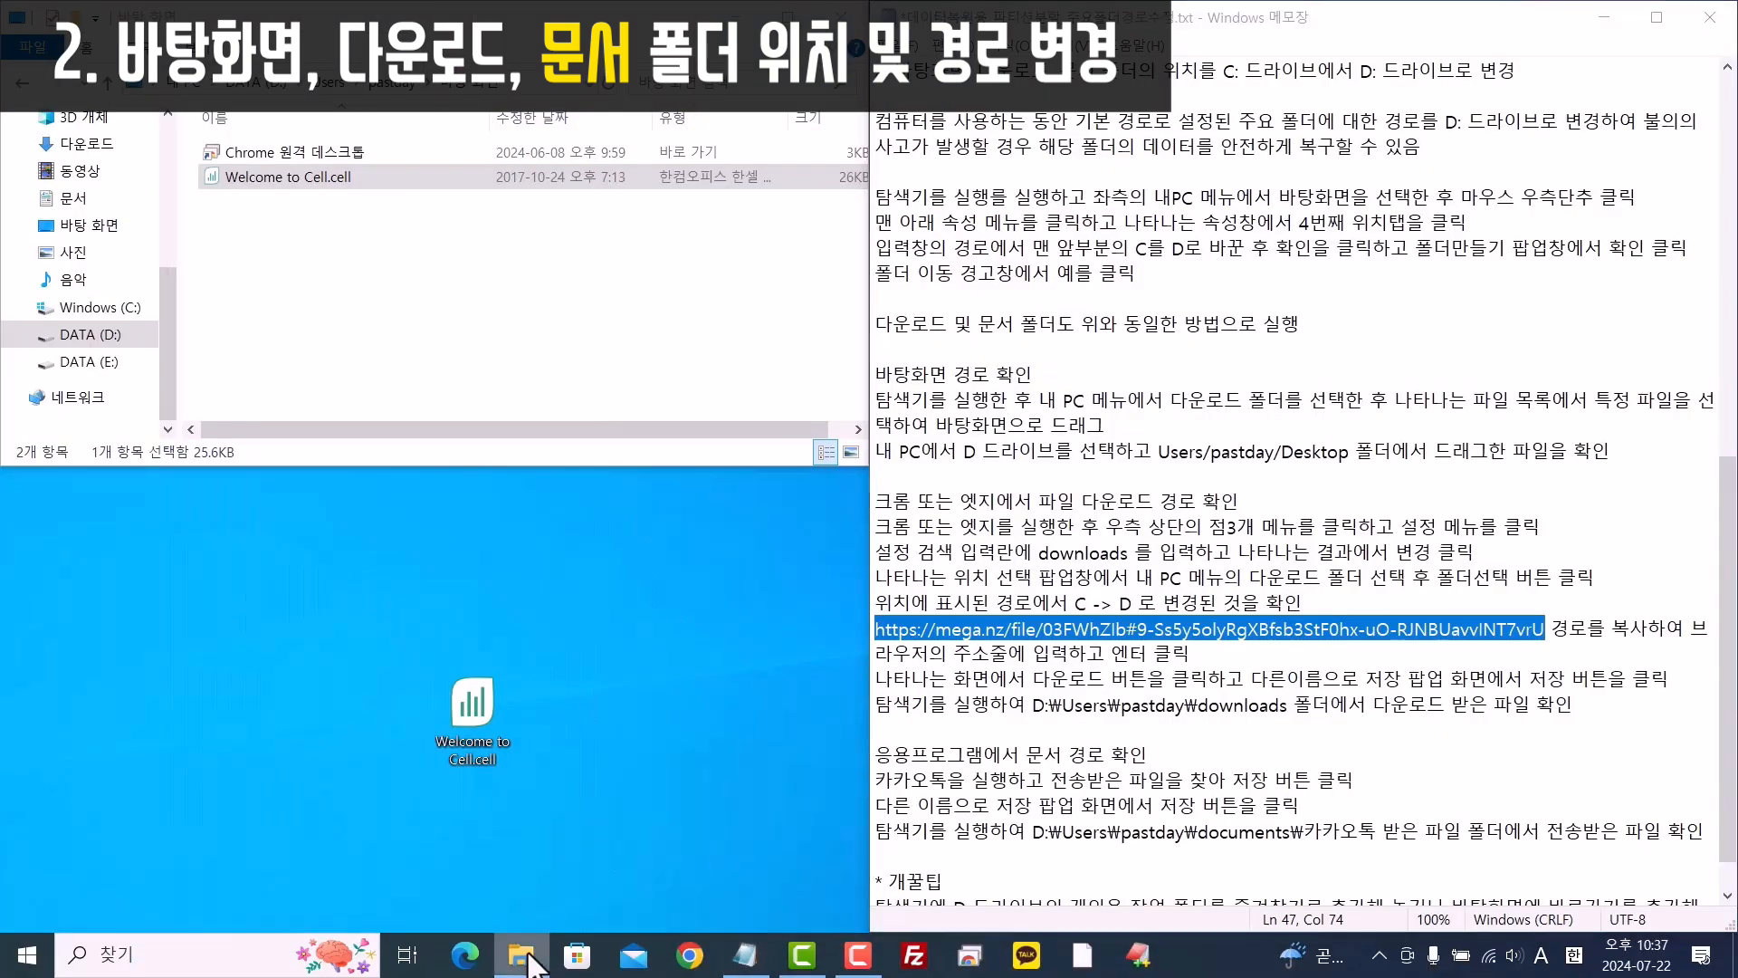
Check the 카카오톡 받은 파일 folder inside the user's Documents folder under Users on DATA (D:) in a new File Explorer window
right_click(529, 955)
left_click(453, 834)
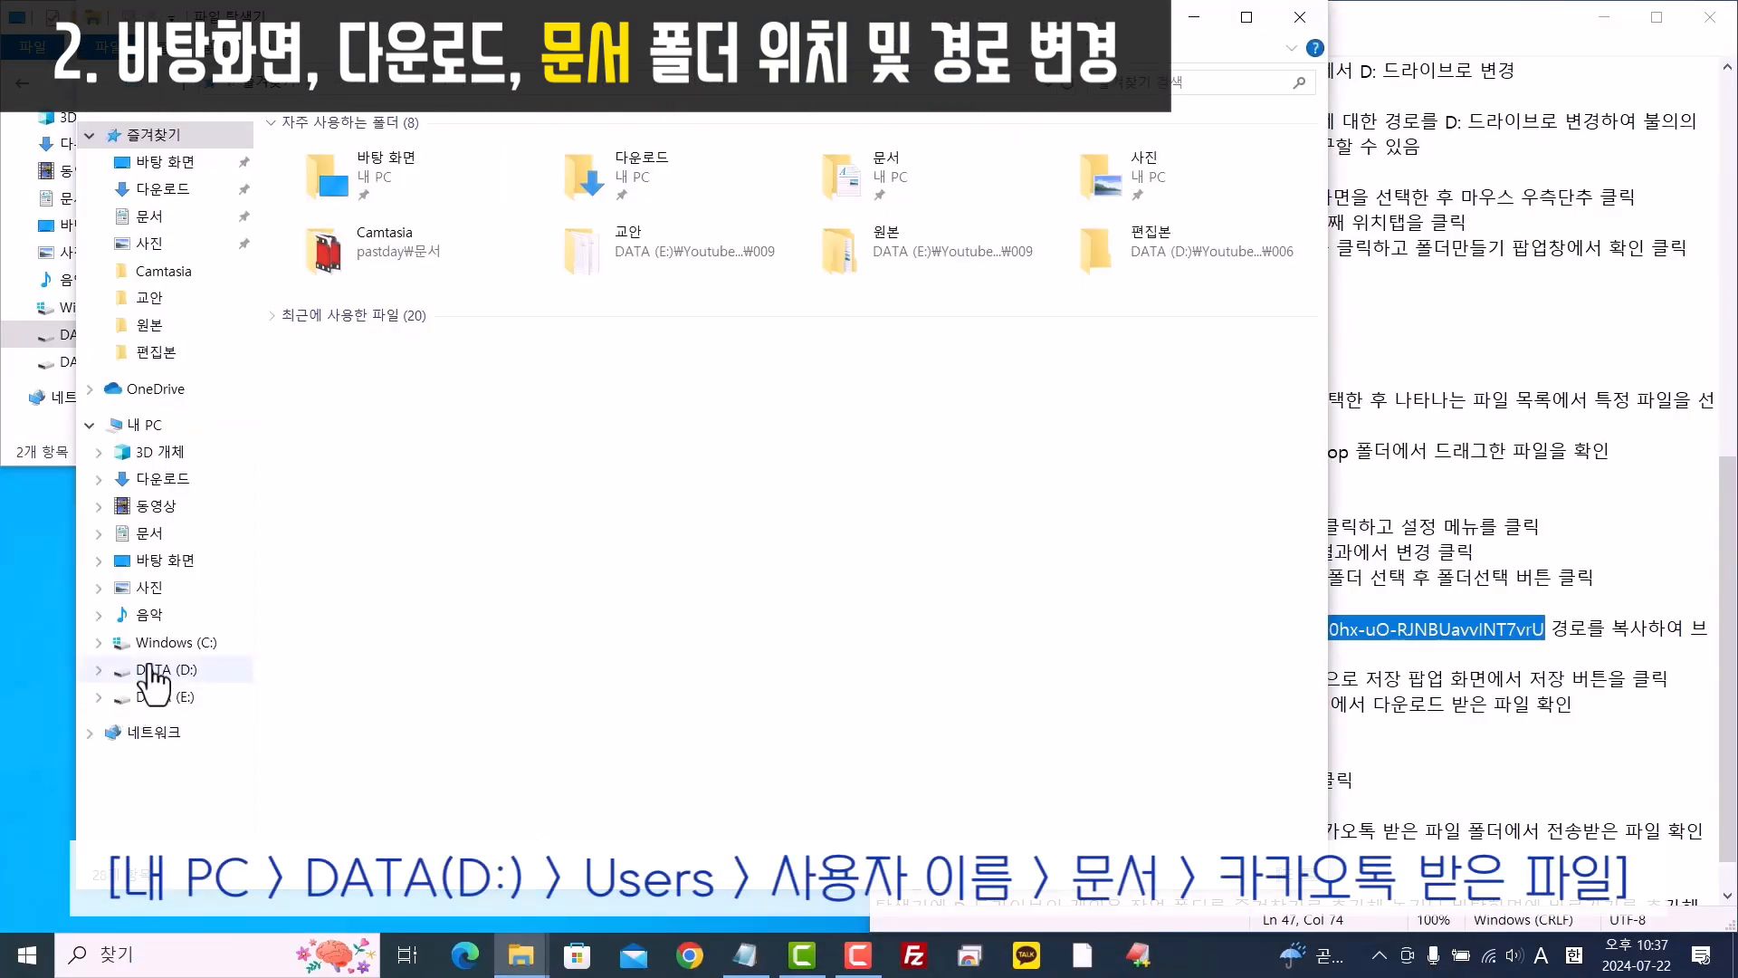
left_click(192, 670)
double_click(317, 161)
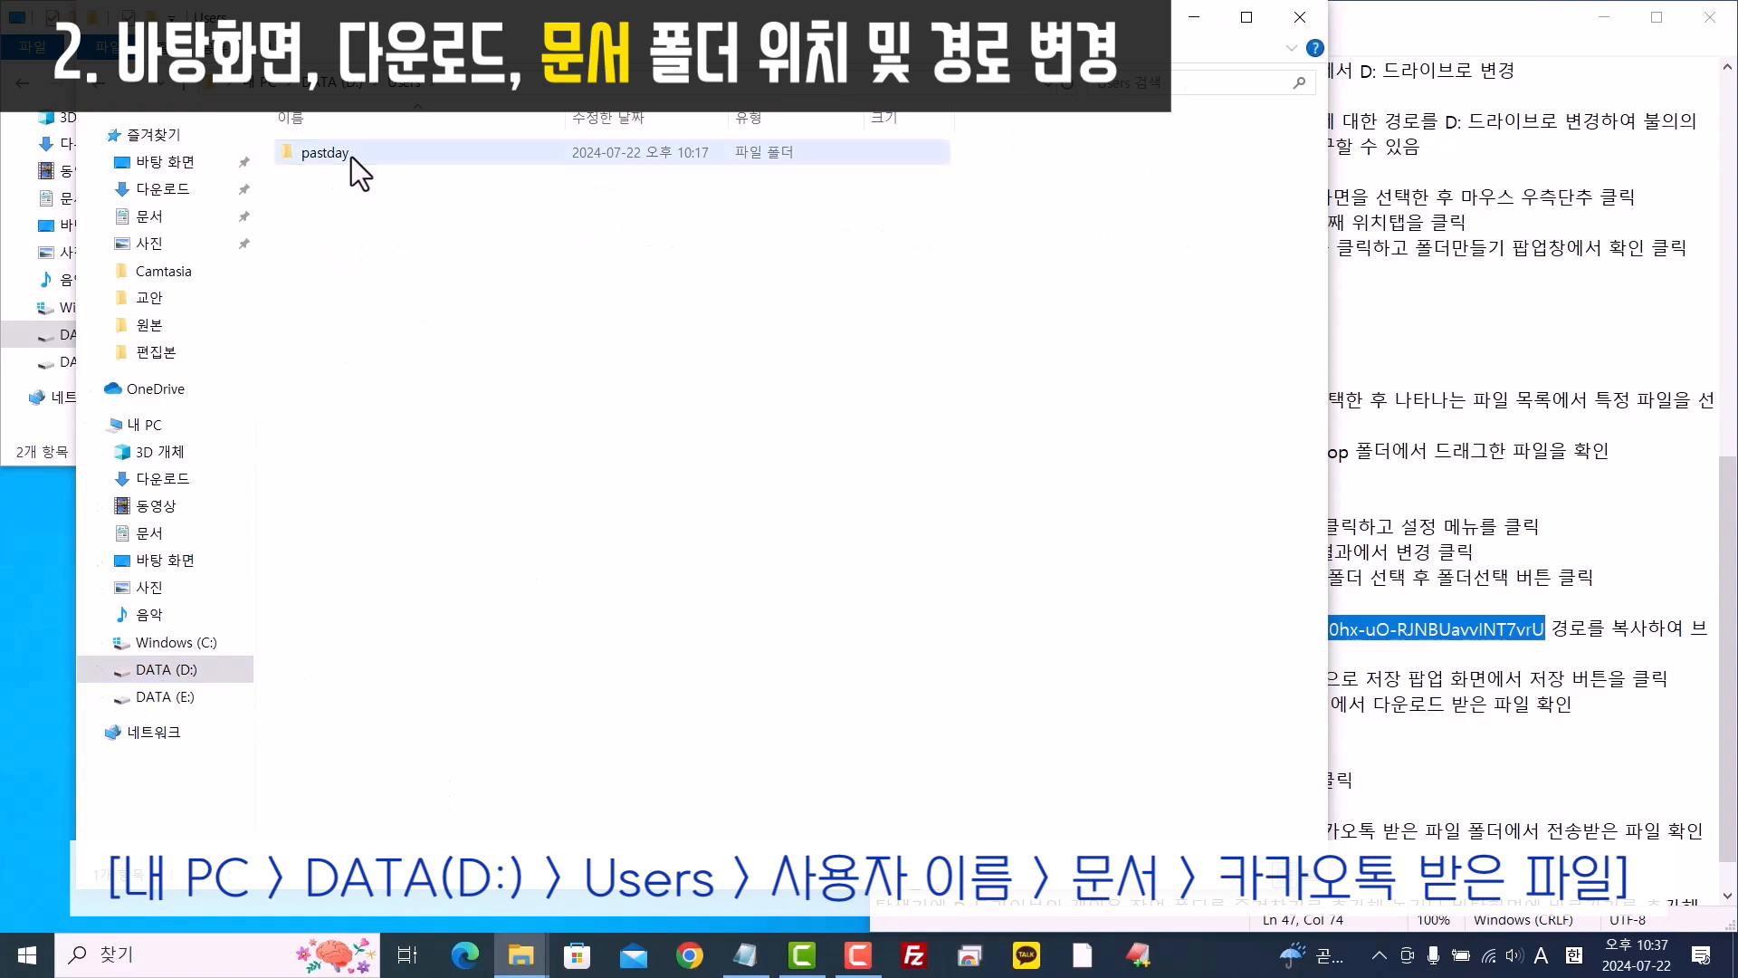
double_click(351, 156)
double_click(333, 178)
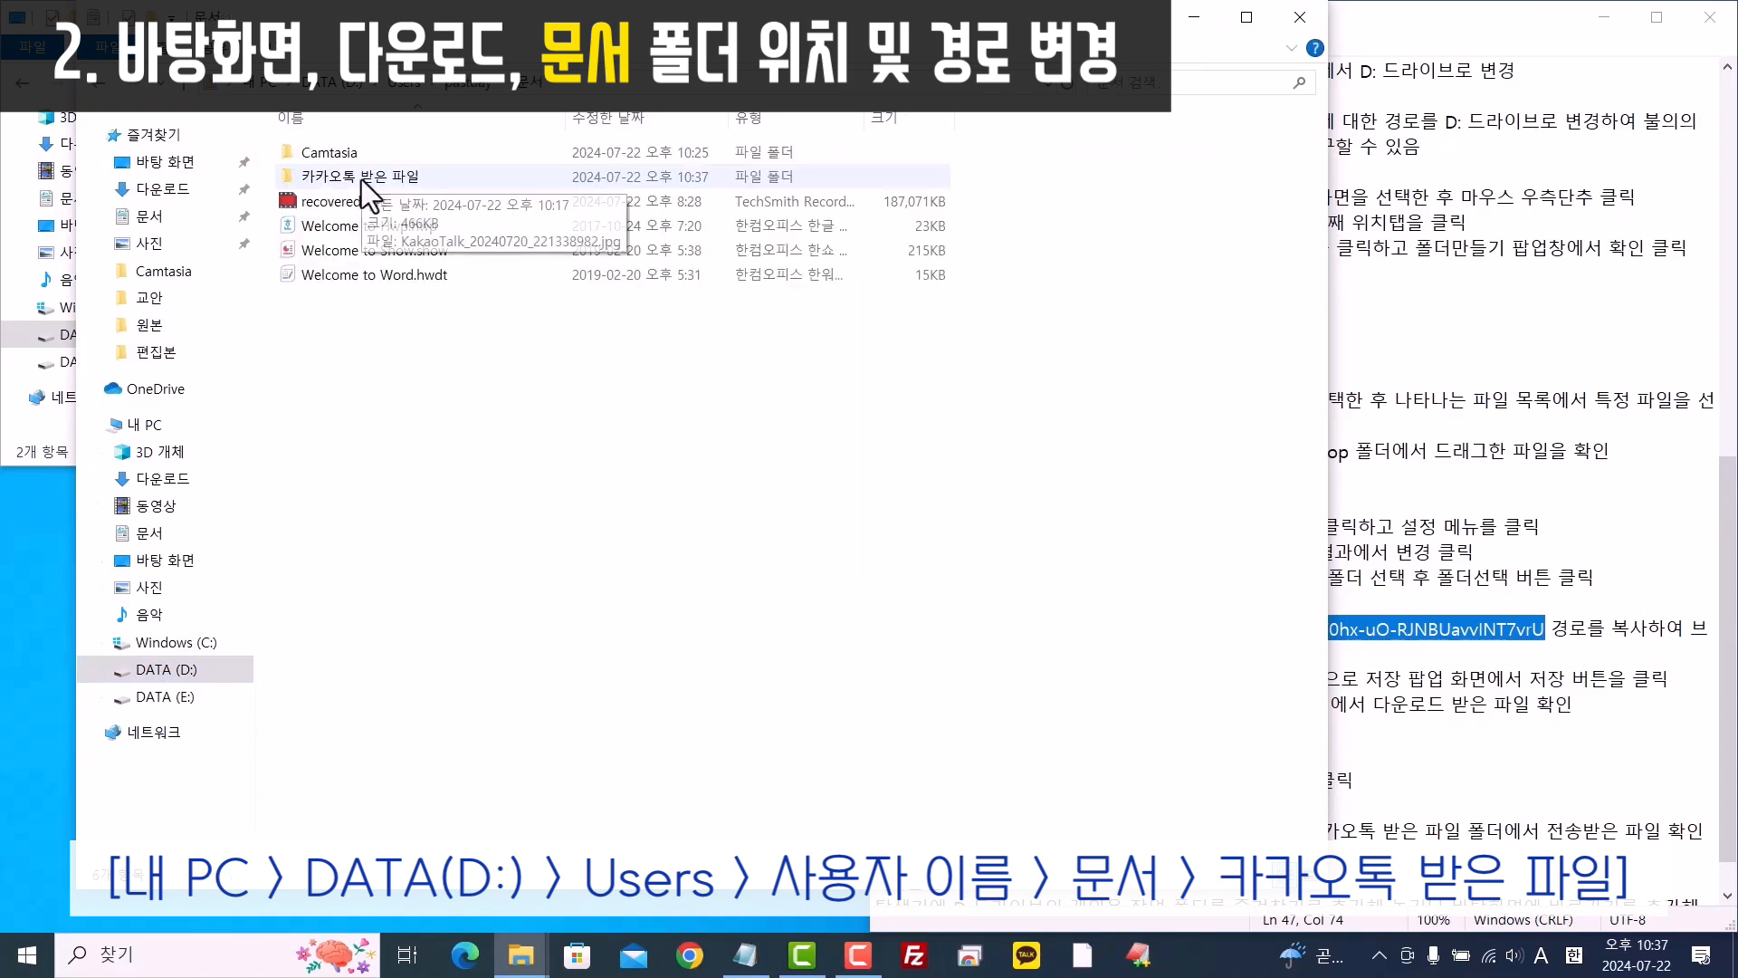
left_click(360, 179)
double_click(361, 179)
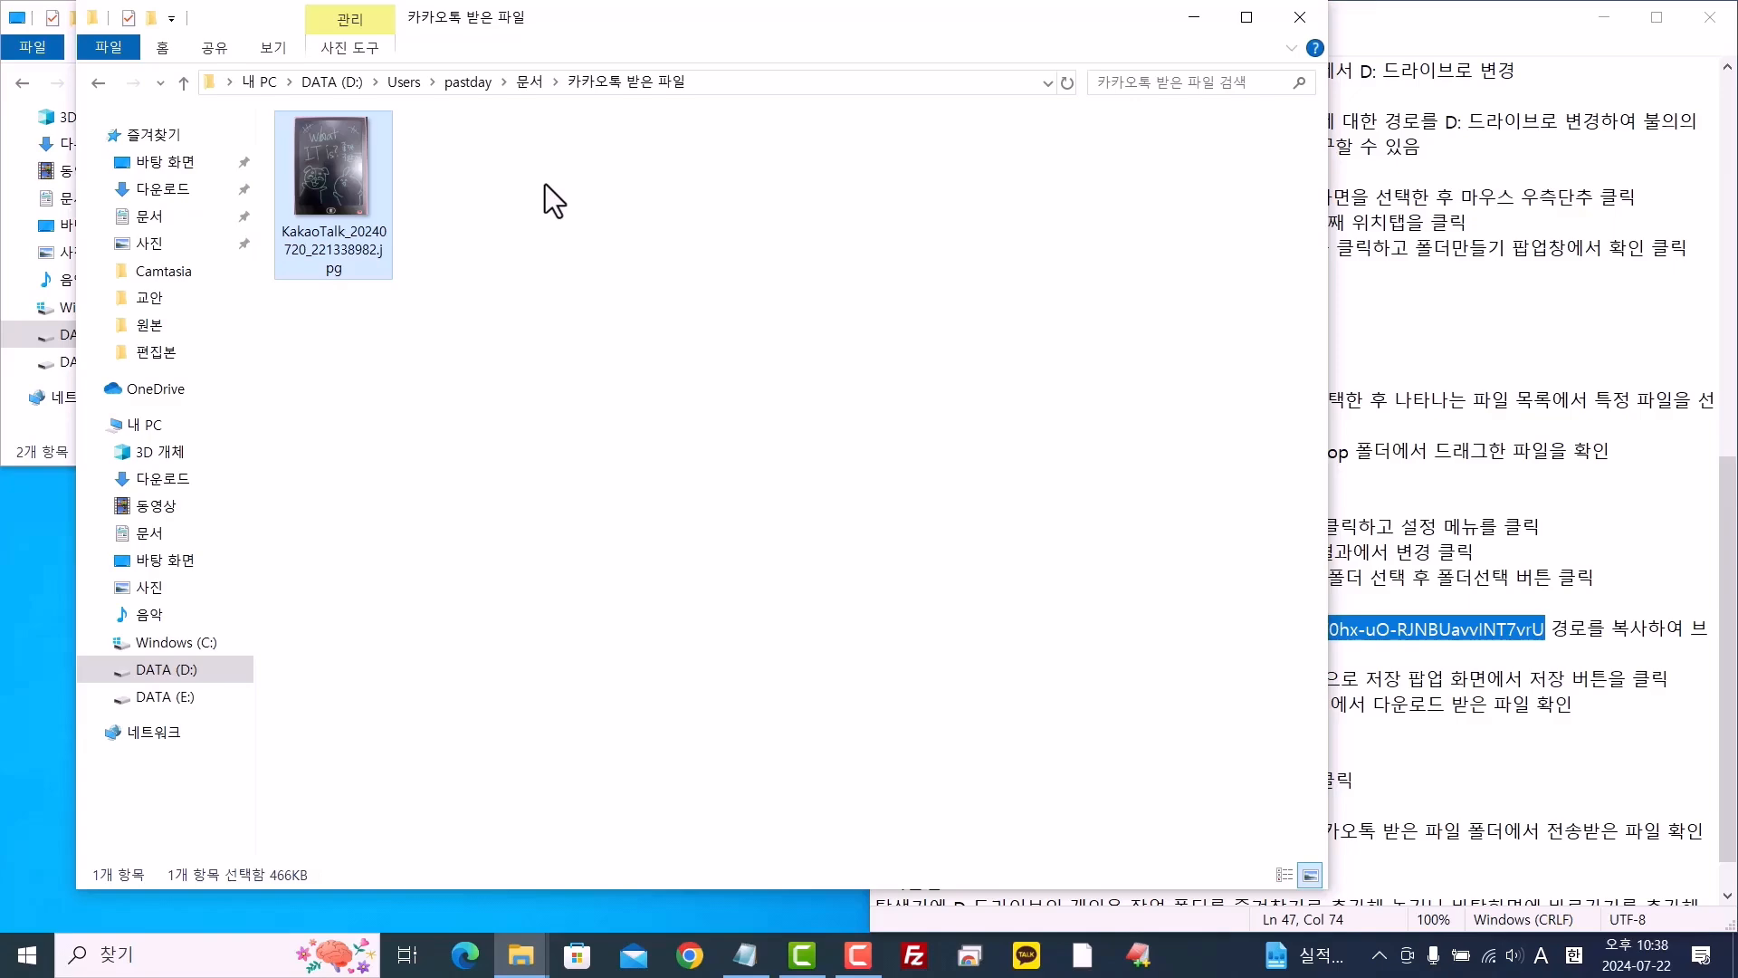
left_click(1592, 481)
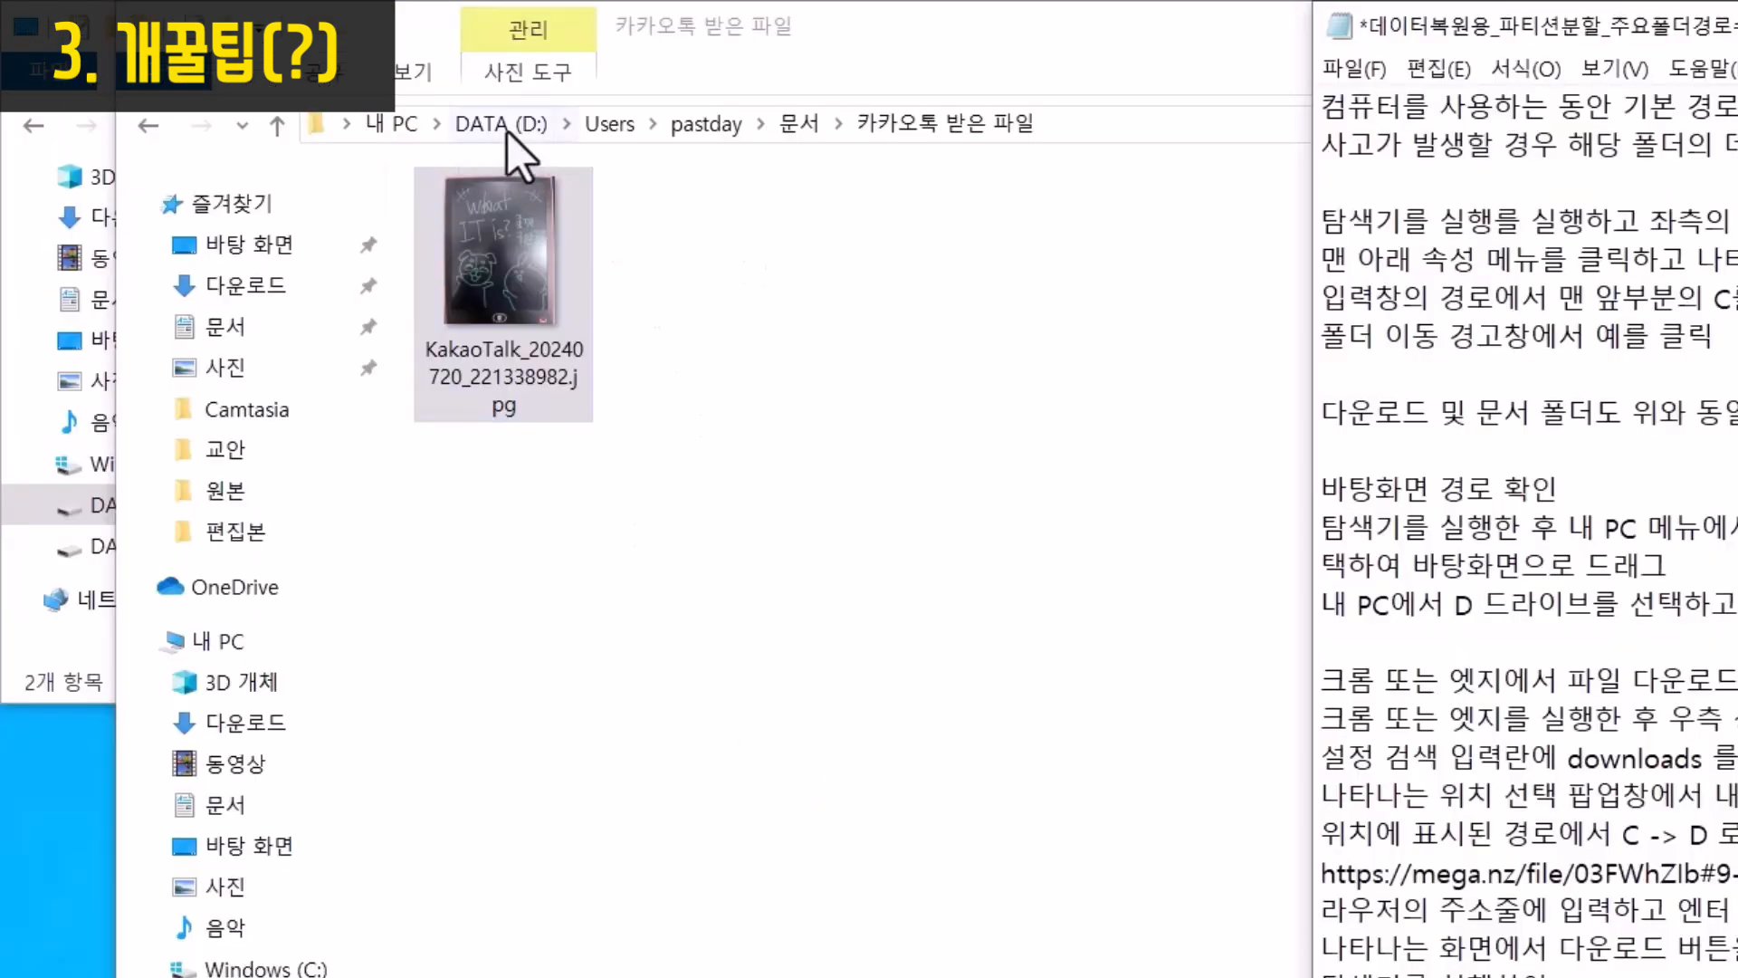
Pin the user's folder from Users on DATA (D:) to Quick access, above the other pinned folders
left_click(337, 177)
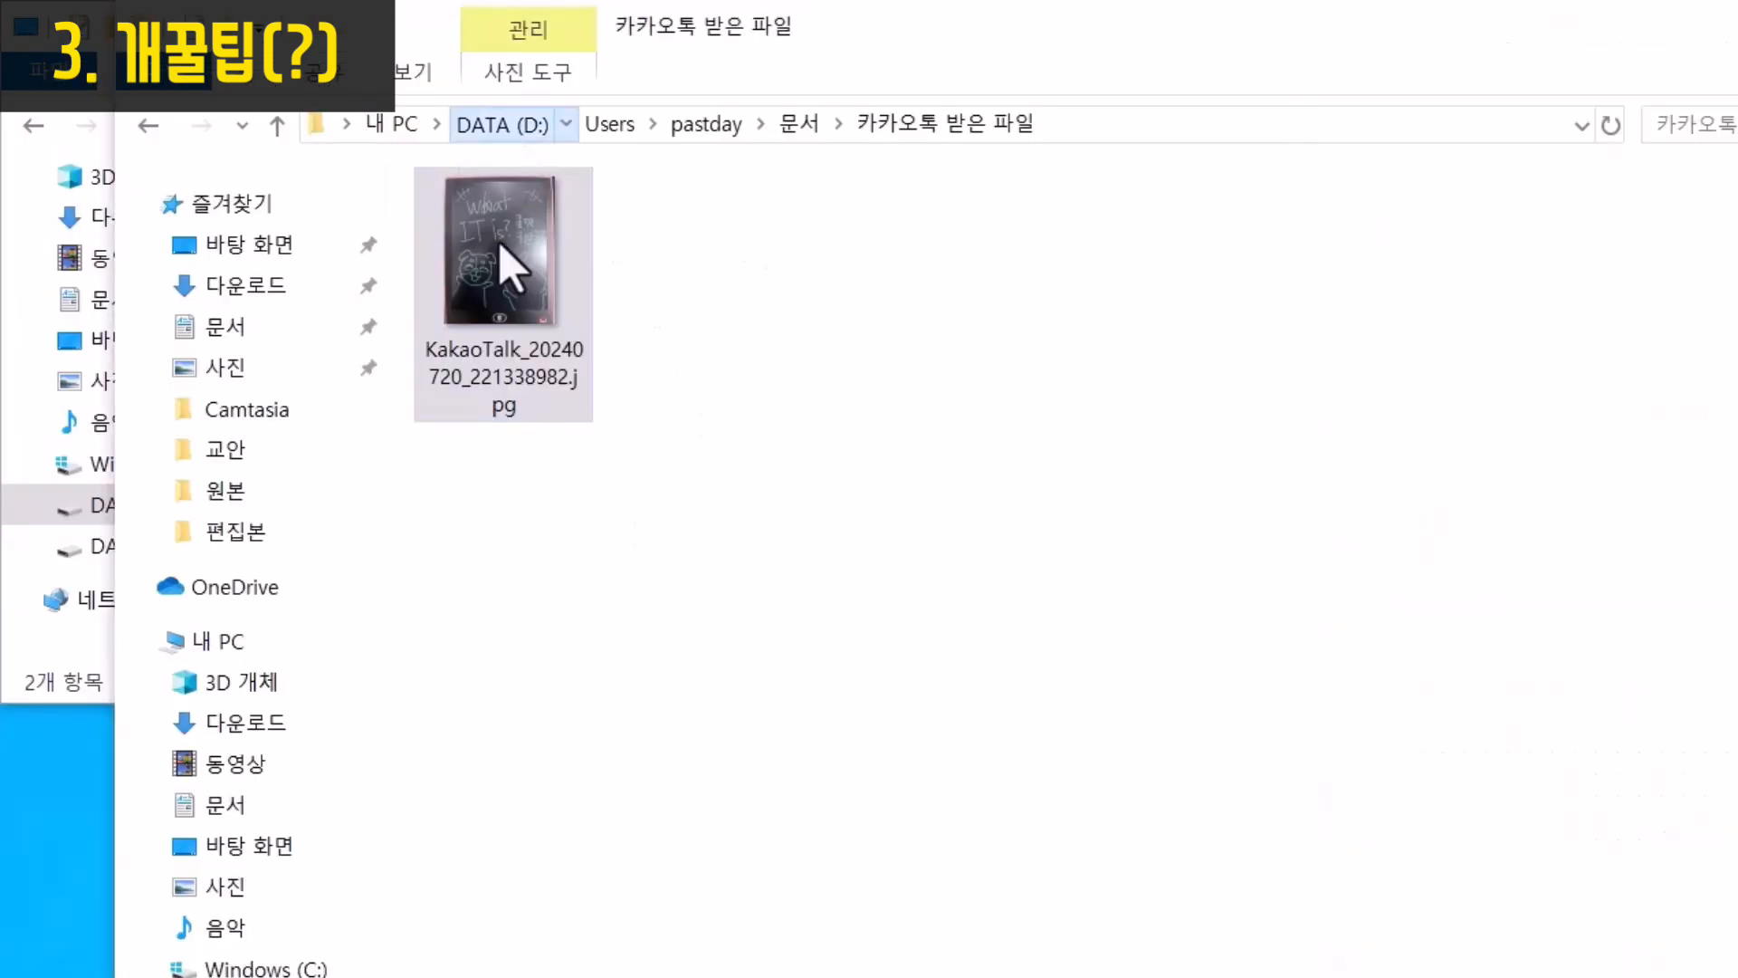
left_click(503, 124)
double_click(469, 238)
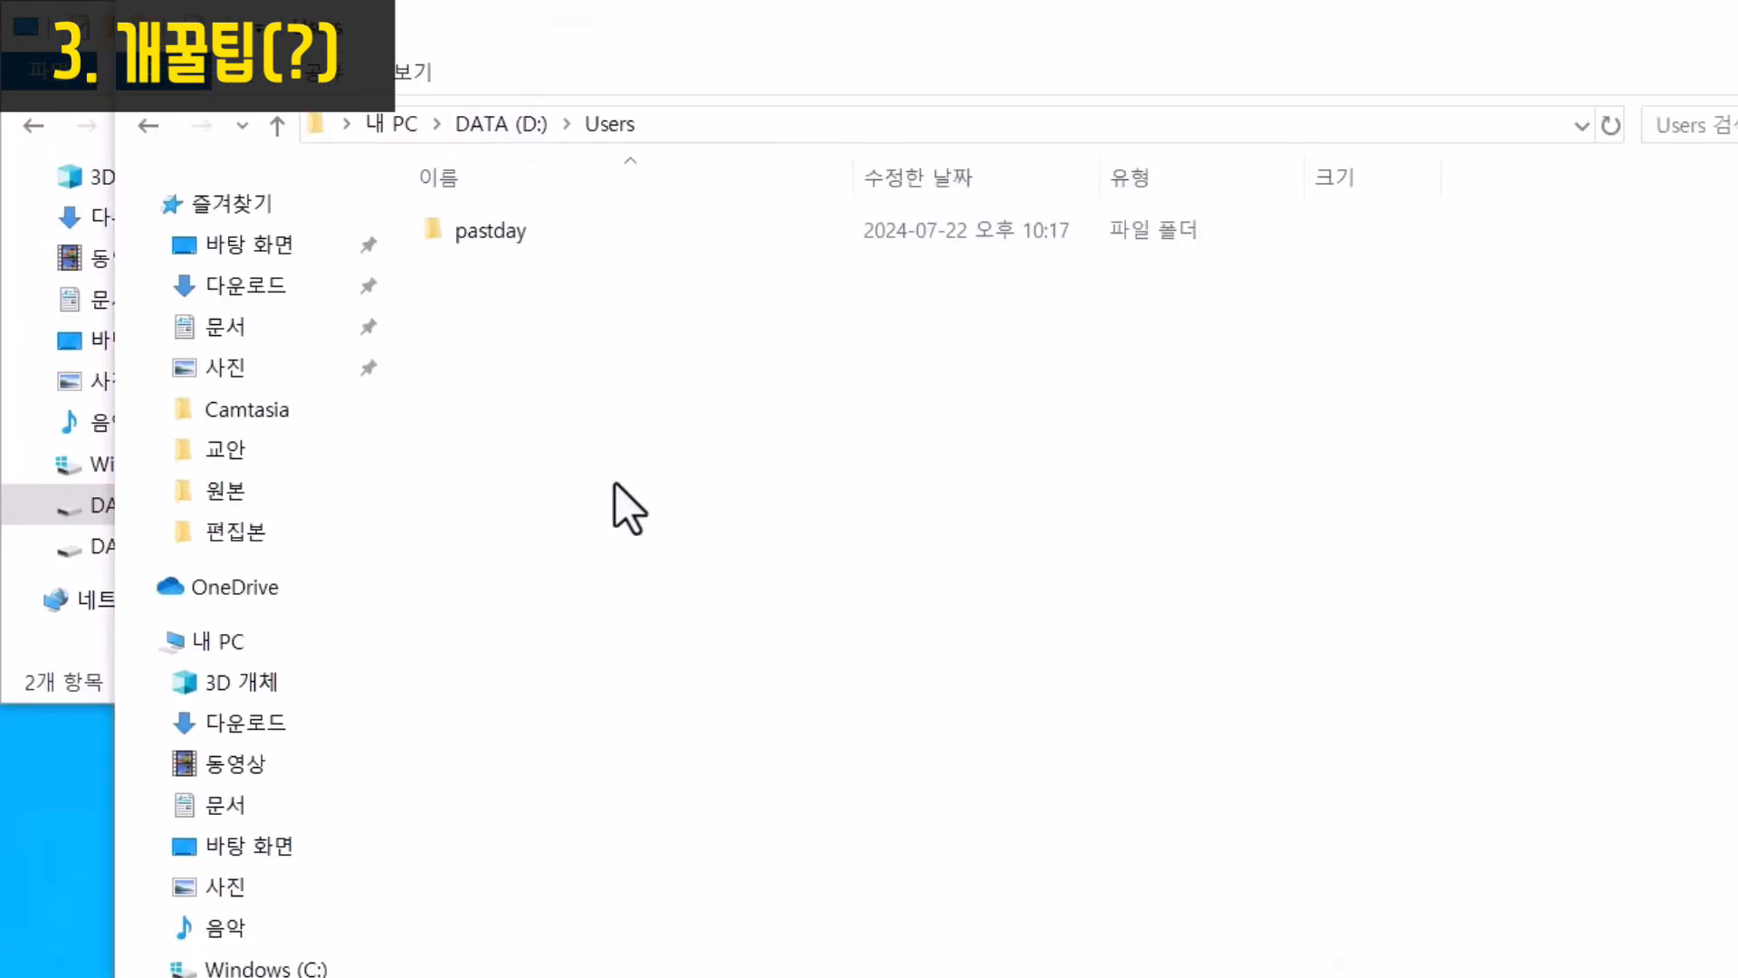
double_click(480, 234)
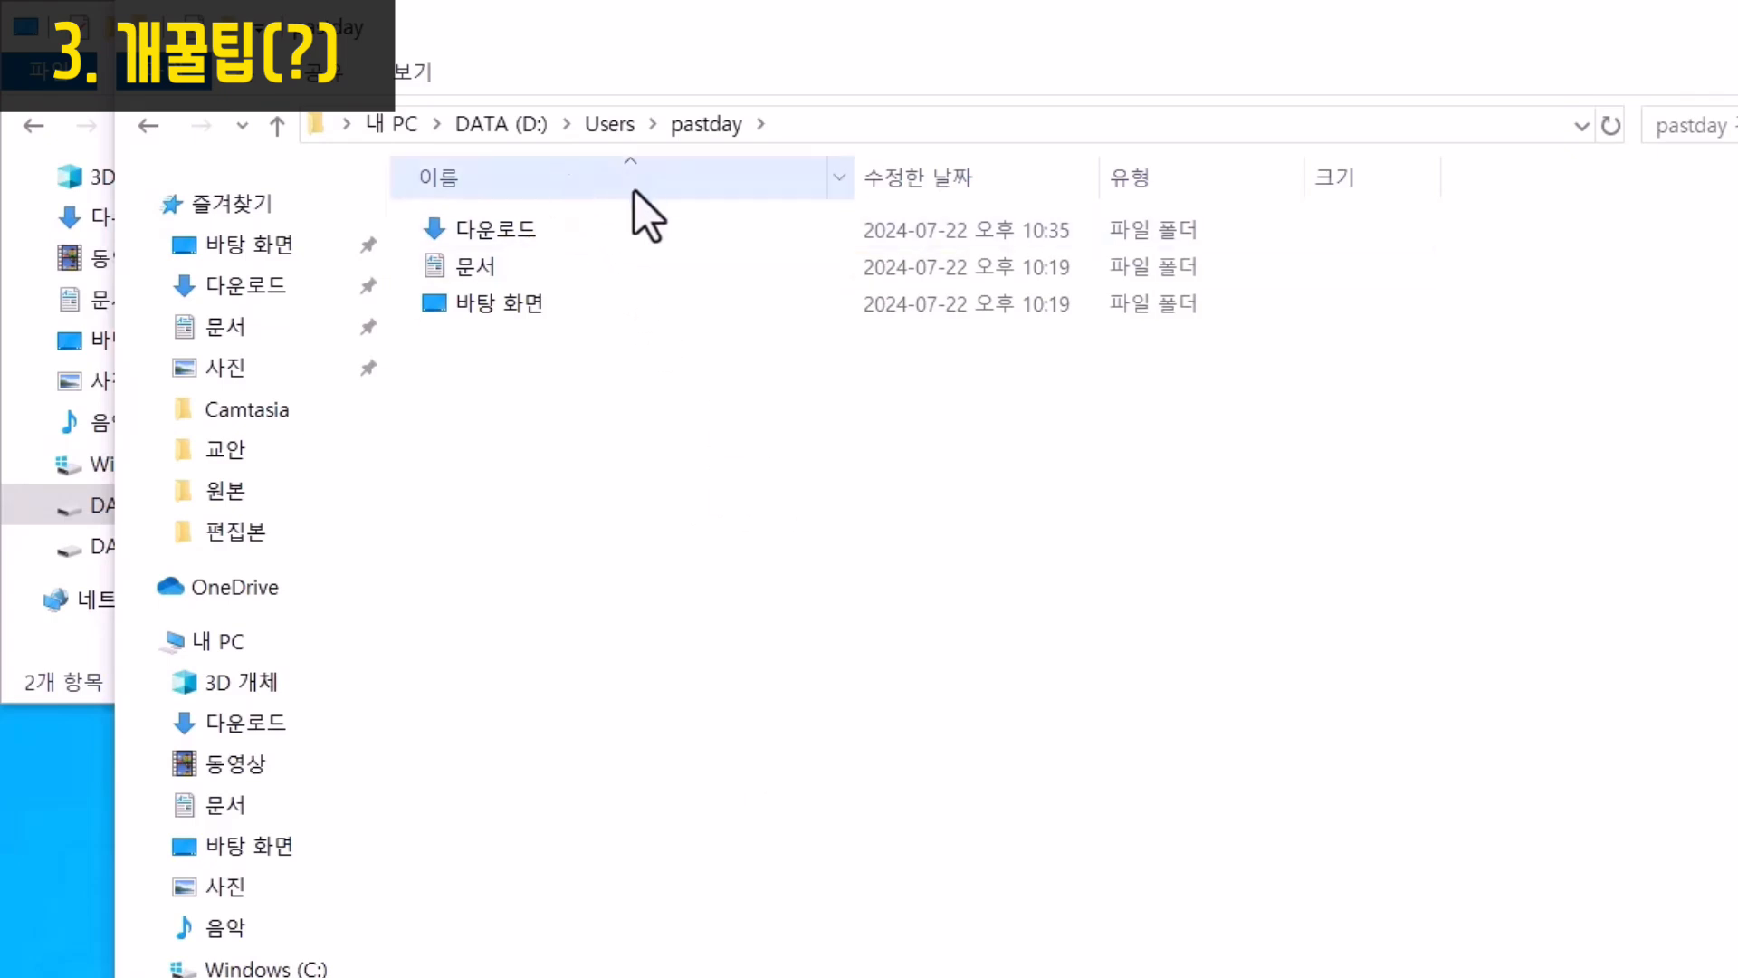
left_click(605, 129)
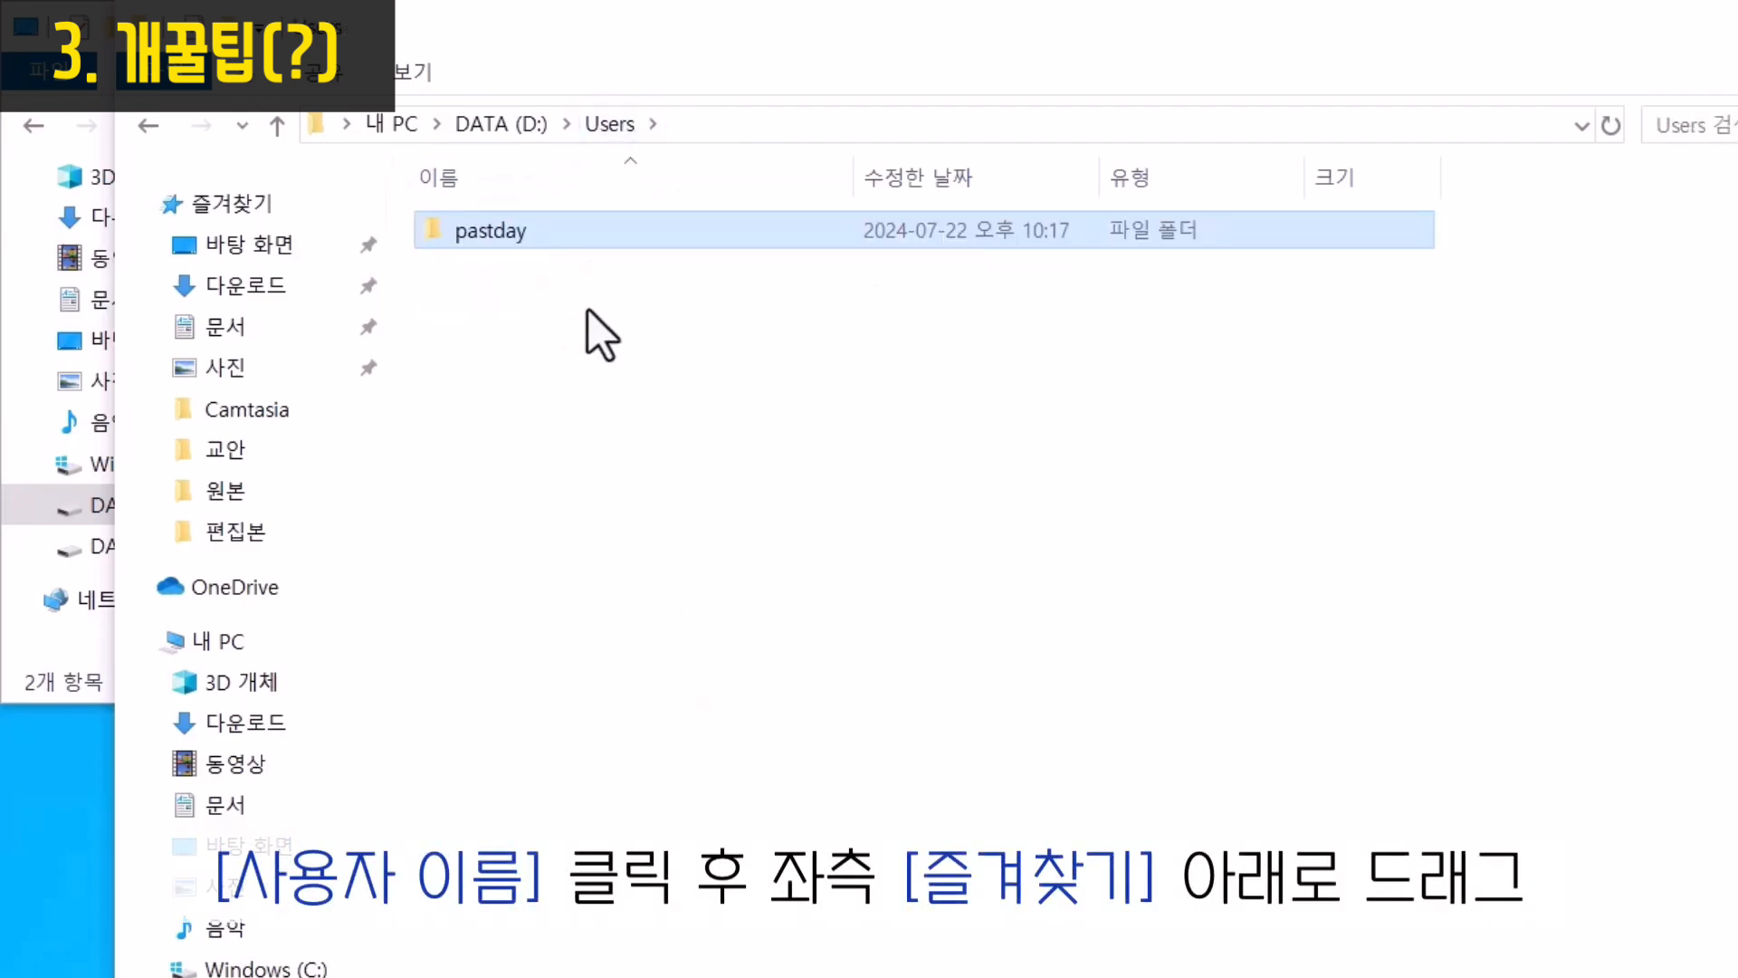
left_click_drag(562, 232, 270, 235)
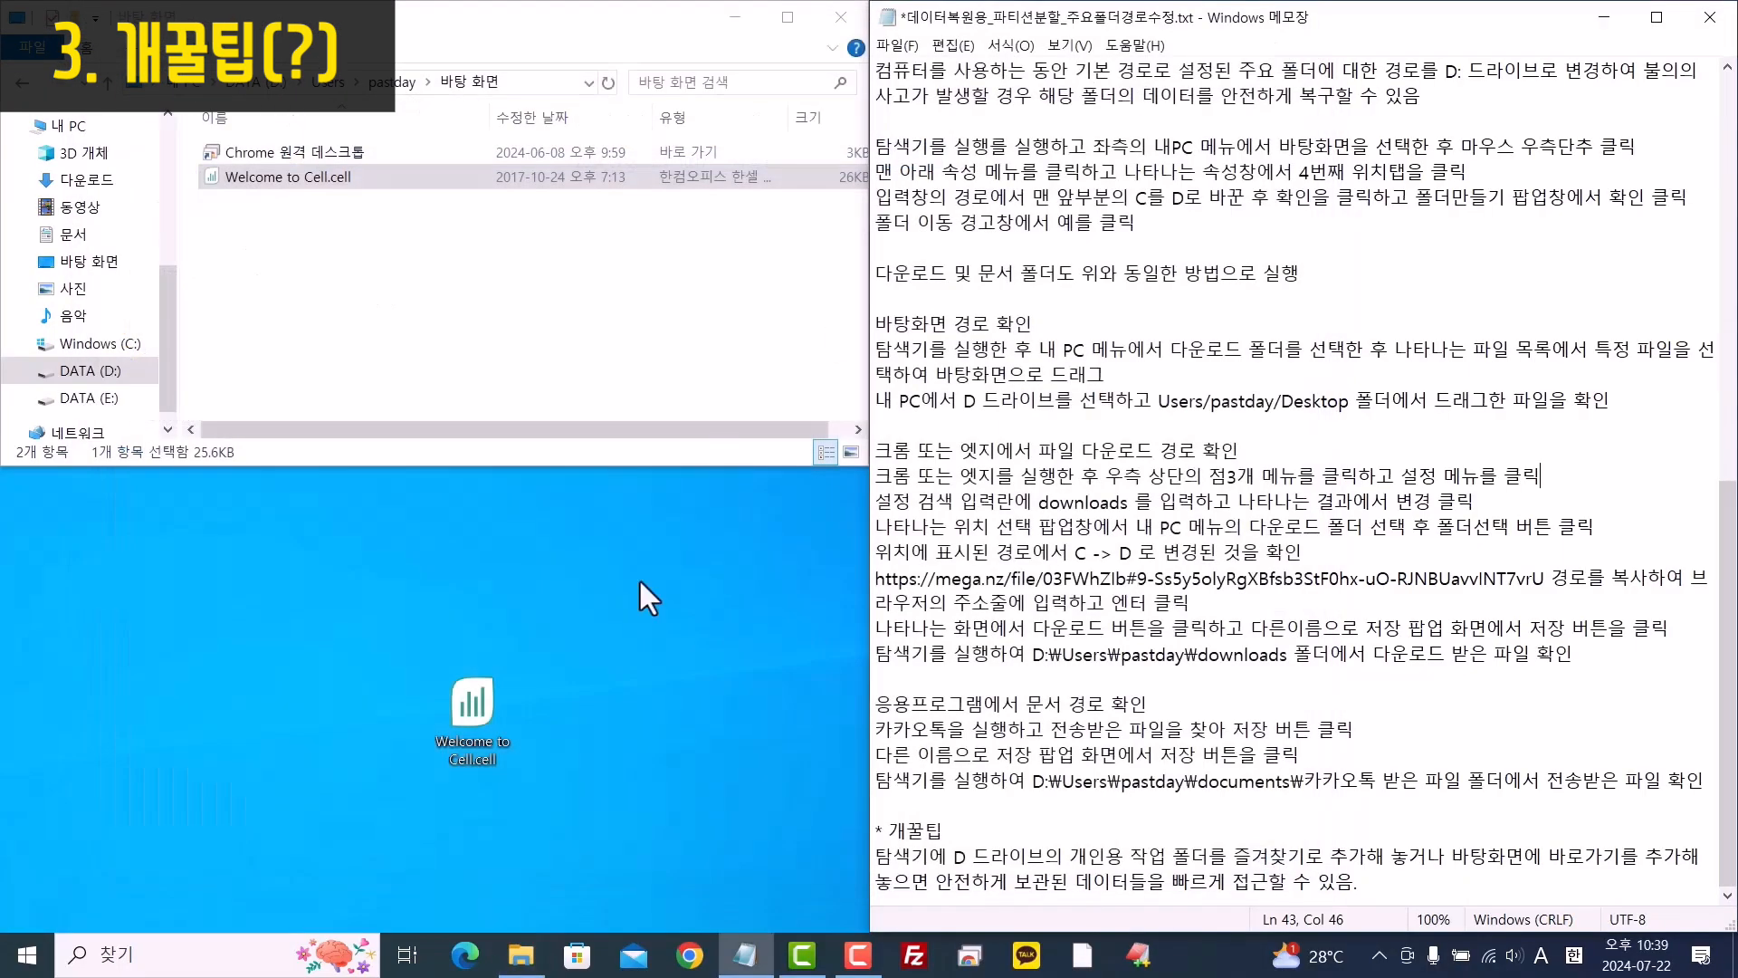
Check the pinned user folder from Quick access in a new File Explorer window
key("super+e")
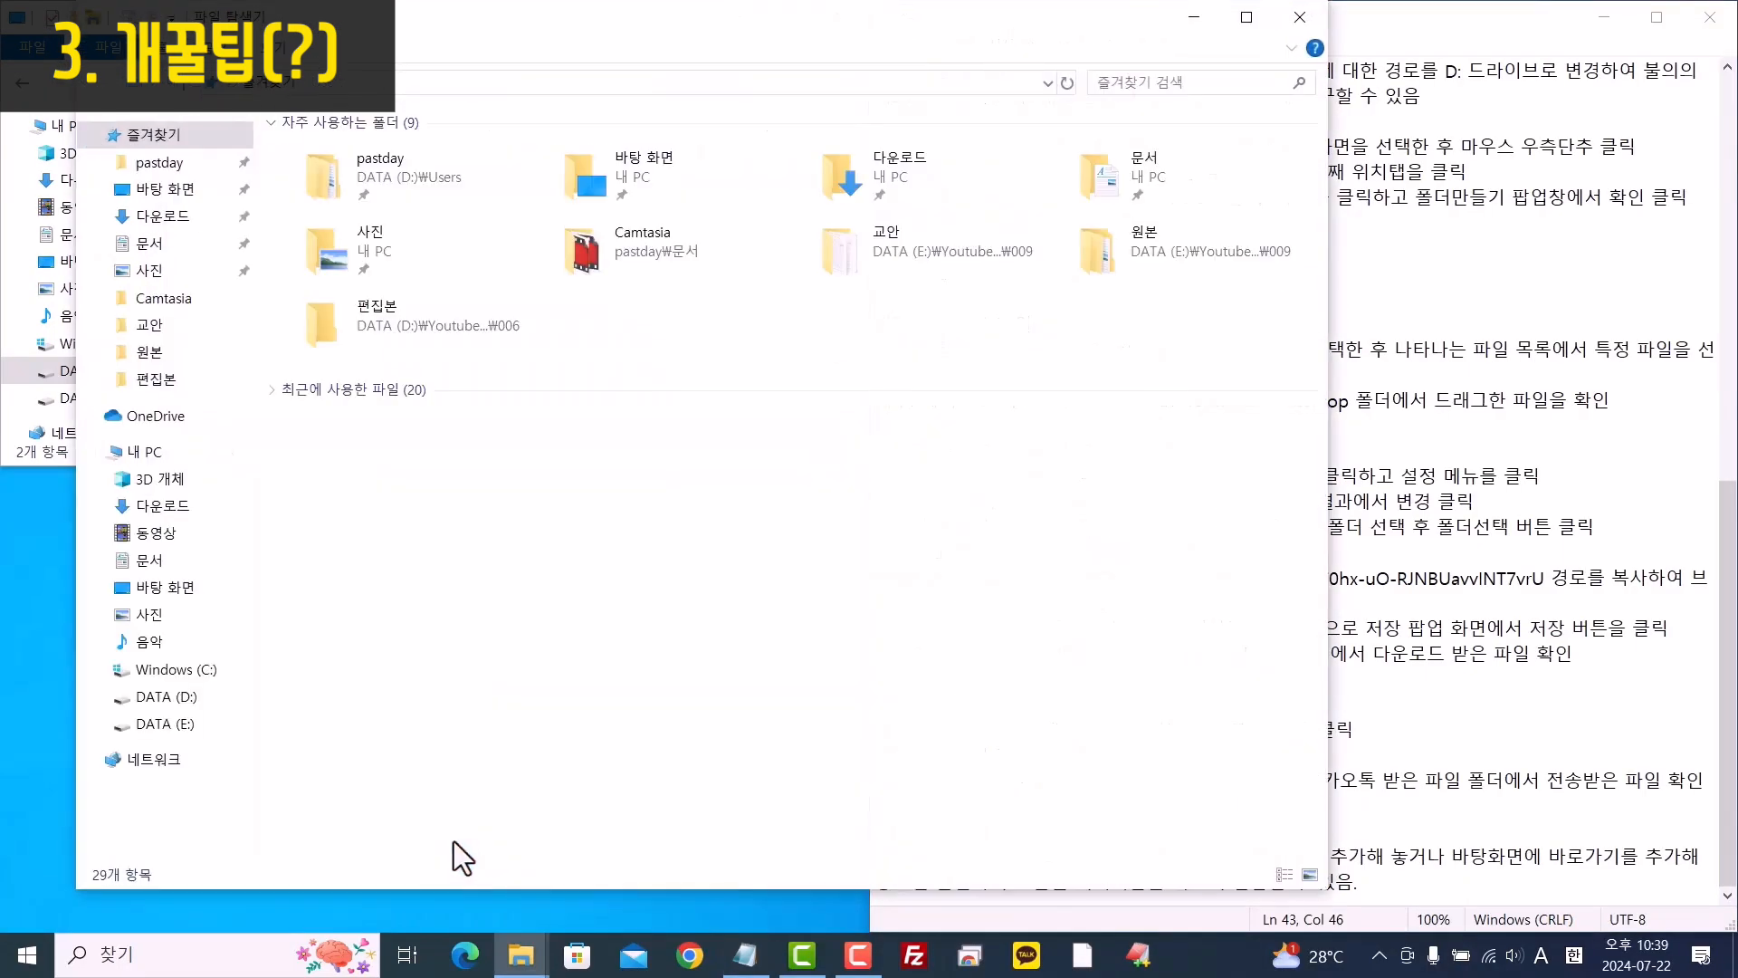
left_click(161, 163)
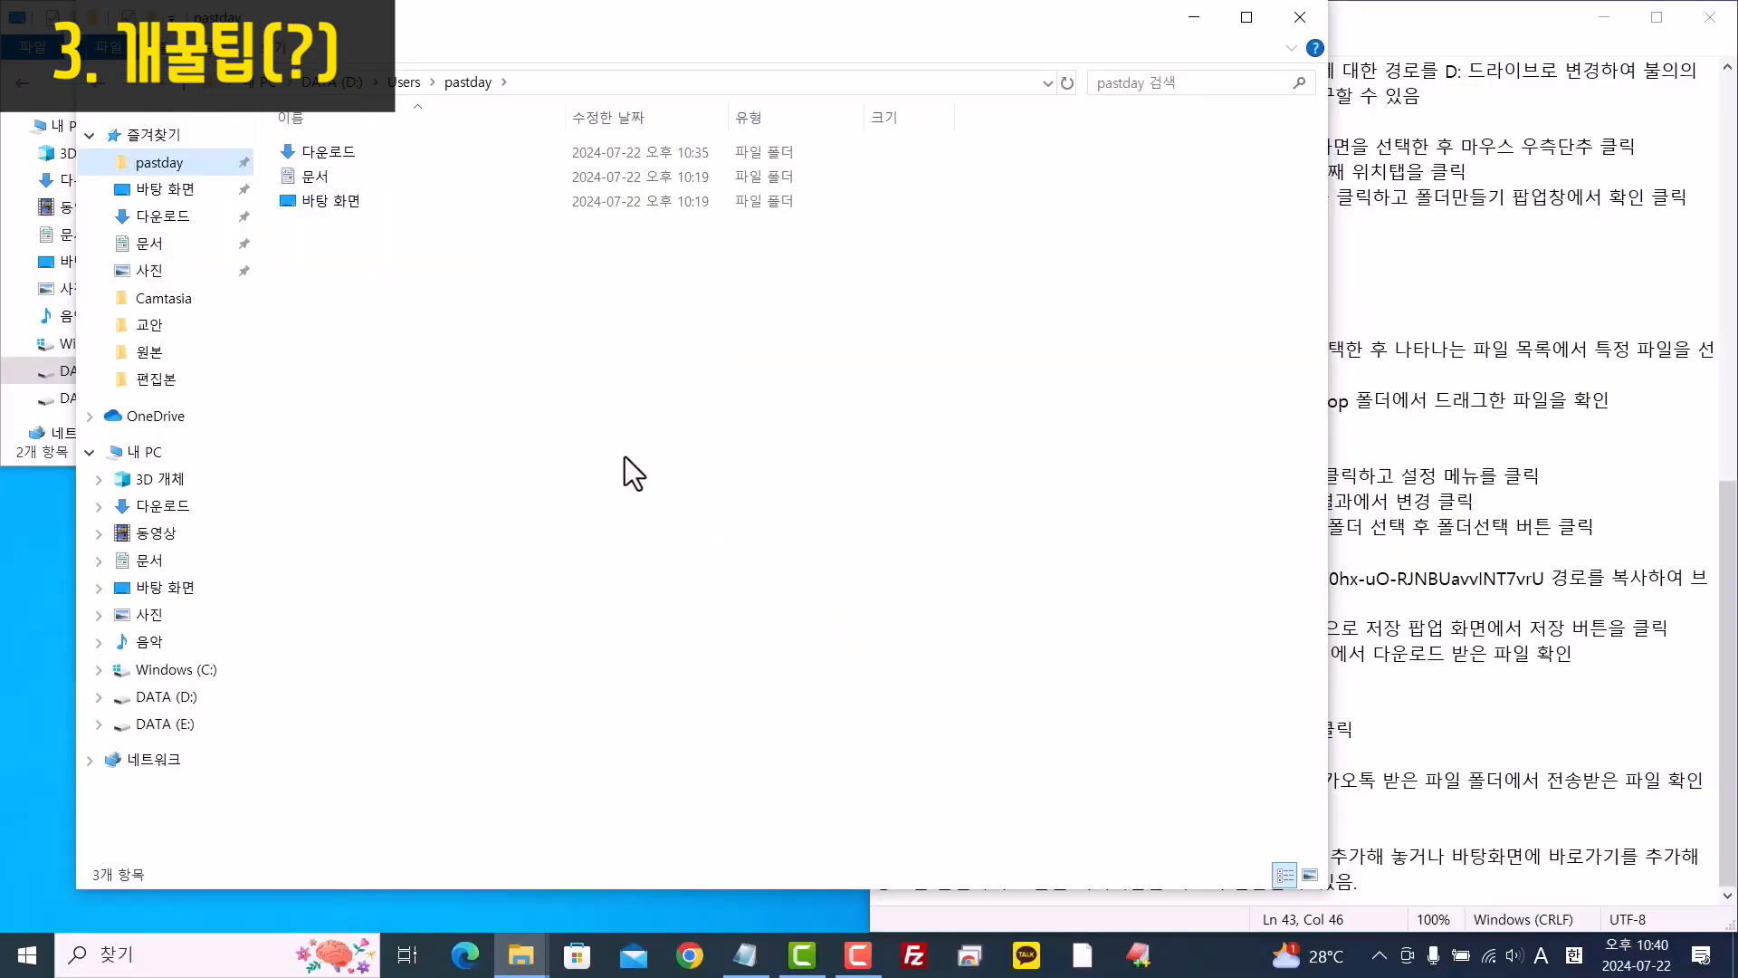
left_click(42, 654)
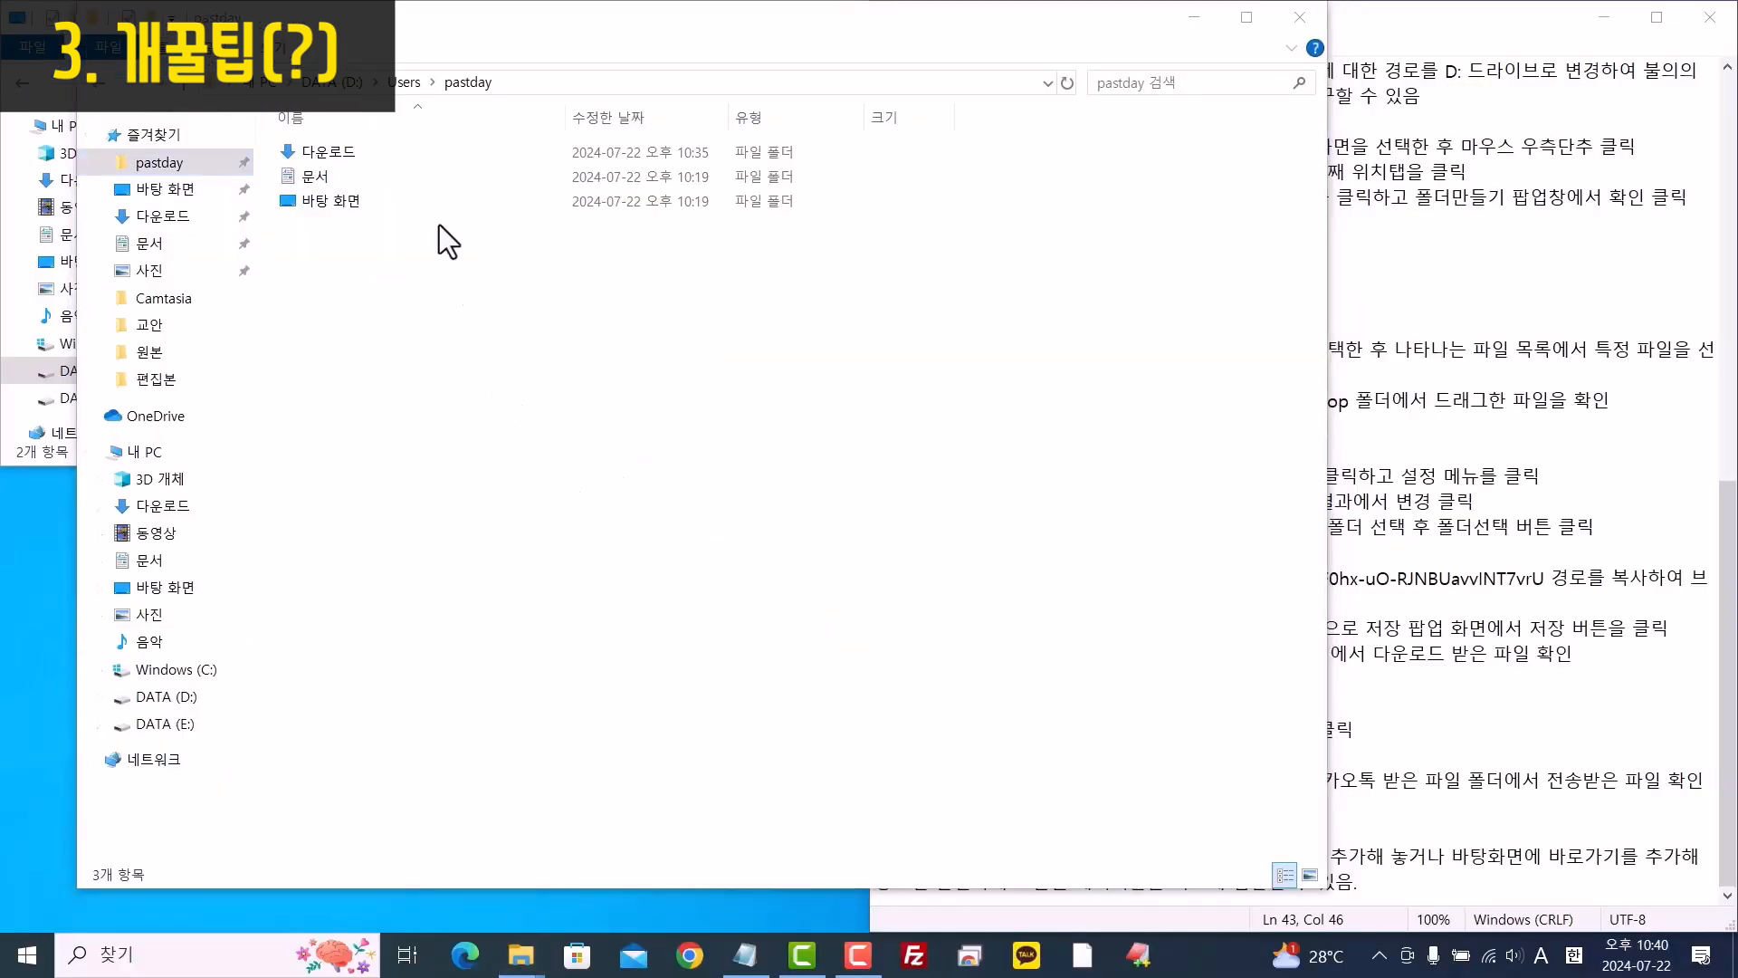
Create a desktop shortcut to the user's folder under Users on DATA (D:) and open the folder through it
left_click(404, 81)
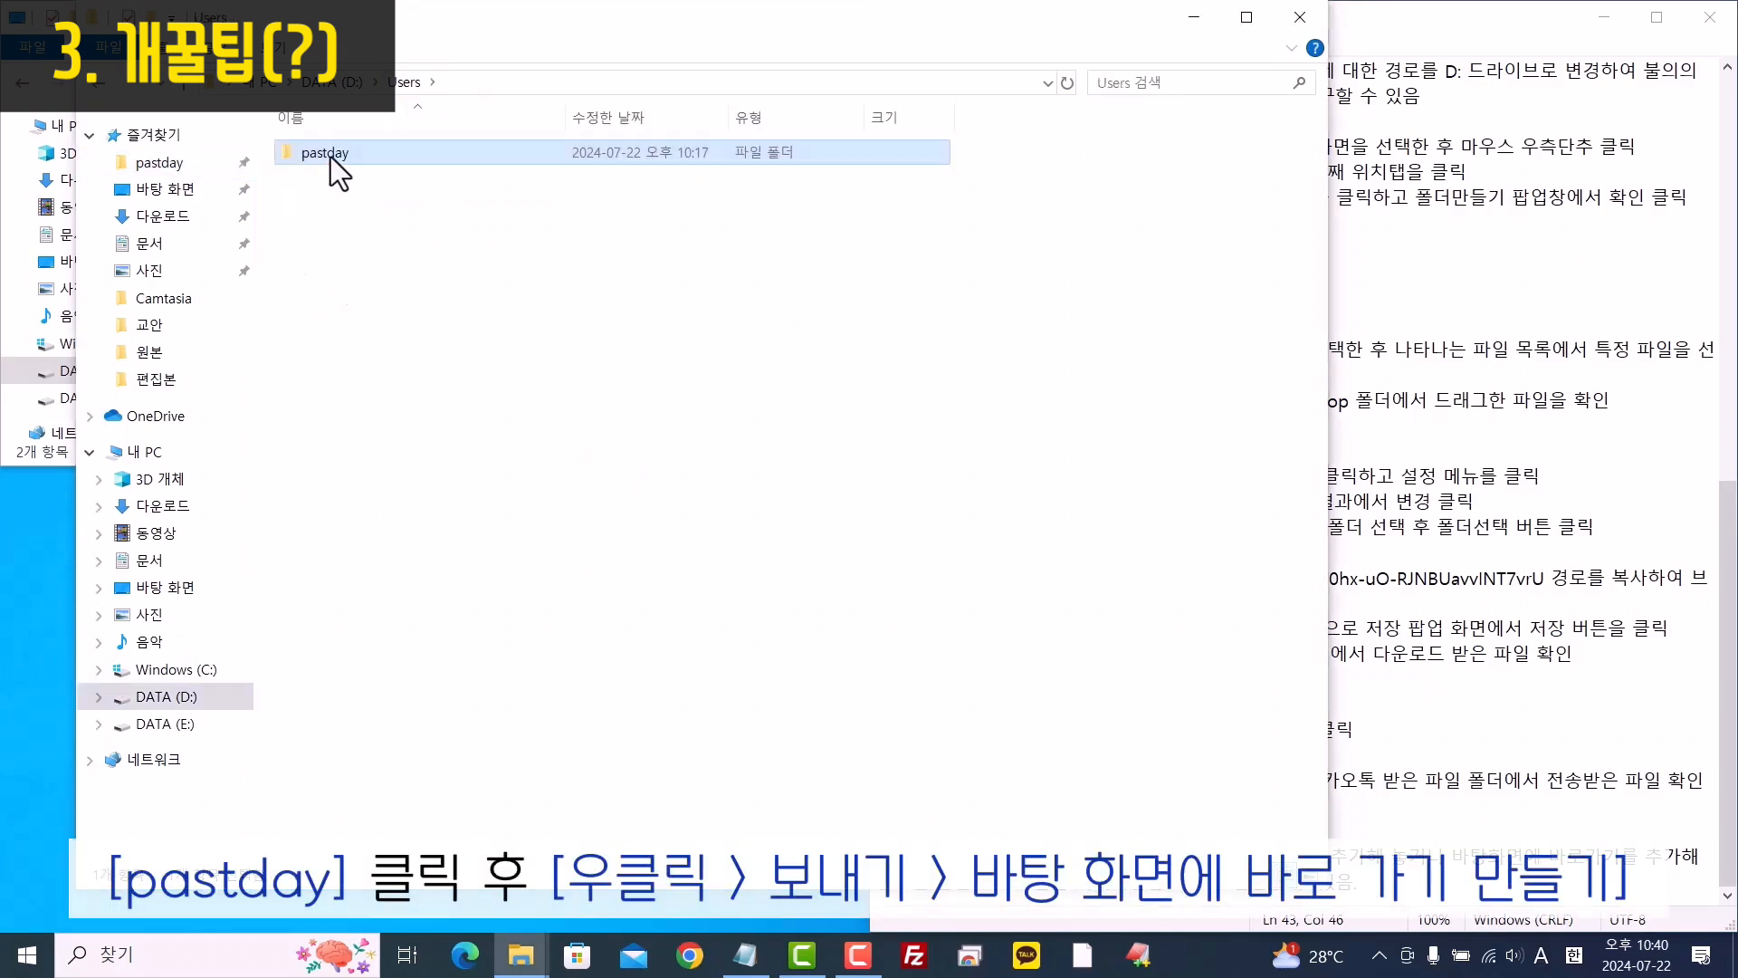
right_click(329, 155)
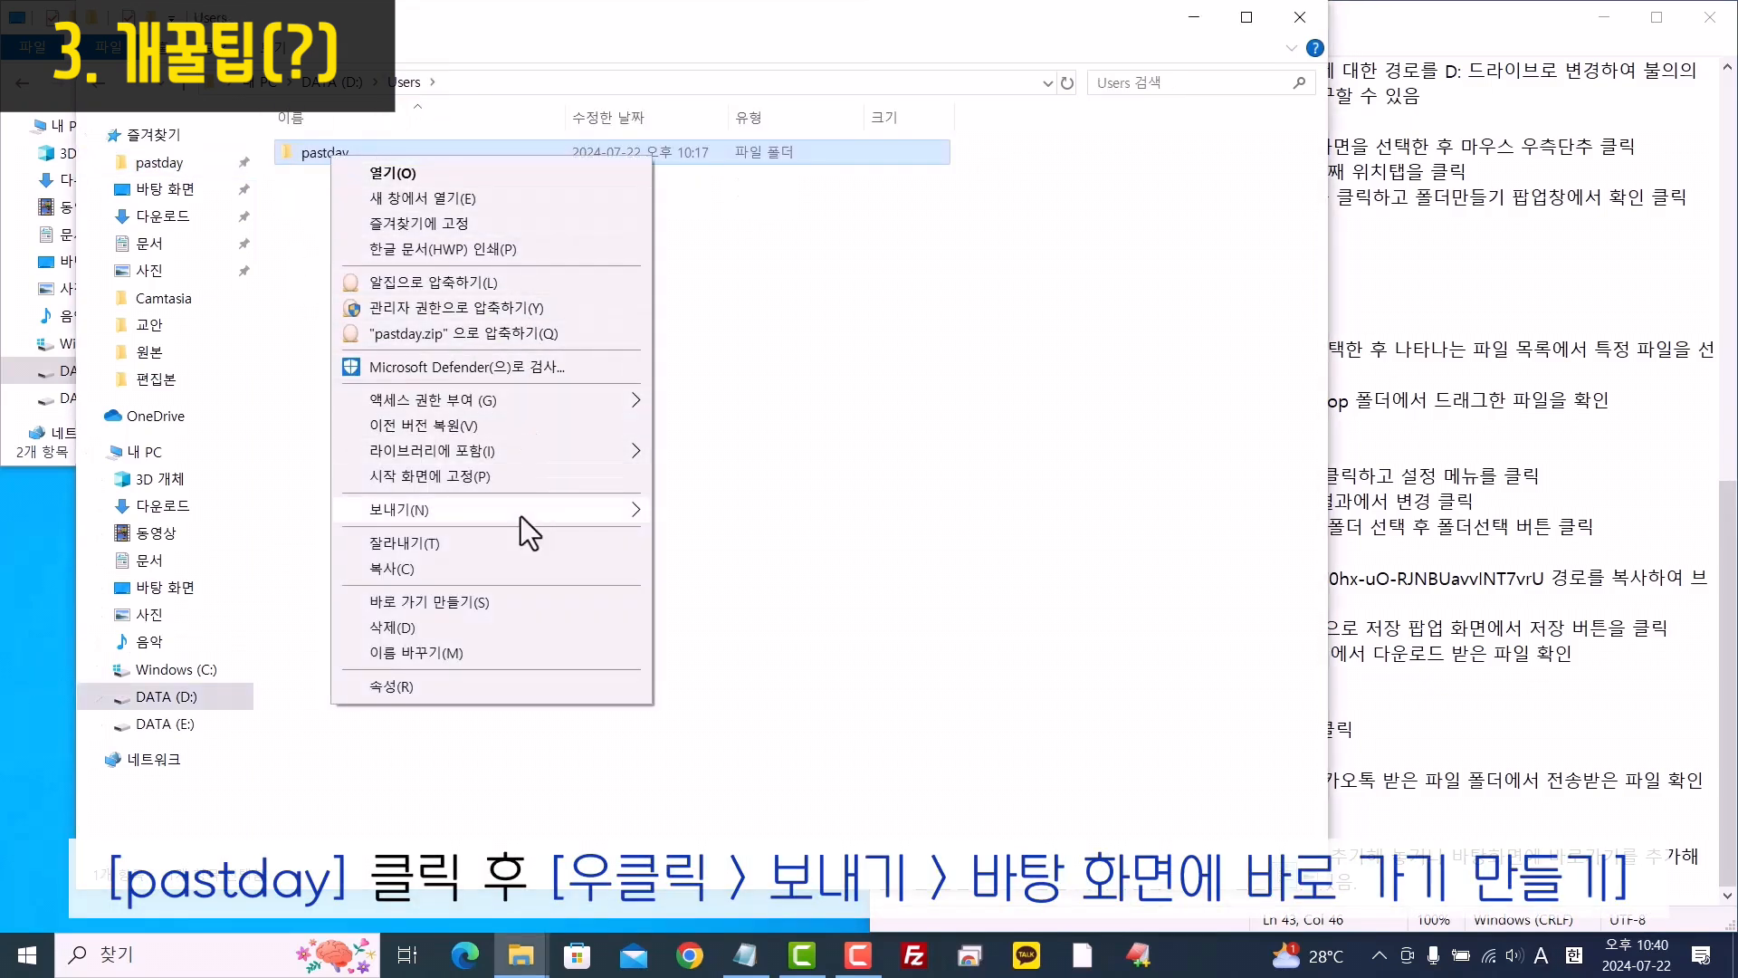
mouse_move(520, 518)
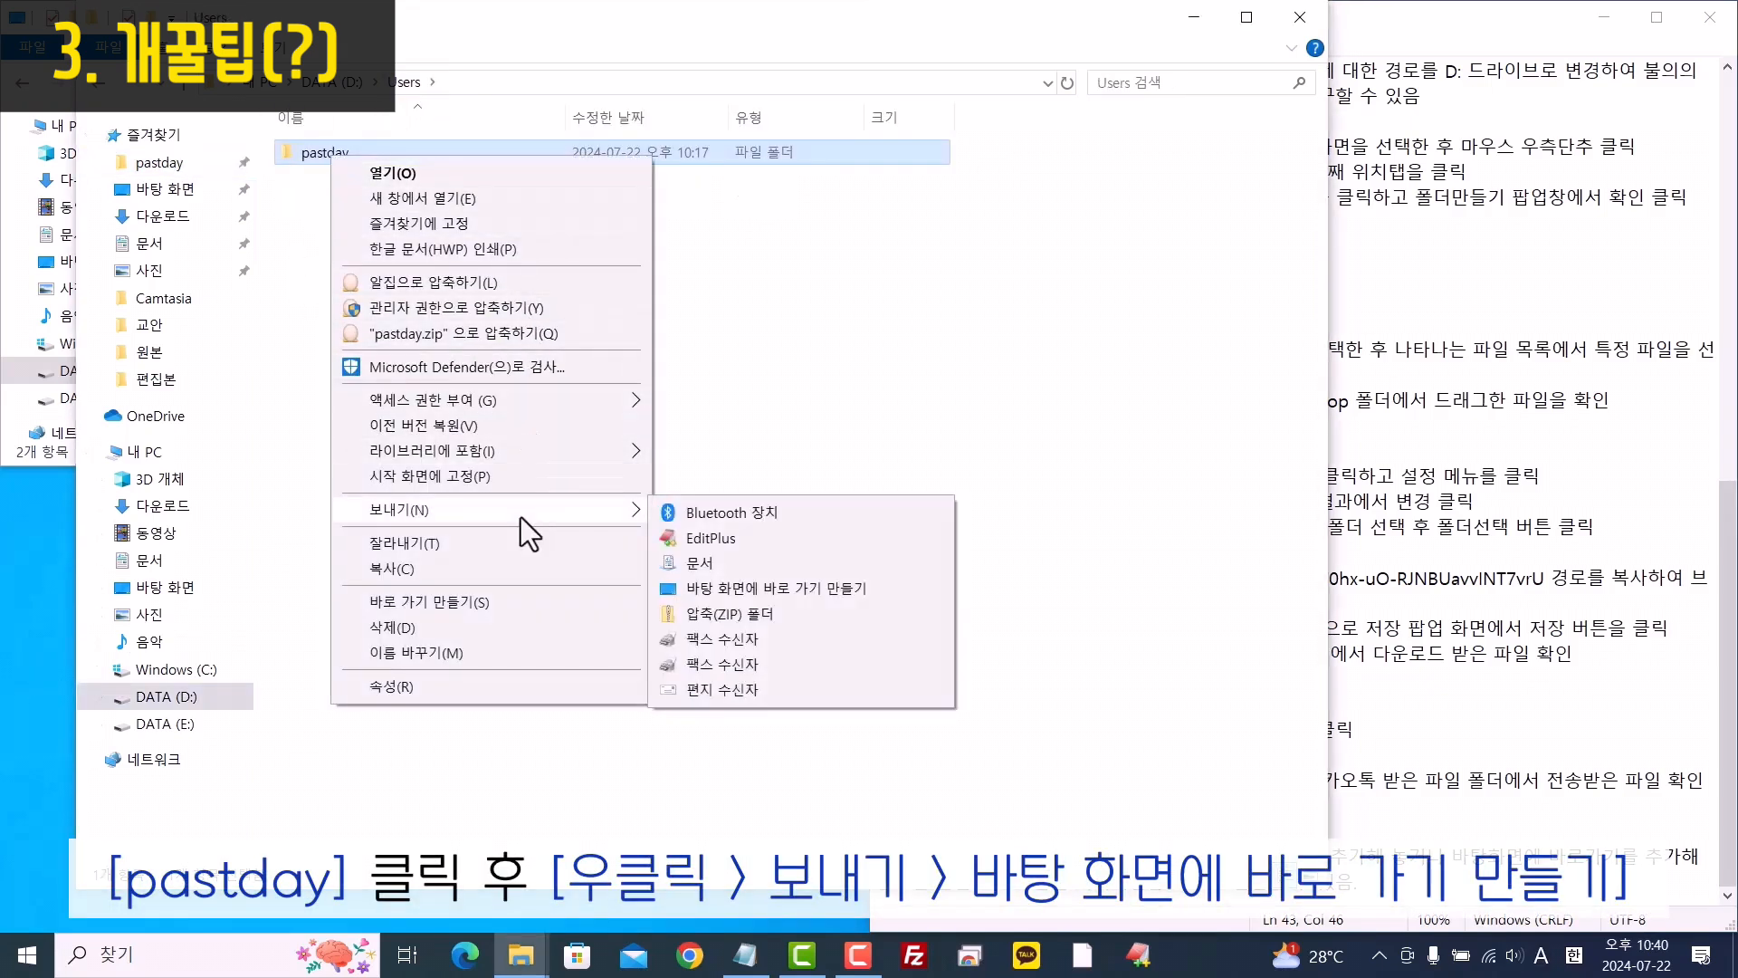
left_click(845, 588)
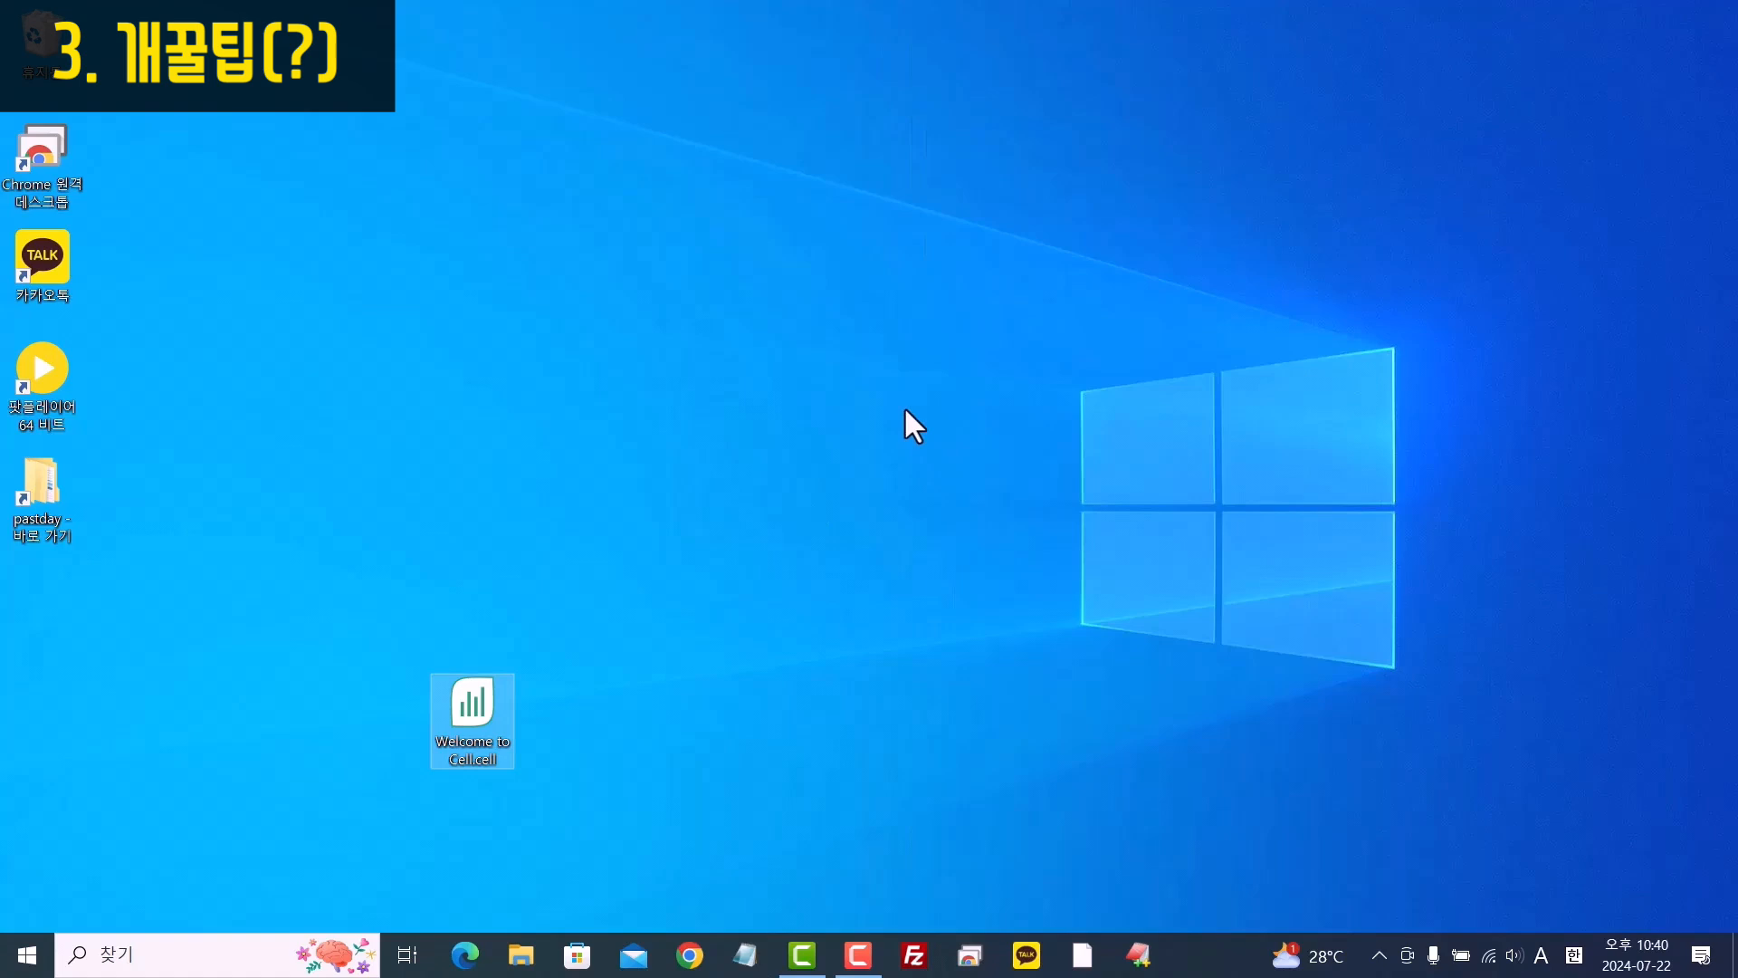
left_click(902, 404)
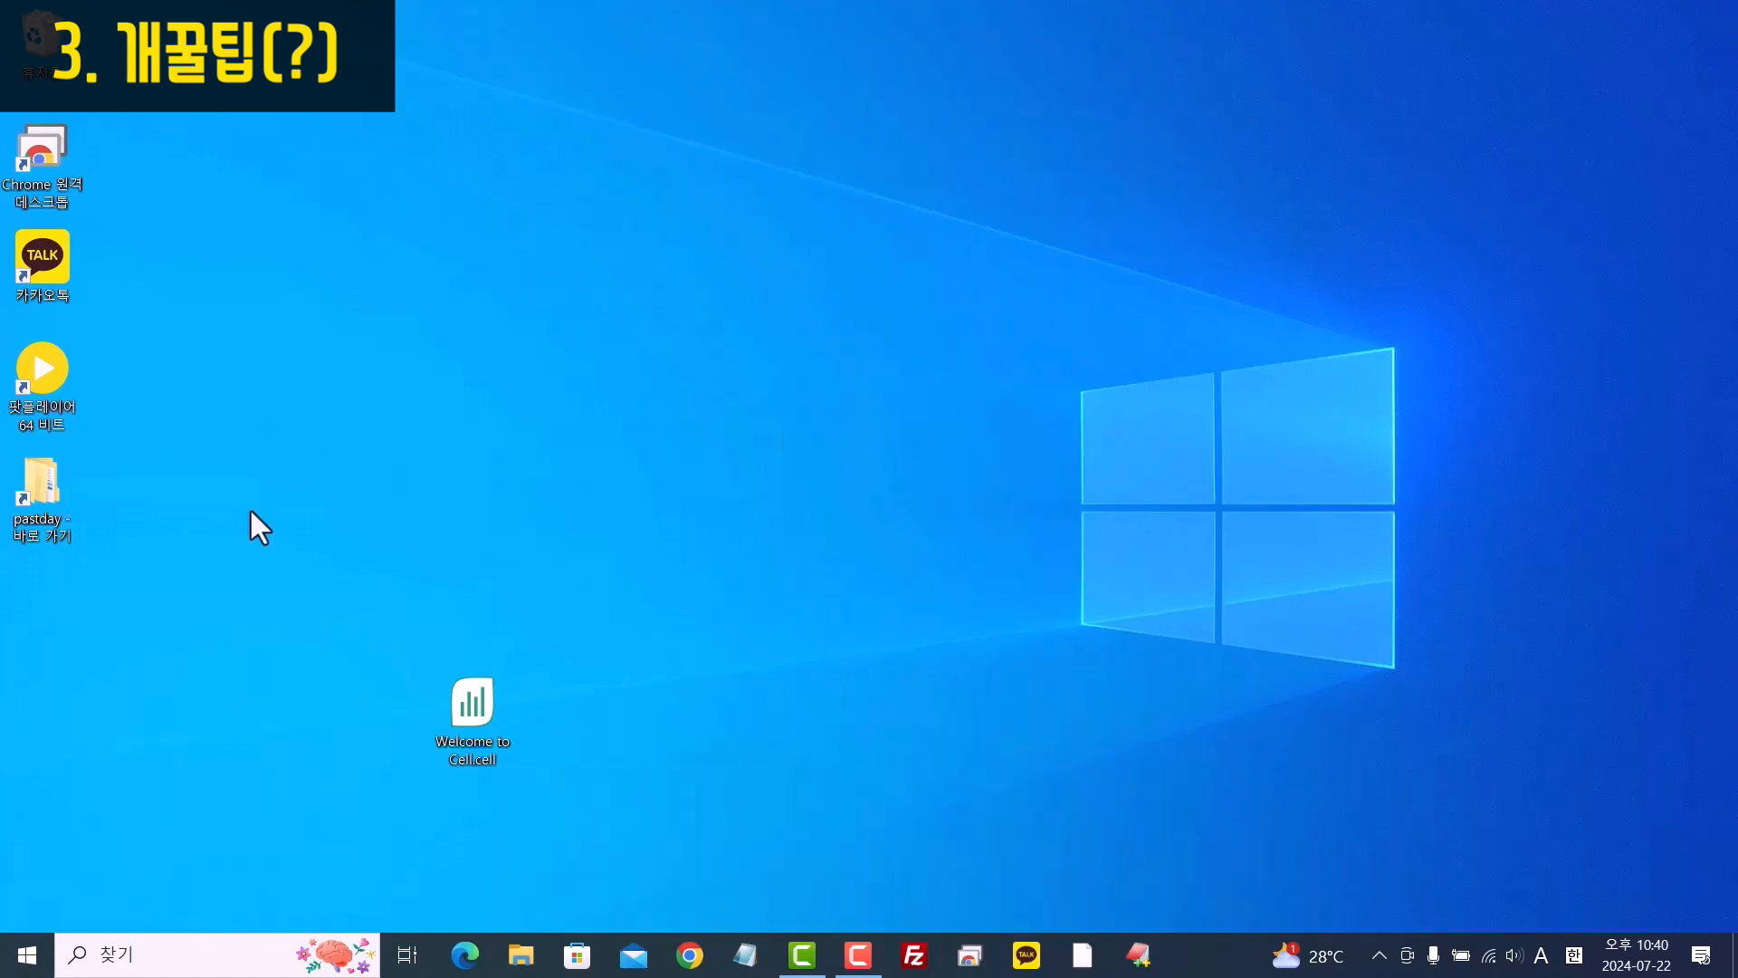
double_click(52, 498)
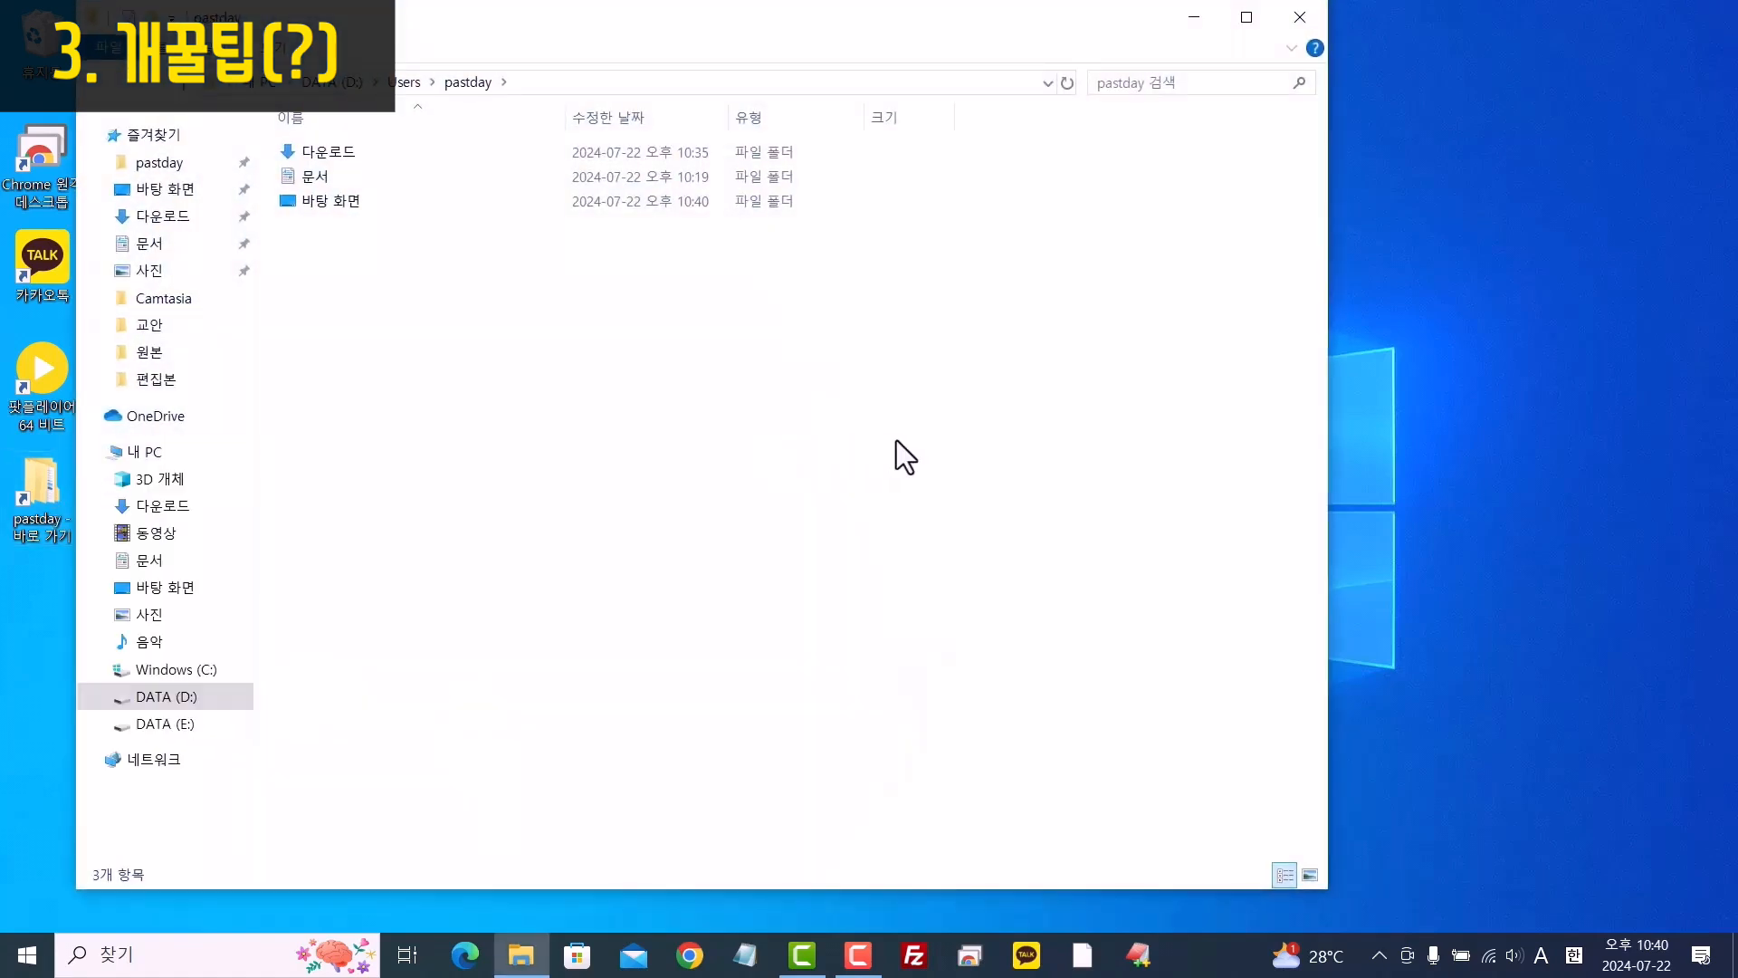